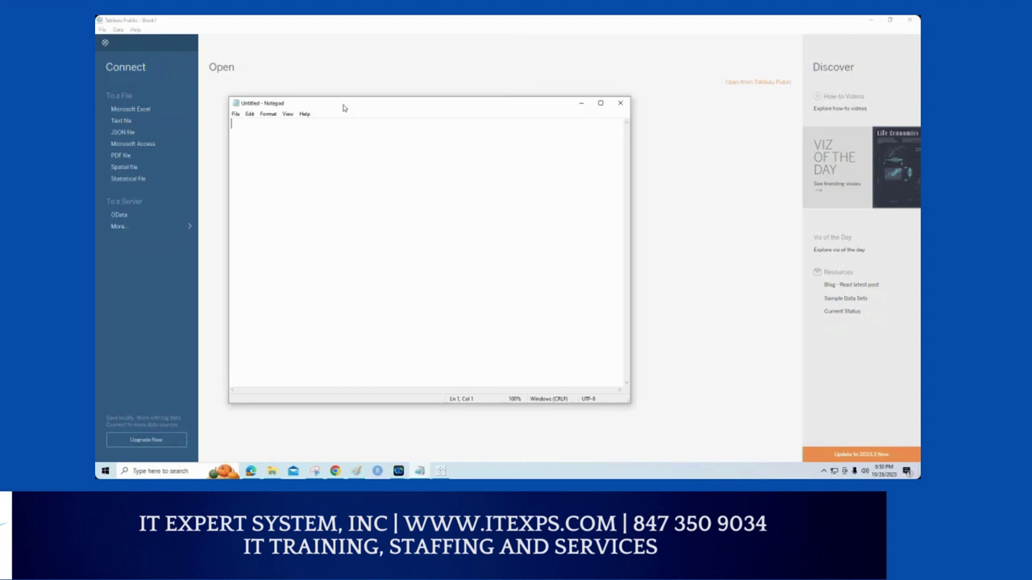
Step: Start a numbered project list in the blank note with "1) Sample Store file" and "2) How my Regions ?"
text(1) Sample Store file)
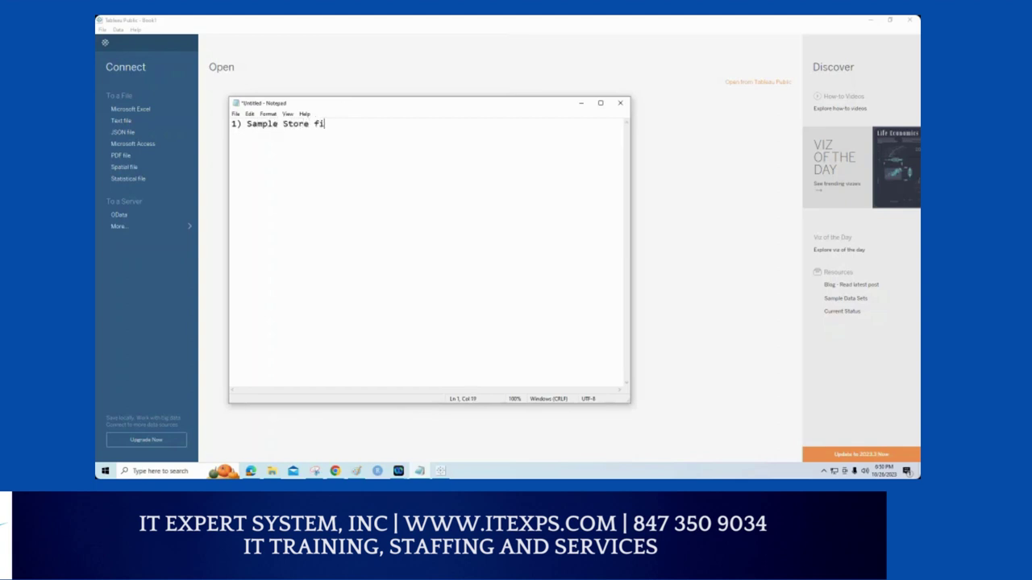
key(Return)
key(Return)
key(BackSpace)
text(2) How my Regions ?)
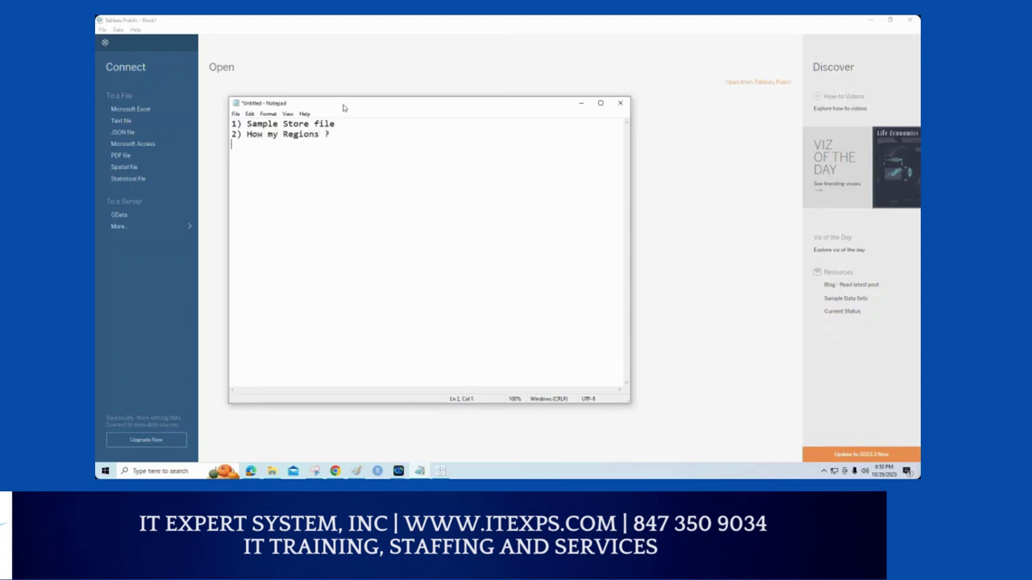
Step: Add the list lines "3) How my categories ?" and "4) How my states are doing?"
key(Return)
text(3) How my categories )
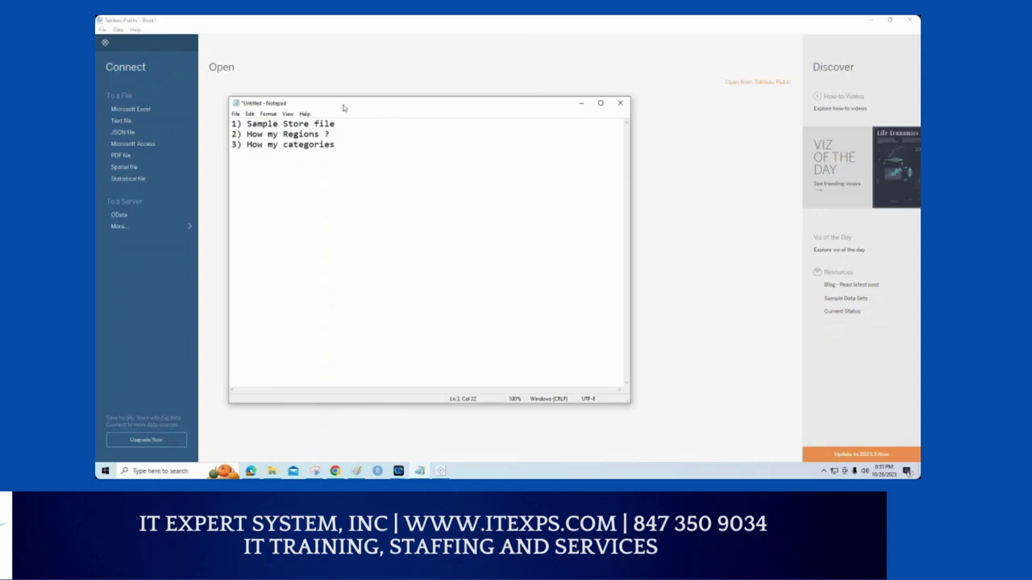
text(?)
key(Return)
text(4) How my t)
key(BackSpace)
text(states  are doing?)
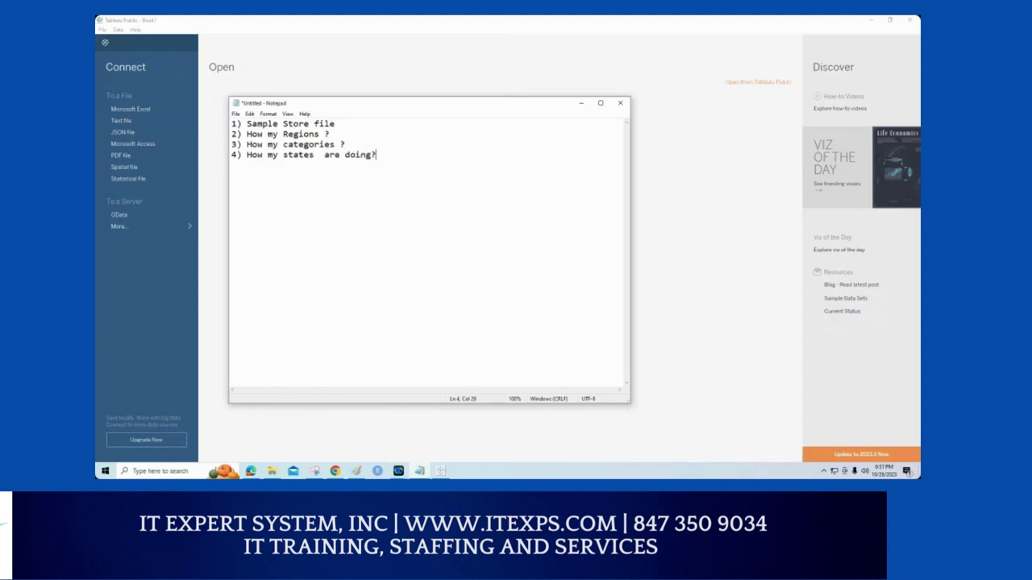
Step: Add the list lines "5) How profit vs Sales" and "6) What % of gain or loss I have"
key(Return)
text(5) How profit vs Sales)
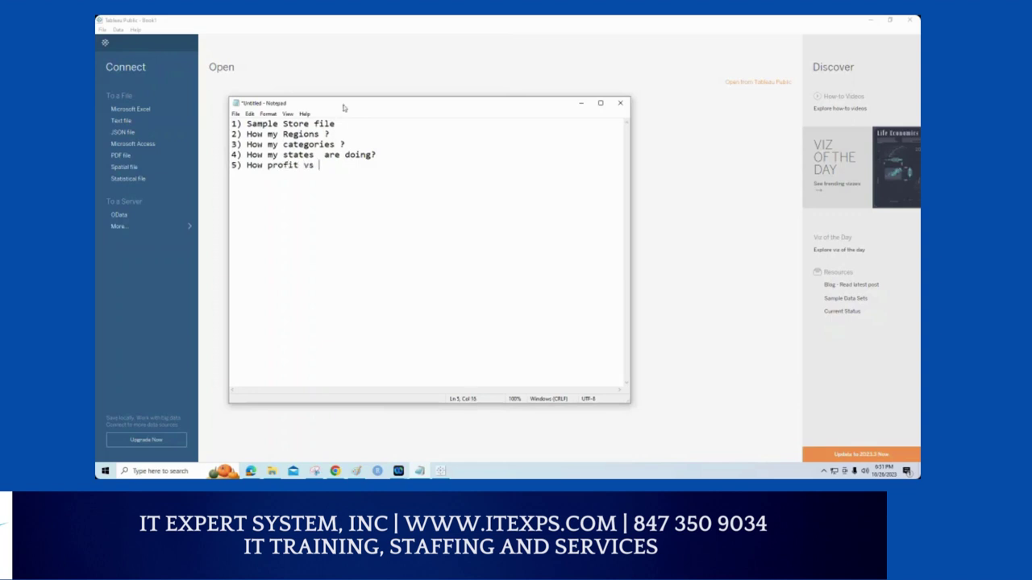
key(Return)
text(6) What)
key(BackSpace)
key(BackSpace)
key(BackSpace)
key(BackSpace)
key(BackSpace)
text(What % of gain )
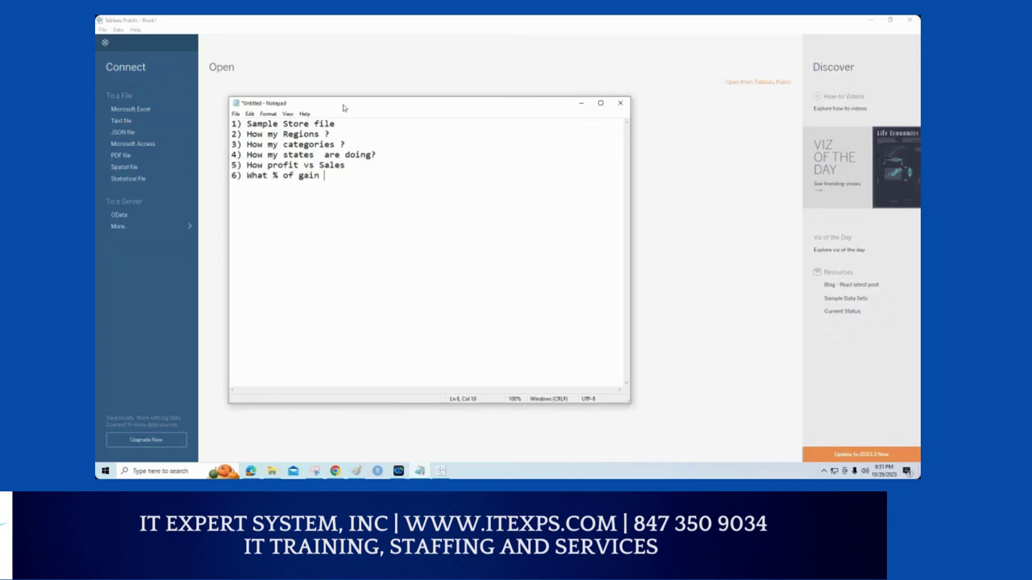
text(or loss I have)
Step: Add the list lines "7) What are top 5 states" and "8) what are bottom 5 states profit"
key(Return)
text(7) What sta)
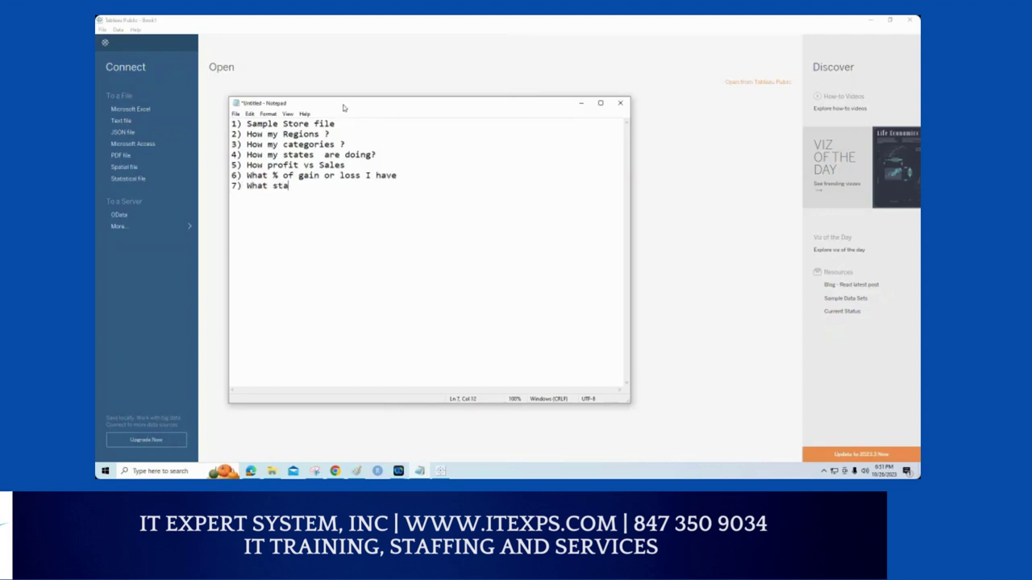
text(te)
key(BackSpace)
key(BackSpace)
key(BackSpace)
key(BackSpace)
key(BackSpace)
text(are top 5 state)
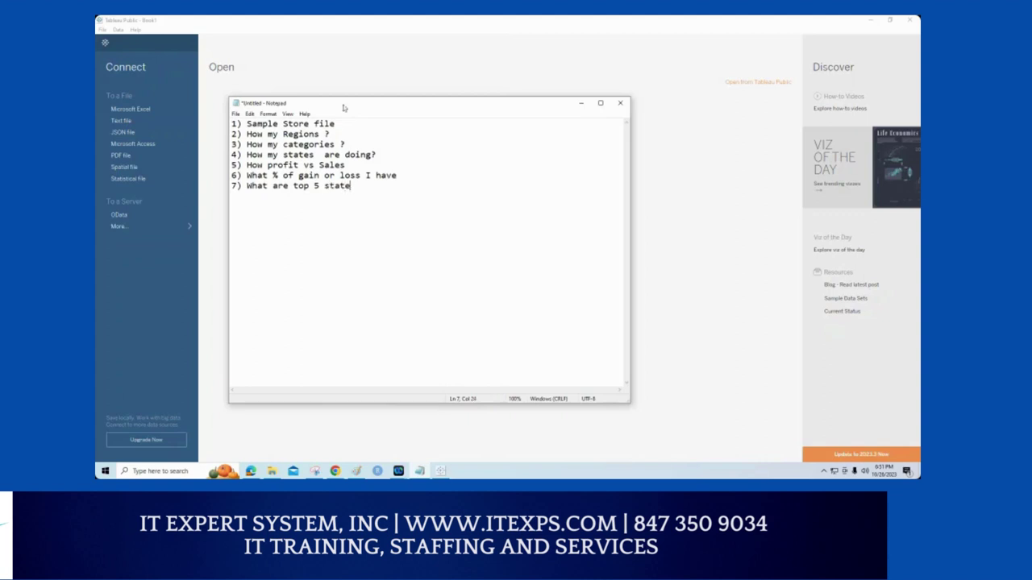
text(s)
text(8) what )
text(are bottom 5 )
text(states profit)
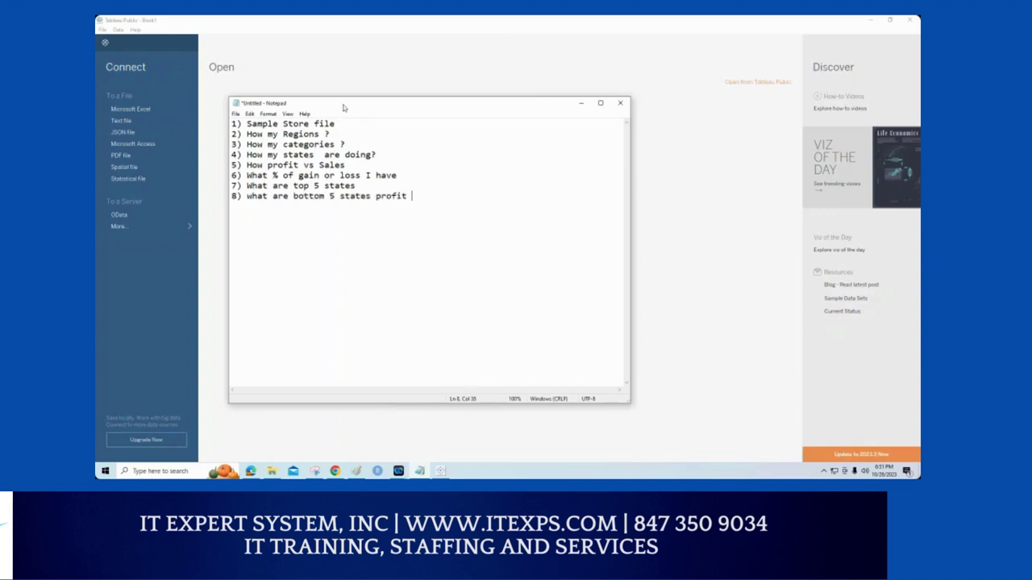
Step: Add the lines "9) KPI :: Matrix", "10) Dashboard" and "11) publish", followed by an arrow line "======>>"
text( 9) KPI )
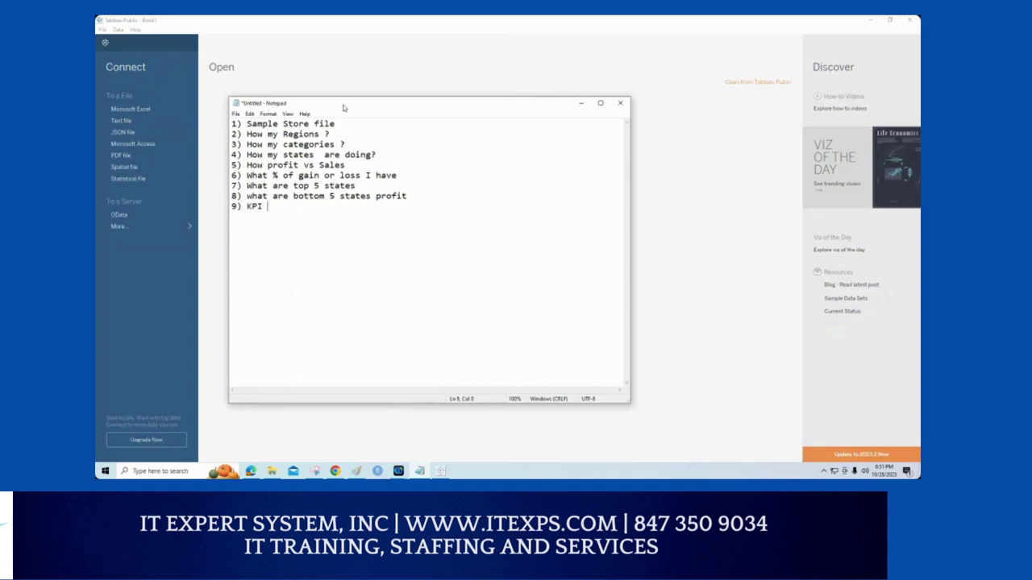
text(:: Matrix)
key(Return)
text(10) Dashboard)
key(Return)
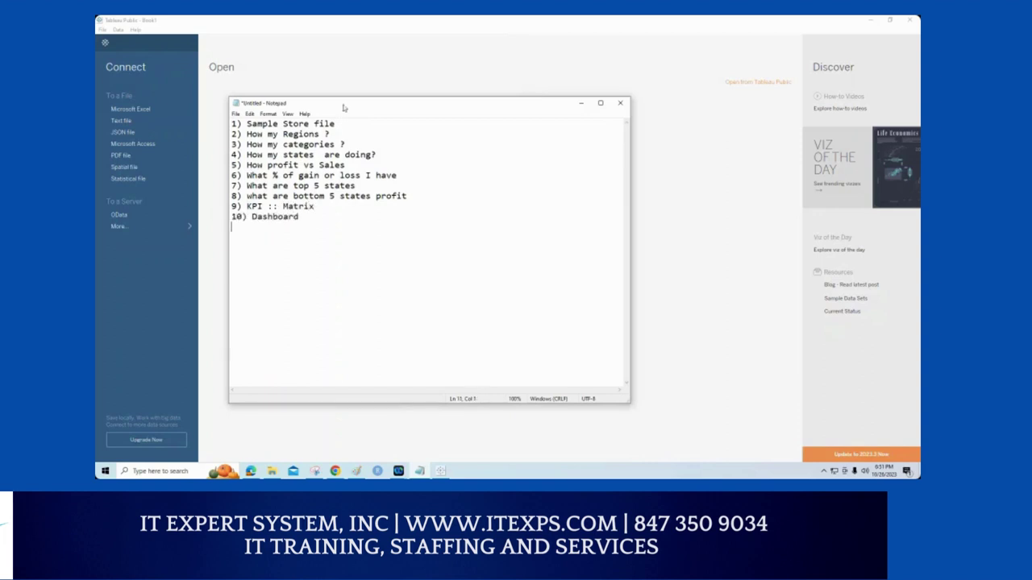
text(11) )
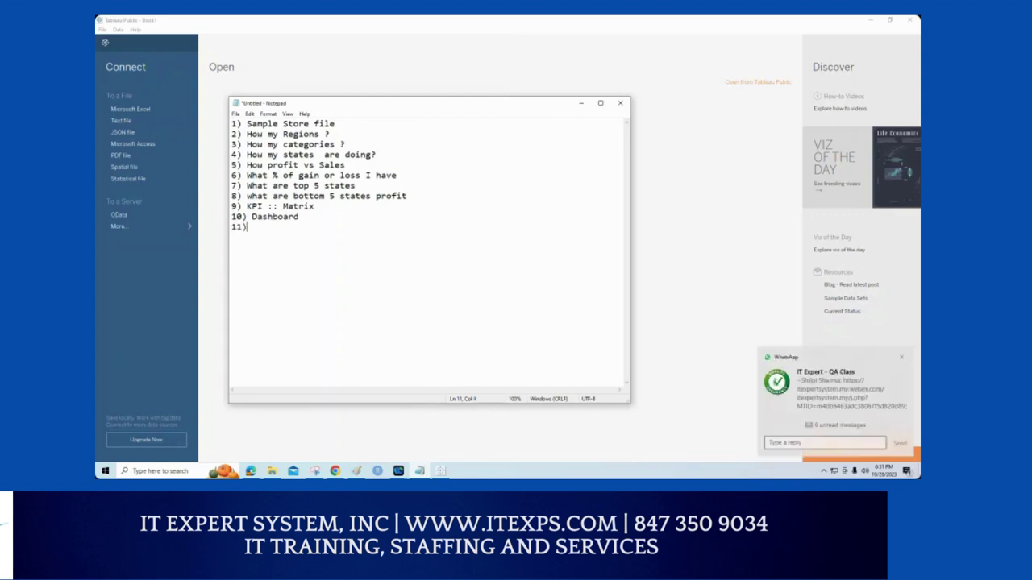
text(publish)
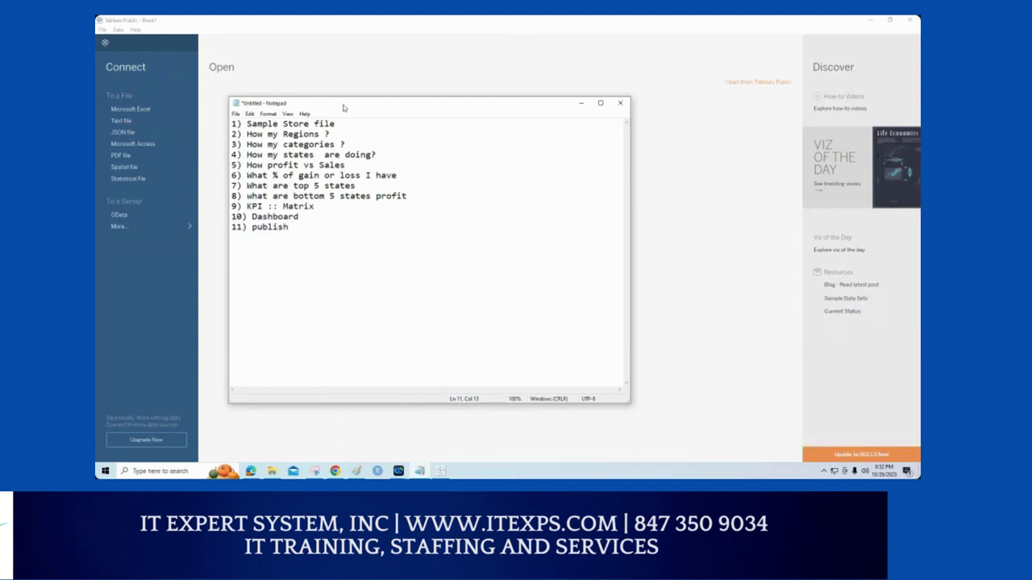
key(Return)
text(======>>)
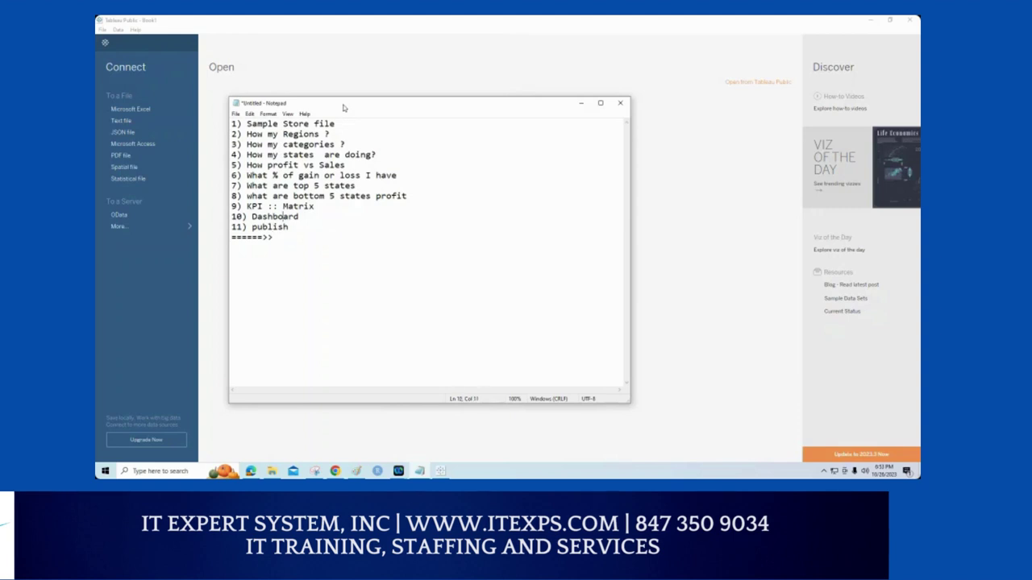
Step: Insert a blank line and "Formatting / Label / Filter / Layout ..... Certification 100%" between the list and the arrow line
key(Home)
key(Return)
key(Up)
key(Return)
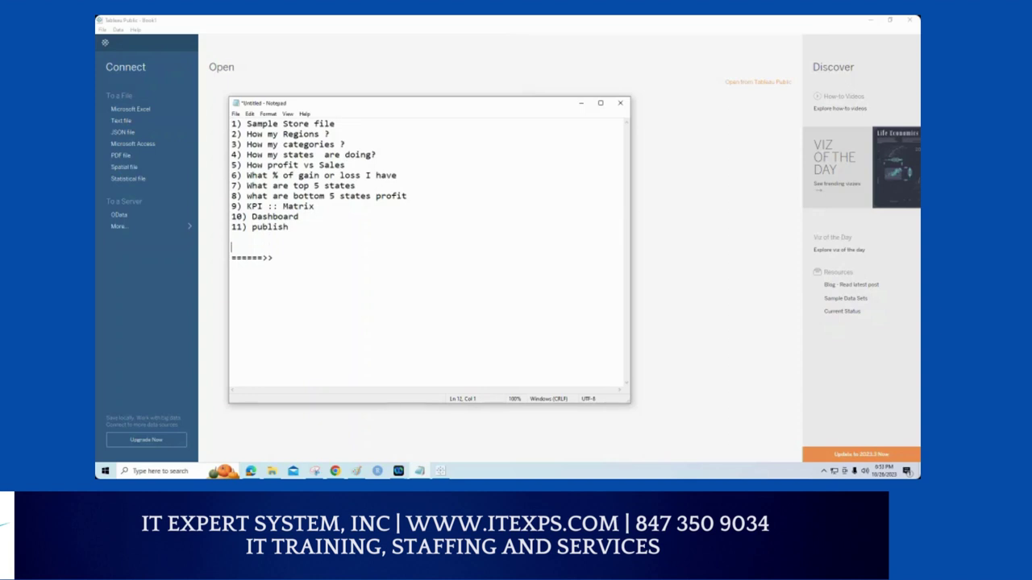
text(Formatting / Label / F)
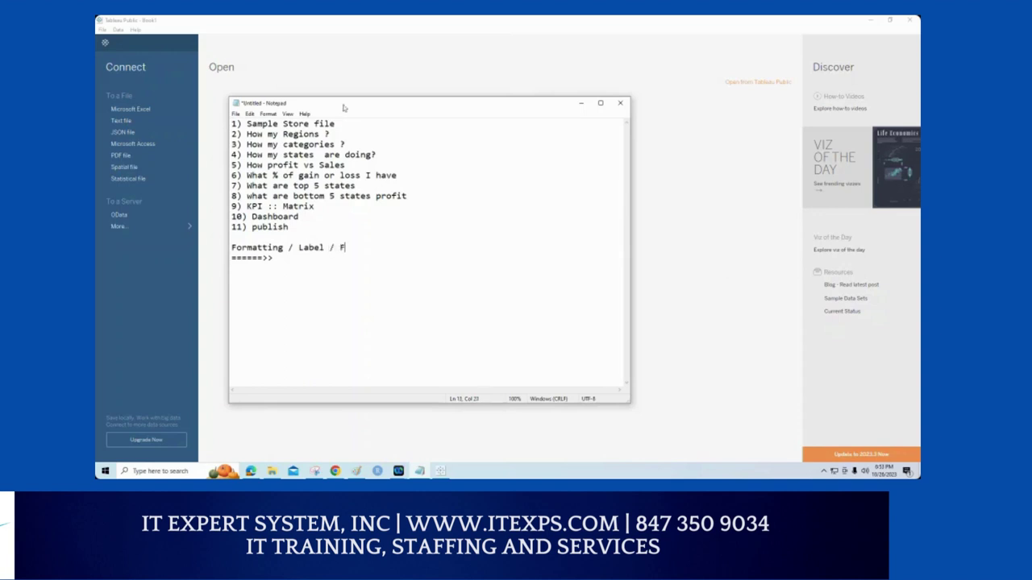
text(ilter / Layout ....)
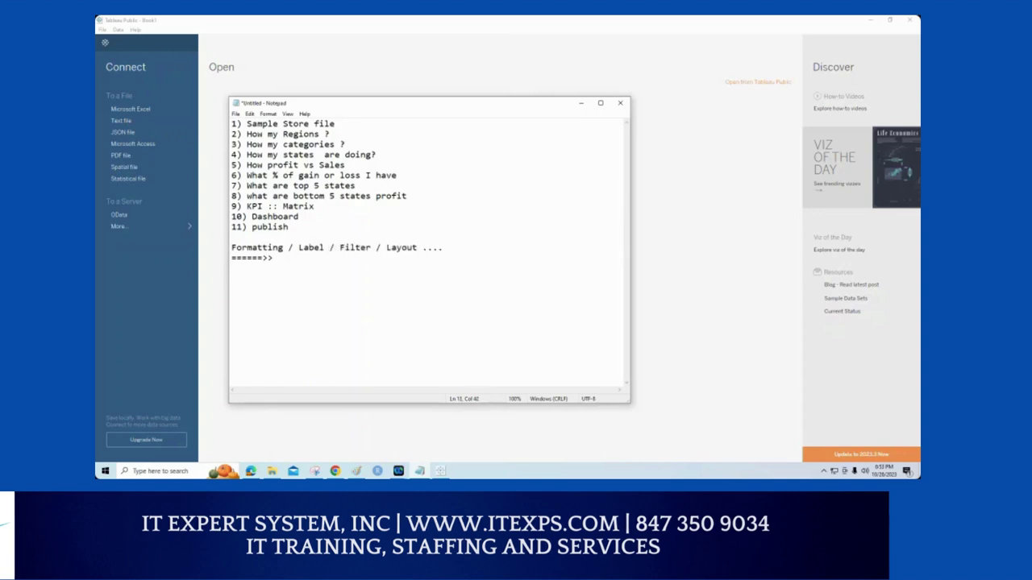
text(. Certification 100%%)
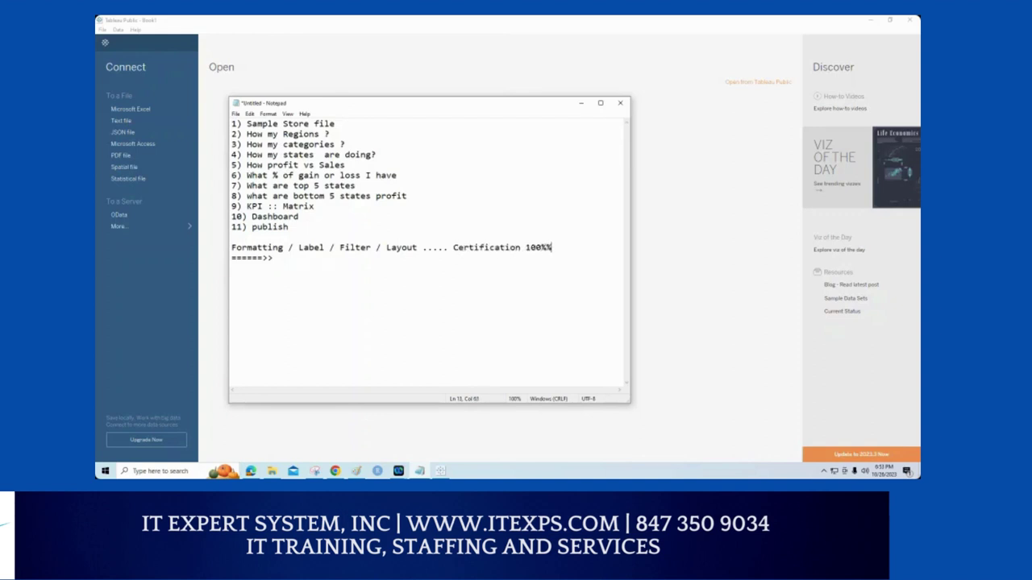
key(BackSpace)
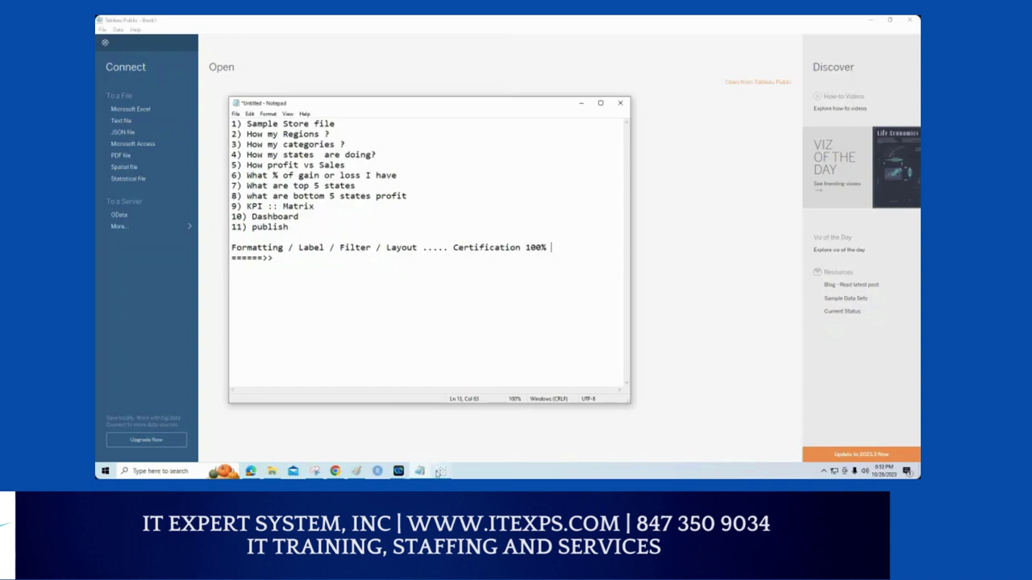
Step: Switch to the Tableau Public start page
click(440, 471)
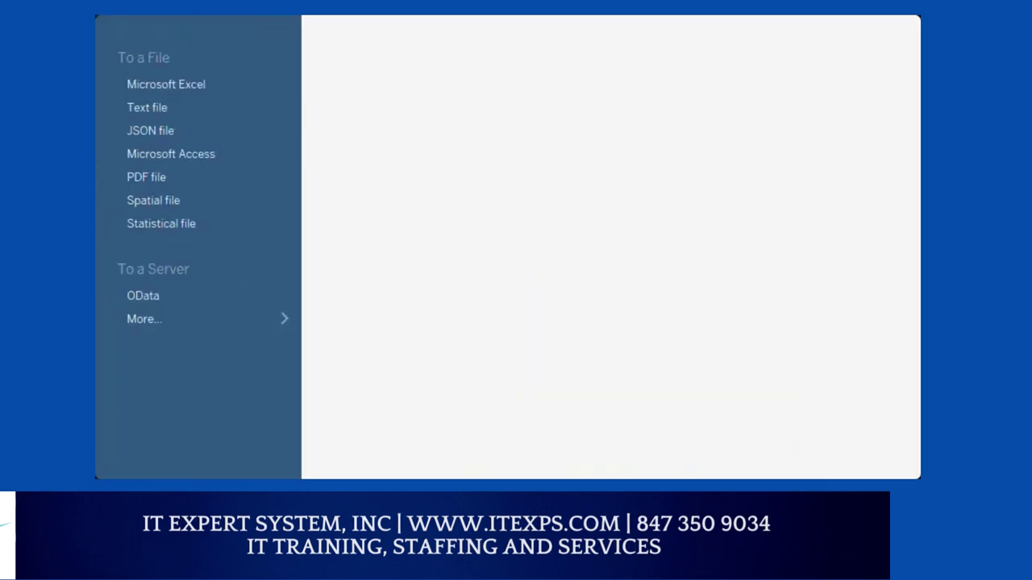
click(218, 78)
mouse_move(207, 74)
mouse_down()
mouse_move(108, 91)
mouse_move(187, 105)
mouse_move(213, 76)
mouse_move(305, 192)
mouse_up()
mouse_move(284, 169)
mouse_down()
mouse_move(304, 194)
mouse_move(311, 166)
mouse_up()
mouse_move(326, 214)
mouse_down()
mouse_move(298, 227)
mouse_move(316, 245)
mouse_up()
mouse_move(360, 216)
mouse_down()
mouse_move(370, 230)
mouse_move(456, 207)
mouse_up()
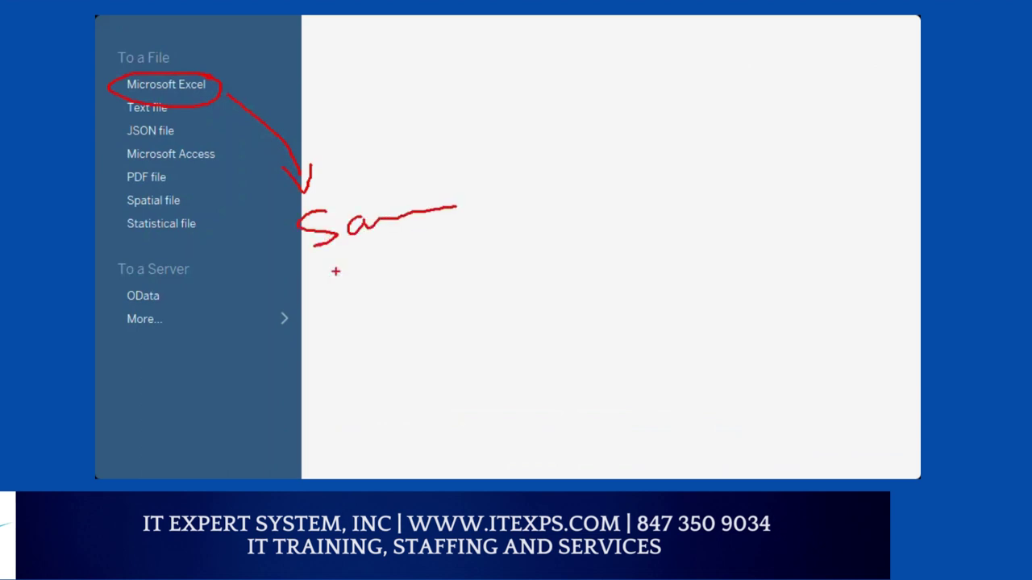
mouse_move(321, 273)
mouse_down()
mouse_move(427, 234)
mouse_move(406, 255)
mouse_move(417, 252)
mouse_up()
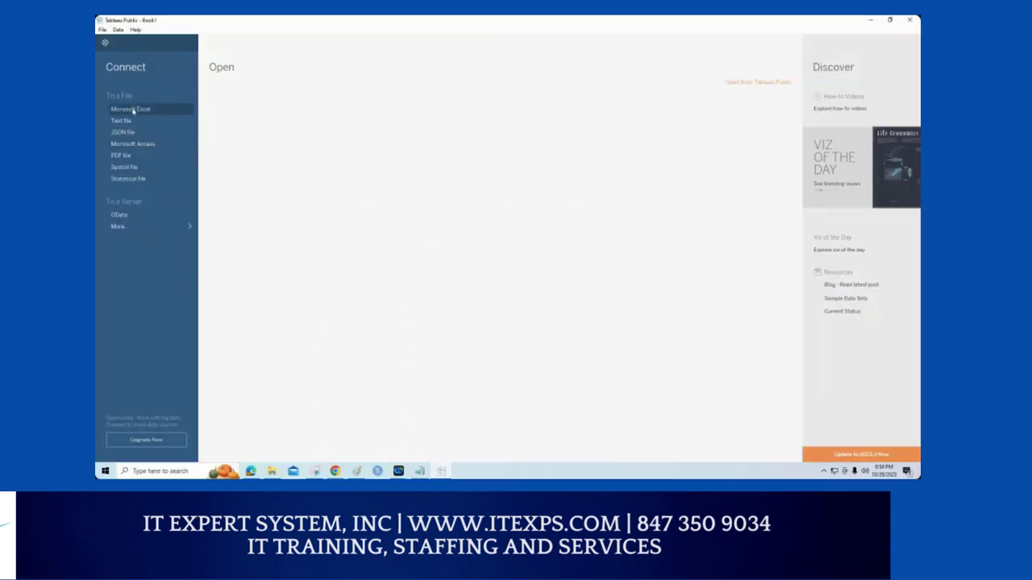
Step: Start a new connection to a Microsoft Excel file
click(131, 110)
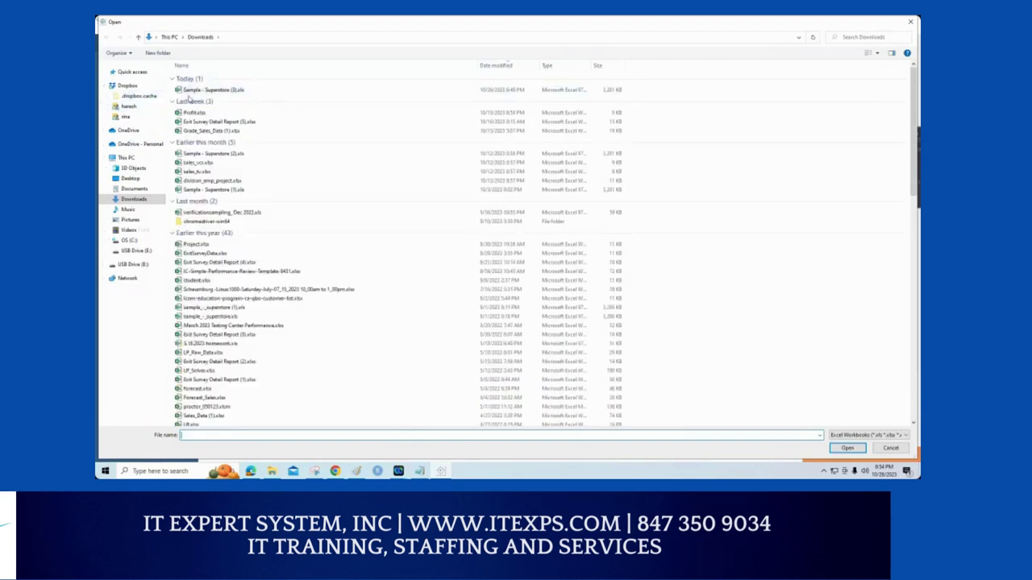
drag(179, 44, 232, 46)
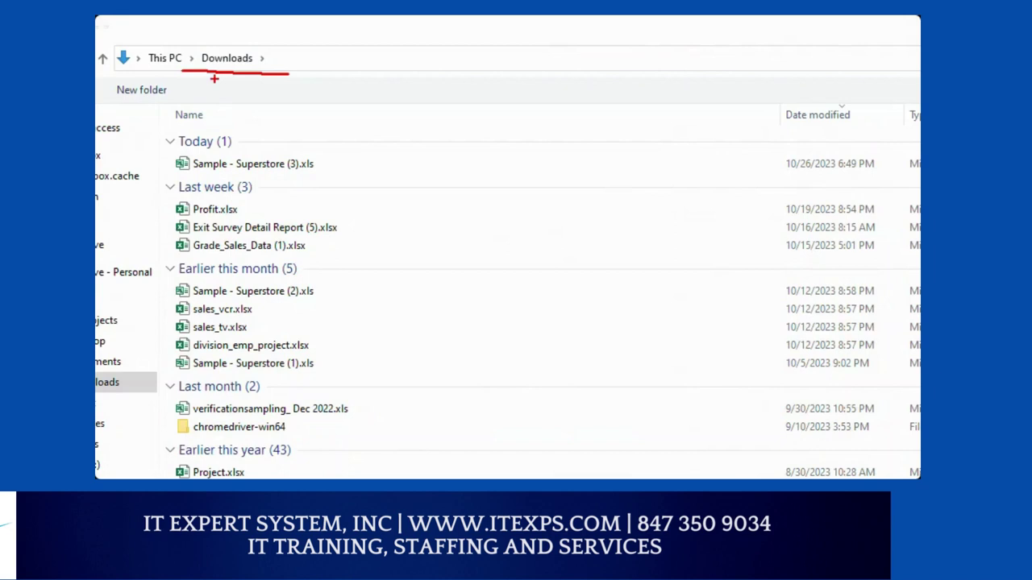
drag(201, 80, 278, 80)
drag(194, 180, 309, 182)
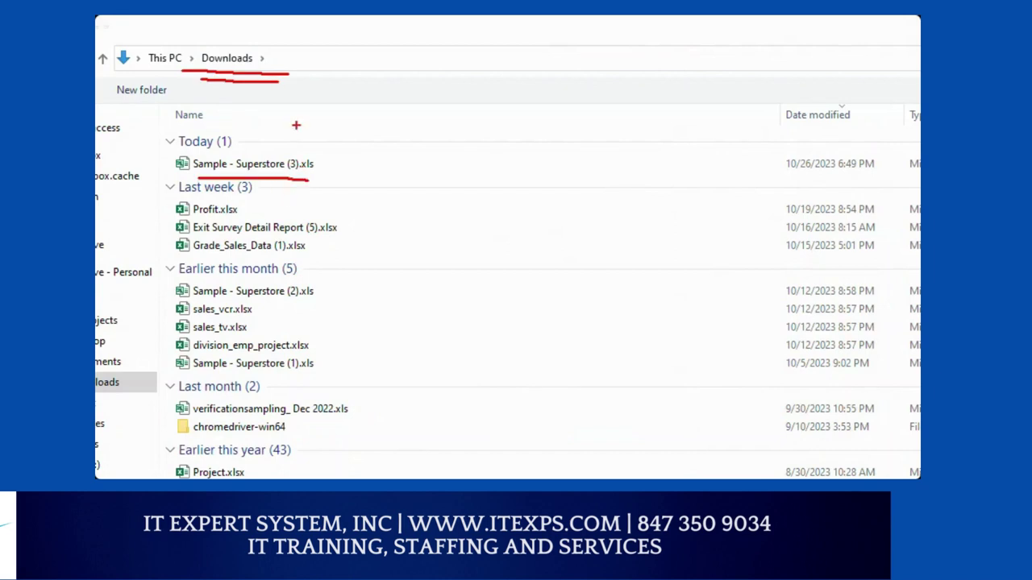
drag(294, 126, 295, 152)
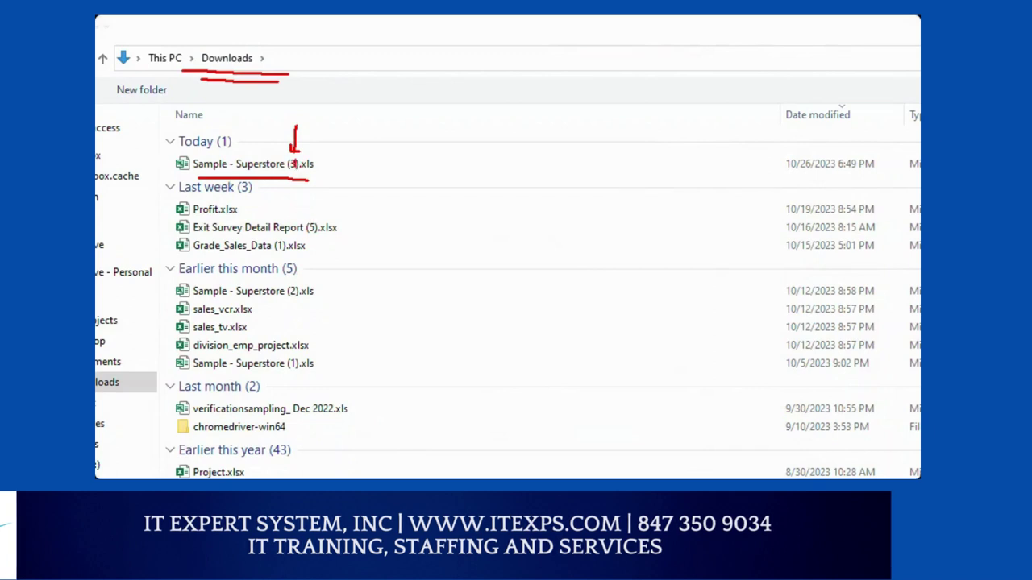
mouse_move(322, 138)
mouse_down()
mouse_move(351, 137)
mouse_move(352, 182)
mouse_move(333, 182)
mouse_up()
drag(369, 150, 392, 142)
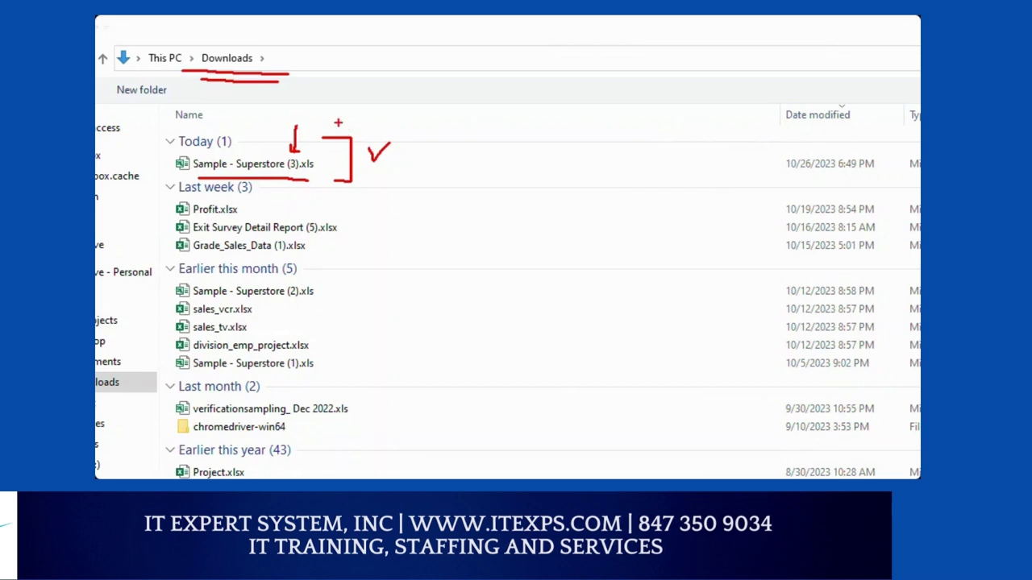
key(Escape)
Step: Open the workbook "Sample - Superstore (3).xls" from the Downloads folder as the data source
click(210, 91)
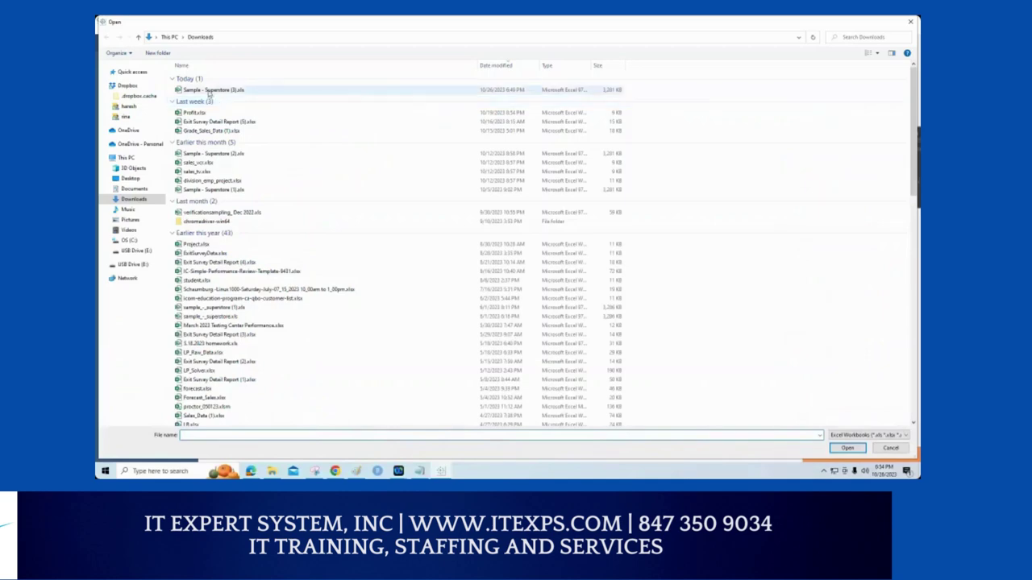
key(Return)
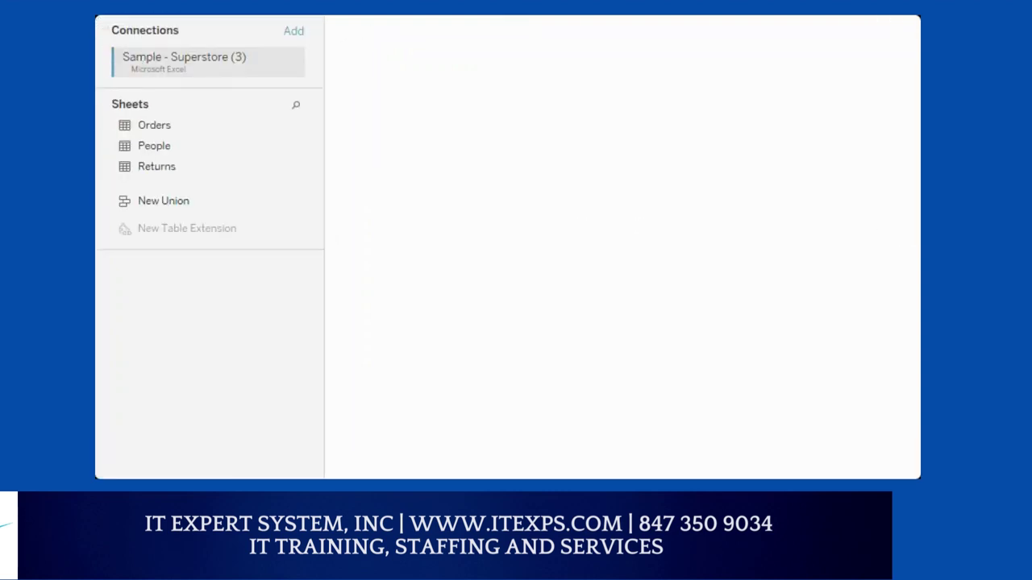
mouse_move(214, 89)
mouse_down()
mouse_move(256, 70)
mouse_move(158, 56)
mouse_move(118, 68)
mouse_move(193, 90)
mouse_move(233, 83)
mouse_up()
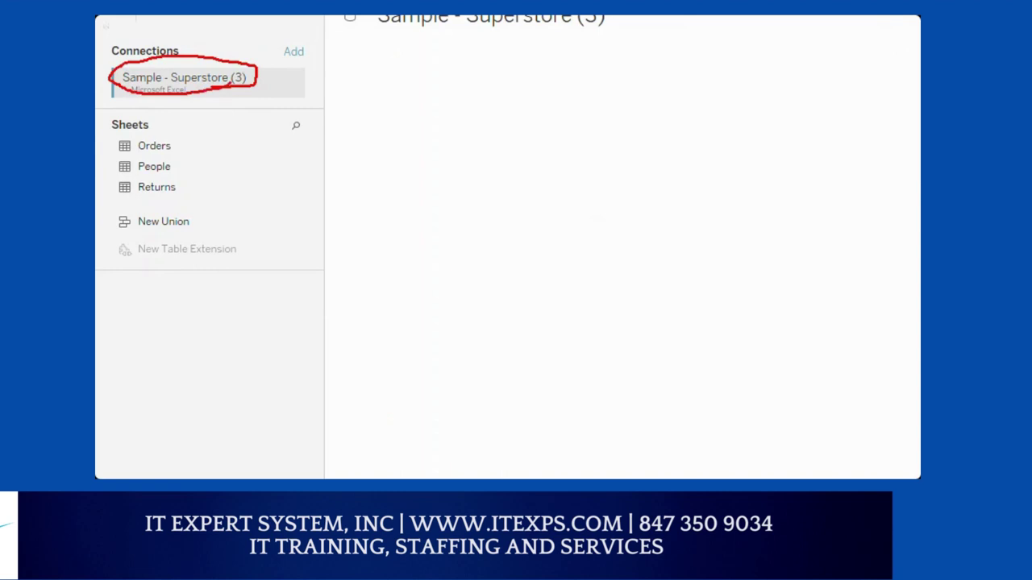
mouse_move(184, 135)
mouse_down()
mouse_move(190, 197)
mouse_move(179, 206)
mouse_up()
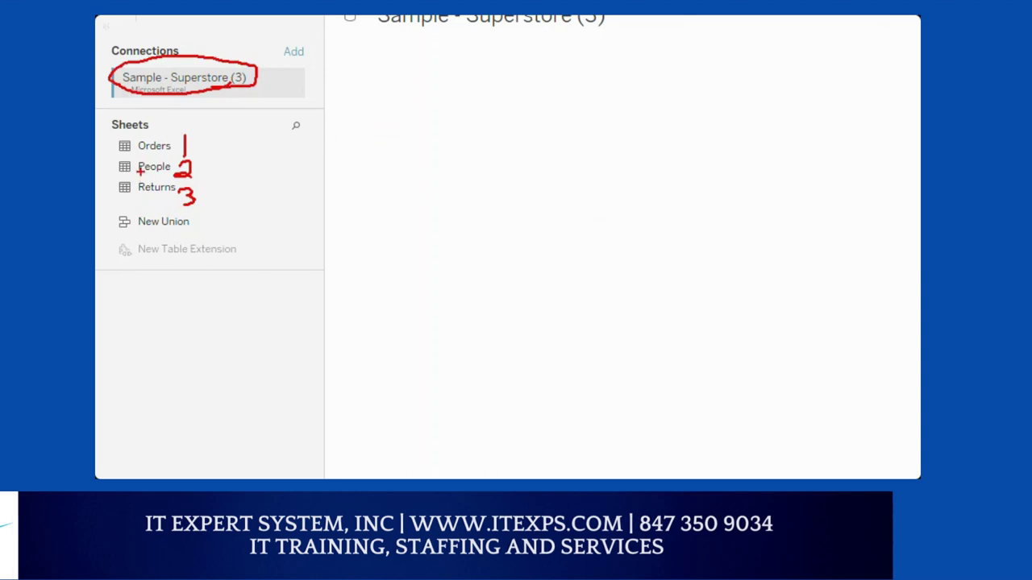
mouse_move(141, 171)
mouse_down()
mouse_move(129, 180)
mouse_move(117, 161)
mouse_move(122, 143)
mouse_move(136, 151)
mouse_up()
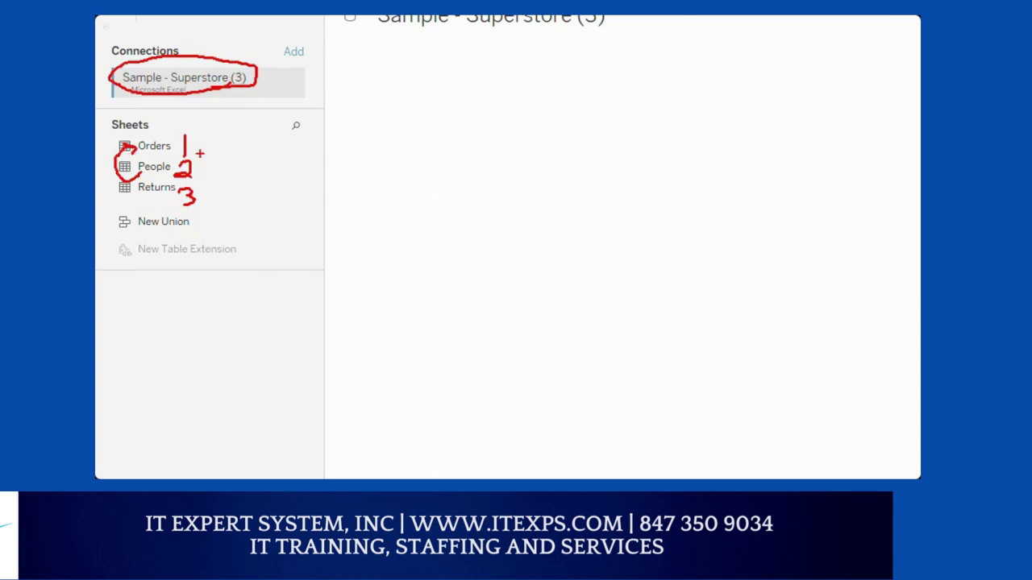
drag(208, 140, 209, 188)
drag(220, 142, 215, 186)
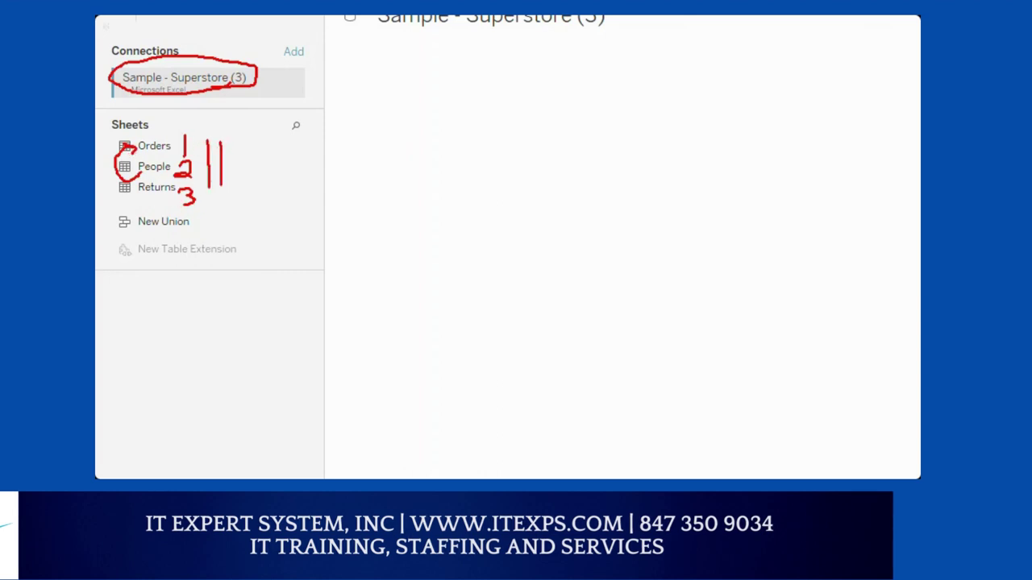
drag(206, 142, 221, 142)
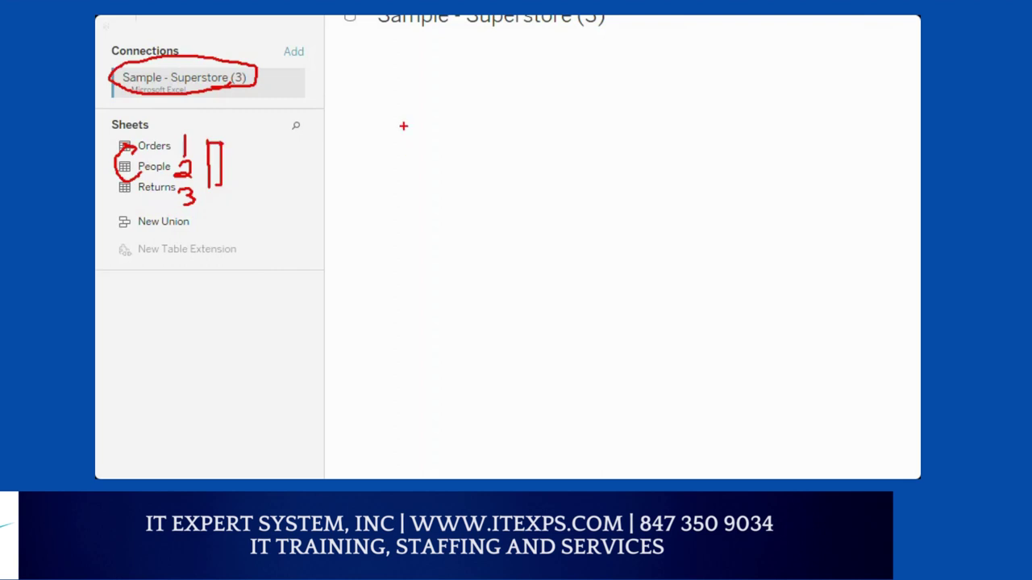
mouse_move(401, 123)
mouse_down()
mouse_move(369, 150)
mouse_move(448, 135)
mouse_move(394, 118)
mouse_up()
mouse_move(472, 121)
mouse_down()
mouse_move(449, 168)
mouse_move(468, 119)
mouse_up()
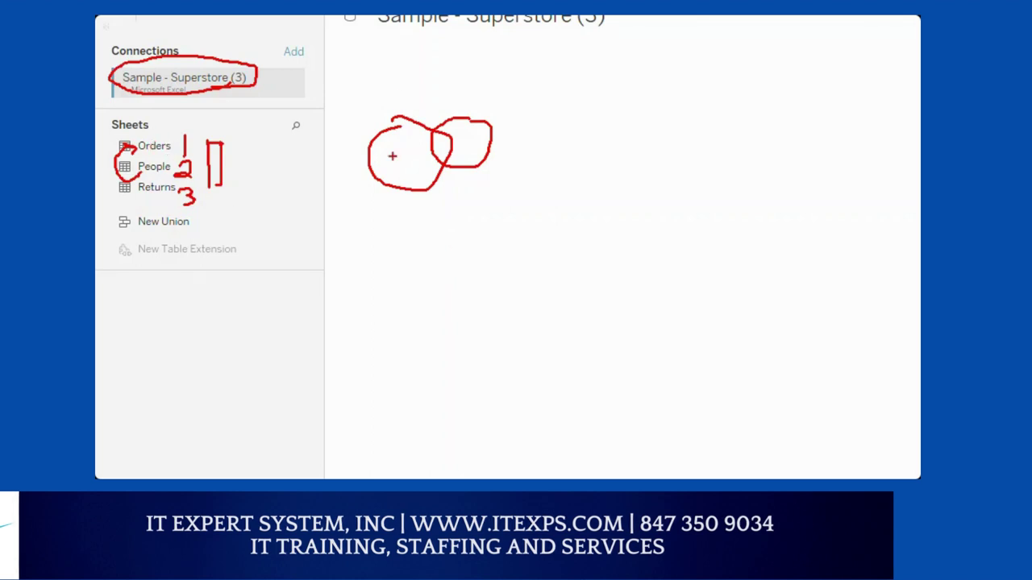
mouse_move(392, 80)
mouse_down()
mouse_move(391, 100)
mouse_move(390, 80)
mouse_up()
drag(470, 75, 470, 91)
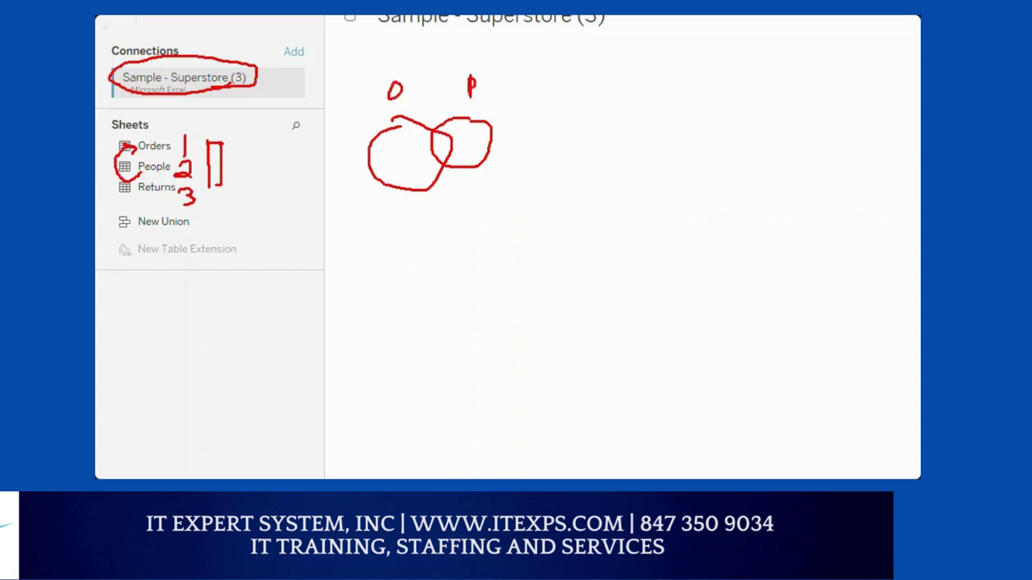
mouse_move(431, 142)
mouse_down()
mouse_move(450, 142)
mouse_move(508, 305)
mouse_move(509, 292)
mouse_up()
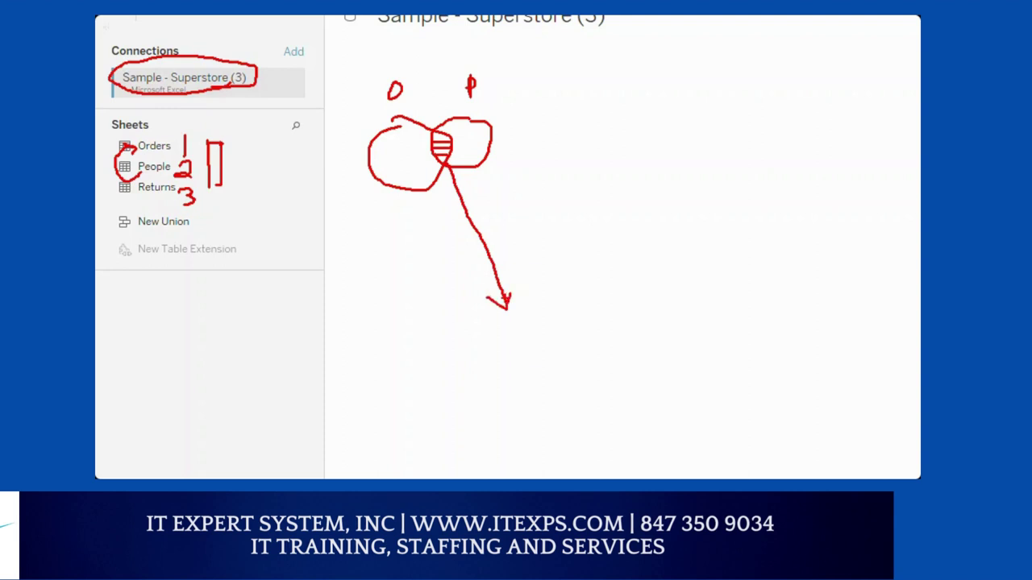
key(Escape)
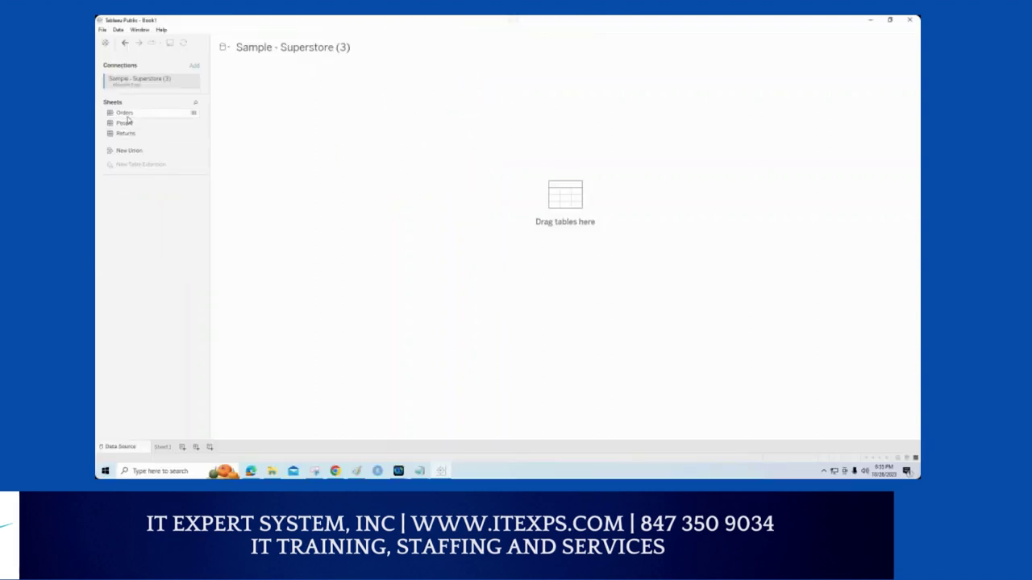
key(ctrl+1)
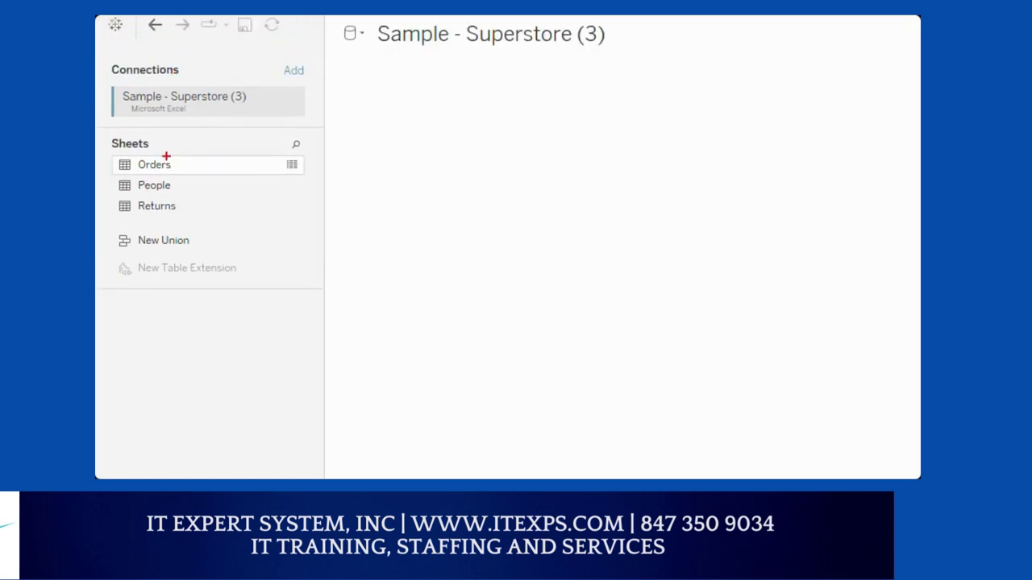
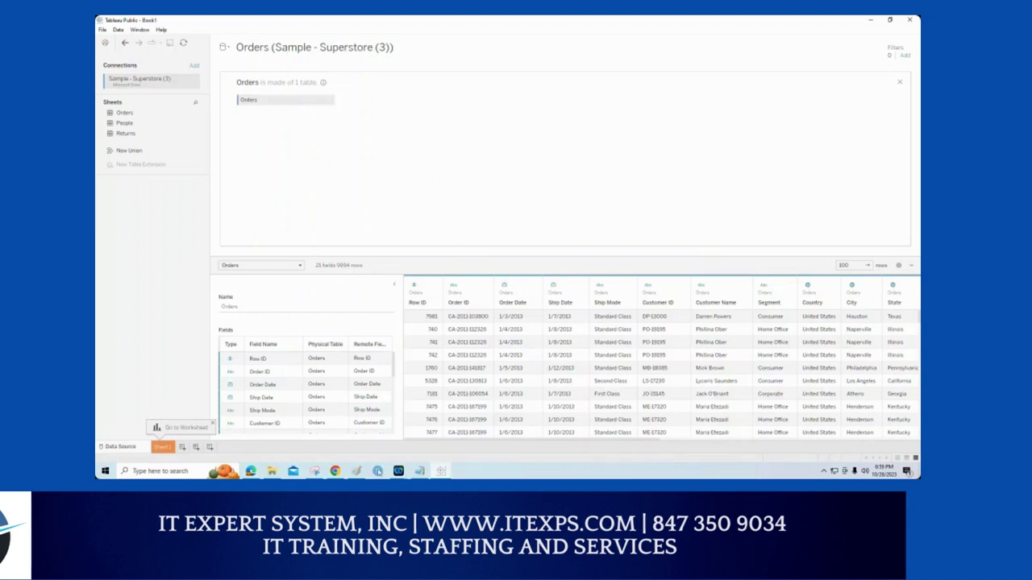
click(398, 471)
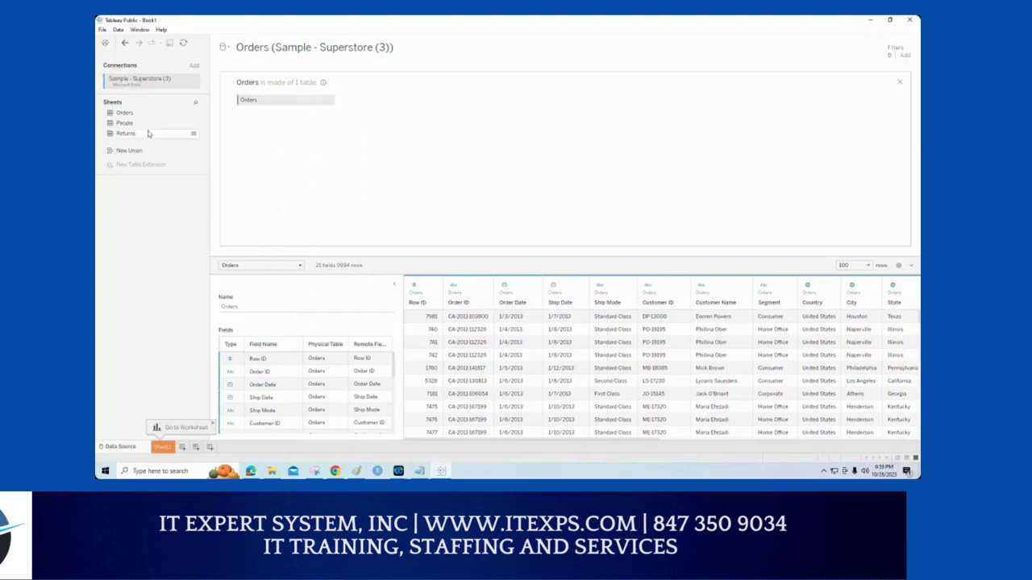
Step: Join the People sheet to the Orders table and bring the People columns at the end of the data preview into view
drag(128, 127, 465, 111)
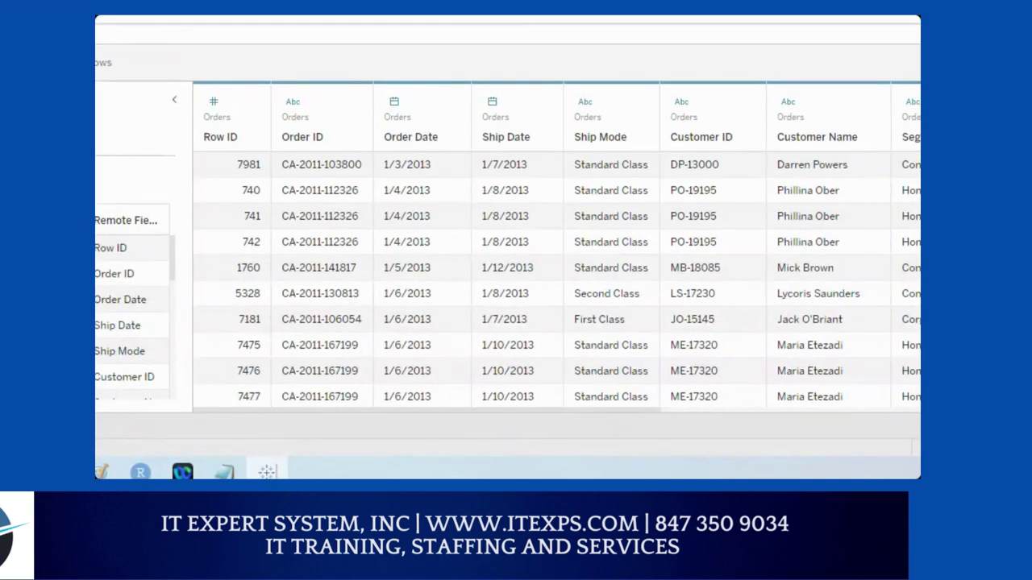
mouse_move(605, 407)
mouse_down()
mouse_move(839, 400)
mouse_move(815, 387)
mouse_move(848, 401)
mouse_up()
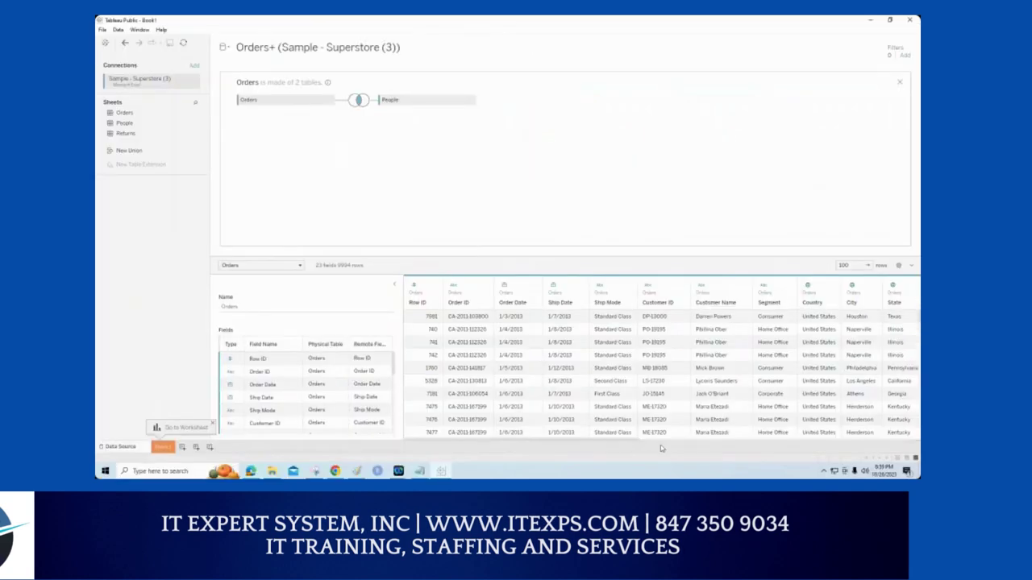
drag(630, 443, 915, 458)
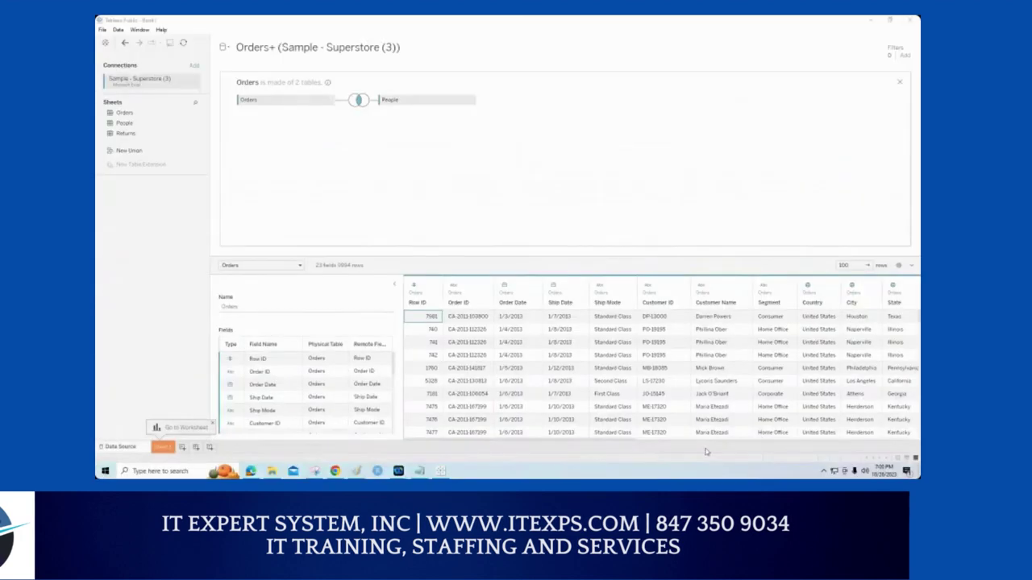
drag(634, 440, 914, 443)
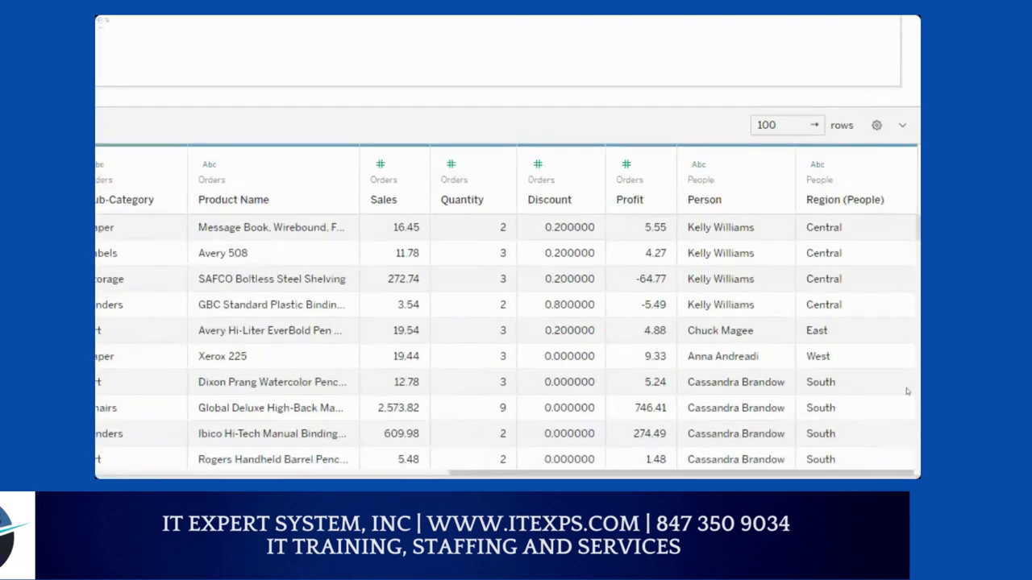
mouse_move(847, 225)
mouse_down()
mouse_move(885, 224)
mouse_move(854, 195)
mouse_move(821, 213)
mouse_up()
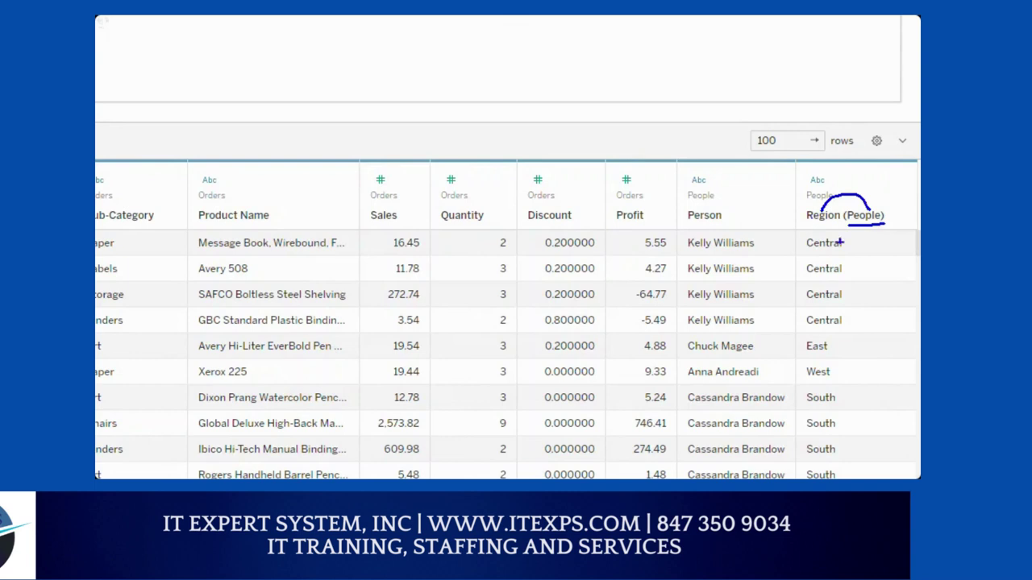
drag(873, 196, 882, 194)
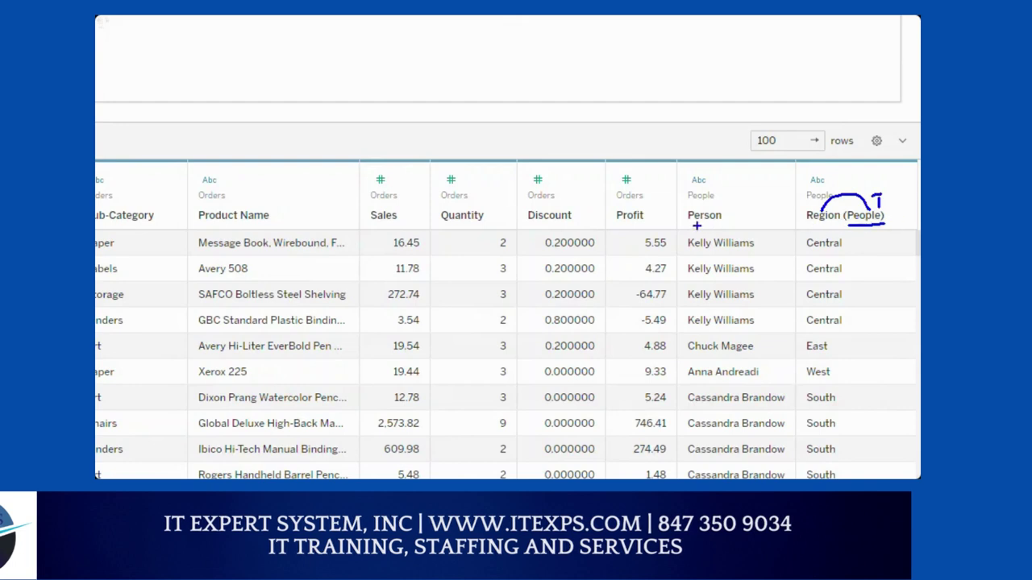
mouse_move(713, 224)
mouse_down()
mouse_move(641, 223)
mouse_move(398, 226)
mouse_up()
mouse_move(319, 24)
mouse_down()
mouse_move(301, 101)
mouse_move(395, 101)
mouse_move(397, 21)
mouse_move(311, 19)
mouse_up()
mouse_move(493, 24)
mouse_down()
mouse_move(489, 84)
mouse_move(597, 77)
mouse_move(526, 16)
mouse_up()
drag(349, 40, 350, 53)
drag(521, 39, 525, 52)
mouse_move(562, 197)
mouse_down()
mouse_move(606, 187)
mouse_move(569, 210)
mouse_up()
drag(716, 194, 713, 216)
mouse_move(482, 194)
mouse_down()
mouse_move(494, 193)
mouse_move(499, 216)
mouse_up()
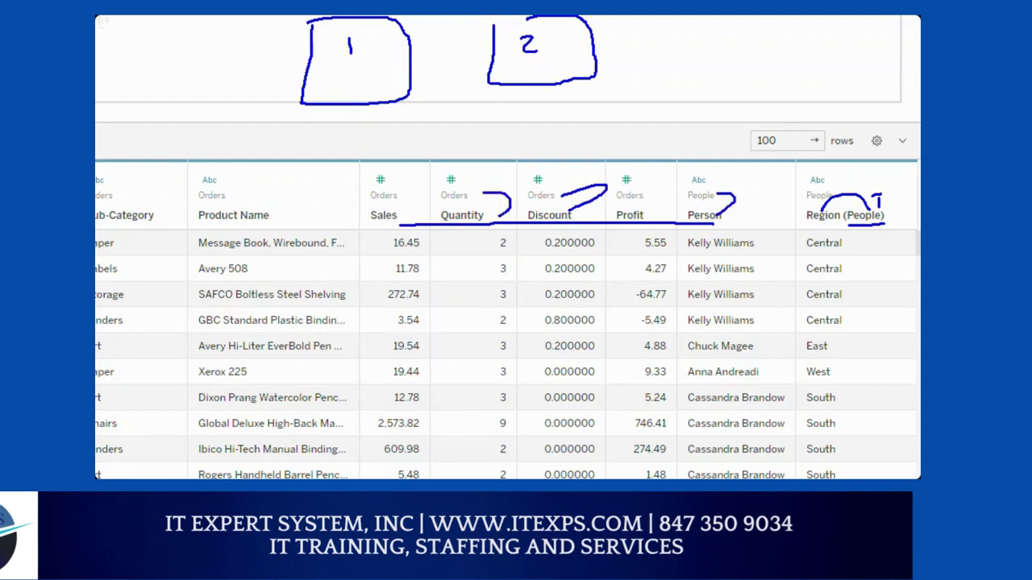
mouse_move(385, 192)
mouse_down()
mouse_move(400, 192)
mouse_move(403, 218)
mouse_up()
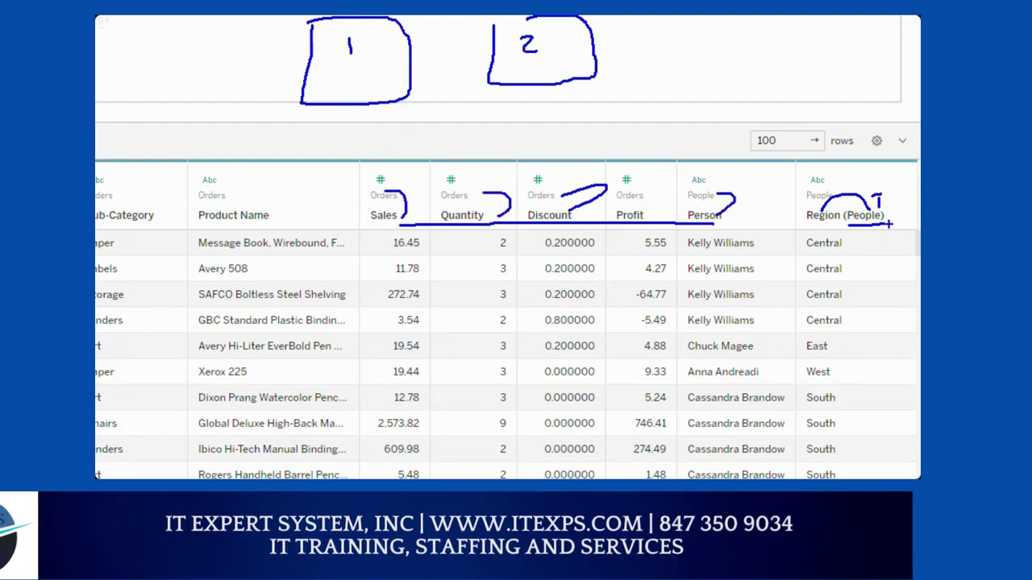
drag(798, 227, 824, 229)
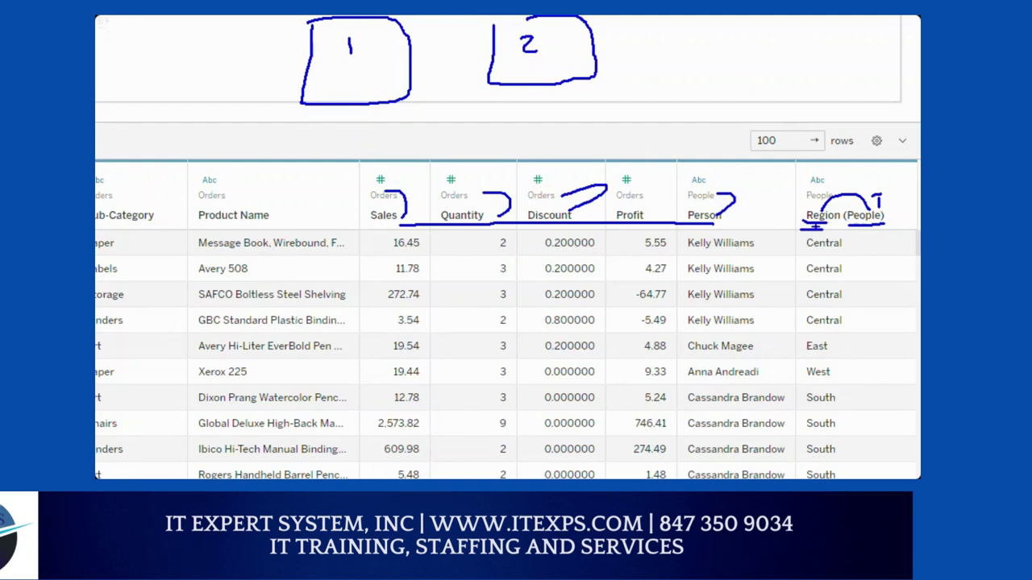
mouse_move(326, 68)
mouse_down()
mouse_move(327, 81)
mouse_move(364, 60)
mouse_up()
mouse_move(524, 63)
mouse_down()
mouse_move(531, 74)
mouse_move(559, 61)
mouse_up()
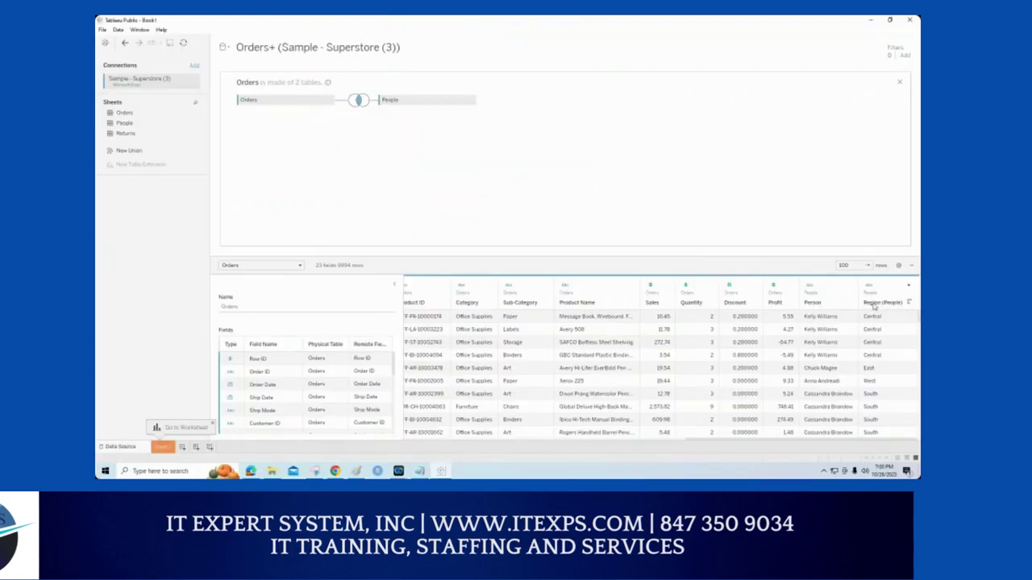
Step: Hide the duplicate Region (People) column from the joined data and check the remaining columns in the data preview
click(845, 215)
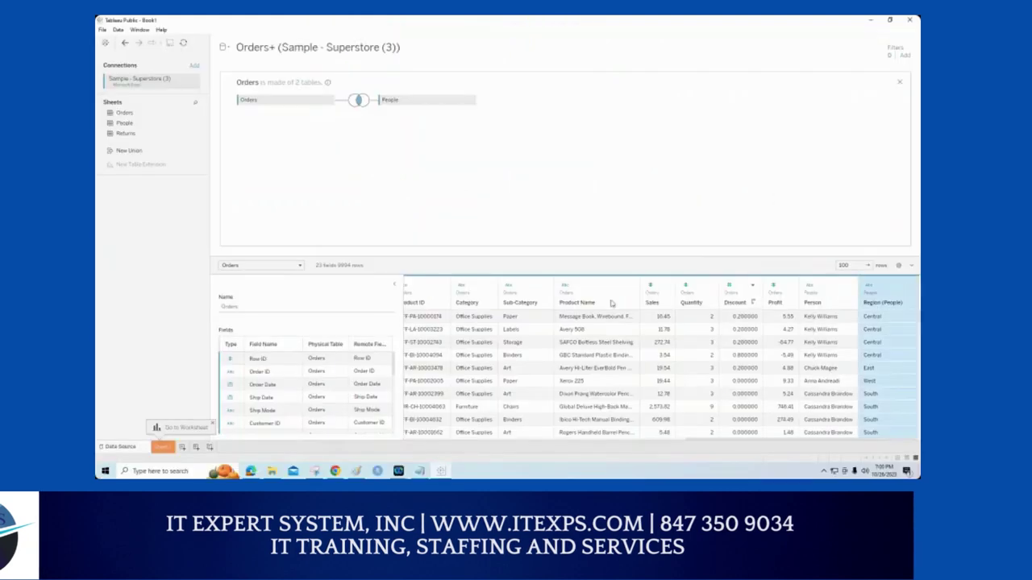
drag(681, 444, 636, 446)
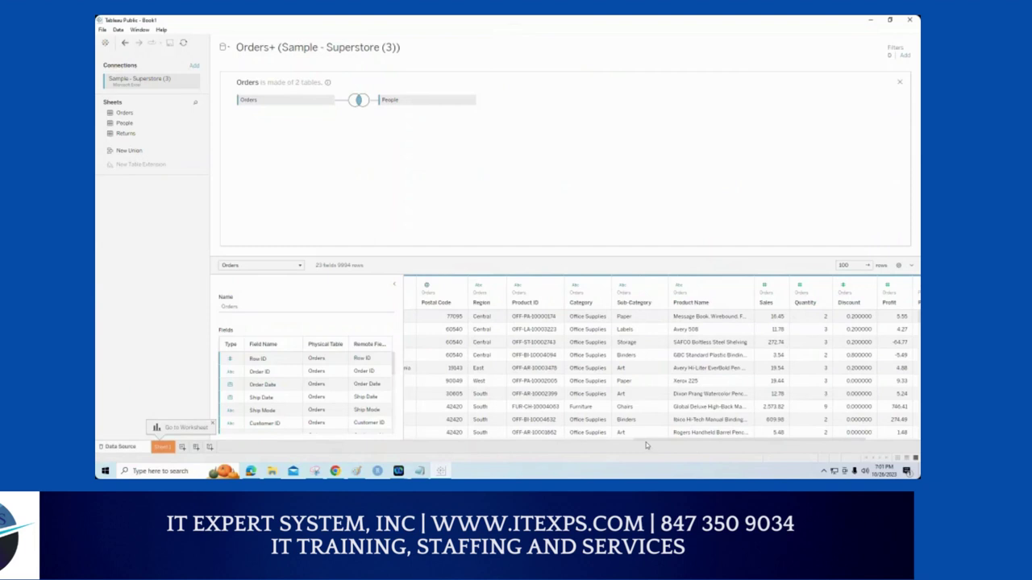
drag(646, 442, 677, 442)
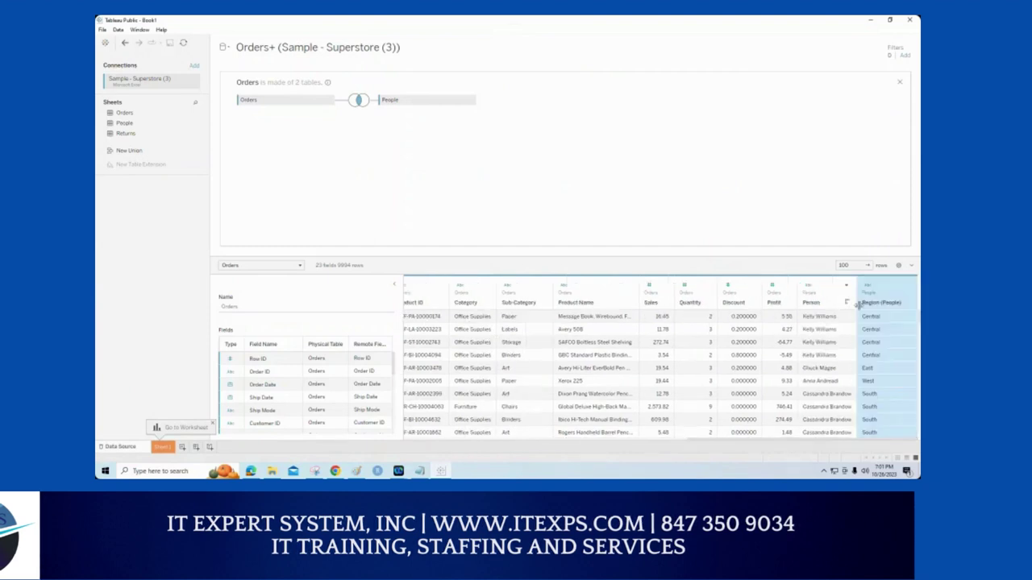
click(906, 286)
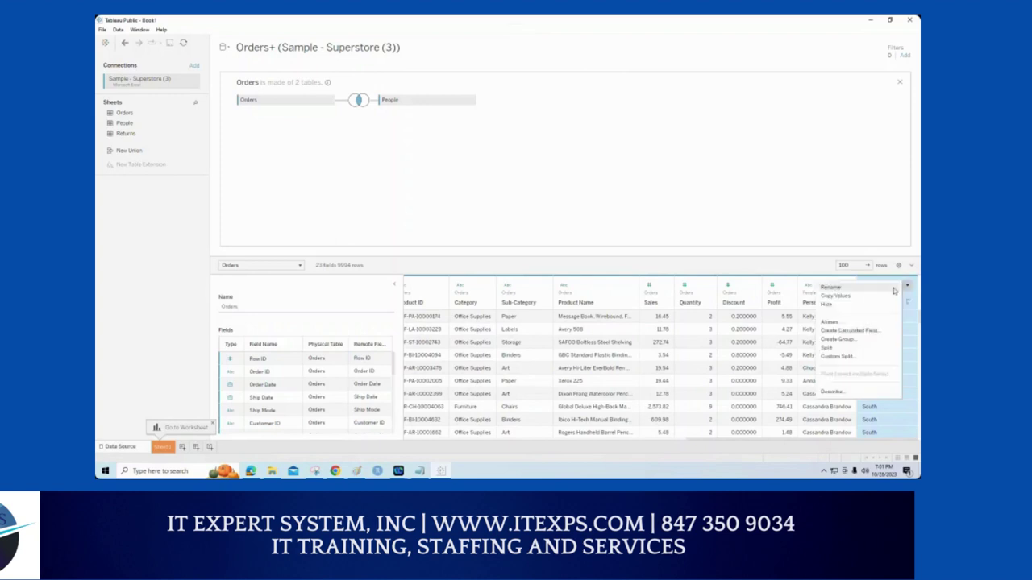
click(836, 306)
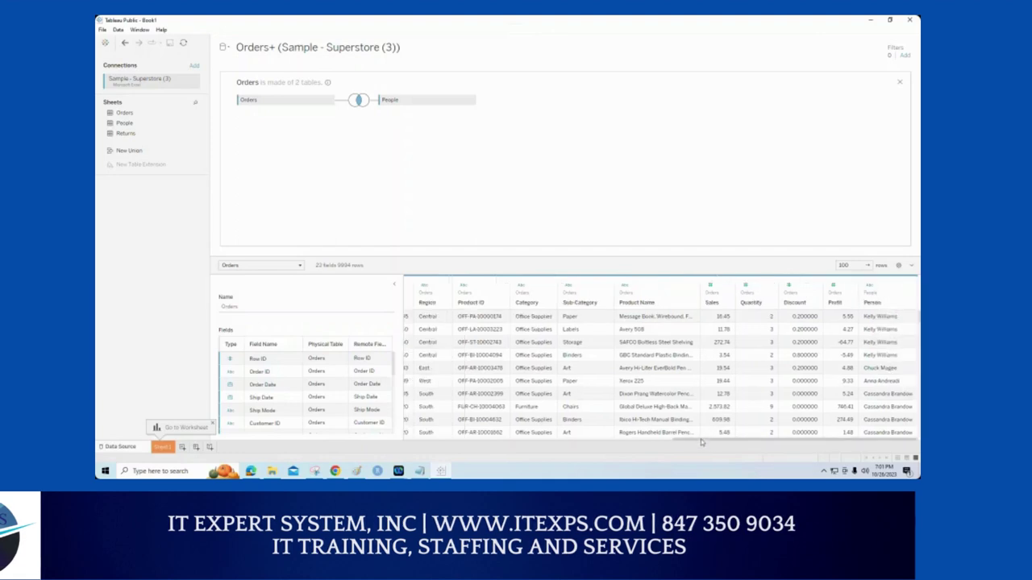
click(595, 441)
click(541, 452)
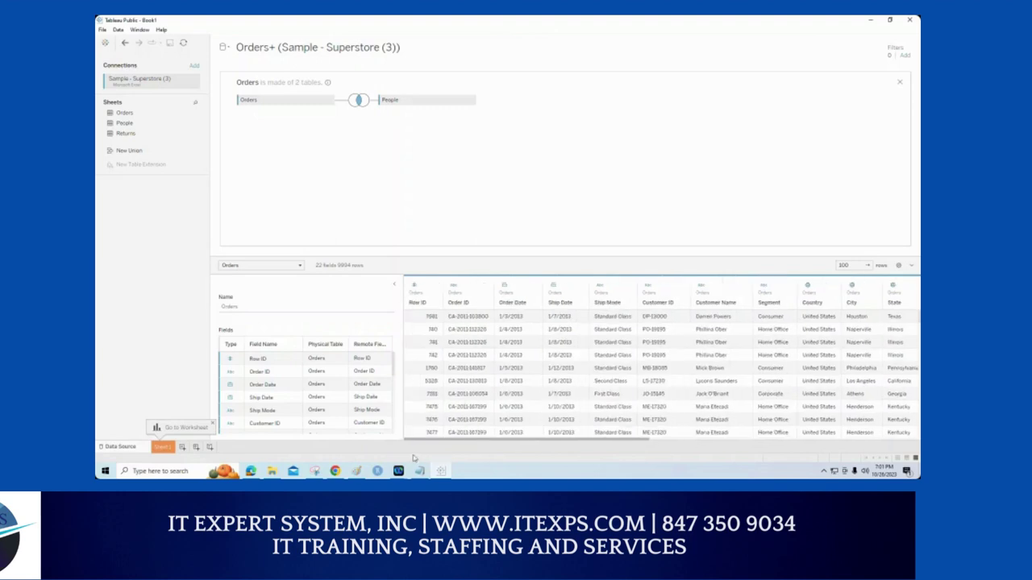
drag(444, 453, 789, 454)
click(610, 452)
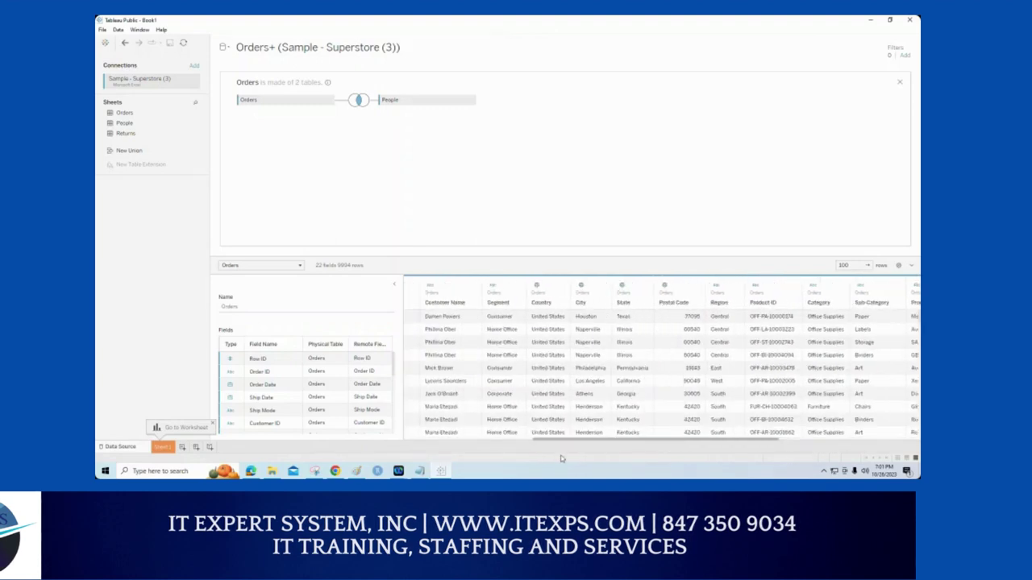
drag(562, 459, 432, 449)
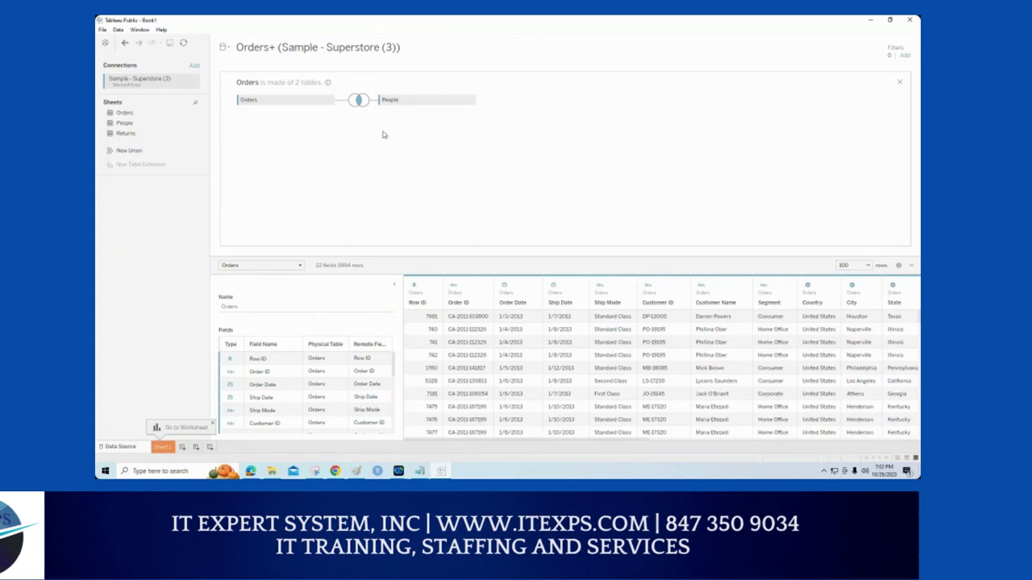
Step: Check the join between Orders and People, and remove the People table from it
mouse_move(361, 103)
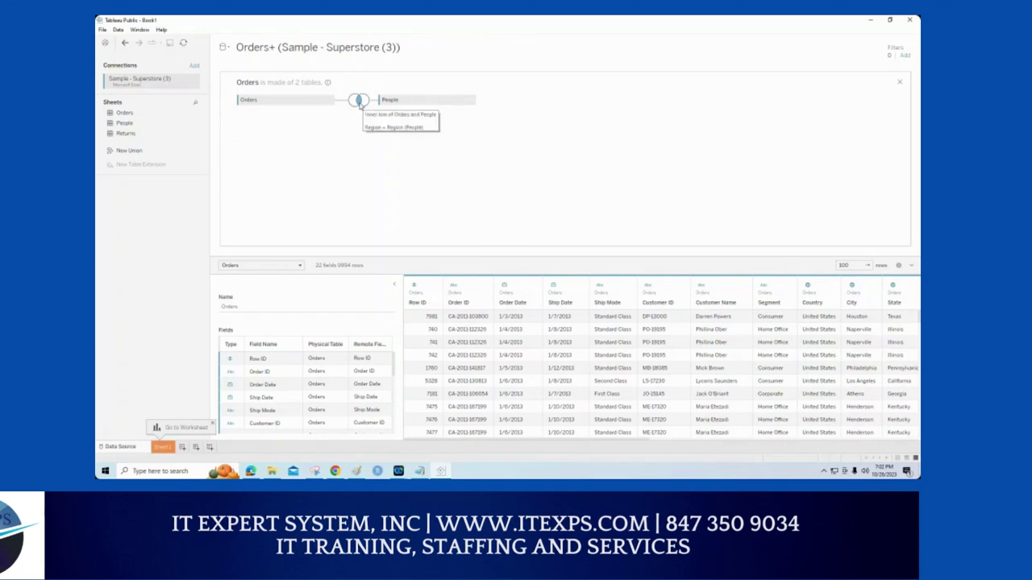
mouse_move(329, 76)
mouse_down()
mouse_move(323, 84)
mouse_move(334, 79)
mouse_up()
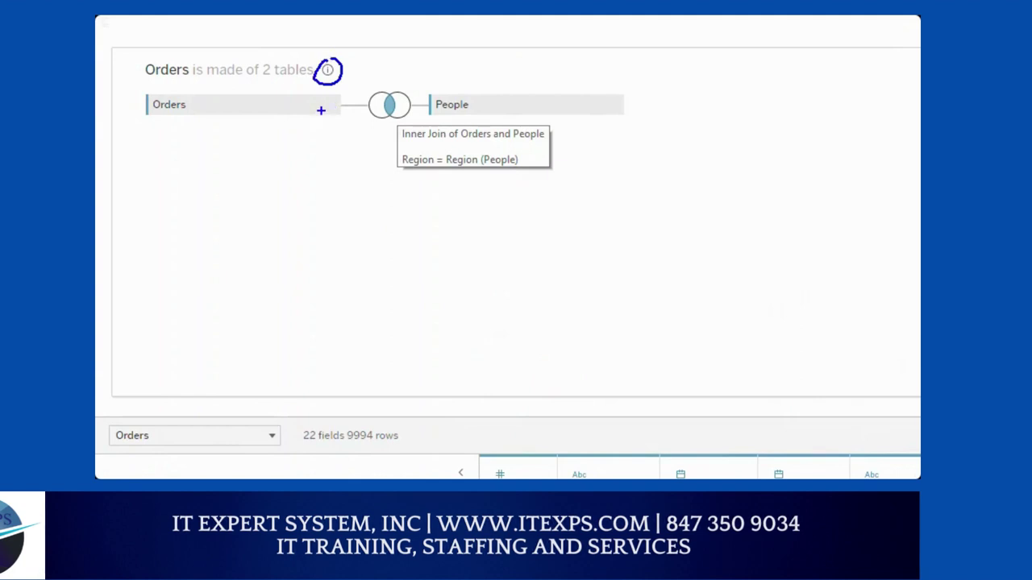
click(330, 107)
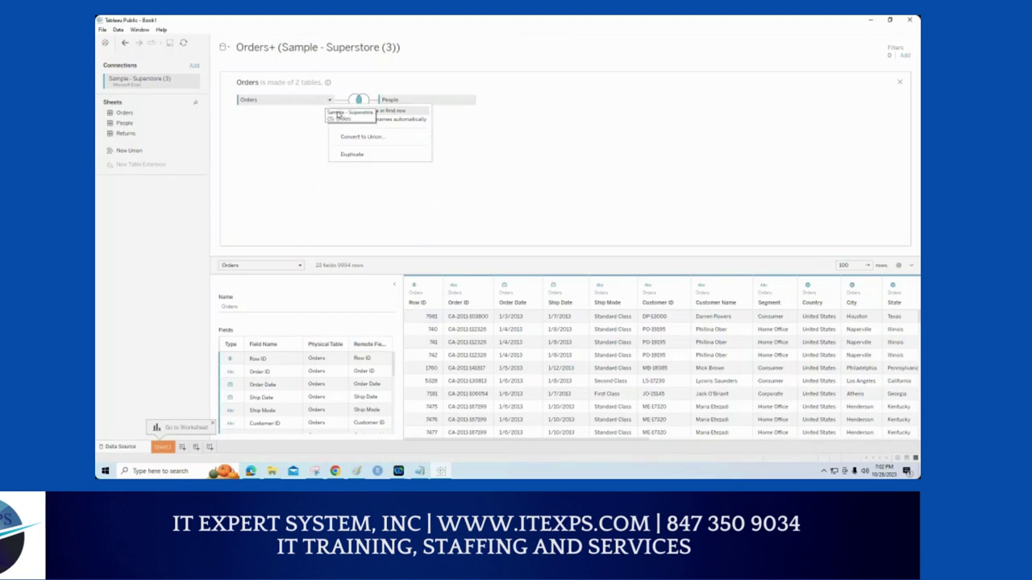
click(398, 121)
click(471, 100)
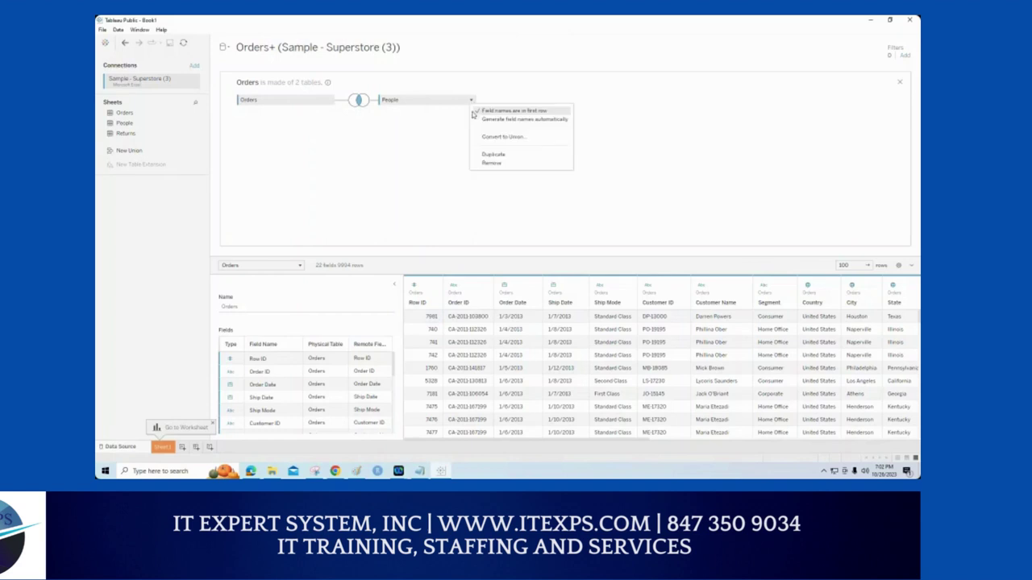
click(491, 163)
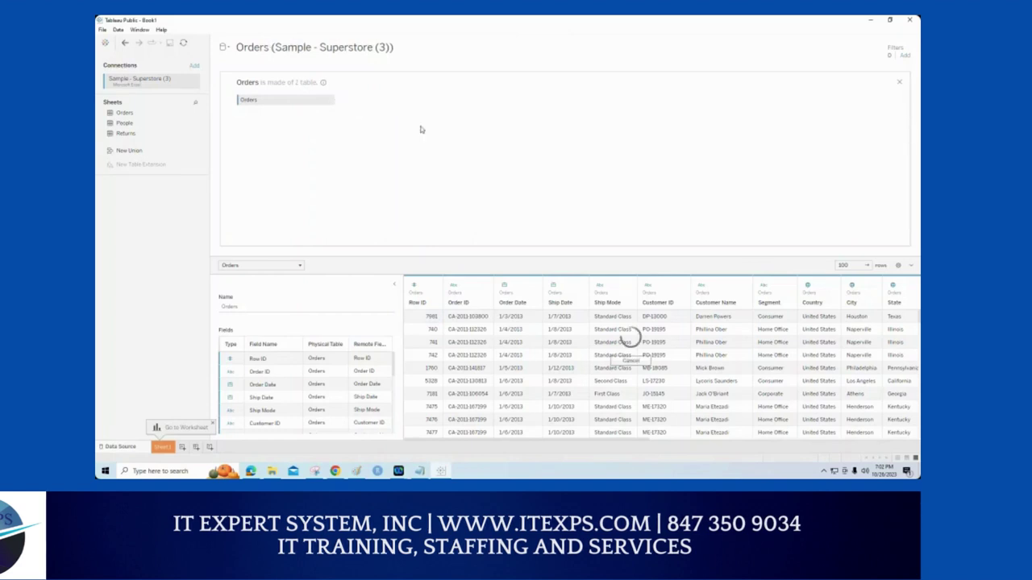
Step: Close the join view of the Orders table and remove Orders from the data source canvas
click(330, 101)
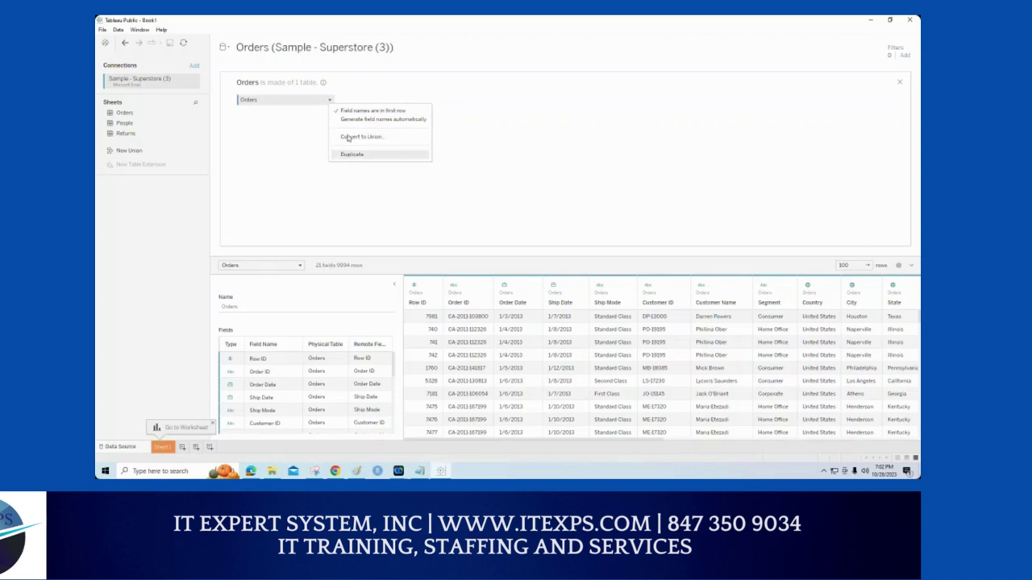
click(898, 84)
click(898, 83)
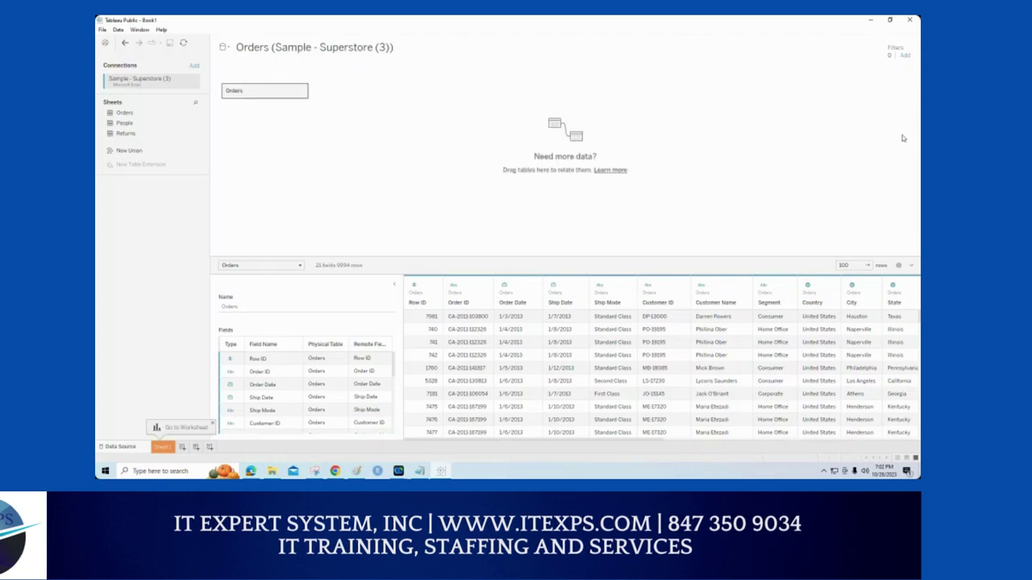
click(304, 90)
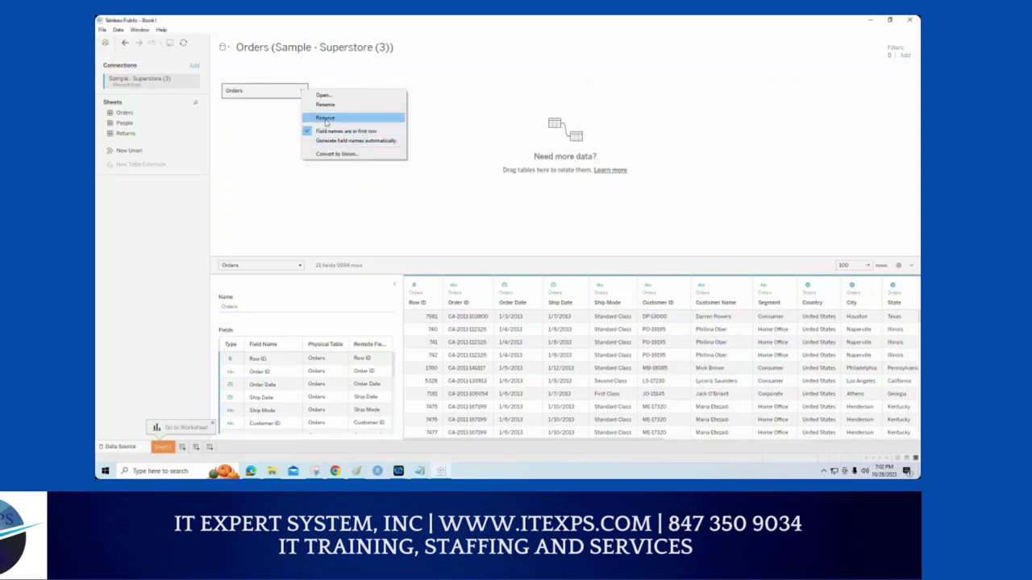
click(324, 118)
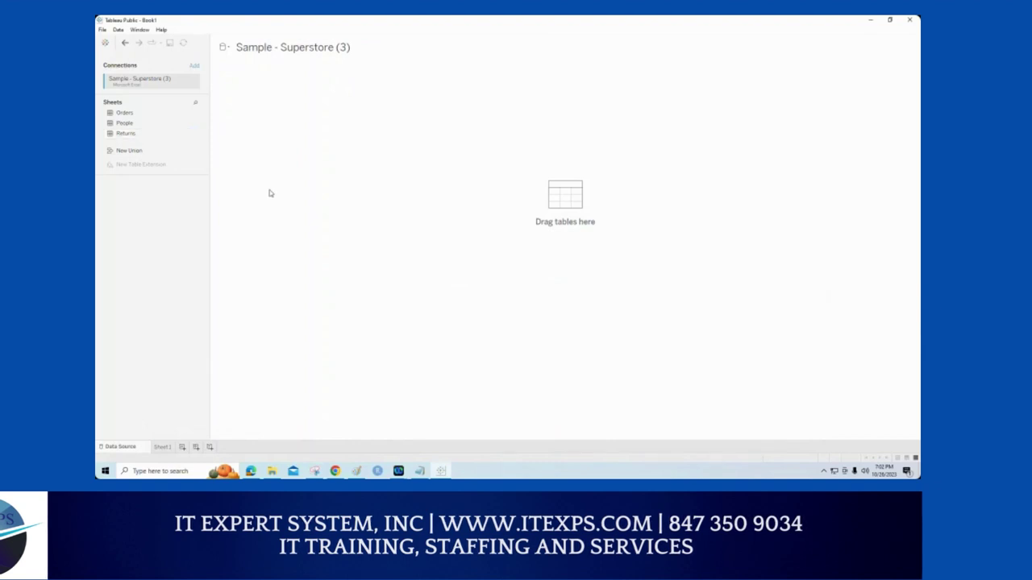
Step: Add the Orders sheet to the empty data source canvas as the base table
mouse_move(177, 109)
mouse_down()
mouse_move(374, 78)
mouse_move(383, 81)
mouse_move(348, 84)
mouse_move(375, 70)
mouse_up()
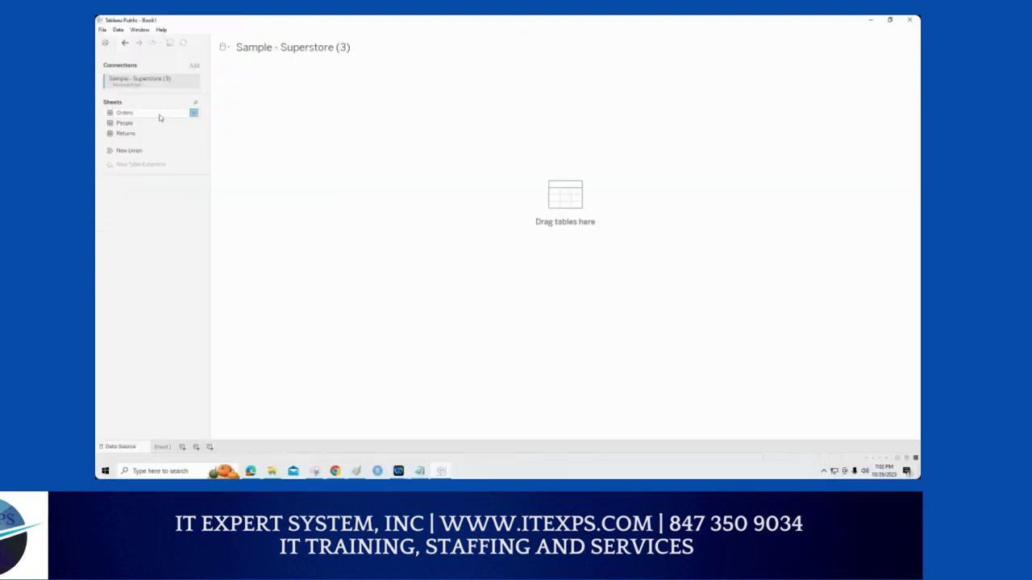
drag(129, 113, 254, 145)
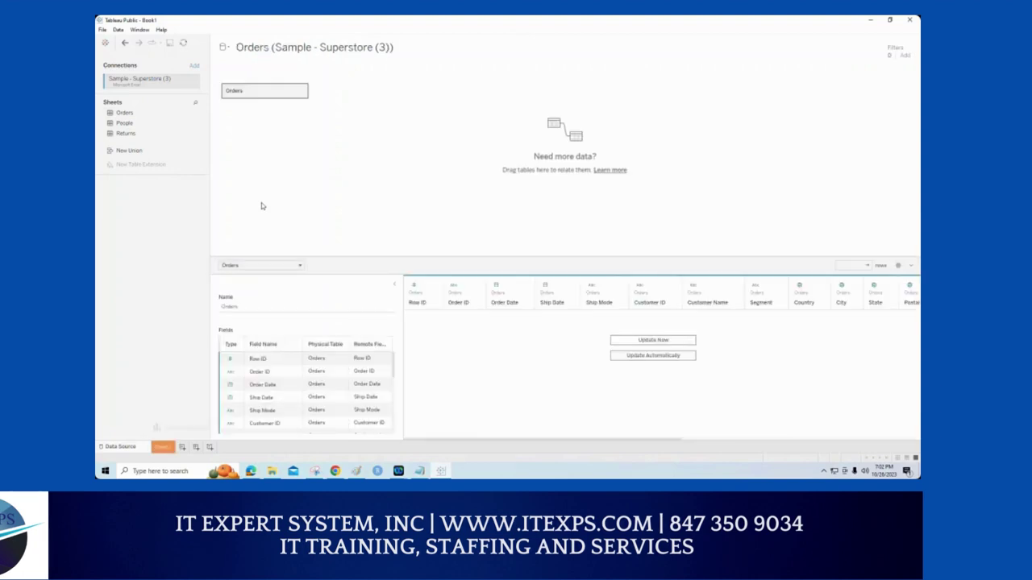
Step: Join the People sheet to the Orders table and hide the duplicate Region (People) column in the data preview
click(302, 93)
mouse_move(297, 89)
mouse_down()
mouse_move(336, 102)
mouse_move(328, 110)
mouse_move(366, 117)
mouse_up()
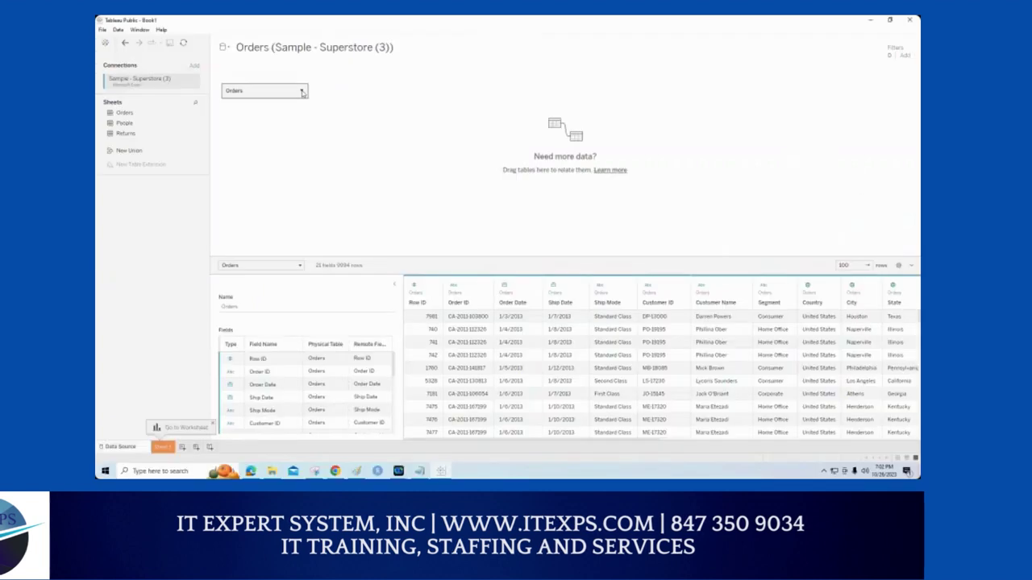
click(302, 93)
click(322, 98)
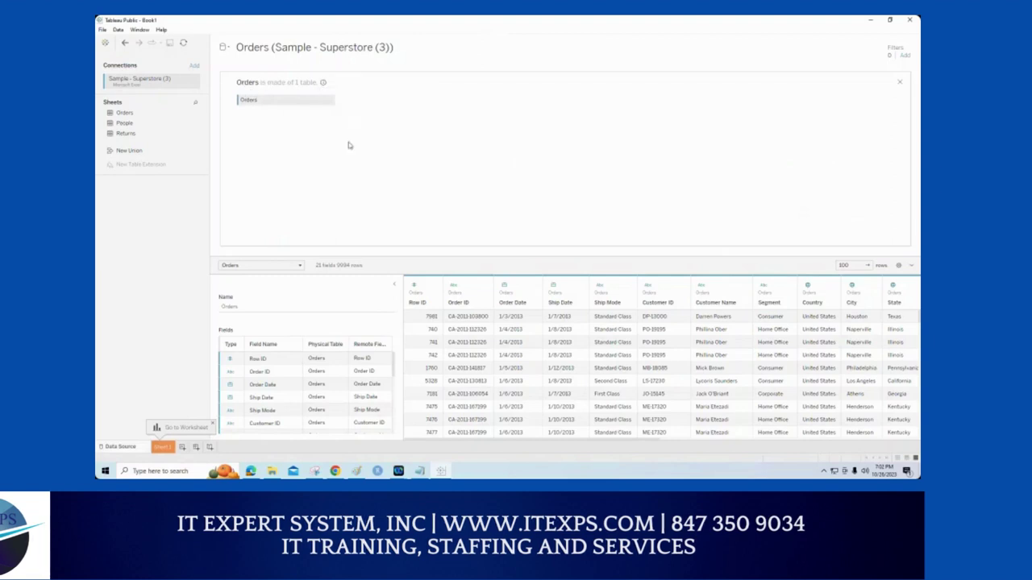
drag(126, 123, 410, 117)
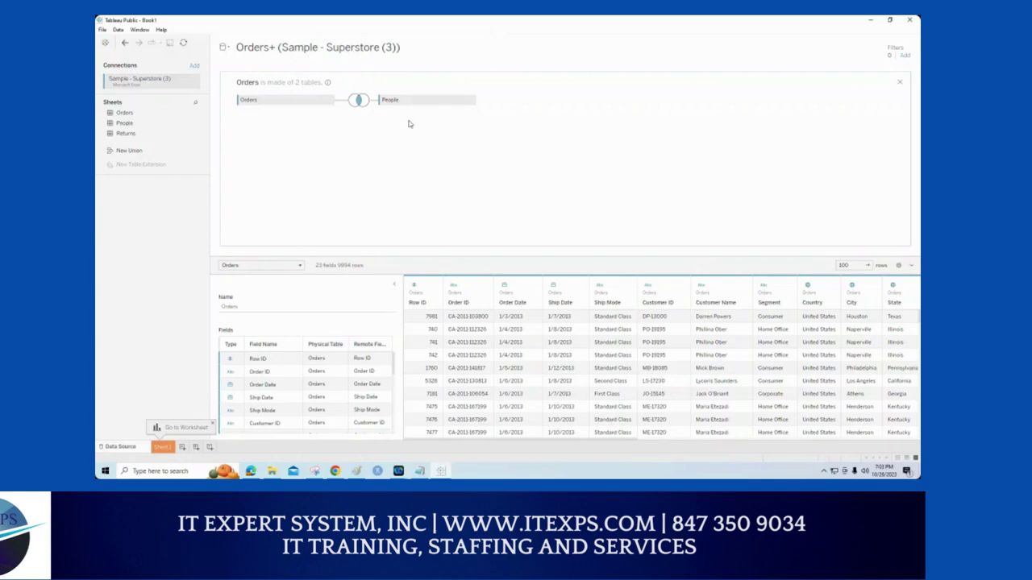
drag(634, 441, 907, 440)
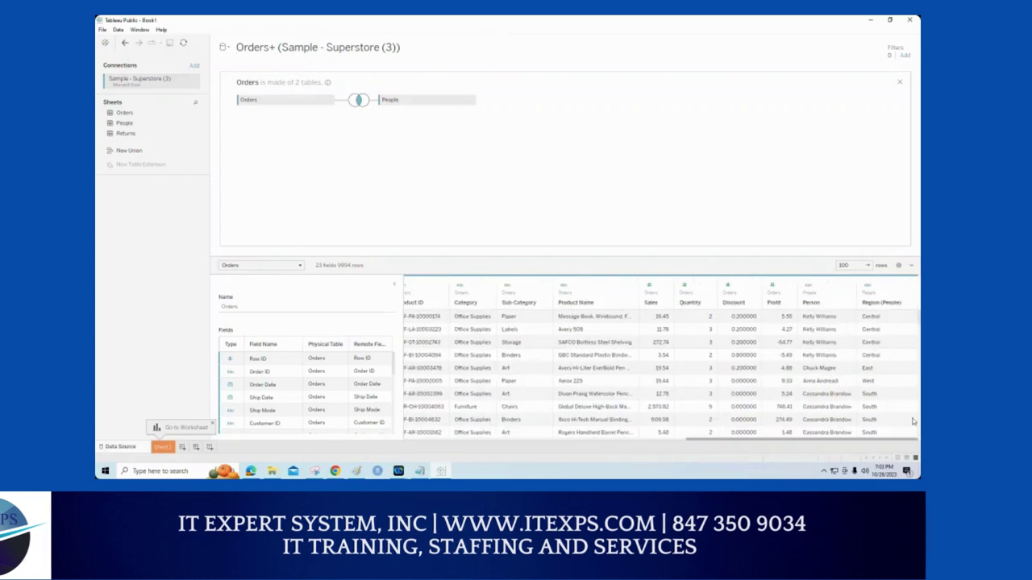
right_click(882, 293)
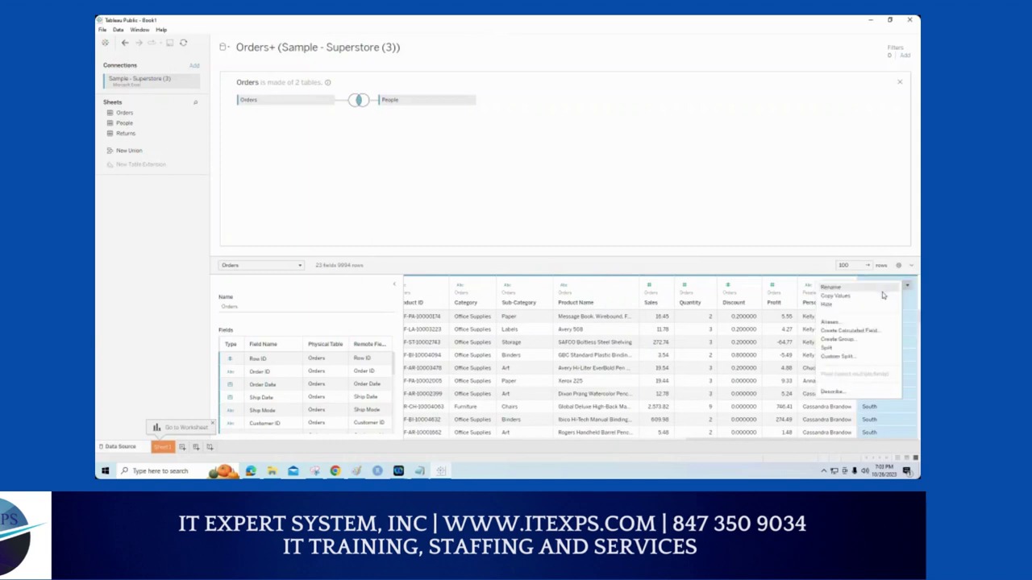
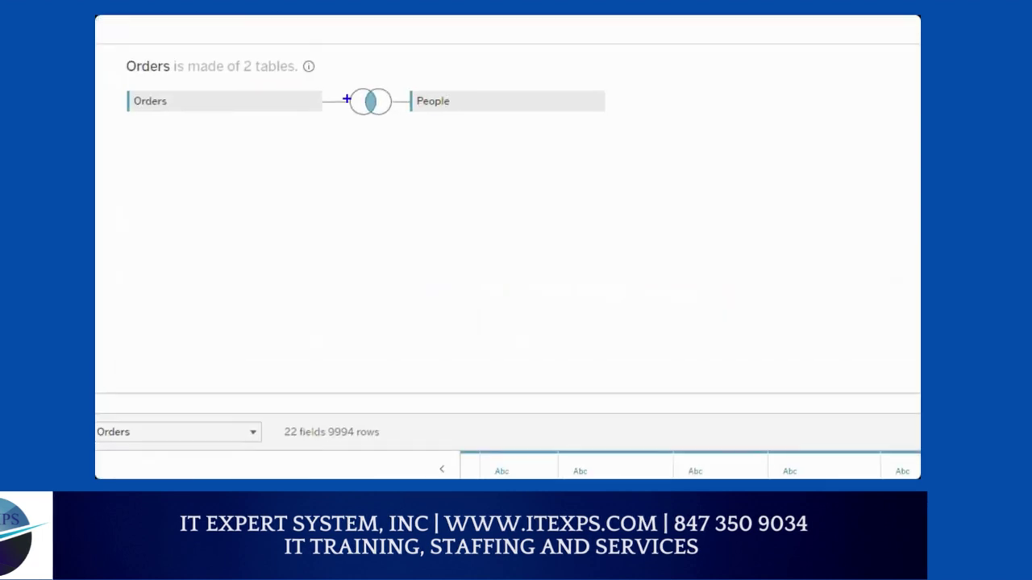
Step: Open the join between Orders and People and try Customer ID = Person as the inner join clause
drag(352, 90, 362, 118)
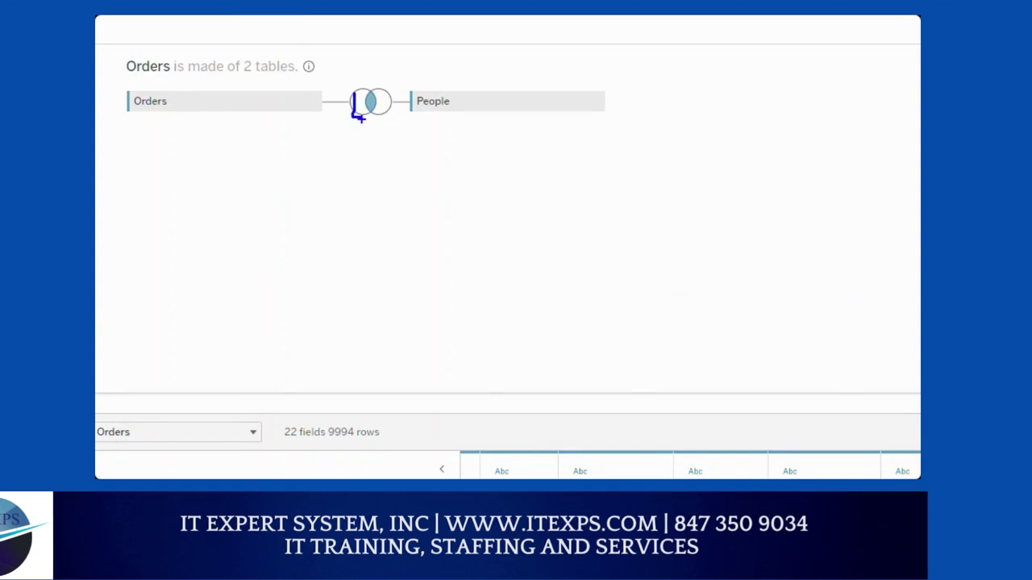
click(371, 101)
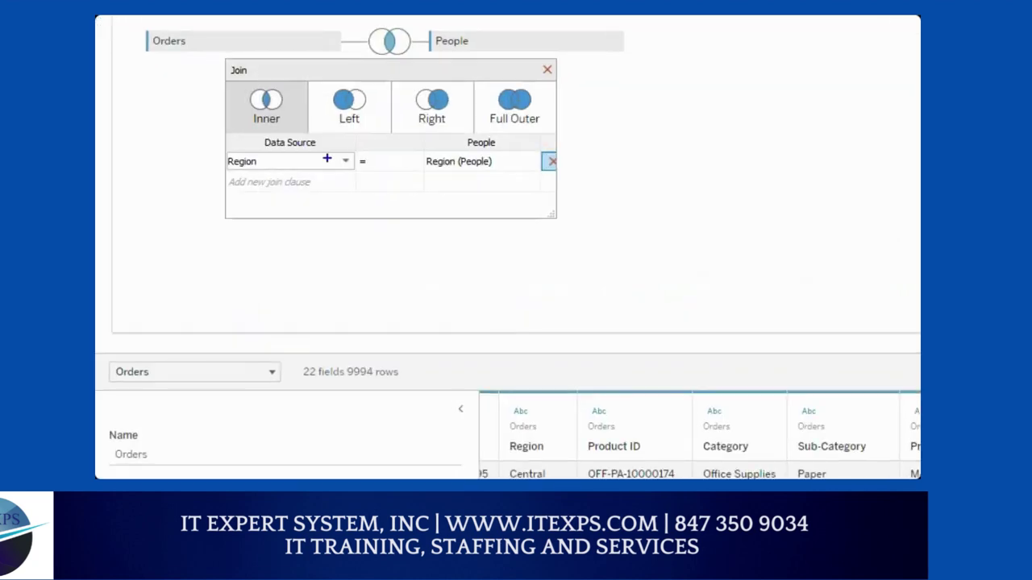
drag(263, 153, 308, 153)
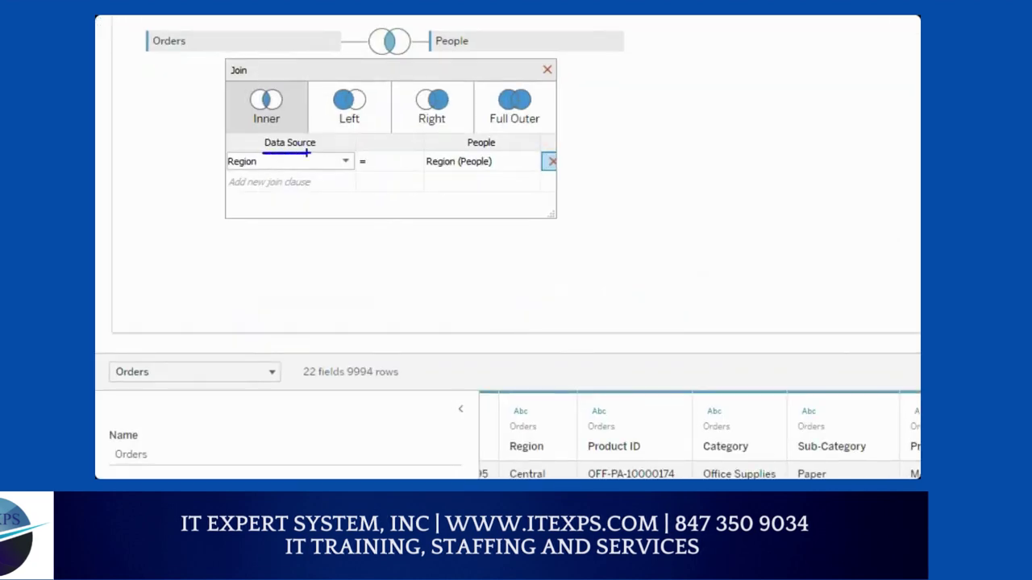
click(322, 161)
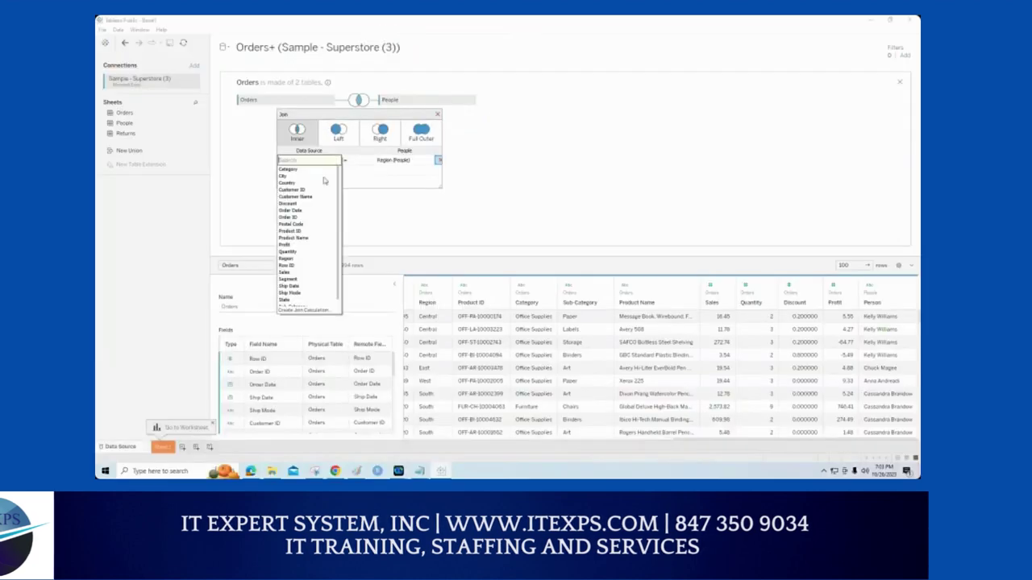
click(319, 188)
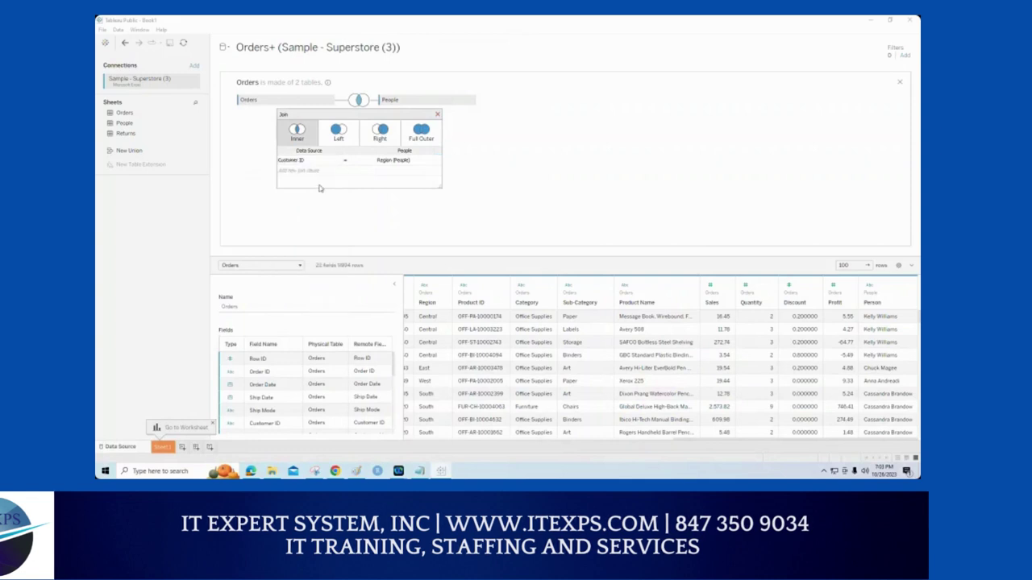
click(402, 161)
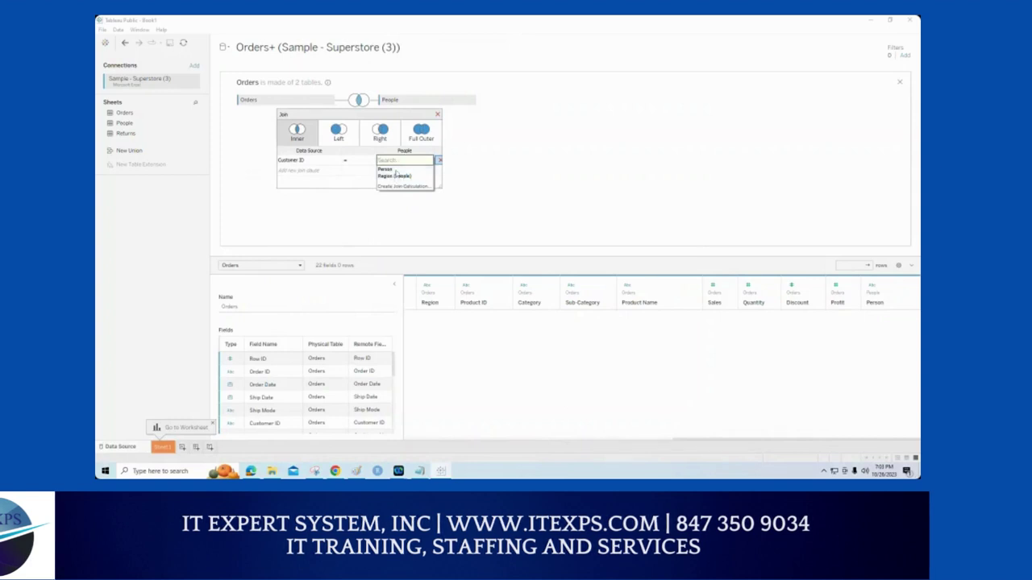
click(387, 169)
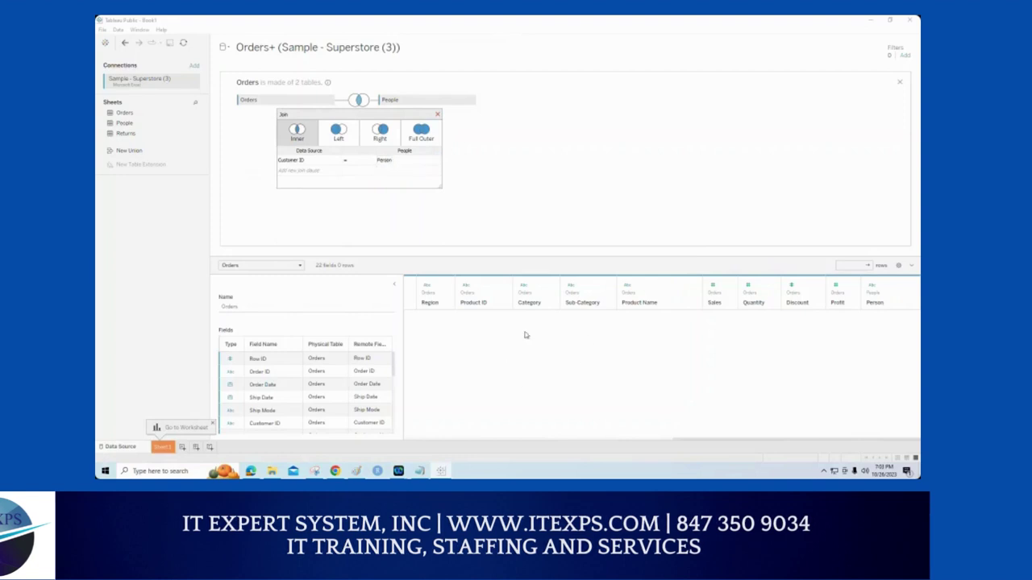
Step: Set the inner join clause between Orders and People to Region = Region (People)
click(339, 164)
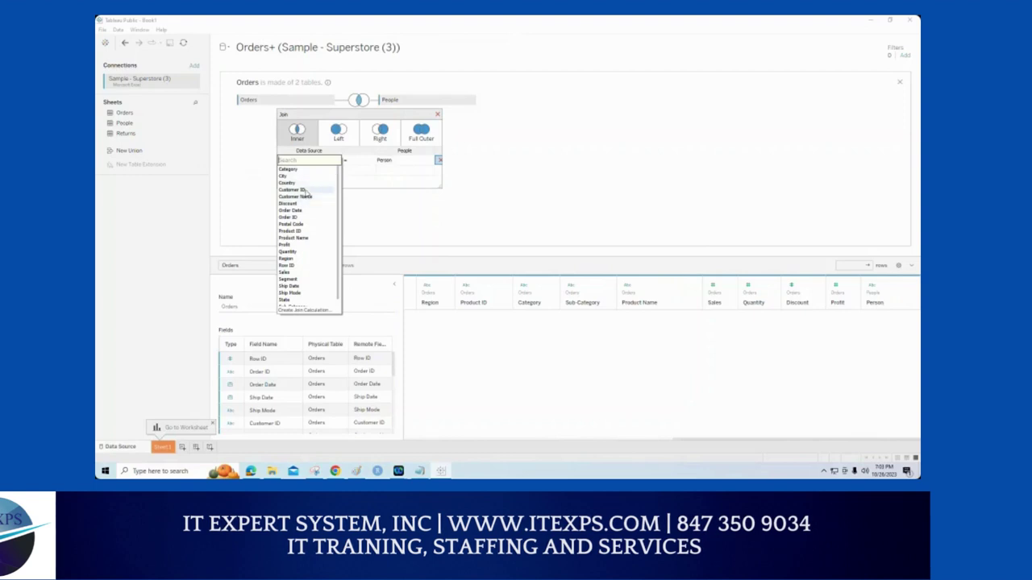
click(307, 189)
click(404, 162)
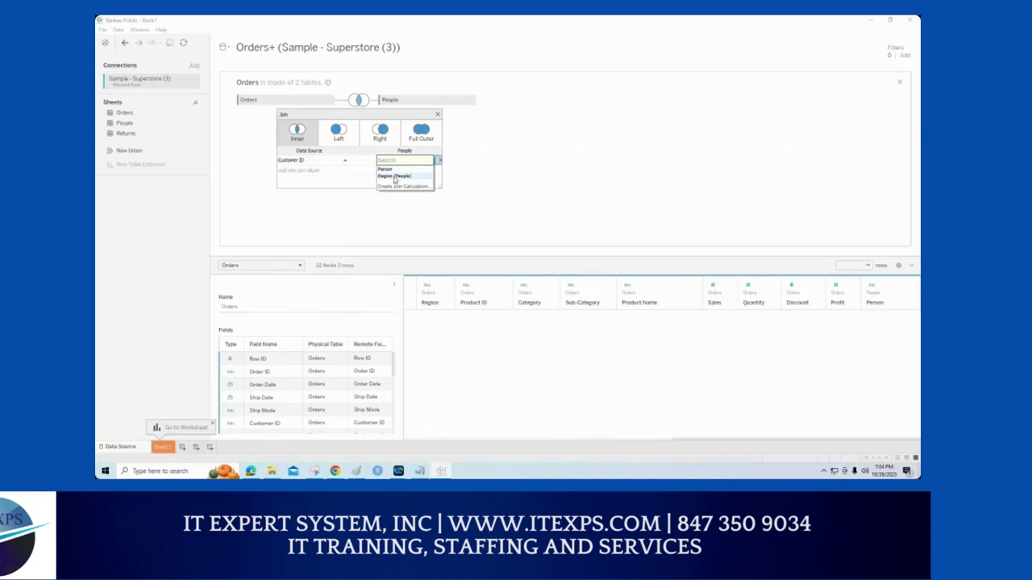
click(394, 176)
click(332, 161)
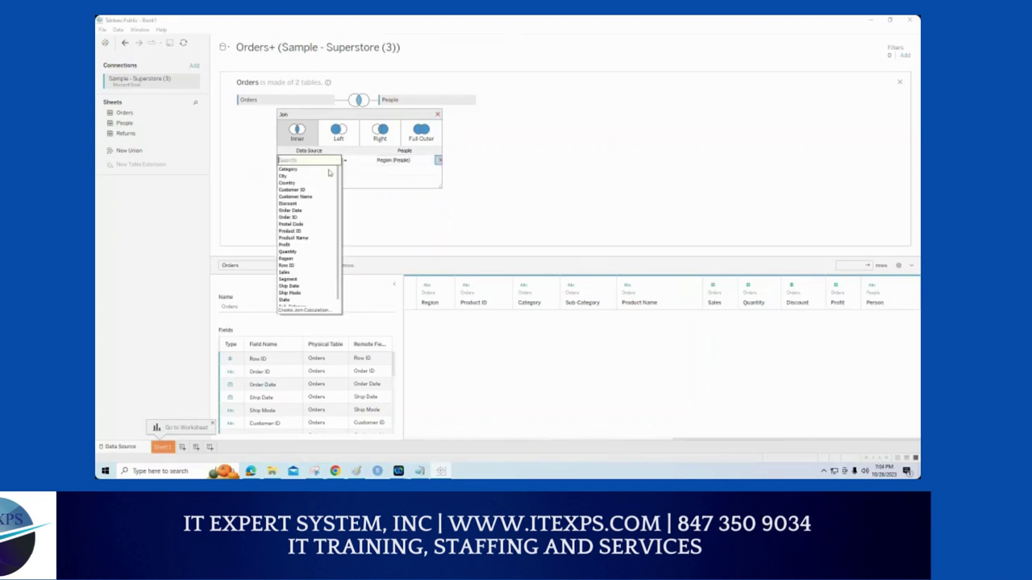
click(300, 258)
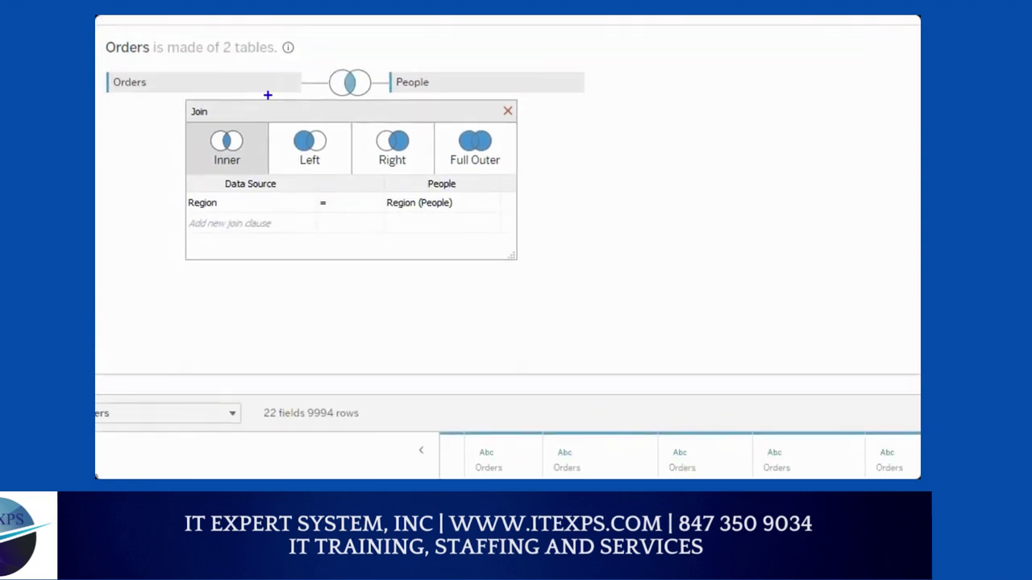
mouse_move(206, 66)
mouse_down()
mouse_move(241, 58)
mouse_move(231, 87)
mouse_up()
drag(249, 68, 249, 79)
mouse_move(413, 53)
mouse_down()
mouse_move(477, 39)
mouse_move(456, 66)
mouse_up()
drag(463, 58, 481, 73)
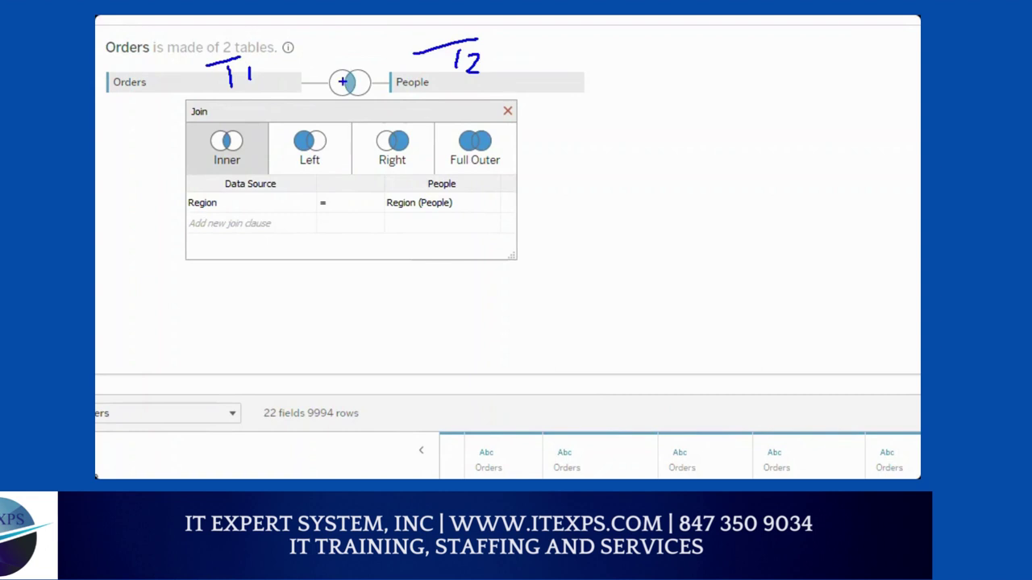
drag(329, 75, 383, 73)
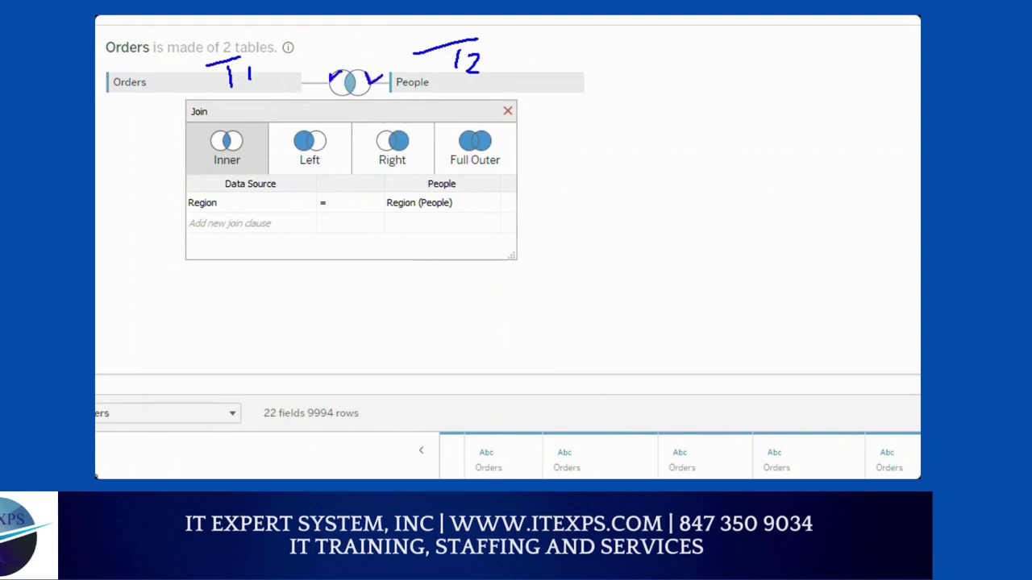
mouse_move(260, 168)
mouse_down()
mouse_move(280, 189)
mouse_move(234, 168)
mouse_up()
drag(171, 78, 197, 123)
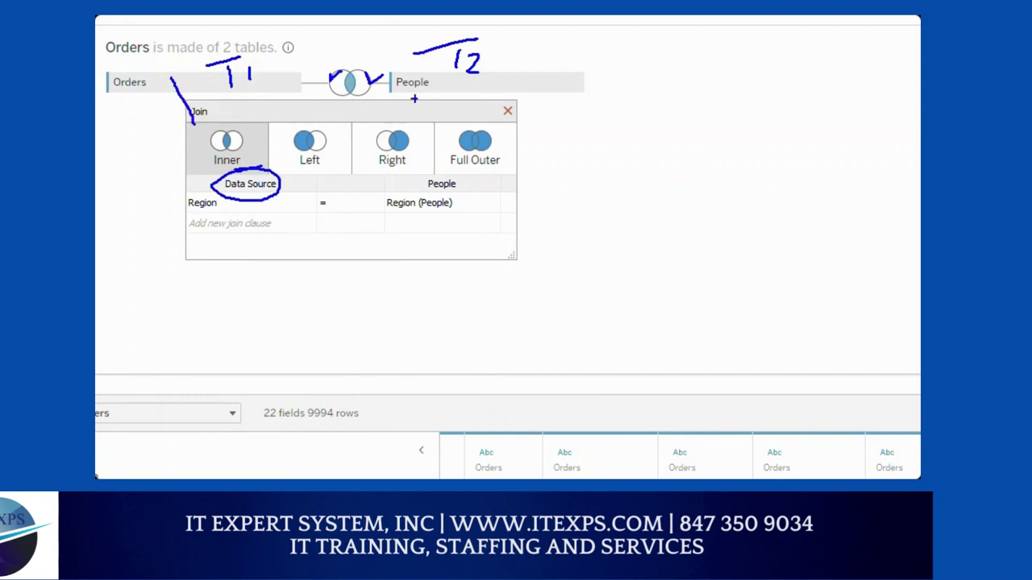
mouse_move(437, 87)
mouse_down()
mouse_move(401, 160)
mouse_move(442, 171)
mouse_move(399, 193)
mouse_move(445, 171)
mouse_up()
drag(391, 208, 424, 210)
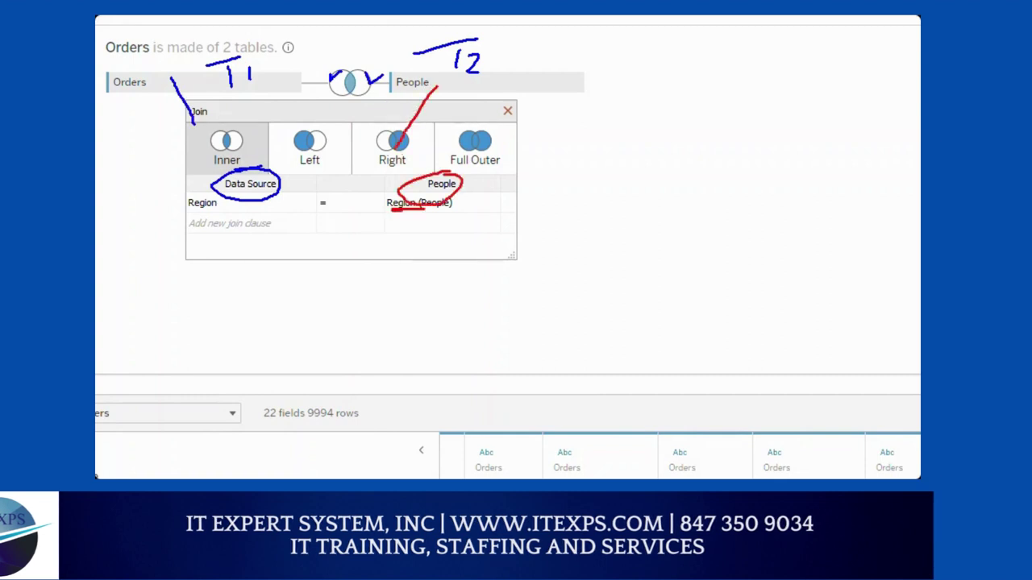
mouse_move(336, 192)
mouse_down()
mouse_move(316, 199)
mouse_move(348, 195)
mouse_move(342, 218)
mouse_move(339, 185)
mouse_up()
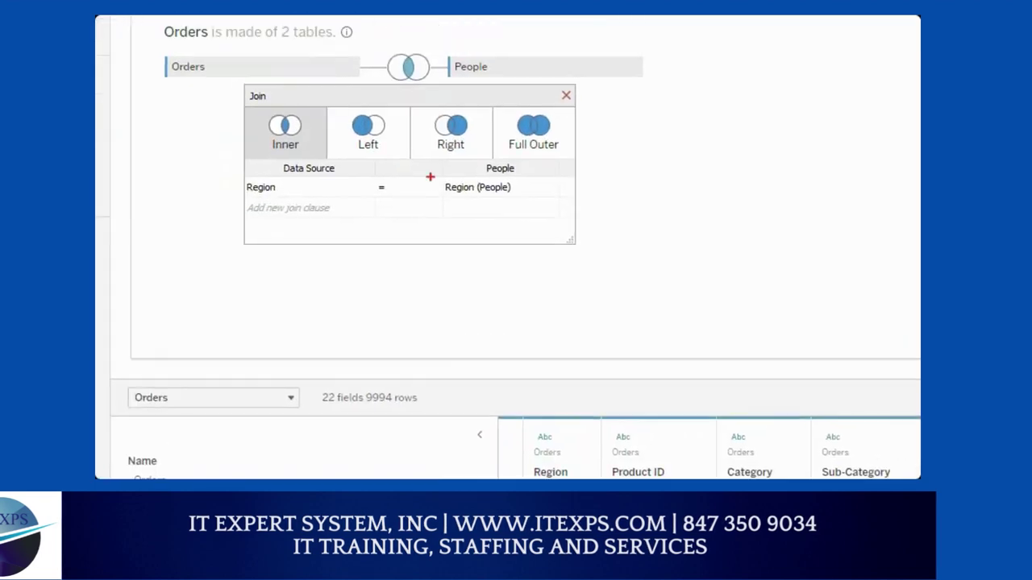
mouse_move(412, 178)
mouse_down()
mouse_move(372, 188)
mouse_move(397, 176)
mouse_up()
mouse_move(382, 226)
mouse_down()
mouse_move(418, 236)
mouse_move(385, 259)
mouse_move(399, 277)
mouse_move(441, 298)
mouse_up()
mouse_move(423, 336)
mouse_down()
mouse_move(439, 361)
mouse_move(408, 396)
mouse_move(430, 413)
mouse_up()
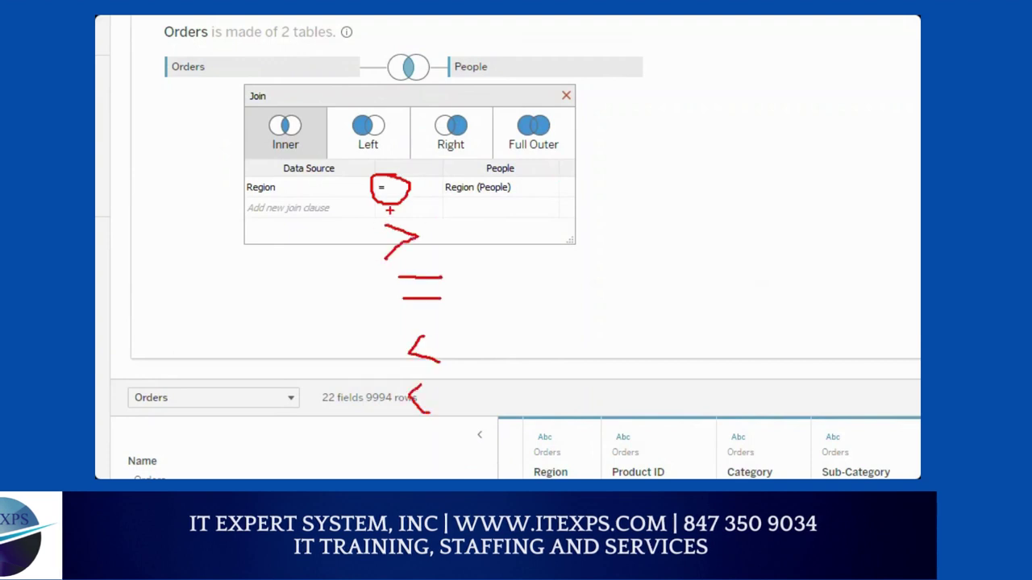
mouse_move(270, 179)
mouse_down()
mouse_move(244, 196)
mouse_move(277, 194)
mouse_up()
mouse_move(504, 242)
mouse_down()
mouse_move(565, 243)
mouse_move(538, 256)
mouse_move(552, 256)
mouse_move(549, 279)
mouse_up()
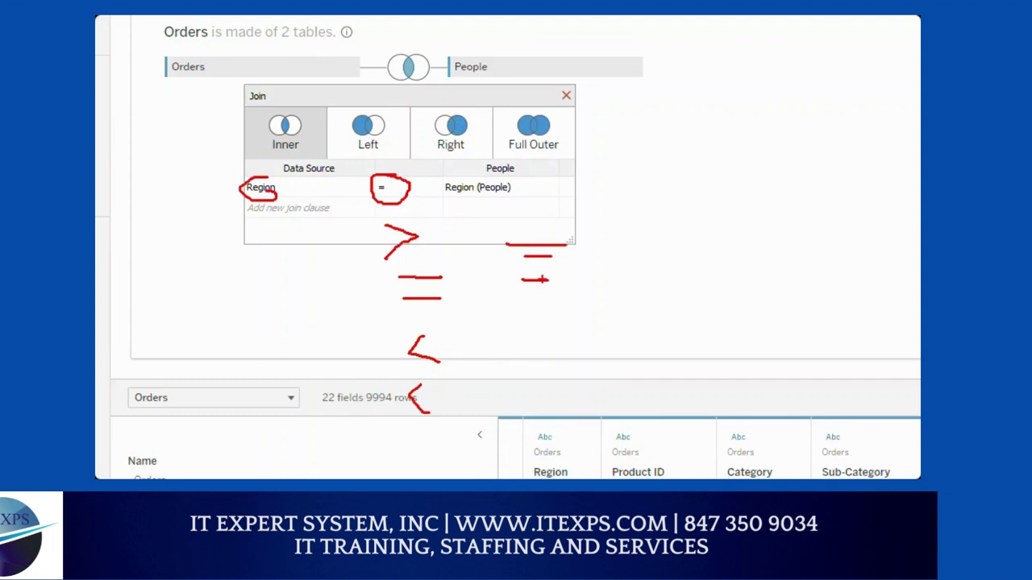
mouse_move(656, 127)
mouse_down()
mouse_move(605, 170)
mouse_move(707, 265)
mouse_move(770, 168)
mouse_move(645, 135)
mouse_up()
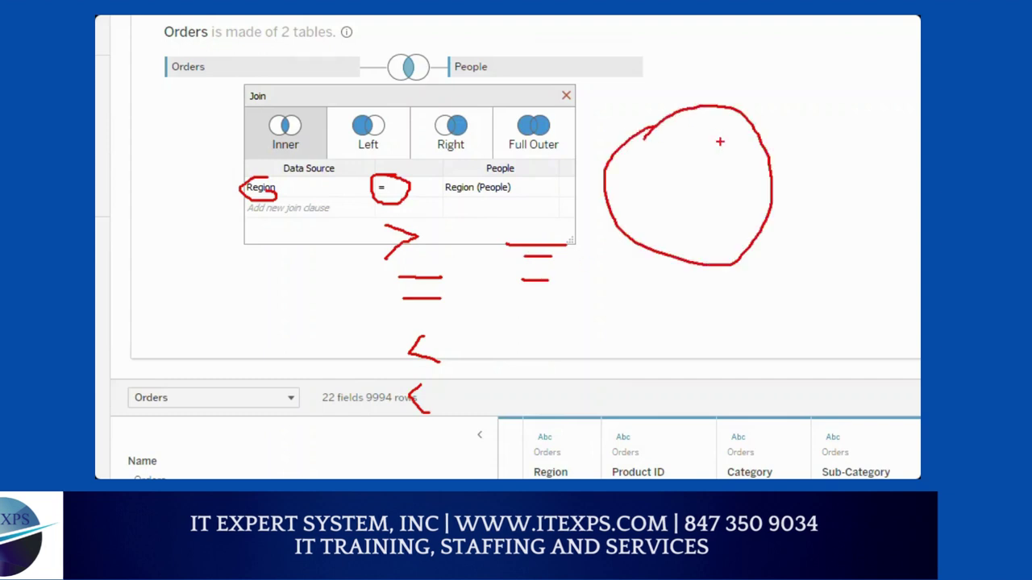
mouse_move(777, 94)
mouse_down()
mouse_move(738, 223)
mouse_move(844, 222)
mouse_move(810, 108)
mouse_up()
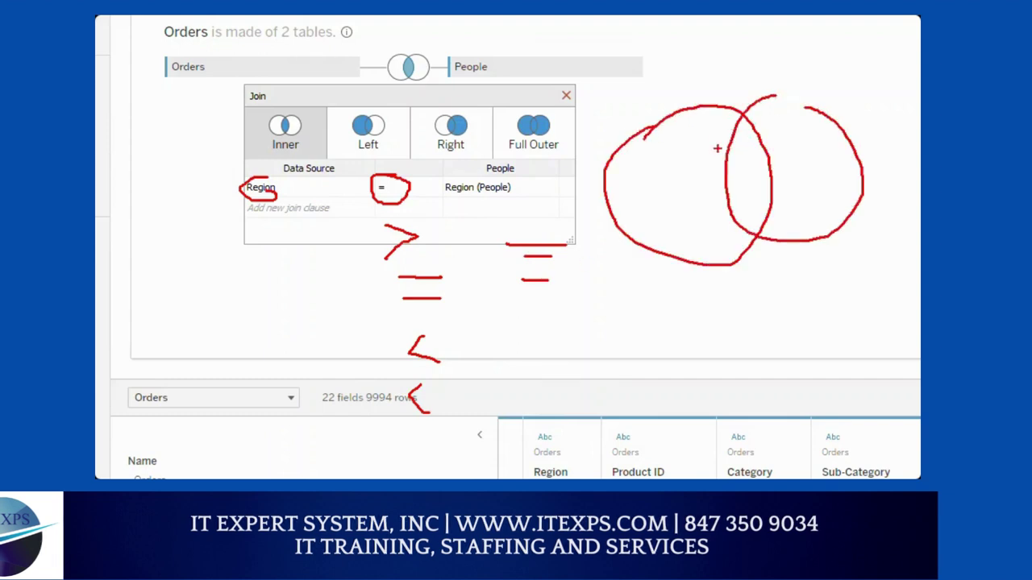
drag(688, 163, 713, 163)
drag(776, 164, 812, 159)
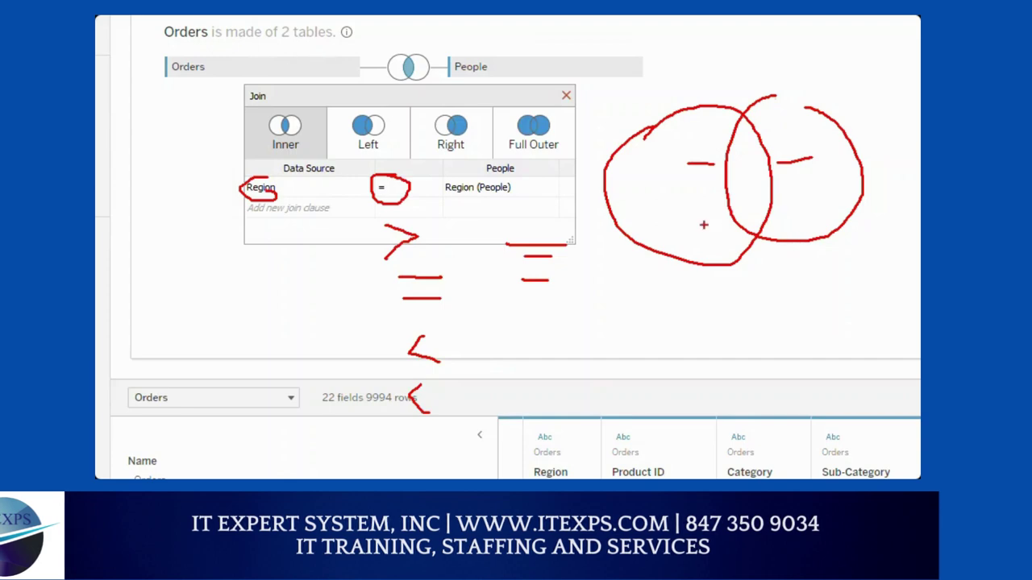
key(Escape)
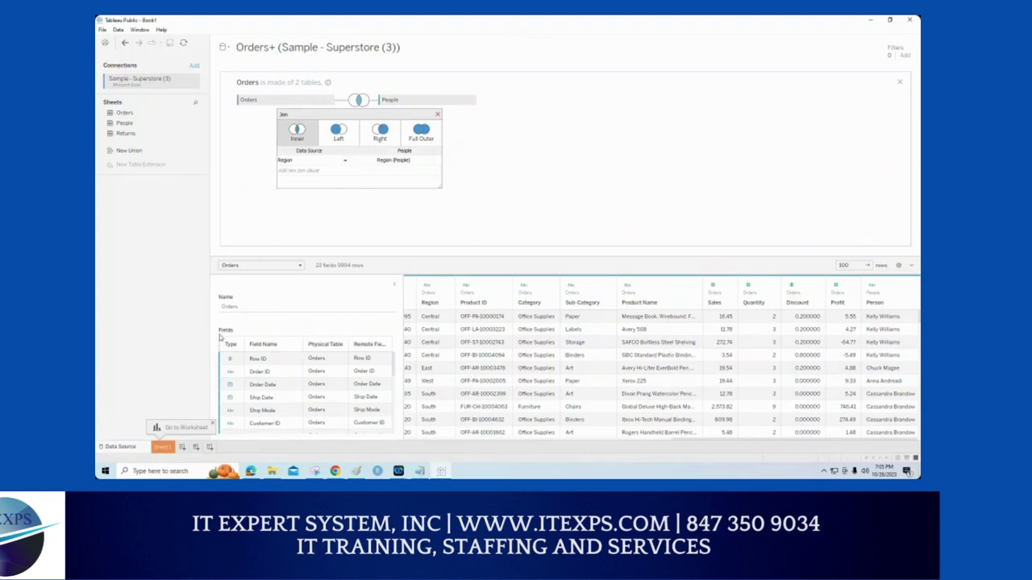
Step: Open the Sheet 1 worksheet to work with the joined Orders and People data
key(ctrl+1)
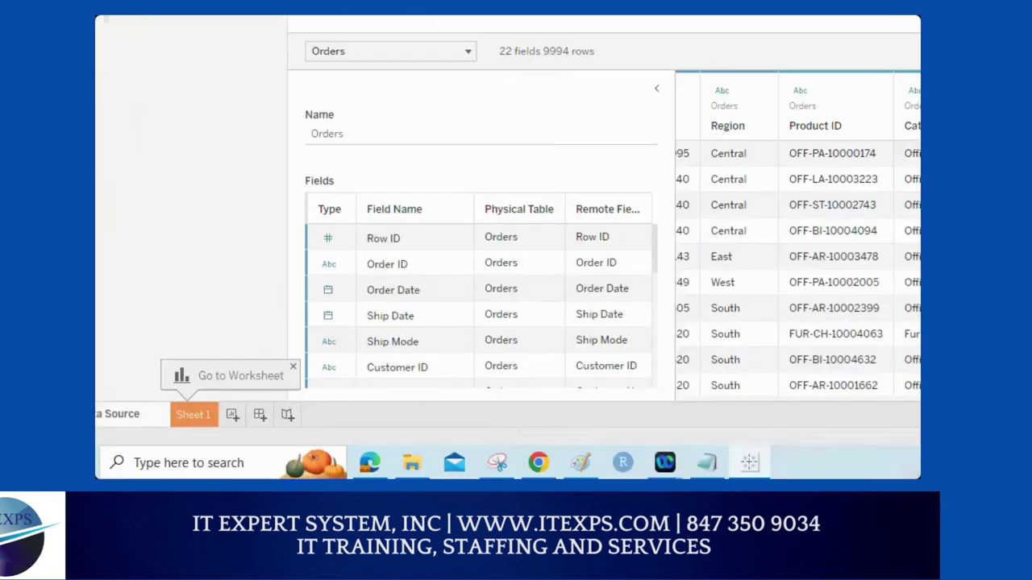
mouse_move(247, 420)
mouse_down()
mouse_move(218, 421)
mouse_move(238, 421)
mouse_up()
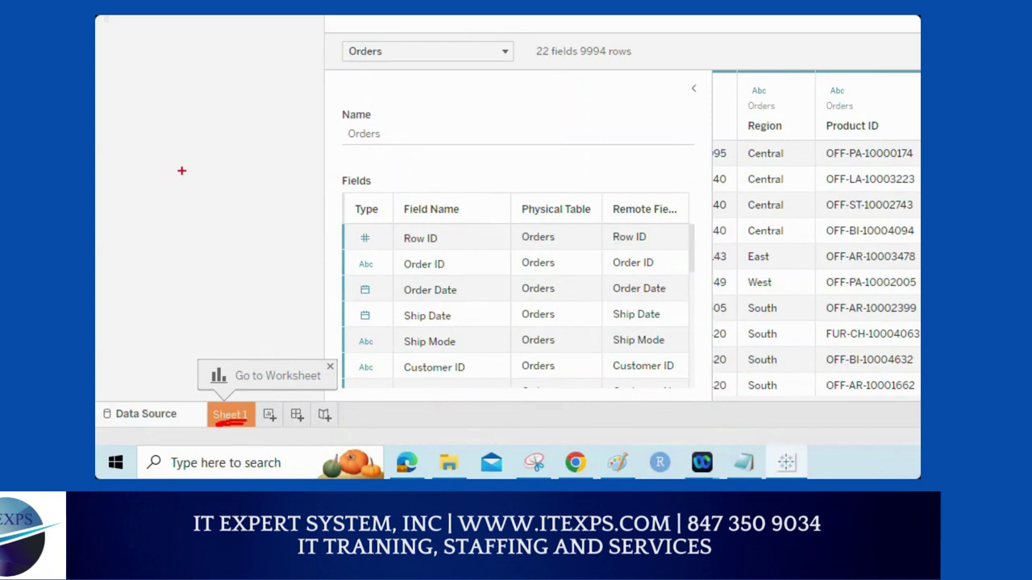
key(Escape)
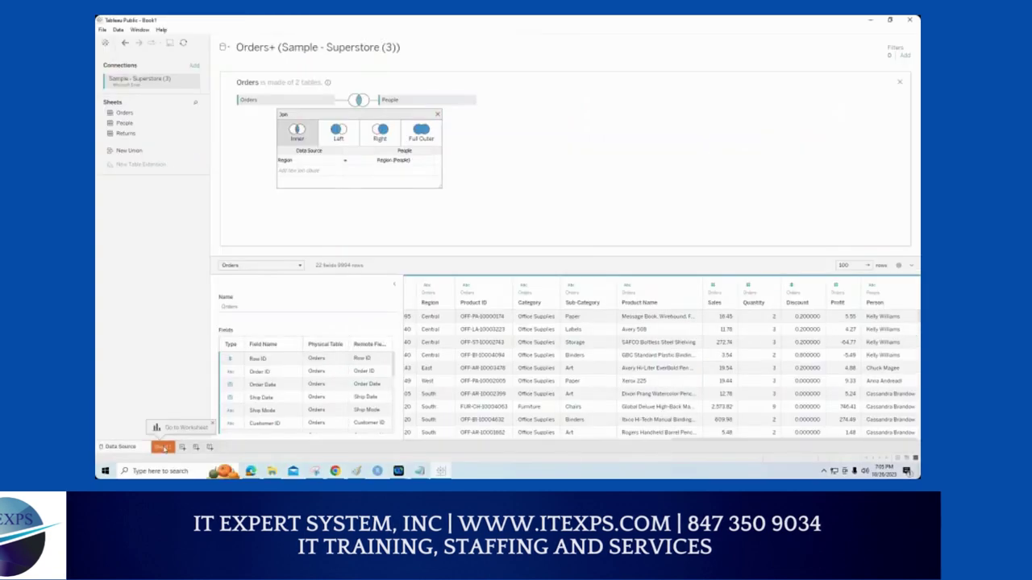
click(164, 448)
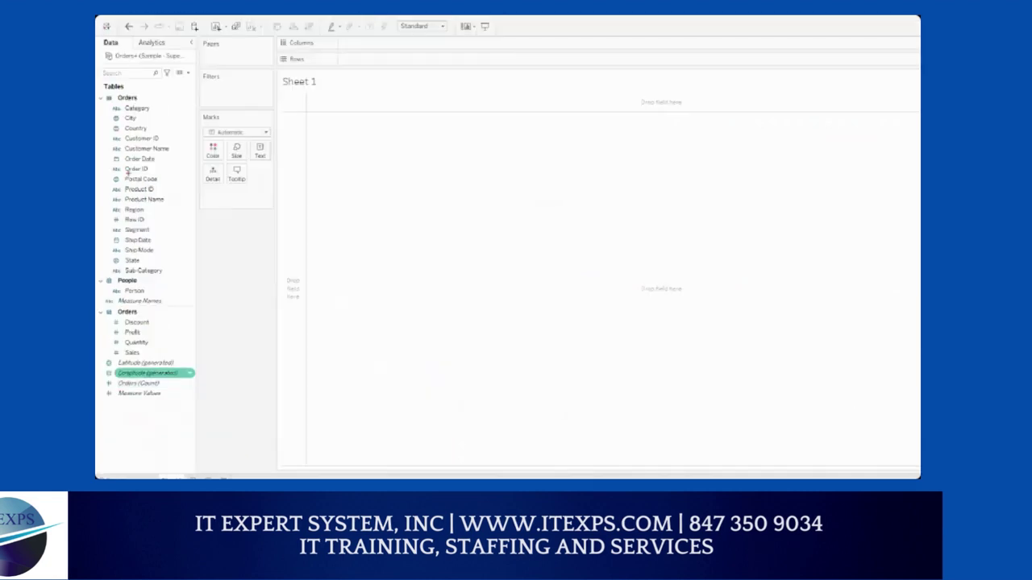
mouse_move(152, 83)
mouse_down()
mouse_move(159, 129)
mouse_move(175, 122)
mouse_move(154, 289)
mouse_up()
drag(174, 52, 192, 60)
mouse_move(189, 50)
mouse_down()
mouse_move(205, 39)
mouse_move(213, 56)
mouse_move(223, 50)
mouse_up()
mouse_move(192, 102)
mouse_down()
mouse_move(187, 126)
mouse_move(227, 110)
mouse_up()
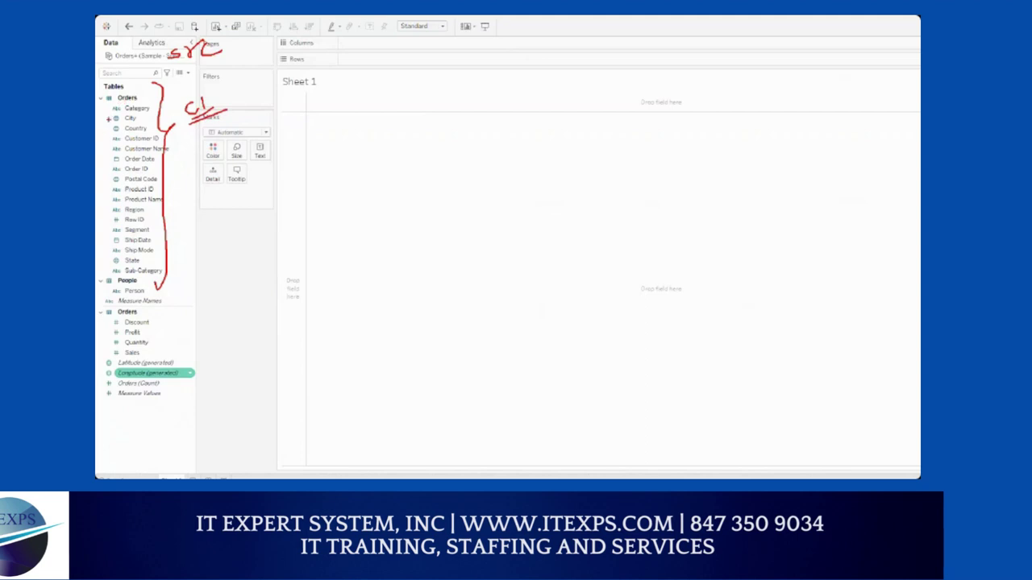
drag(111, 111, 106, 269)
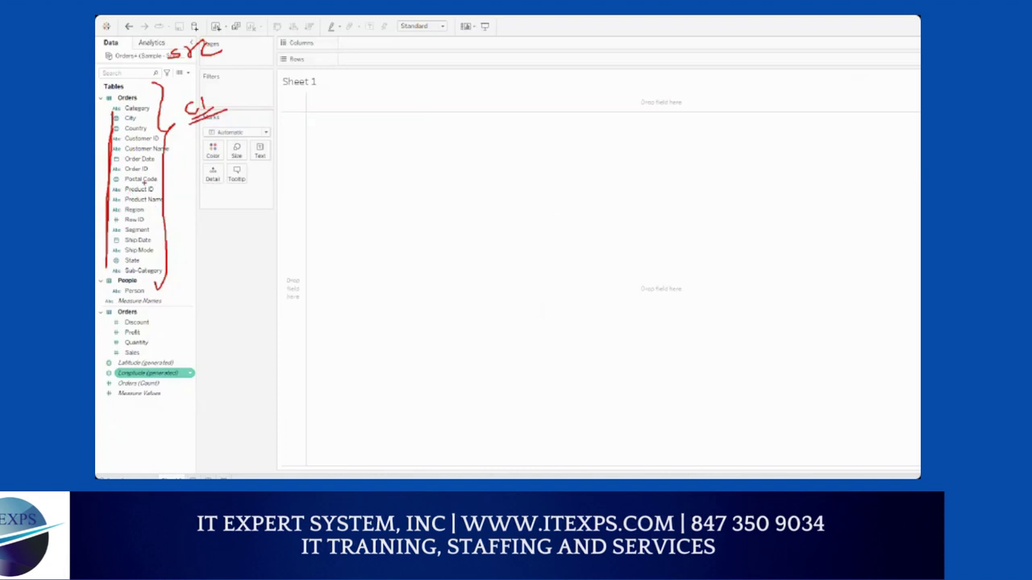
mouse_move(386, 253)
mouse_down()
mouse_move(378, 278)
mouse_move(401, 256)
mouse_move(420, 278)
mouse_up()
mouse_move(386, 330)
mouse_down()
mouse_move(385, 363)
mouse_move(388, 341)
mouse_move(414, 349)
mouse_up()
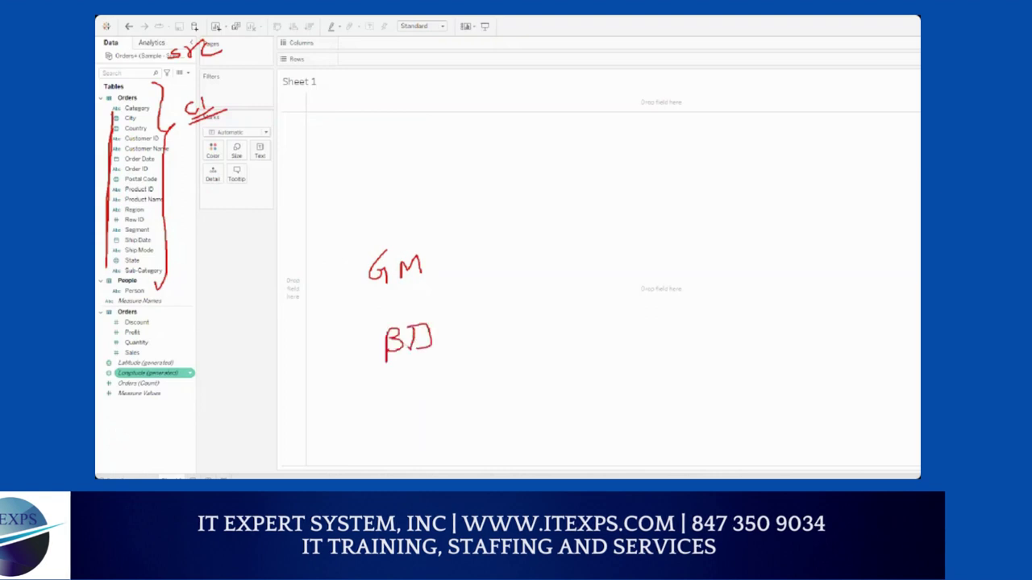
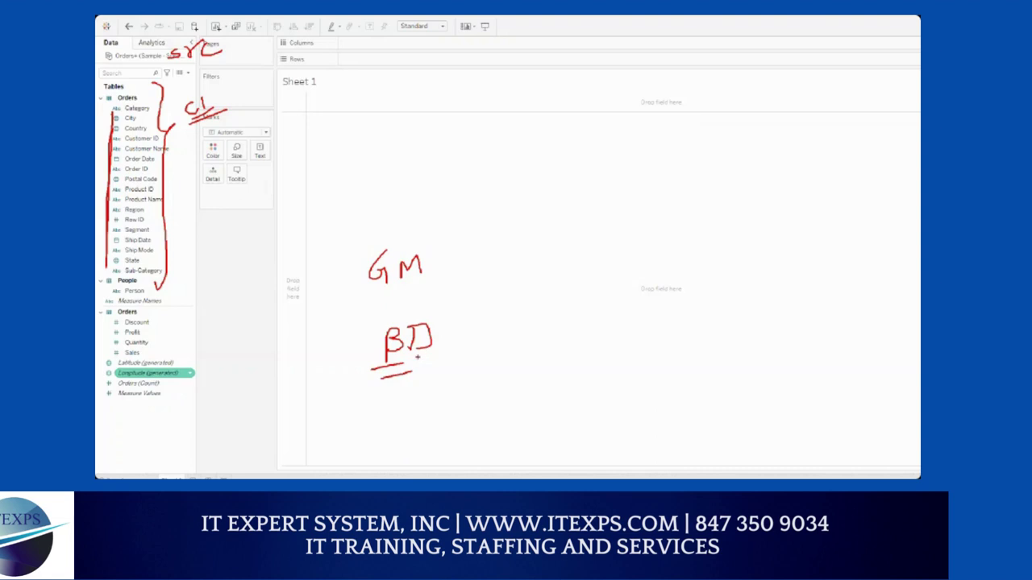
drag(416, 359, 449, 358)
mouse_move(441, 312)
mouse_down()
mouse_move(463, 332)
mouse_move(453, 364)
mouse_up()
mouse_move(419, 315)
mouse_down()
mouse_move(406, 349)
mouse_move(426, 343)
mouse_move(424, 323)
mouse_move(394, 333)
mouse_move(408, 355)
mouse_up()
drag(368, 292, 385, 299)
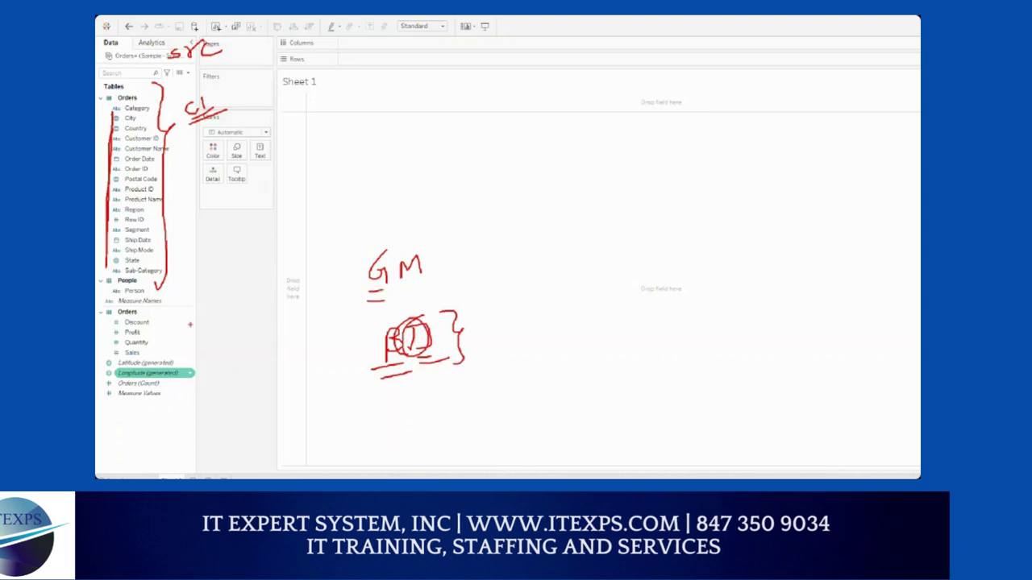
mouse_move(187, 320)
mouse_down()
mouse_move(208, 348)
mouse_move(220, 344)
mouse_move(208, 398)
mouse_up()
mouse_move(255, 333)
mouse_down()
mouse_move(252, 355)
mouse_move(277, 355)
mouse_up()
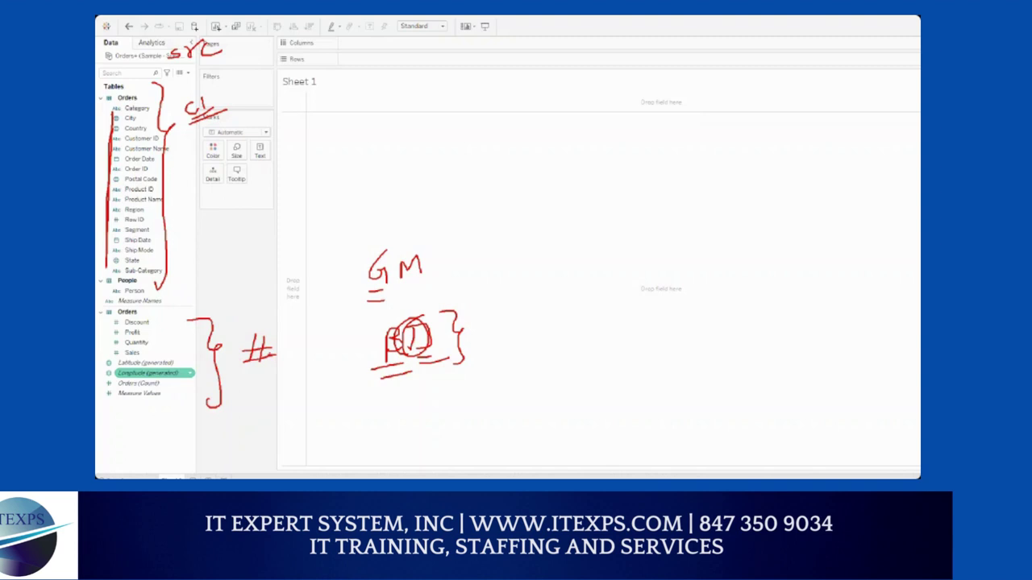
mouse_move(475, 113)
mouse_down()
mouse_move(486, 189)
mouse_move(572, 183)
mouse_up()
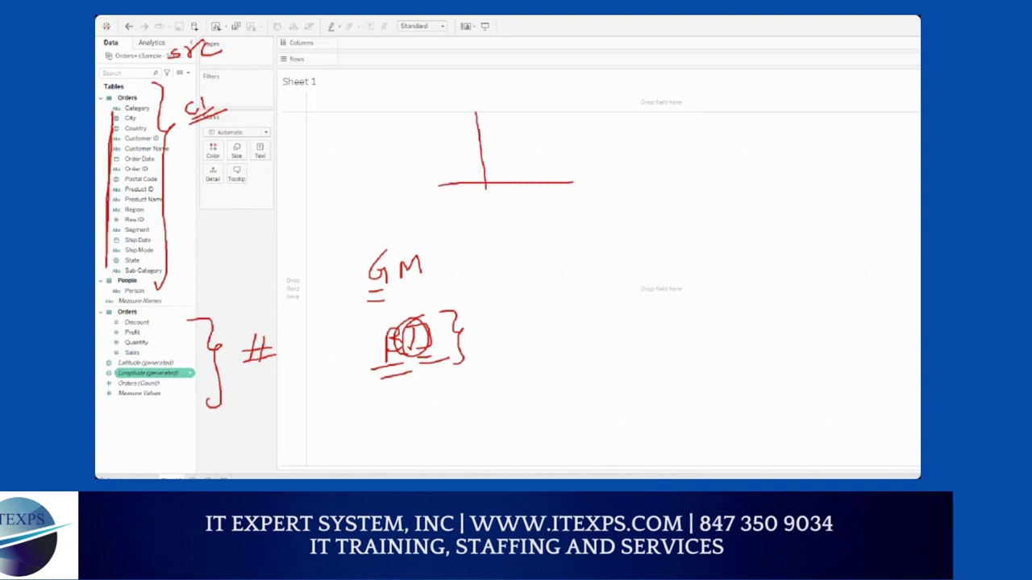
drag(443, 134, 440, 158)
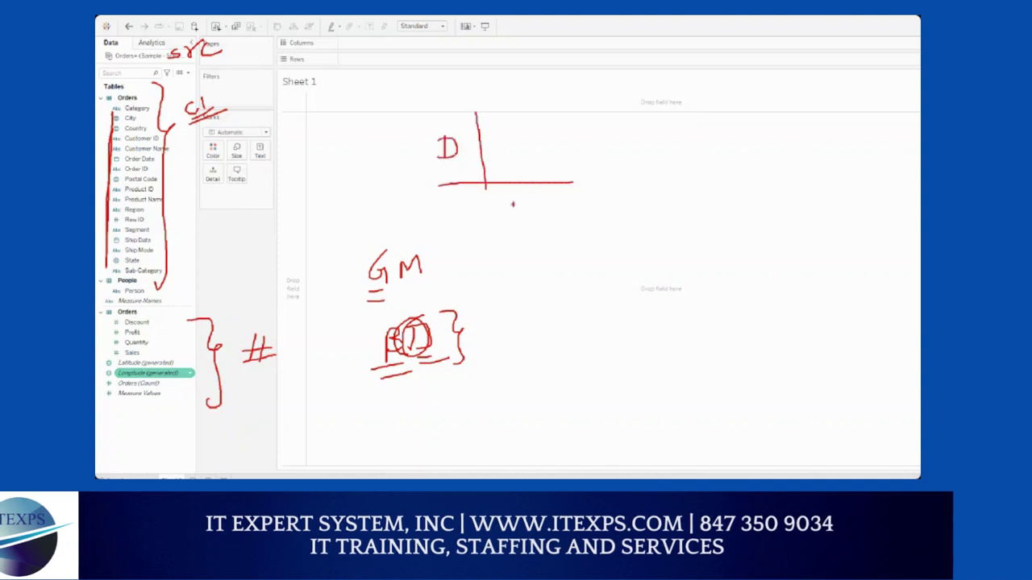
mouse_move(520, 194)
mouse_down()
mouse_move(519, 212)
mouse_move(537, 208)
mouse_move(539, 223)
mouse_up()
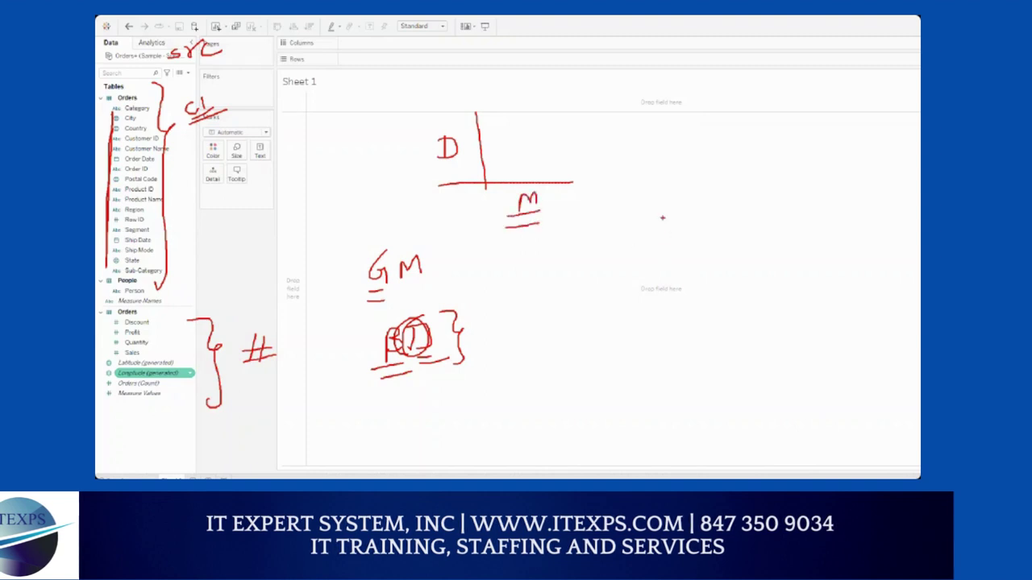
mouse_move(663, 218)
mouse_down()
mouse_move(720, 296)
mouse_move(673, 211)
mouse_up()
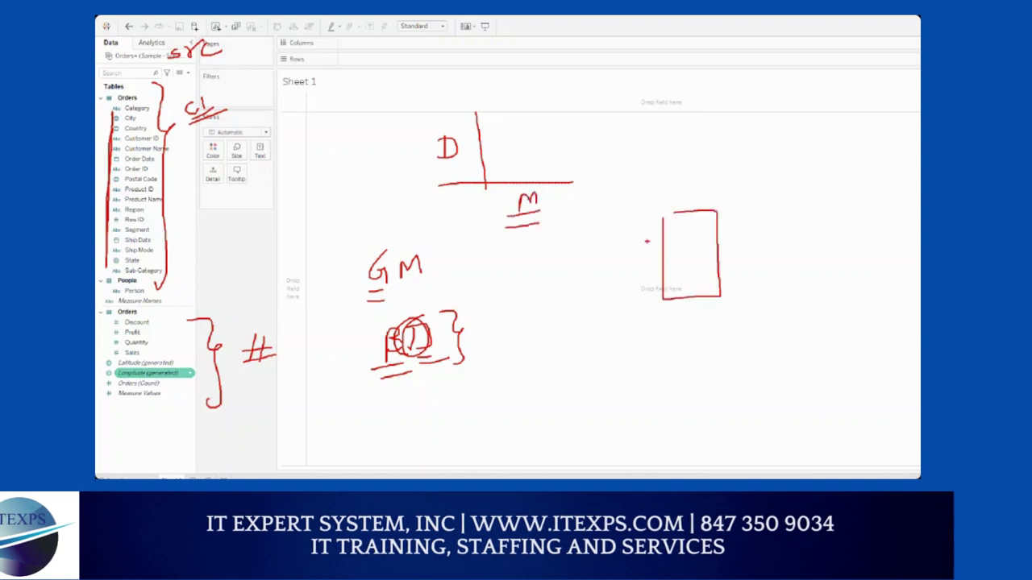
drag(686, 318, 671, 329)
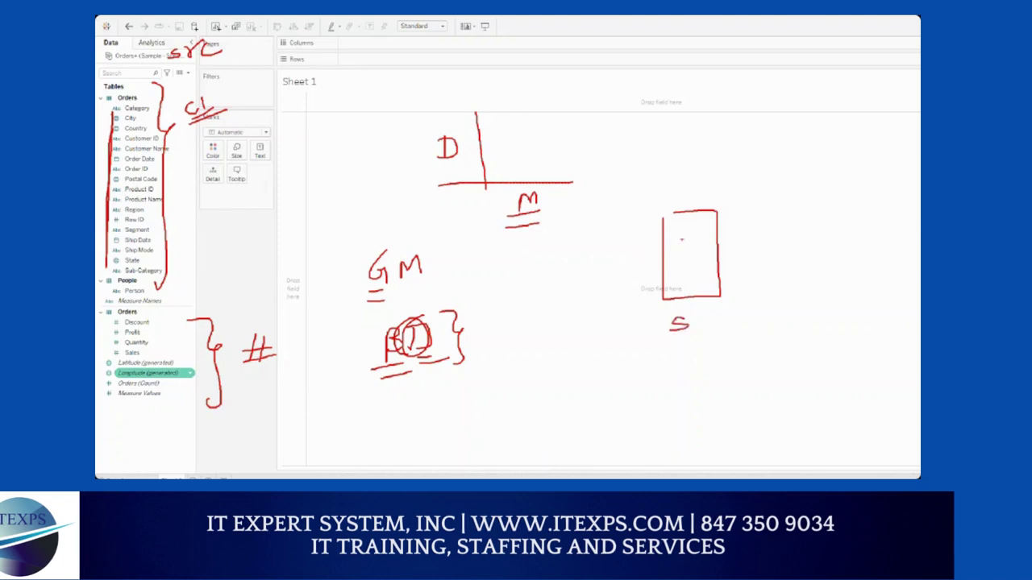
mouse_move(678, 177)
mouse_down()
mouse_move(679, 206)
mouse_move(693, 189)
mouse_move(713, 200)
mouse_move(697, 211)
mouse_up()
mouse_move(149, 331)
mouse_down()
mouse_move(173, 362)
mouse_move(158, 386)
mouse_up()
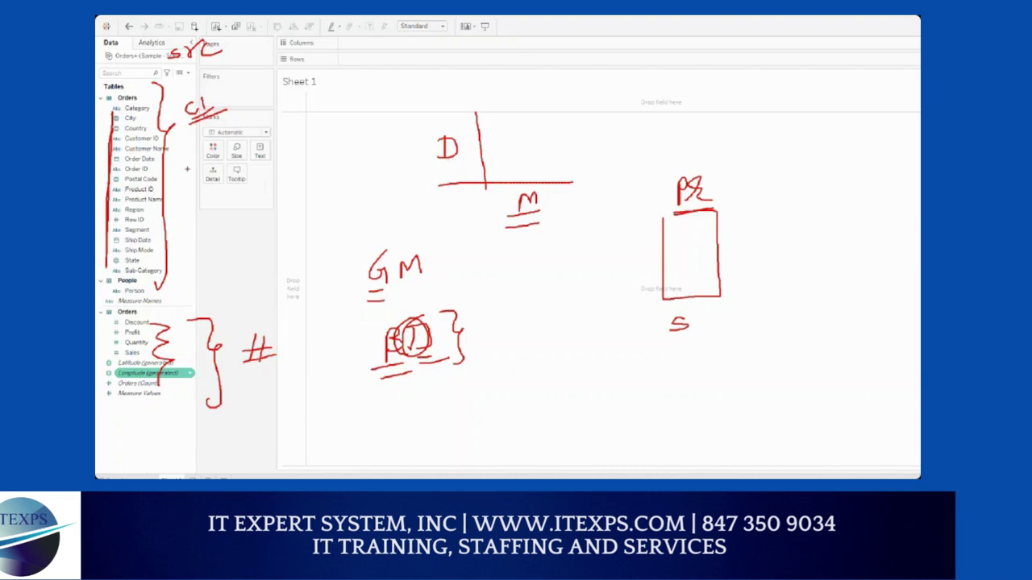
mouse_move(179, 167)
mouse_down()
mouse_move(265, 165)
mouse_move(252, 173)
mouse_up()
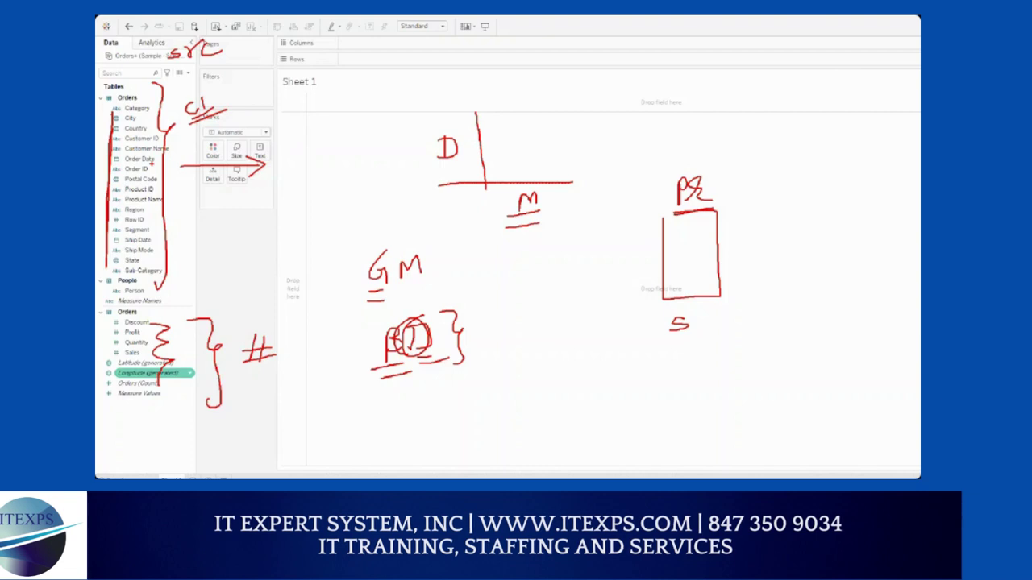
key(Escape)
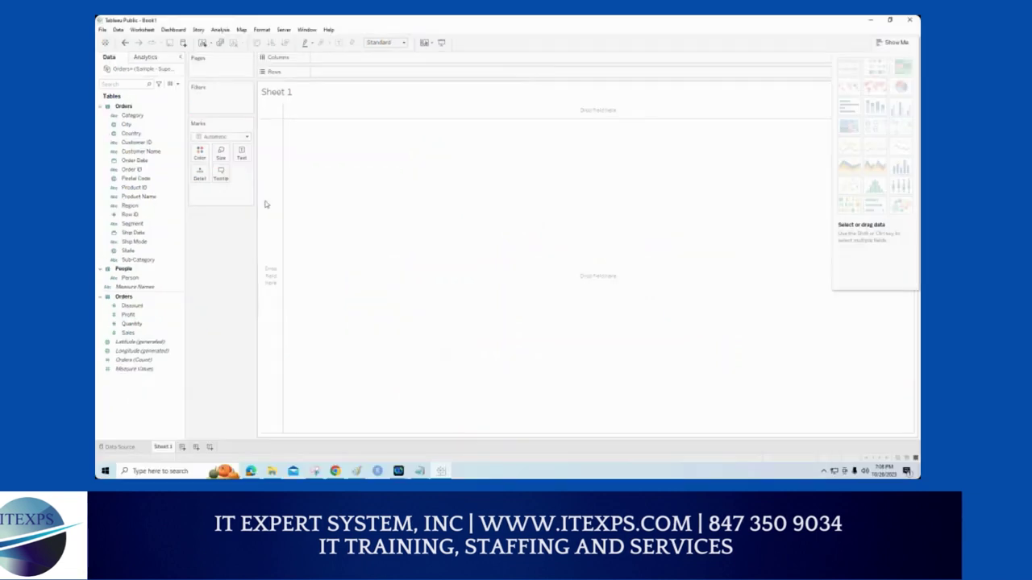
click(135, 168)
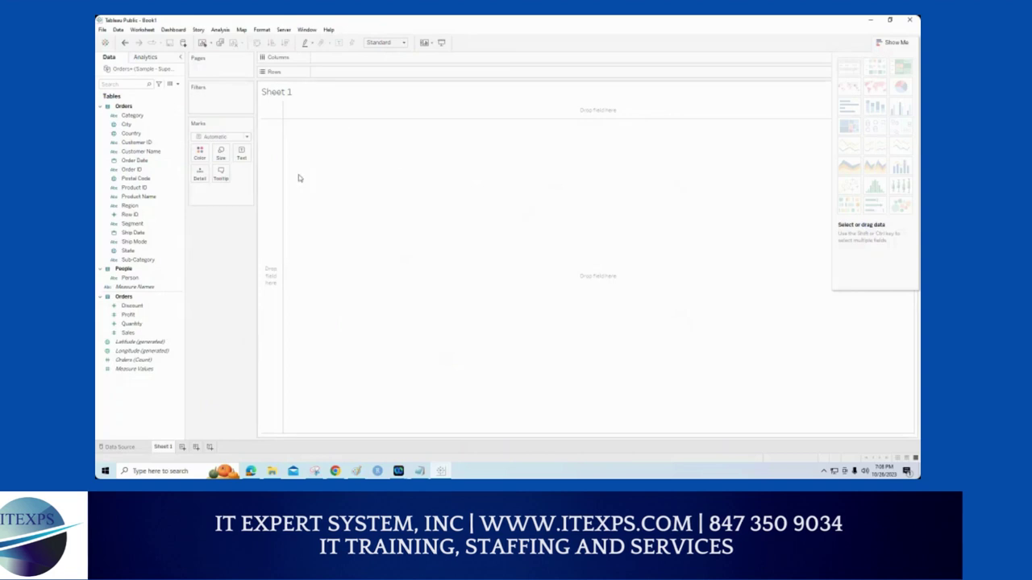
mouse_move(202, 126)
mouse_down()
mouse_move(192, 140)
mouse_move(236, 267)
mouse_move(163, 110)
mouse_up()
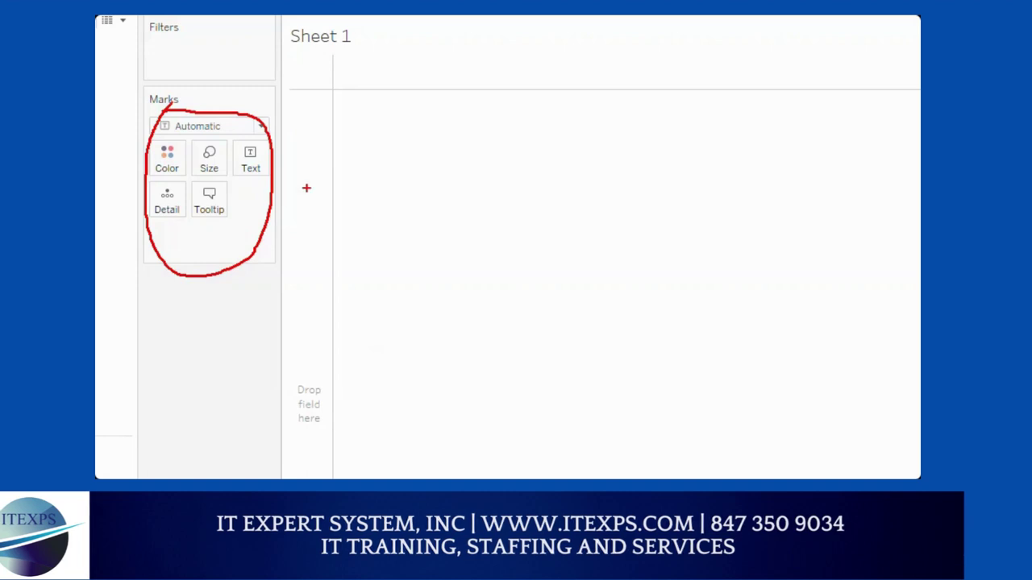
mouse_move(404, 163)
mouse_down()
mouse_move(403, 246)
mouse_move(575, 235)
mouse_up()
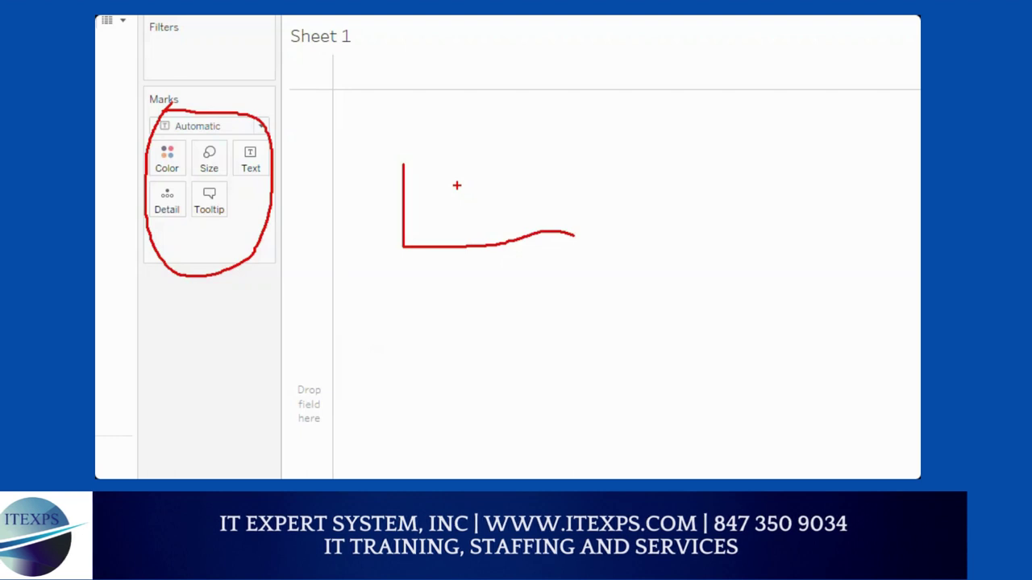
key(Escape)
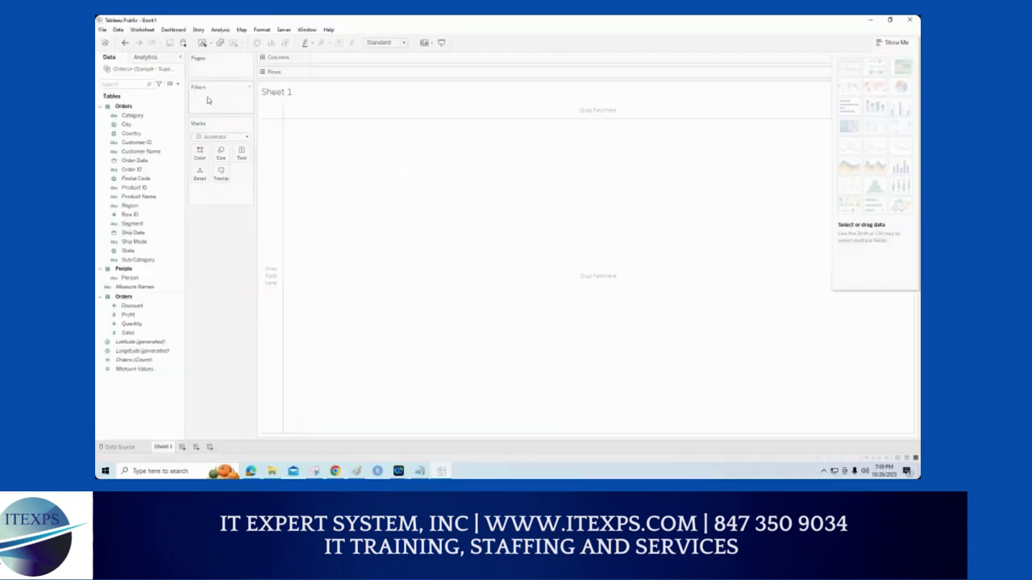
key(ctrl+1)
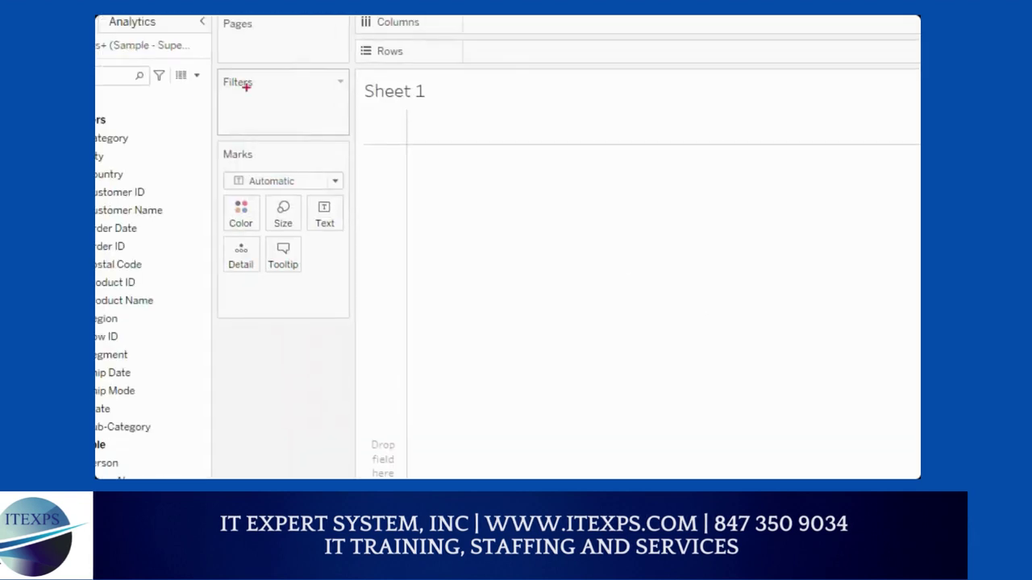
mouse_move(266, 79)
mouse_down()
mouse_move(228, 144)
mouse_move(304, 109)
mouse_move(275, 74)
mouse_up()
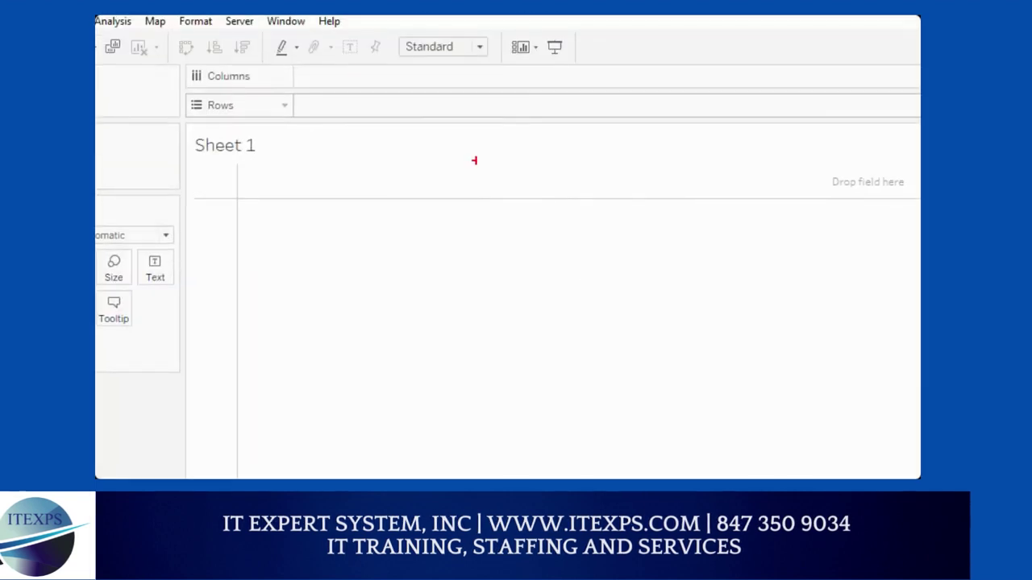
drag(504, 123, 502, 258)
mouse_move(491, 219)
mouse_down()
mouse_move(504, 259)
mouse_move(522, 223)
mouse_up()
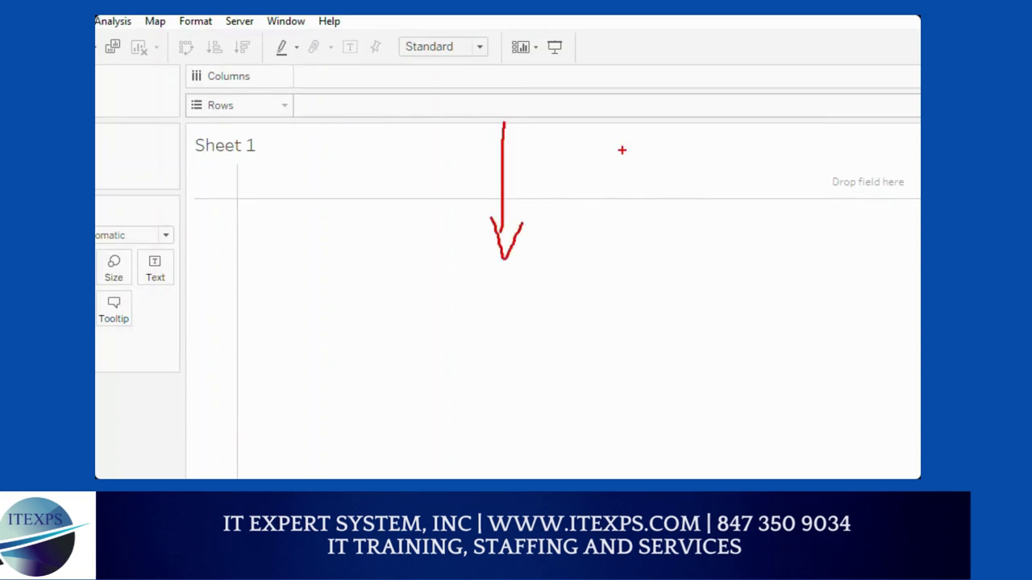
mouse_move(629, 142)
mouse_down()
mouse_move(629, 224)
mouse_move(643, 216)
mouse_up()
mouse_move(710, 135)
mouse_down()
mouse_move(709, 240)
mouse_move(725, 225)
mouse_up()
mouse_move(354, 64)
mouse_down()
mouse_move(383, 87)
mouse_move(401, 74)
mouse_move(345, 66)
mouse_up()
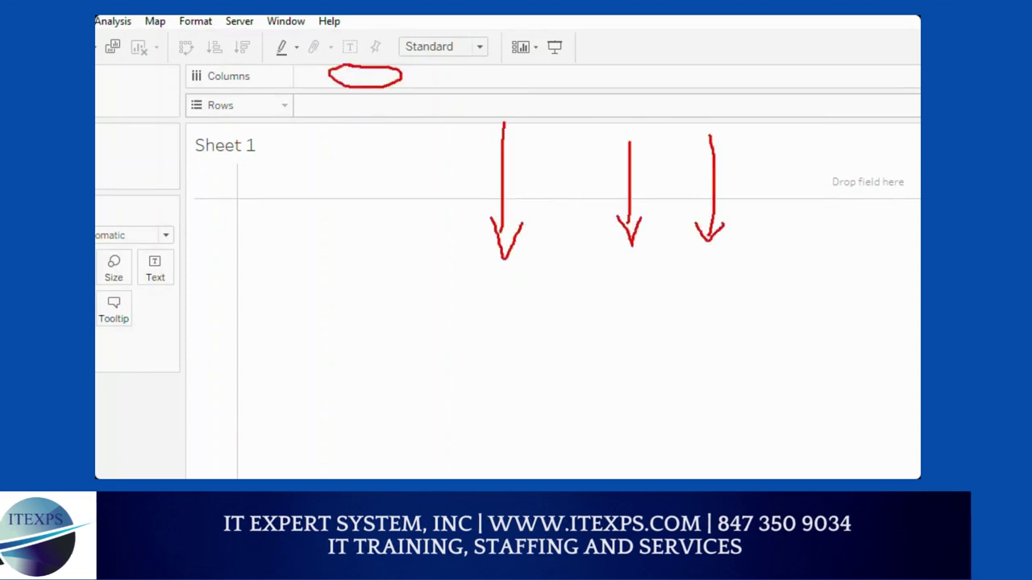
drag(97, 178, 315, 78)
drag(314, 78, 279, 115)
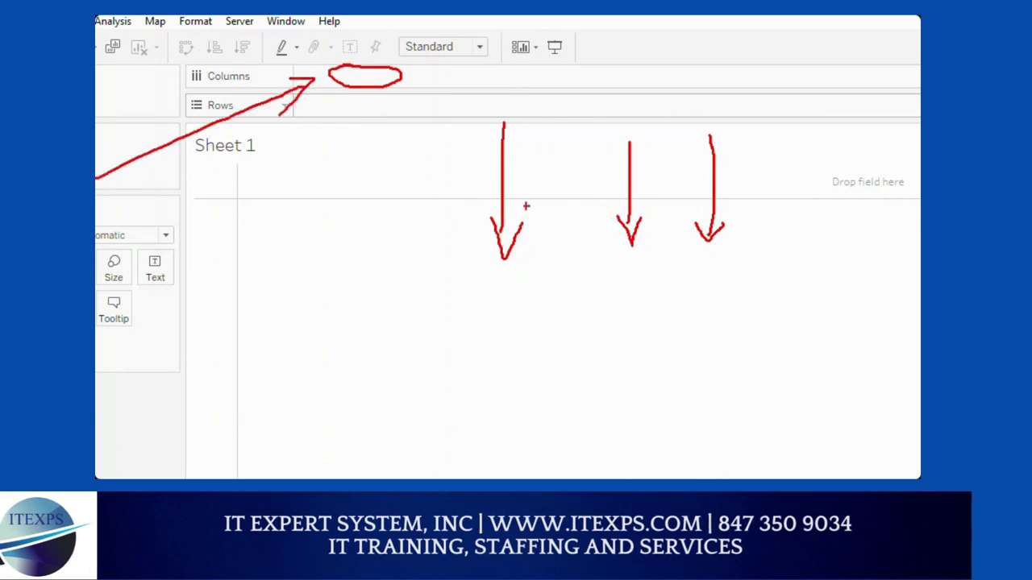
key(b)
mouse_move(353, 98)
mouse_down()
mouse_move(336, 103)
mouse_move(375, 103)
mouse_move(348, 97)
mouse_up()
drag(281, 362, 362, 361)
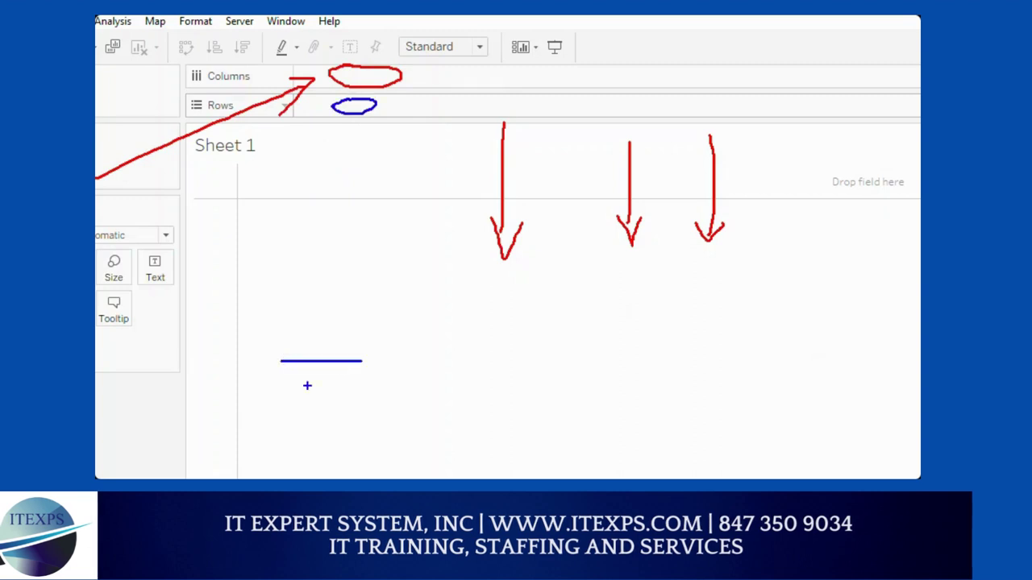
drag(287, 396, 358, 397)
drag(284, 433, 342, 434)
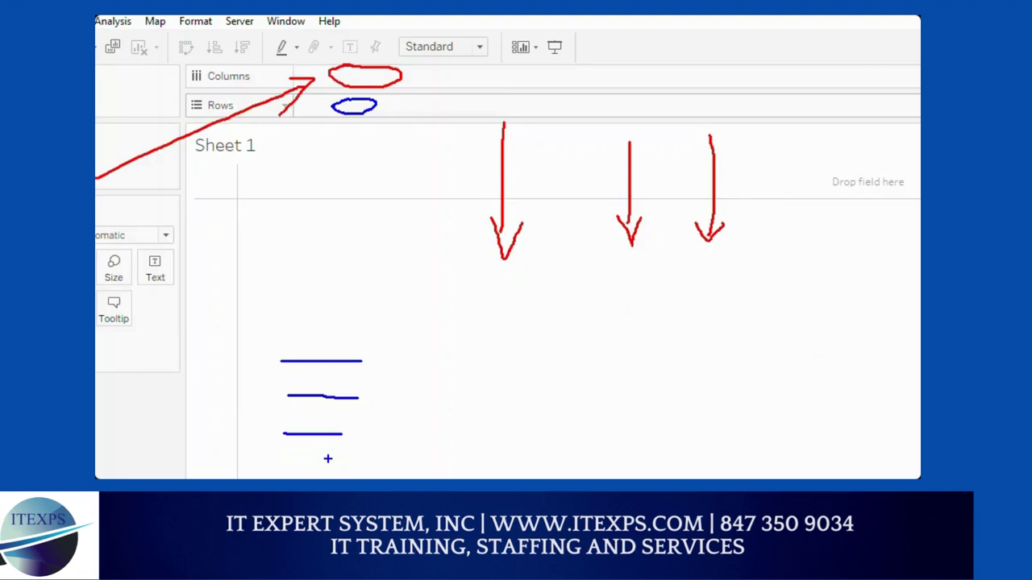
mouse_move(170, 370)
mouse_down()
mouse_move(175, 399)
mouse_move(213, 441)
mouse_up()
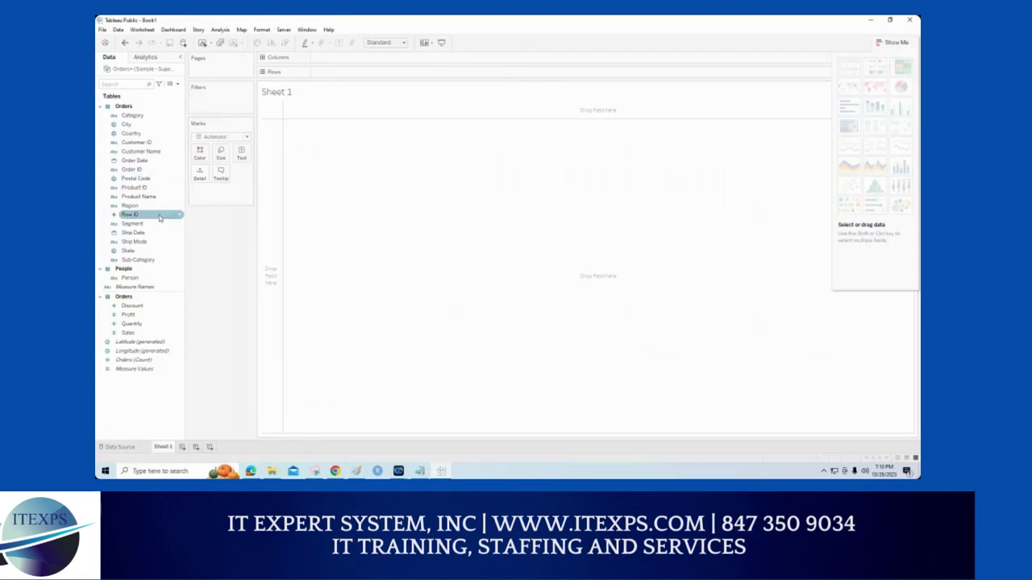
Step: Place the State field from the Orders table on Columns in Sheet 1
click(144, 242)
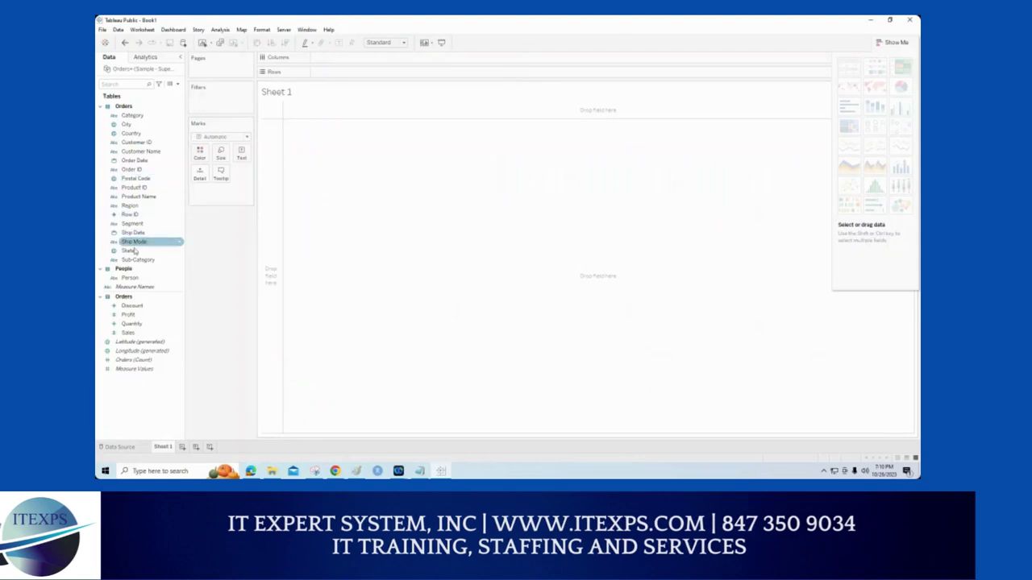
drag(135, 243, 360, 63)
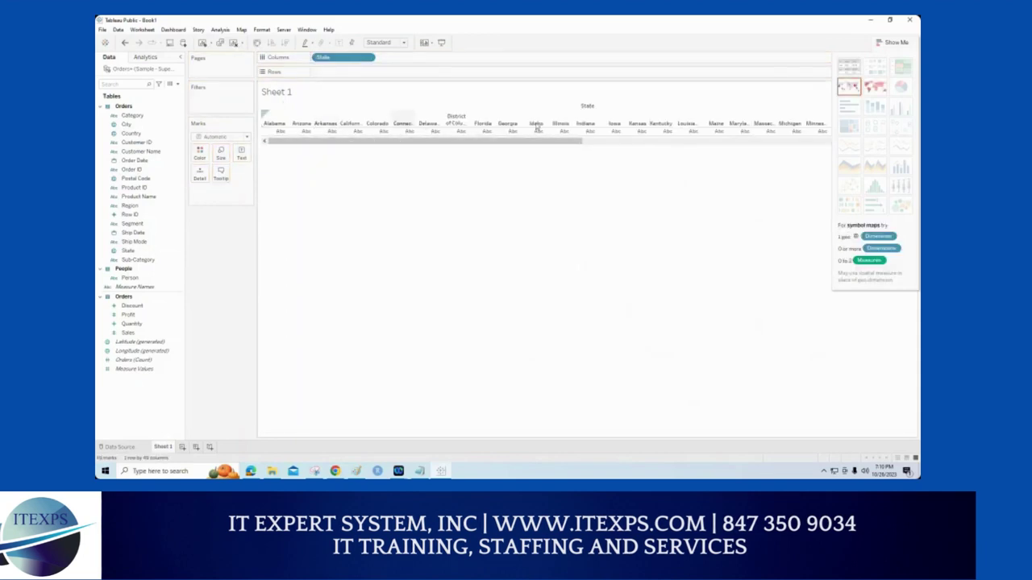
click(156, 160)
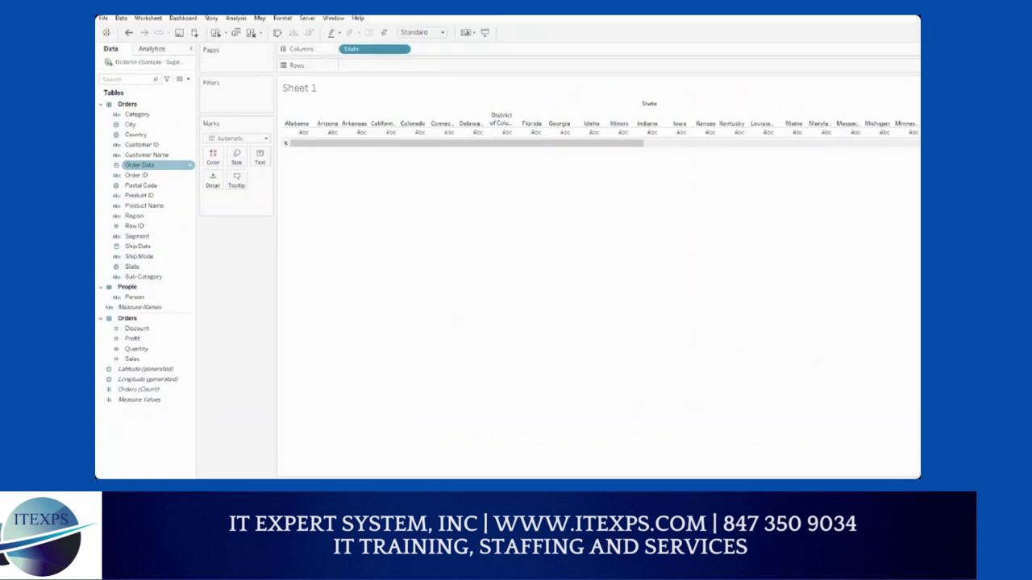
mouse_move(139, 268)
mouse_down()
mouse_move(336, 67)
mouse_move(323, 70)
mouse_move(360, 52)
mouse_up()
drag(360, 55, 352, 65)
mouse_move(348, 114)
mouse_down()
mouse_move(378, 104)
mouse_move(559, 104)
mouse_move(547, 118)
mouse_up()
drag(539, 96, 574, 102)
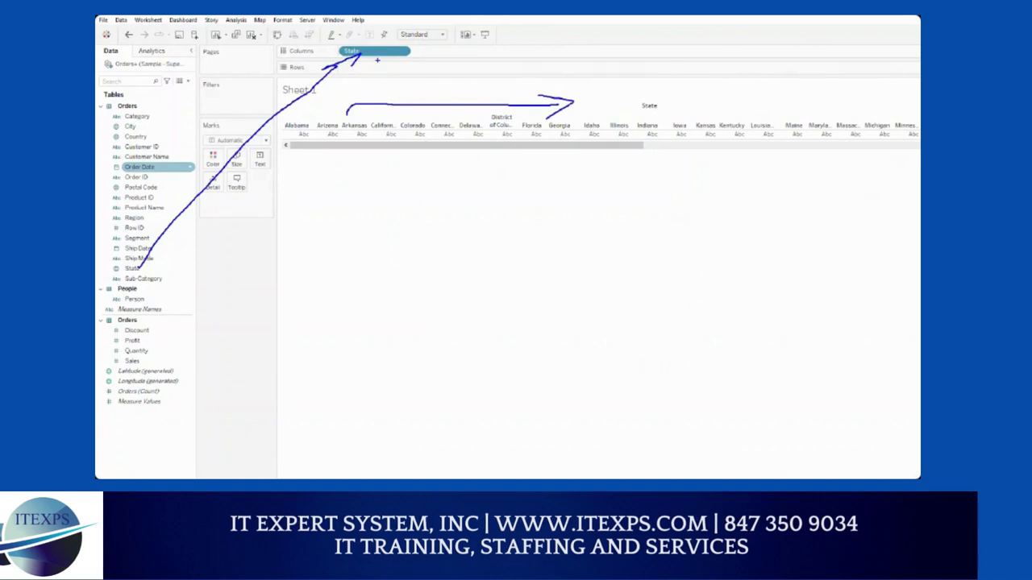
key(Escape)
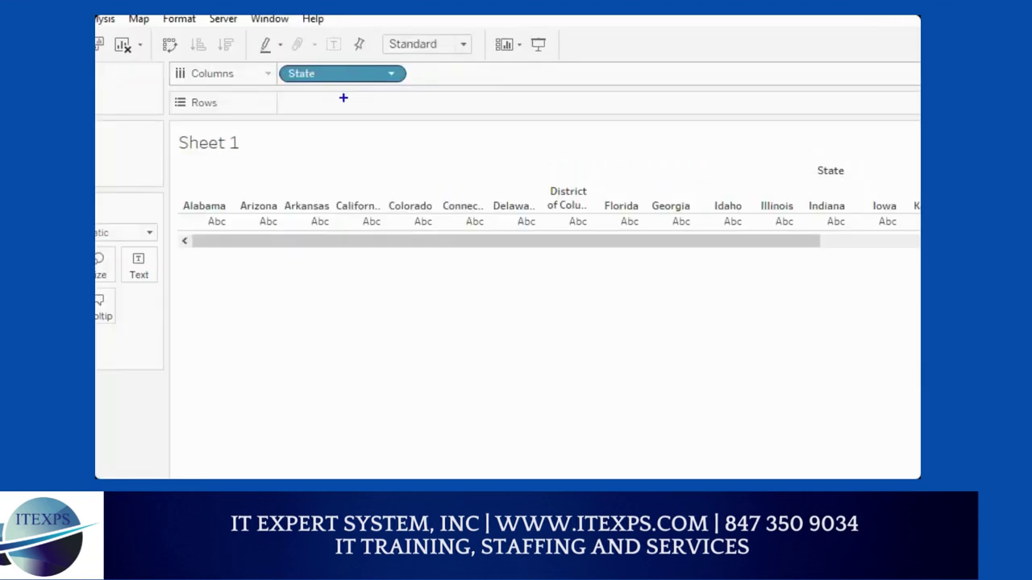
mouse_move(341, 97)
mouse_down()
mouse_move(341, 68)
mouse_move(345, 93)
mouse_up()
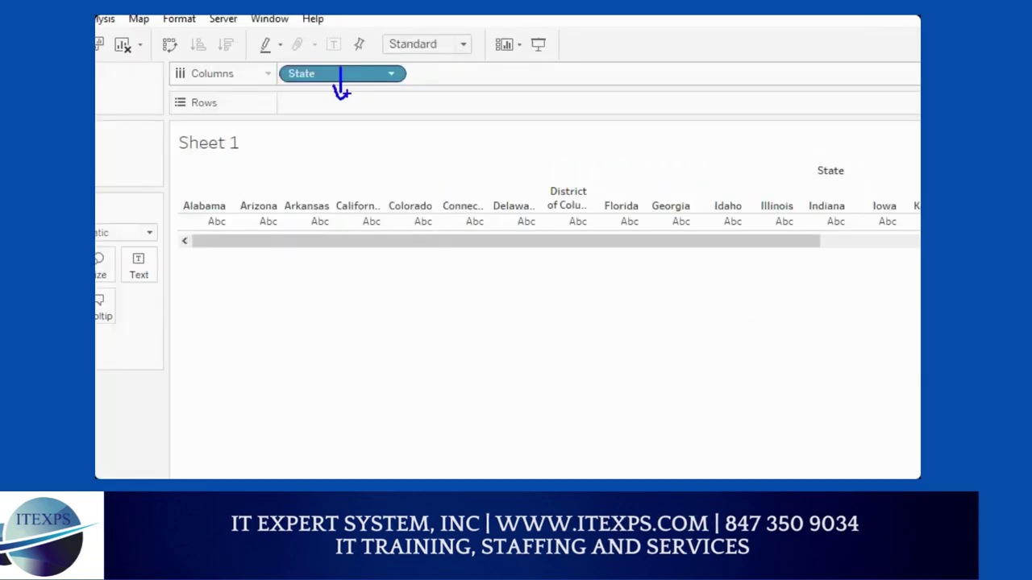
key(Escape)
Step: Try the State field on Rows to list the states vertically, and return it to Columns
drag(341, 57, 345, 74)
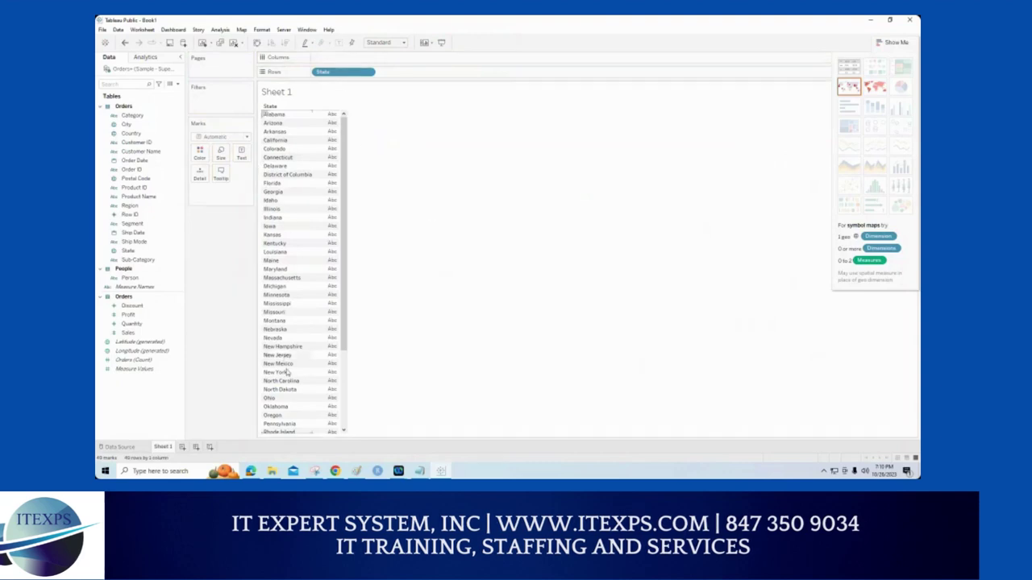
drag(348, 72, 353, 58)
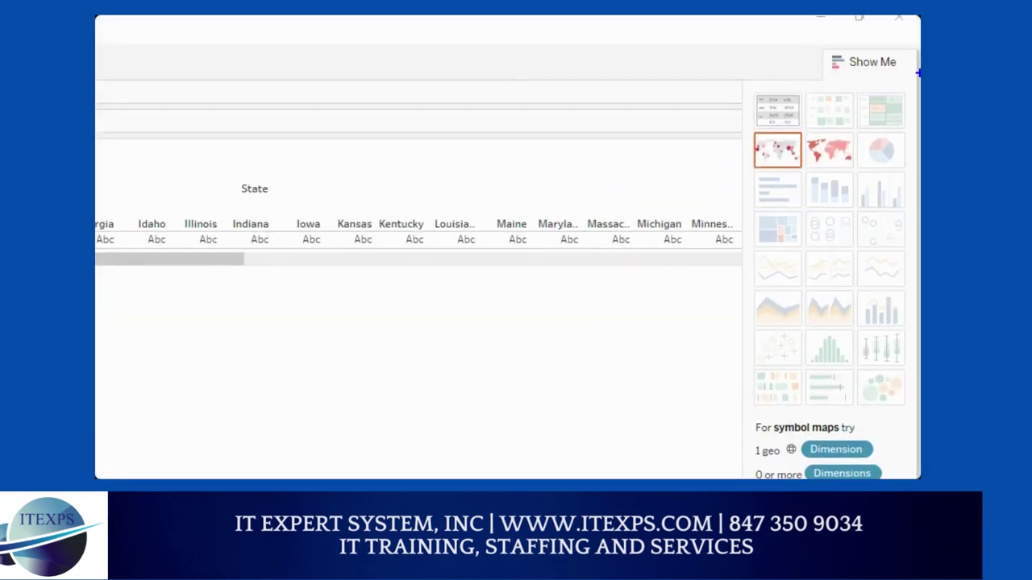
mouse_move(823, 71)
mouse_down()
mouse_move(758, 98)
mouse_move(715, 246)
mouse_move(737, 391)
mouse_move(830, 391)
mouse_move(882, 101)
mouse_move(859, 77)
mouse_up()
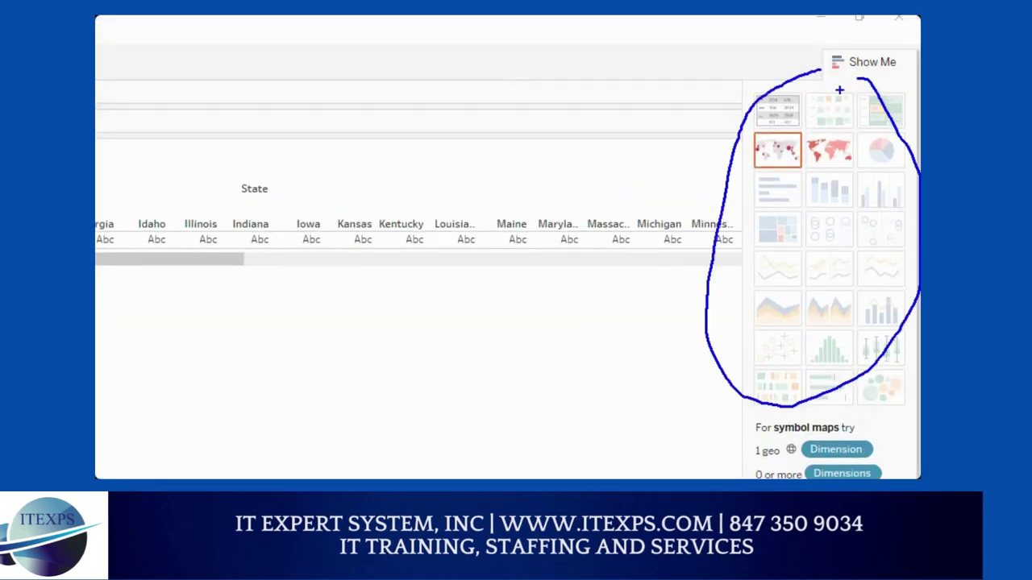
mouse_move(265, 47)
mouse_down()
mouse_move(247, 96)
mouse_move(274, 85)
mouse_move(261, 73)
mouse_move(272, 81)
mouse_move(294, 62)
mouse_move(304, 81)
mouse_move(331, 52)
mouse_up()
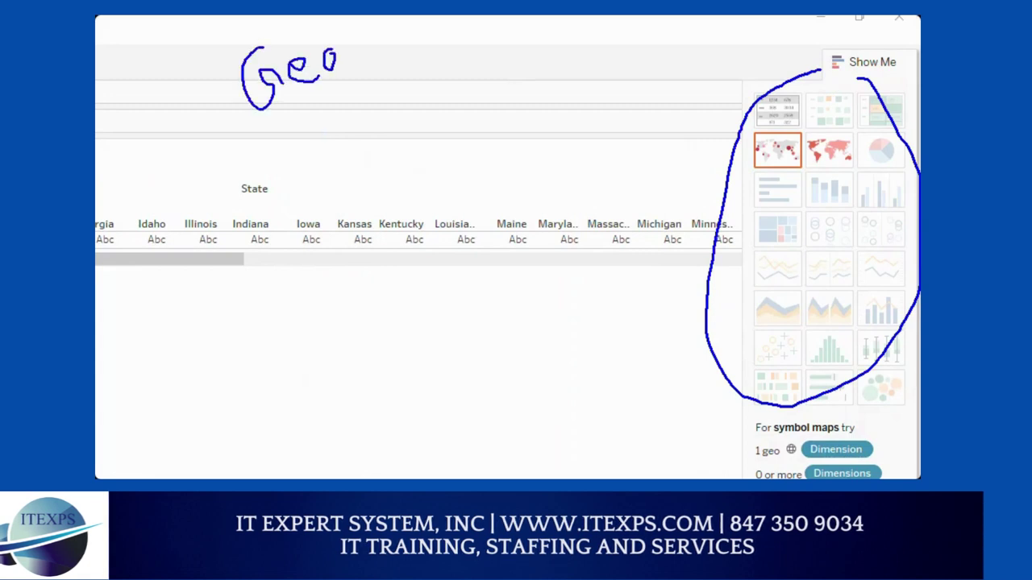
drag(774, 148, 851, 142)
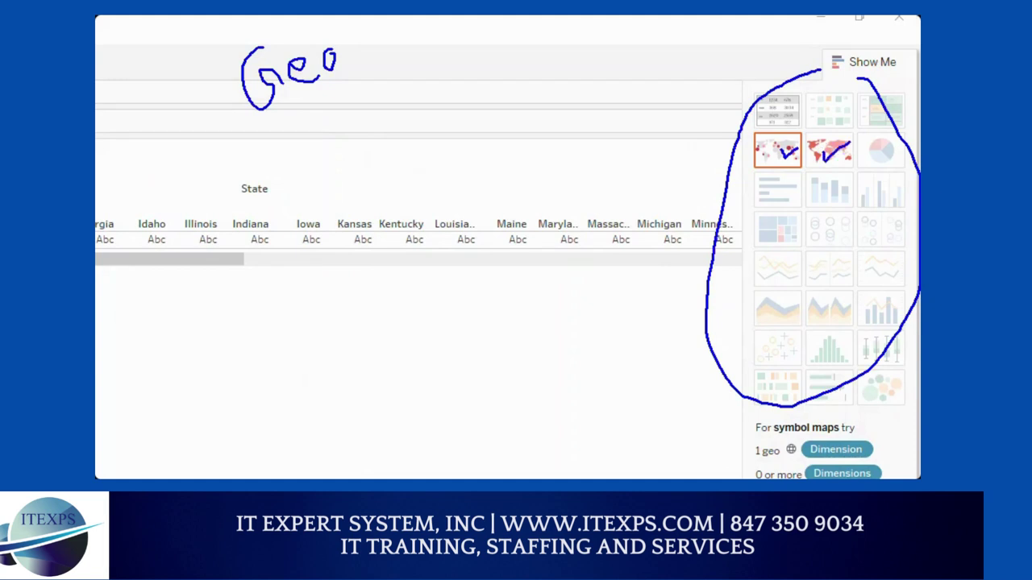
mouse_move(831, 207)
mouse_down()
mouse_move(776, 242)
mouse_move(836, 246)
mouse_move(804, 348)
mouse_up()
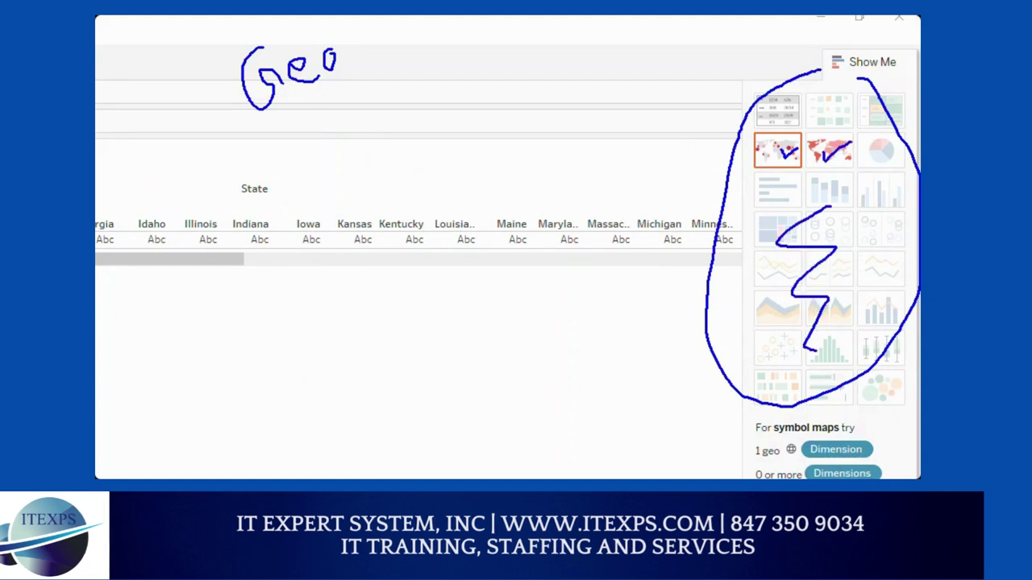
mouse_move(861, 215)
mouse_down()
mouse_move(860, 257)
mouse_move(872, 274)
mouse_move(840, 317)
mouse_move(853, 355)
mouse_up()
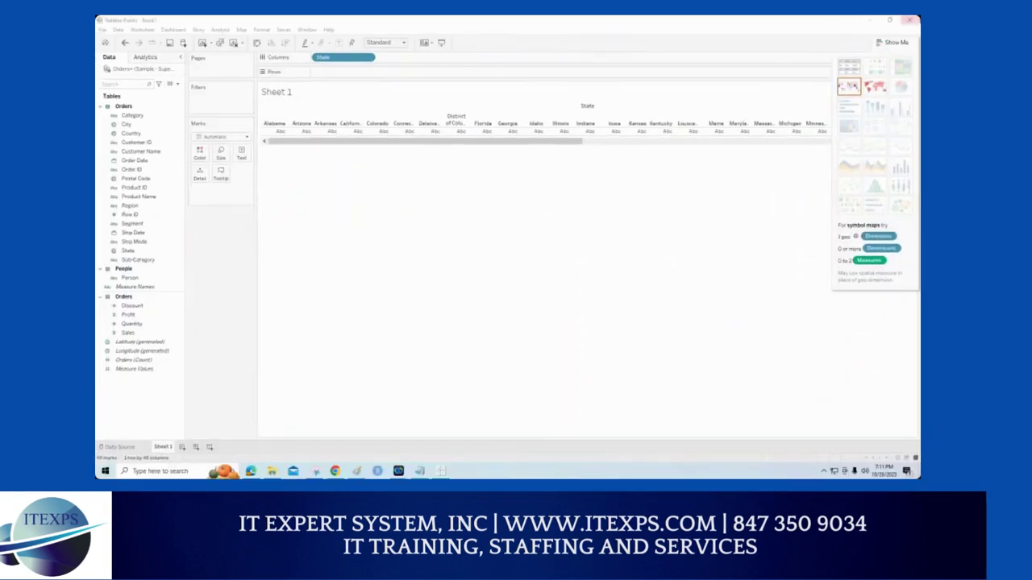
mouse_move(893, 59)
mouse_down()
mouse_move(819, 80)
mouse_move(895, 50)
mouse_up()
click(869, 69)
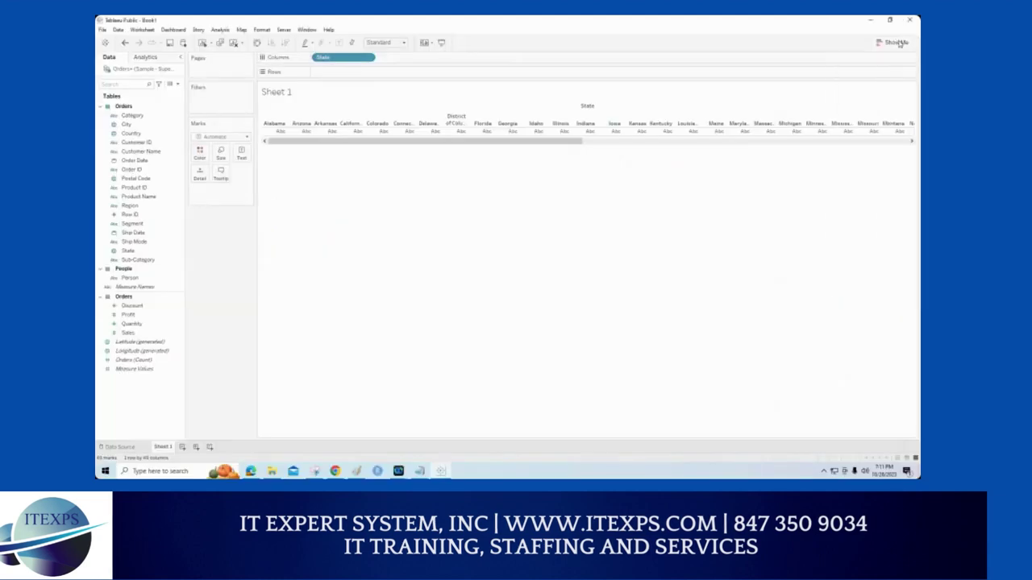
Step: Collapse and reopen the Show Me chart gallery to view the chart types suggested for the State field
click(898, 39)
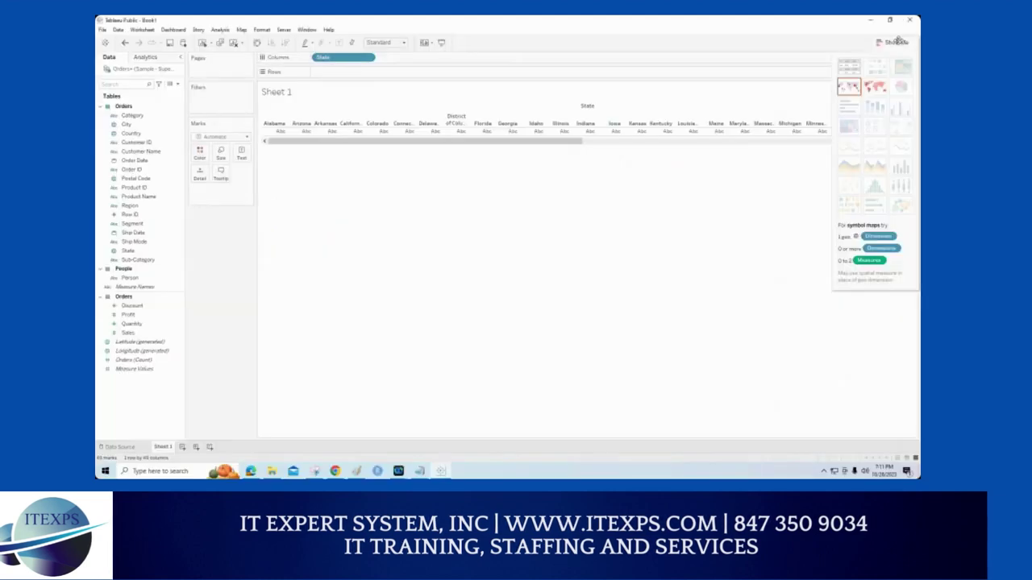
click(898, 41)
click(898, 42)
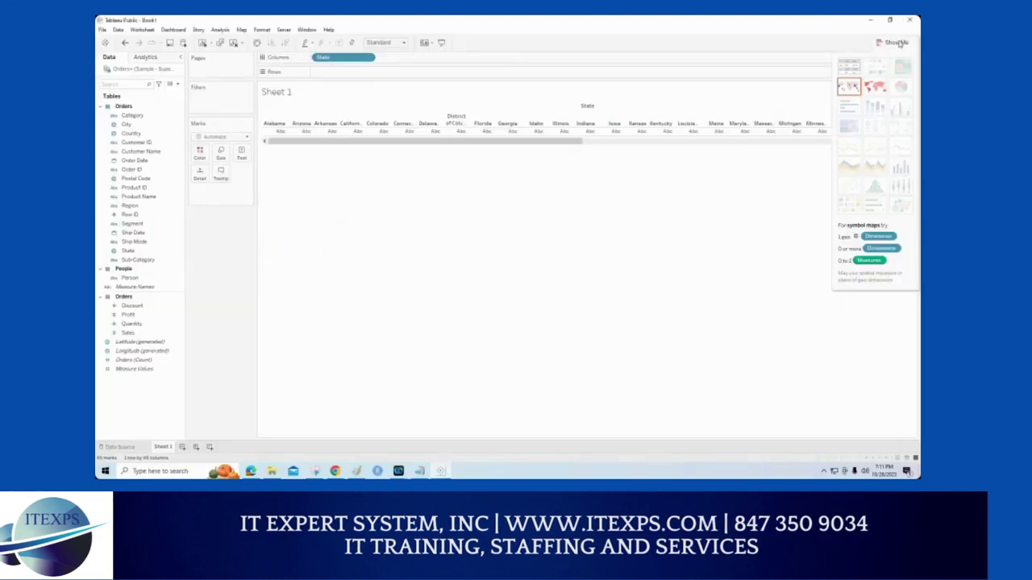
click(898, 42)
click(897, 41)
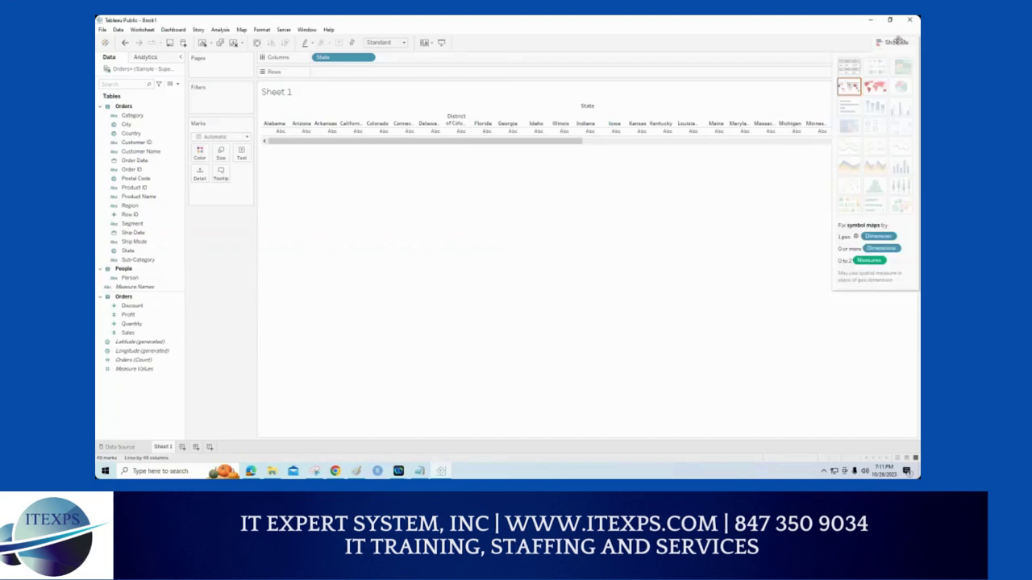
drag(880, 38, 899, 33)
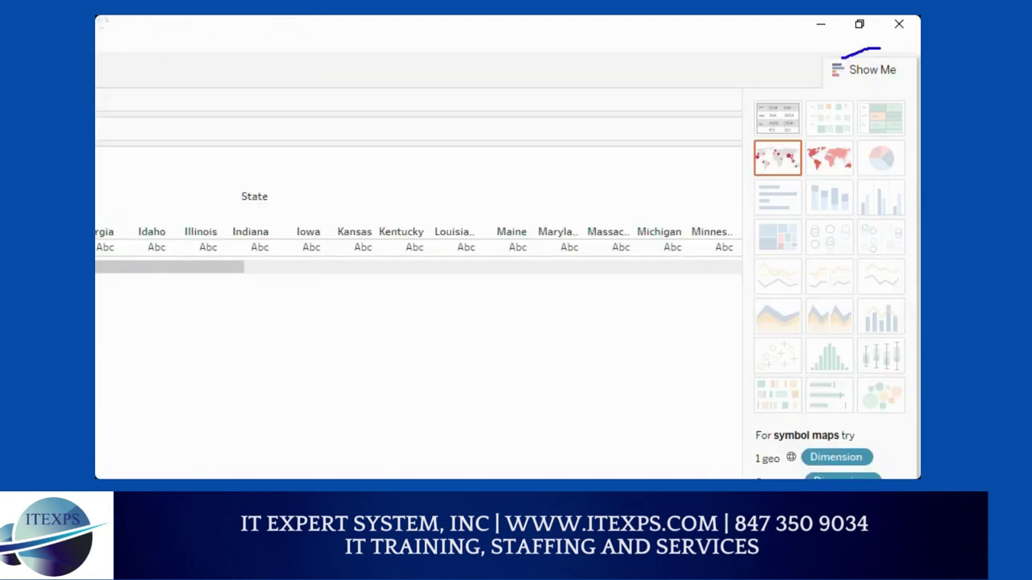
mouse_move(841, 58)
mouse_down()
mouse_move(888, 77)
mouse_move(846, 53)
mouse_up()
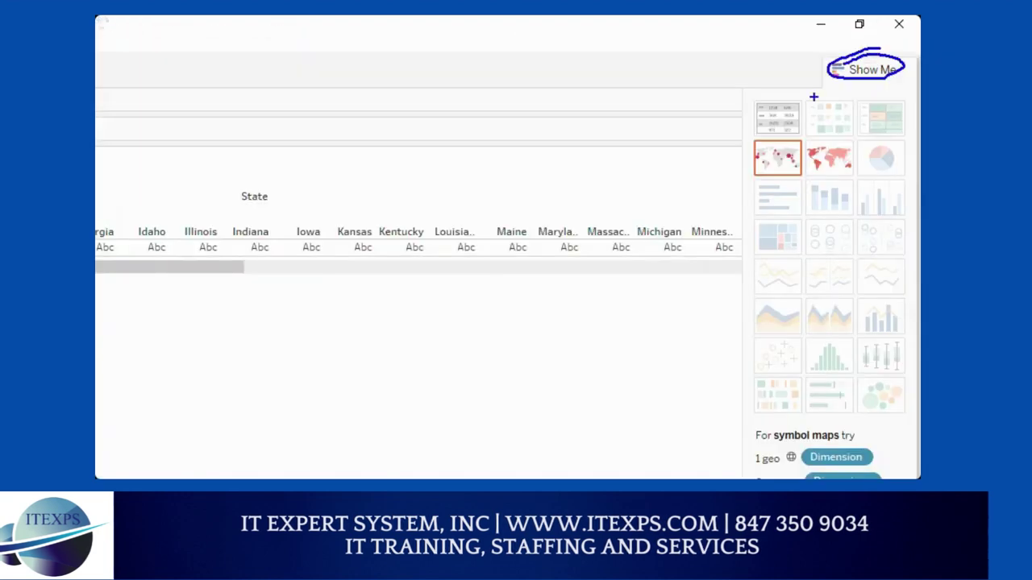
drag(786, 97, 772, 319)
mouse_move(787, 239)
mouse_down()
mouse_move(833, 214)
mouse_move(832, 271)
mouse_up()
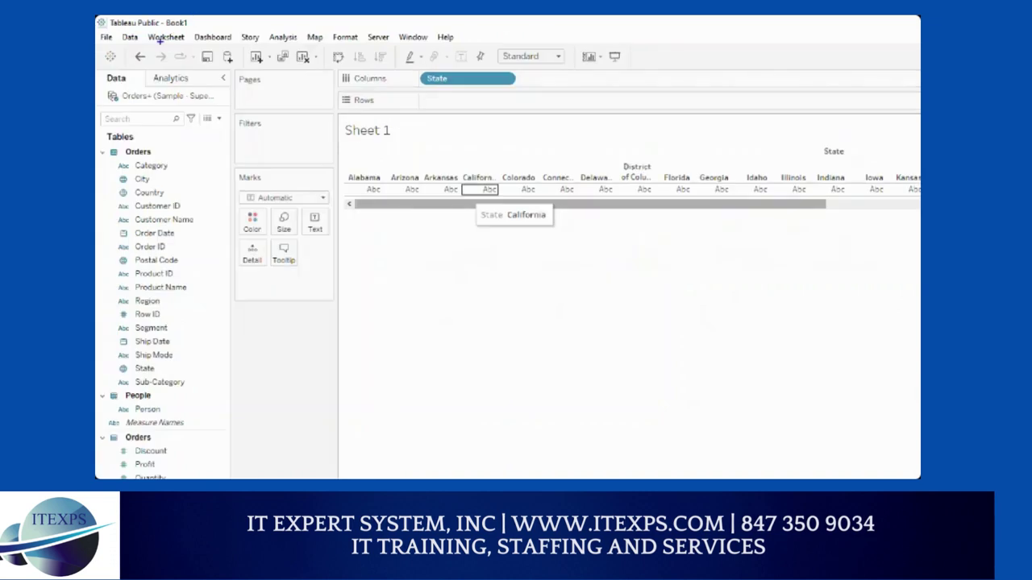
mouse_move(160, 41)
mouse_down()
mouse_move(666, 40)
mouse_move(668, 74)
mouse_move(319, 71)
mouse_move(149, 47)
mouse_up()
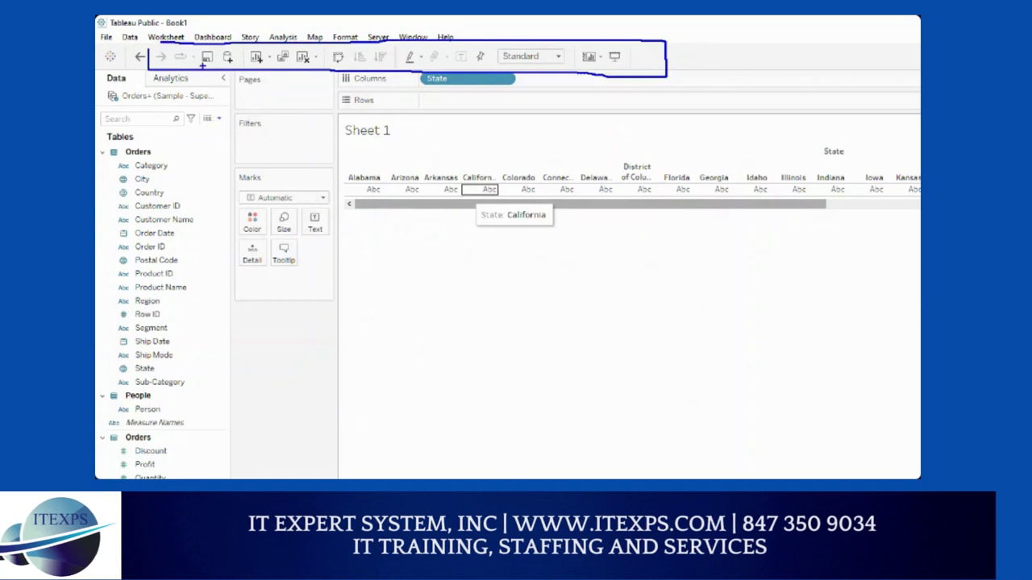
drag(204, 64, 177, 120)
drag(191, 71, 207, 73)
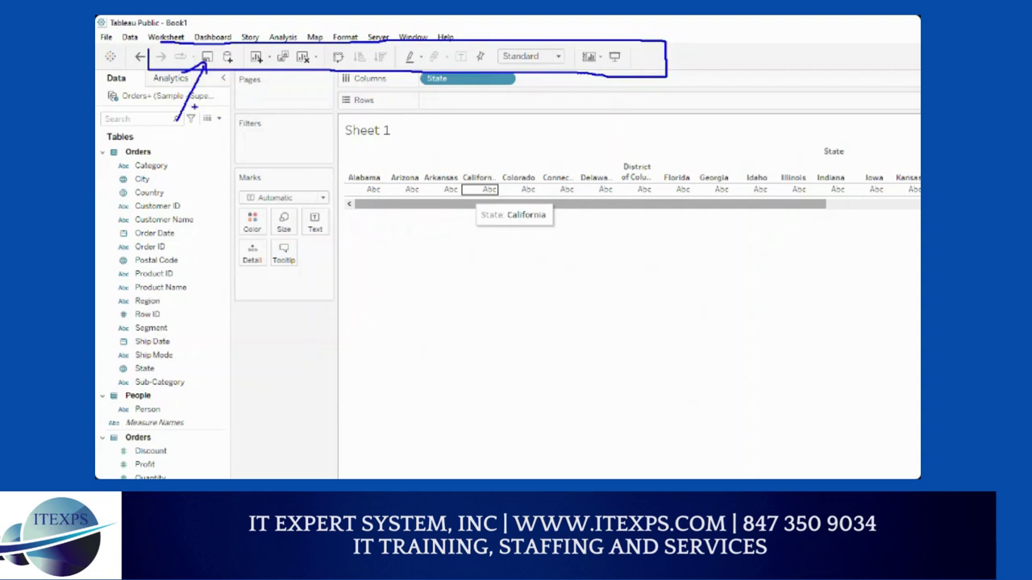
mouse_move(174, 157)
mouse_down()
mouse_move(176, 208)
mouse_move(192, 150)
mouse_move(180, 171)
mouse_move(189, 197)
mouse_move(196, 184)
mouse_move(208, 196)
mouse_move(223, 187)
mouse_move(228, 171)
mouse_move(286, 164)
mouse_up()
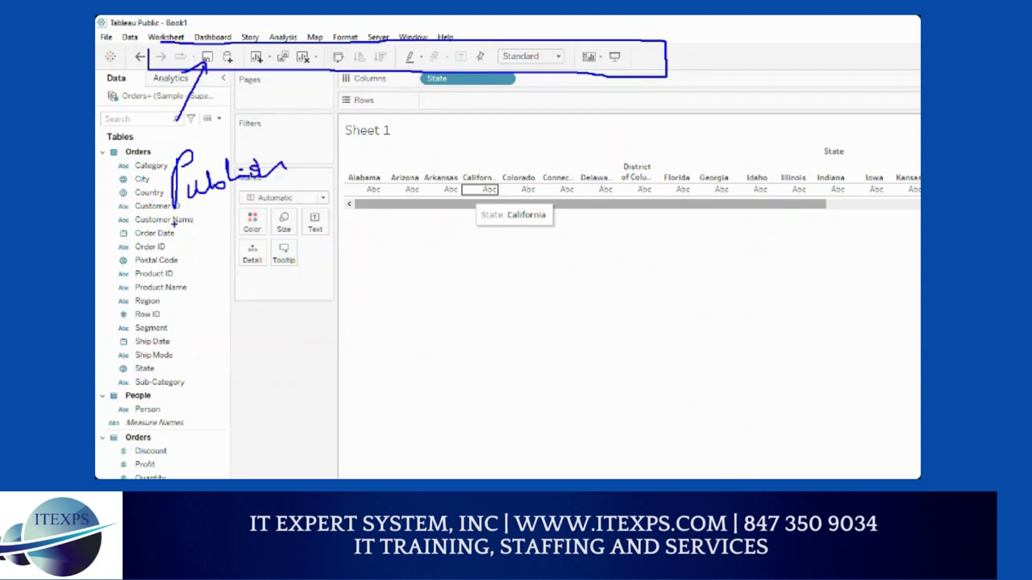
mouse_move(221, 216)
mouse_down()
mouse_move(339, 164)
mouse_move(309, 188)
mouse_up()
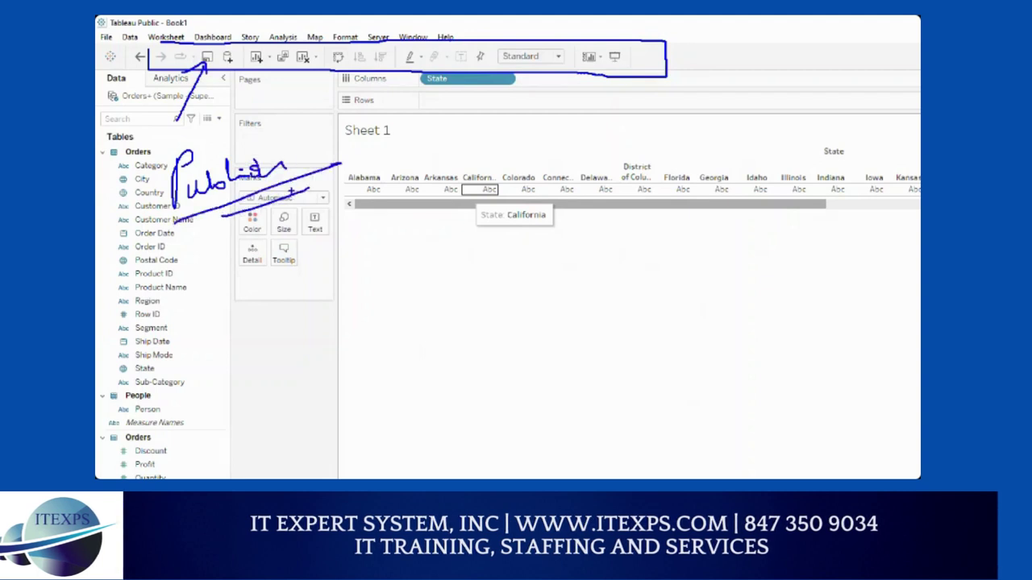
drag(190, 114, 213, 81)
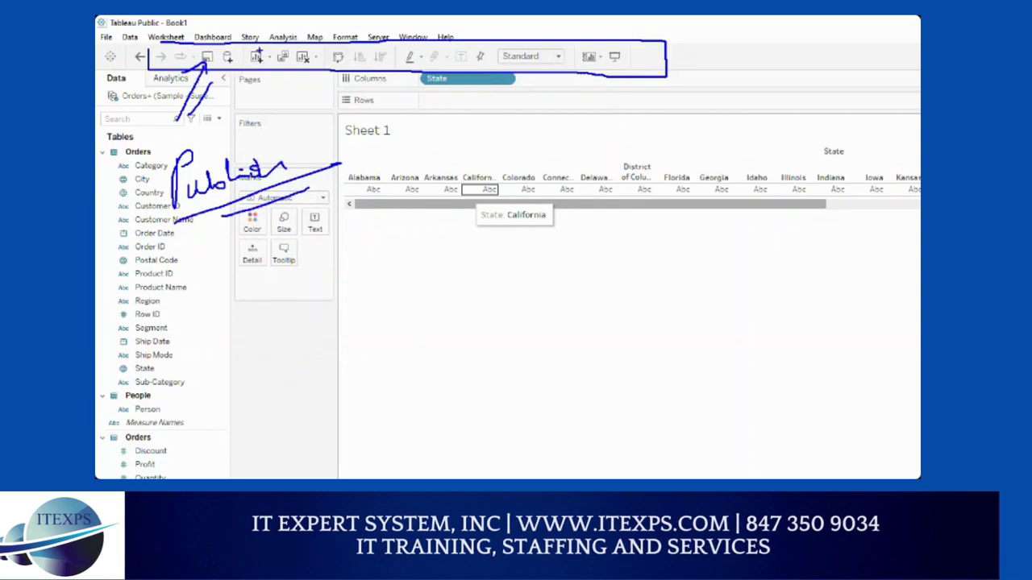
mouse_move(304, 50)
mouse_down()
mouse_move(293, 55)
mouse_move(300, 68)
mouse_move(307, 48)
mouse_up()
mouse_move(416, 199)
mouse_down()
mouse_move(736, 248)
mouse_move(662, 350)
mouse_move(502, 315)
mouse_move(459, 232)
mouse_move(722, 259)
mouse_move(553, 333)
mouse_move(462, 242)
mouse_move(623, 139)
mouse_move(601, 349)
mouse_move(440, 264)
mouse_move(617, 103)
mouse_move(762, 192)
mouse_move(676, 372)
mouse_move(646, 127)
mouse_move(735, 179)
mouse_up()
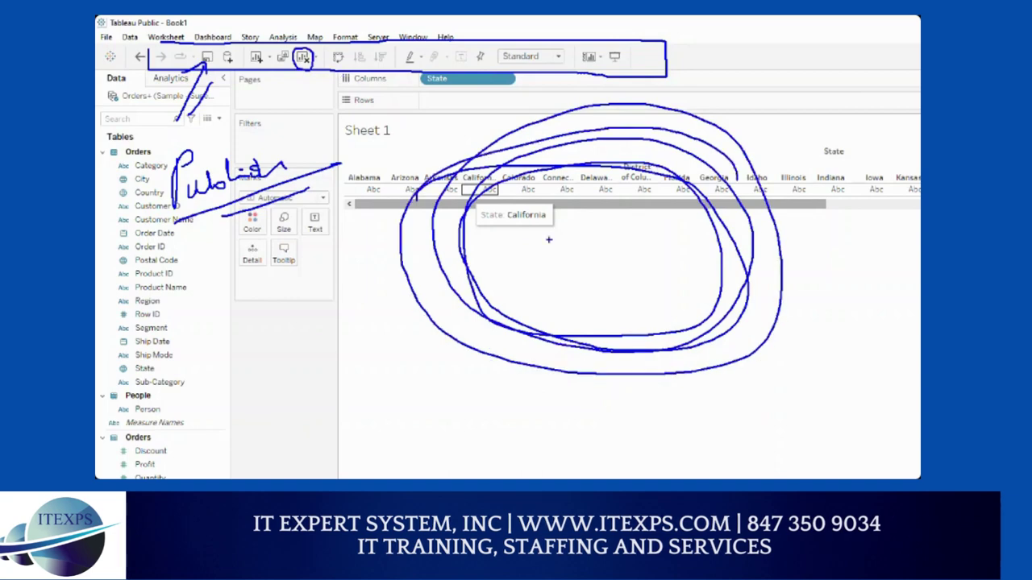
mouse_move(499, 272)
mouse_down()
mouse_move(750, 117)
mouse_move(710, 250)
mouse_up()
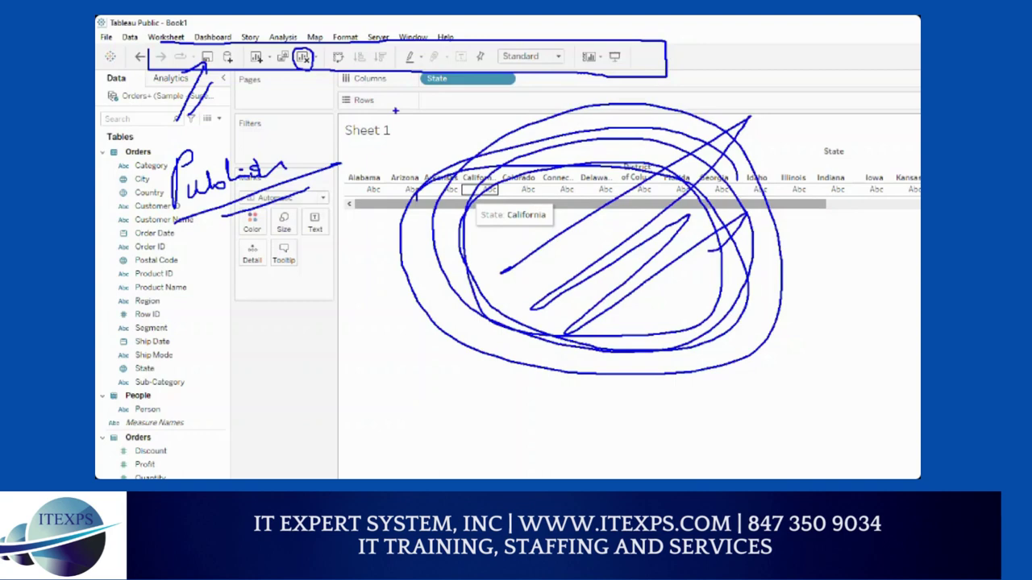
drag(437, 80, 434, 110)
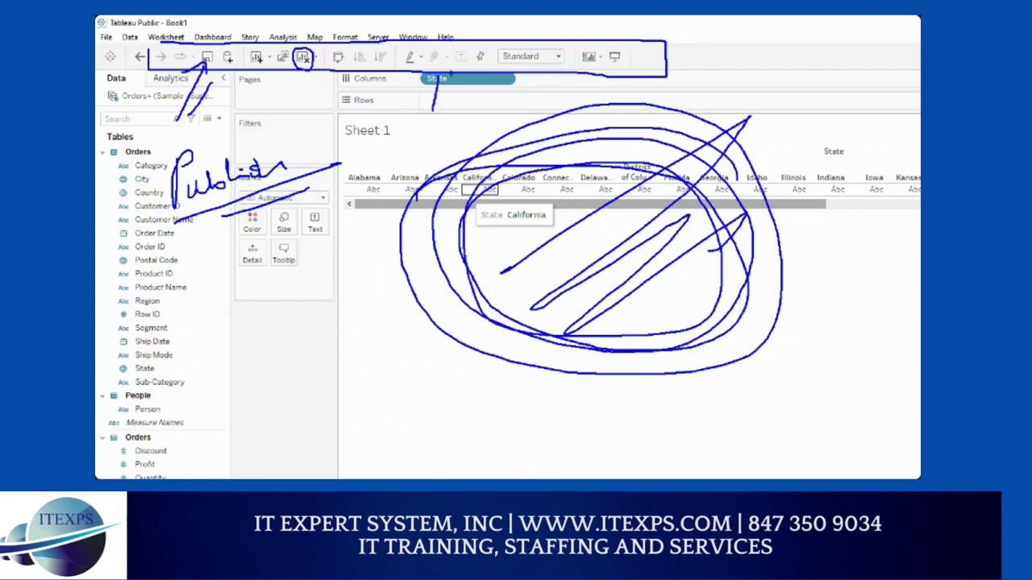
drag(452, 72, 448, 106)
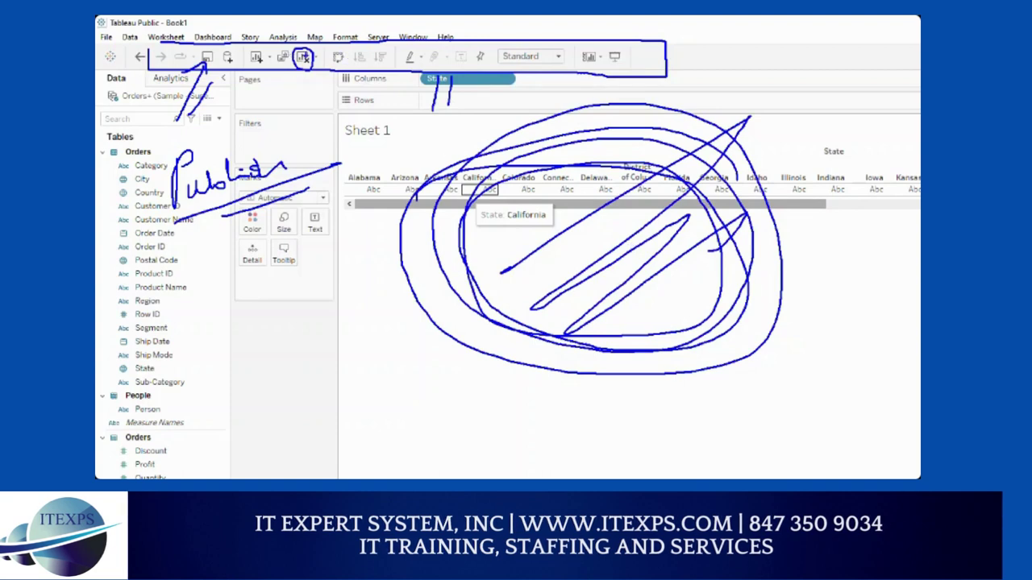
mouse_move(290, 49)
mouse_down()
mouse_move(271, 70)
mouse_move(279, 73)
mouse_move(271, 47)
mouse_move(289, 61)
mouse_up()
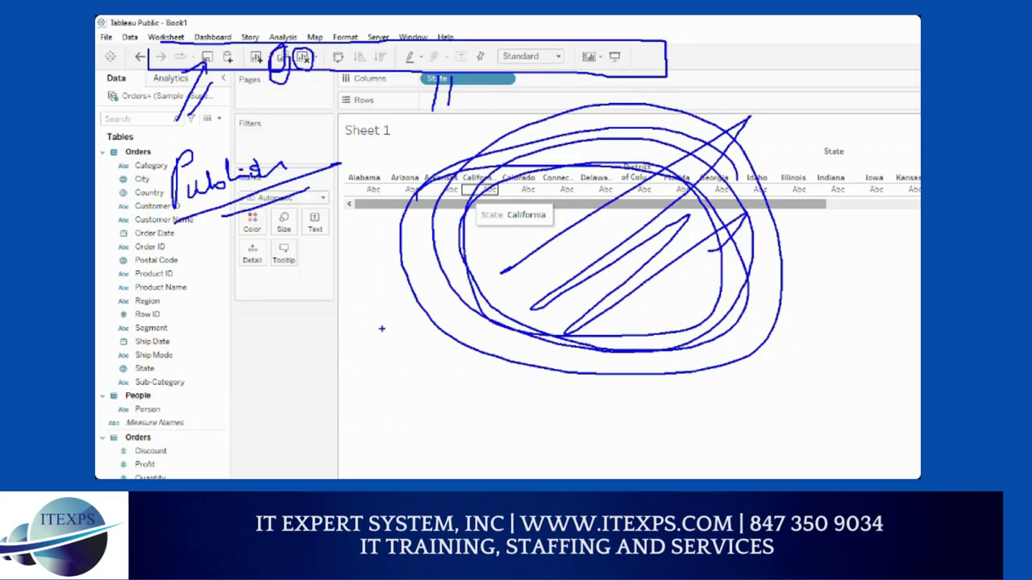
mouse_move(382, 328)
mouse_down()
mouse_move(478, 398)
mouse_move(471, 335)
mouse_move(382, 328)
mouse_up()
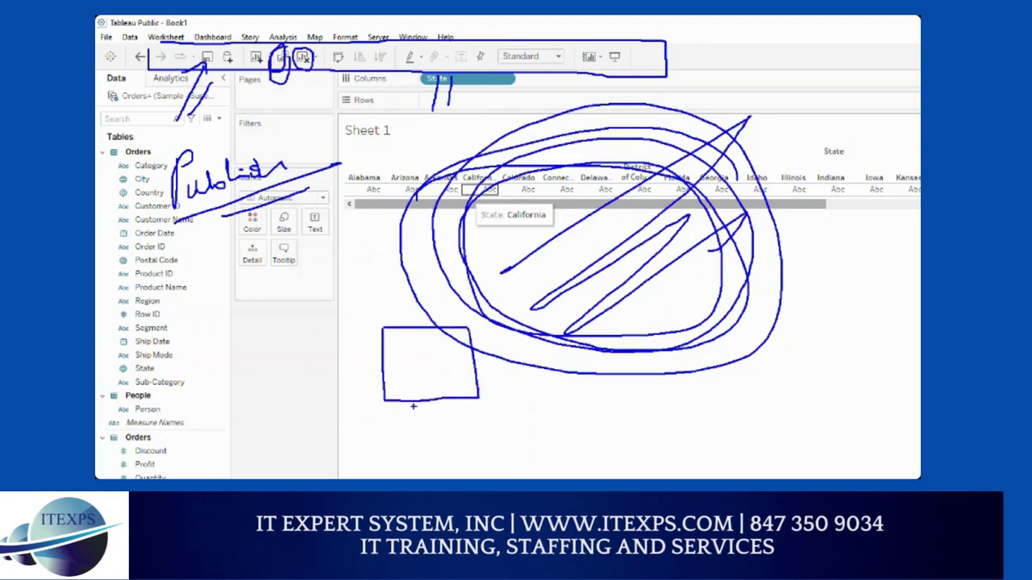
drag(414, 401, 413, 362)
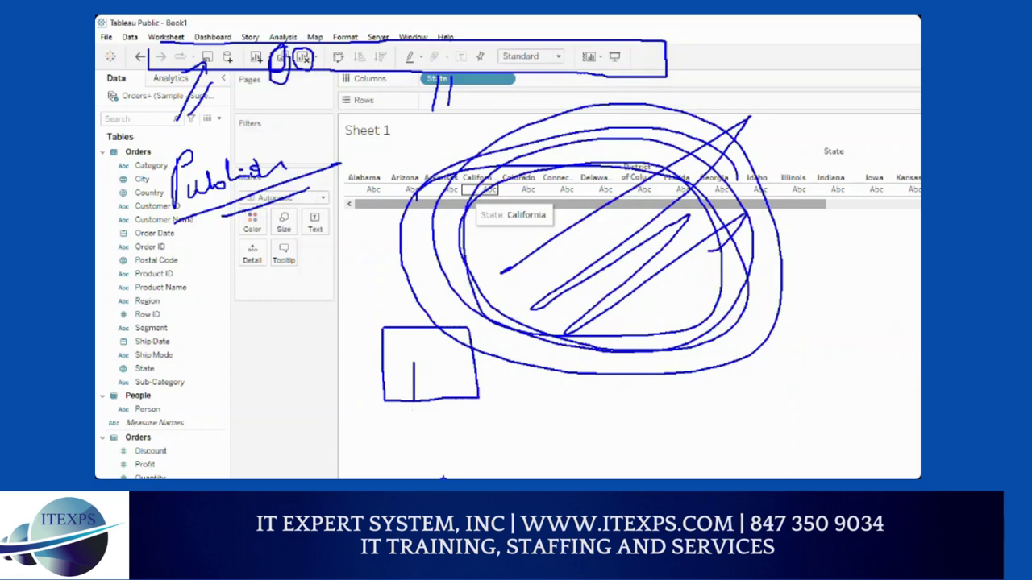
mouse_move(517, 393)
mouse_down()
mouse_move(518, 441)
mouse_move(599, 443)
mouse_move(616, 402)
mouse_move(518, 395)
mouse_move(570, 420)
mouse_up()
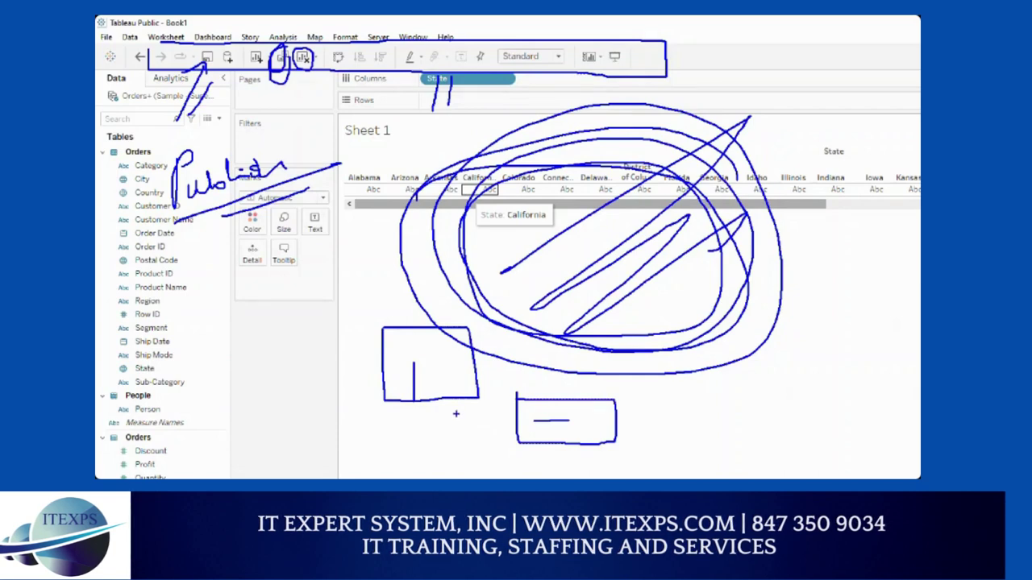
mouse_move(455, 407)
mouse_down()
mouse_move(501, 448)
mouse_move(510, 440)
mouse_move(511, 453)
mouse_up()
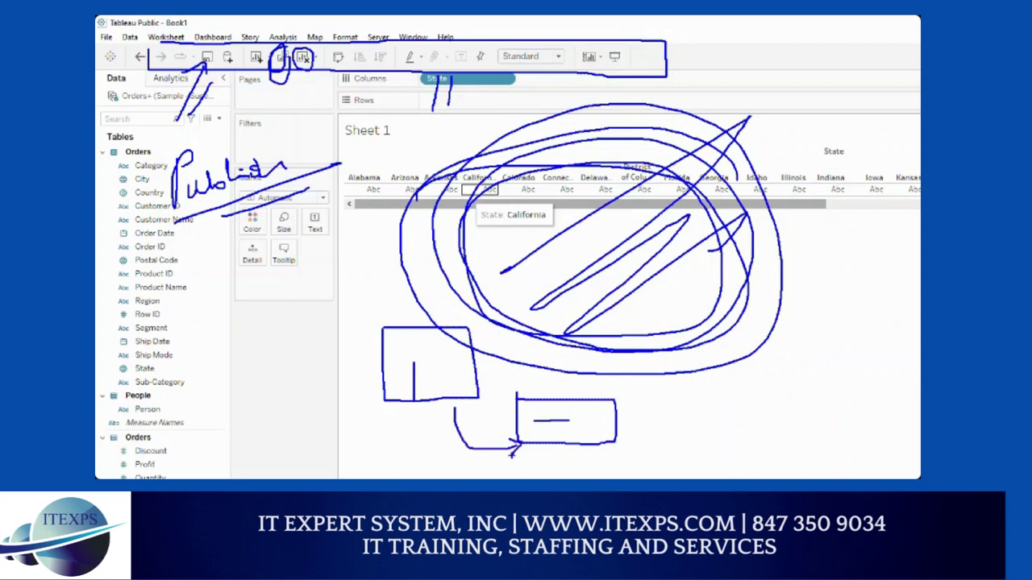
drag(361, 372, 360, 386)
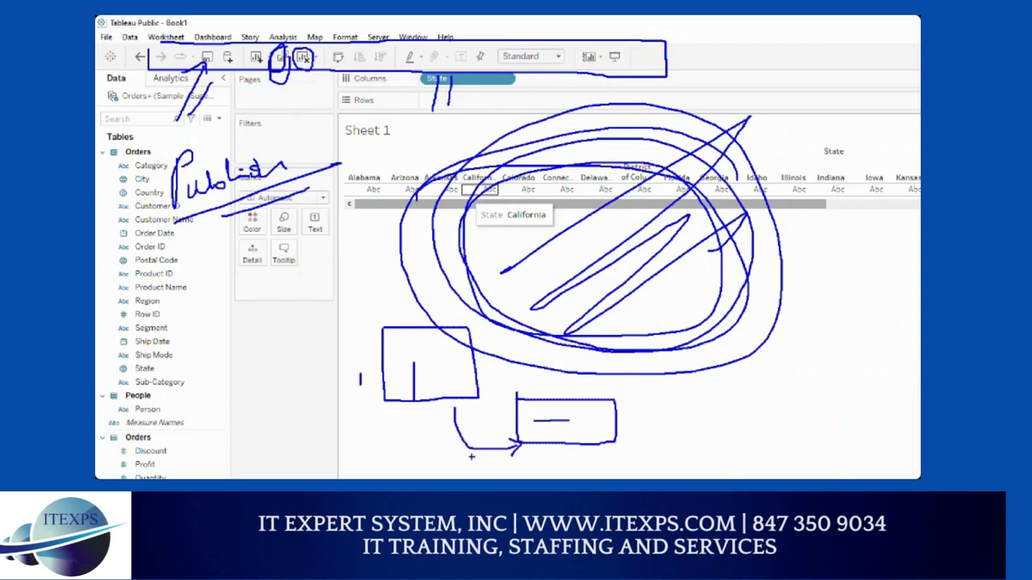
drag(538, 456, 539, 468)
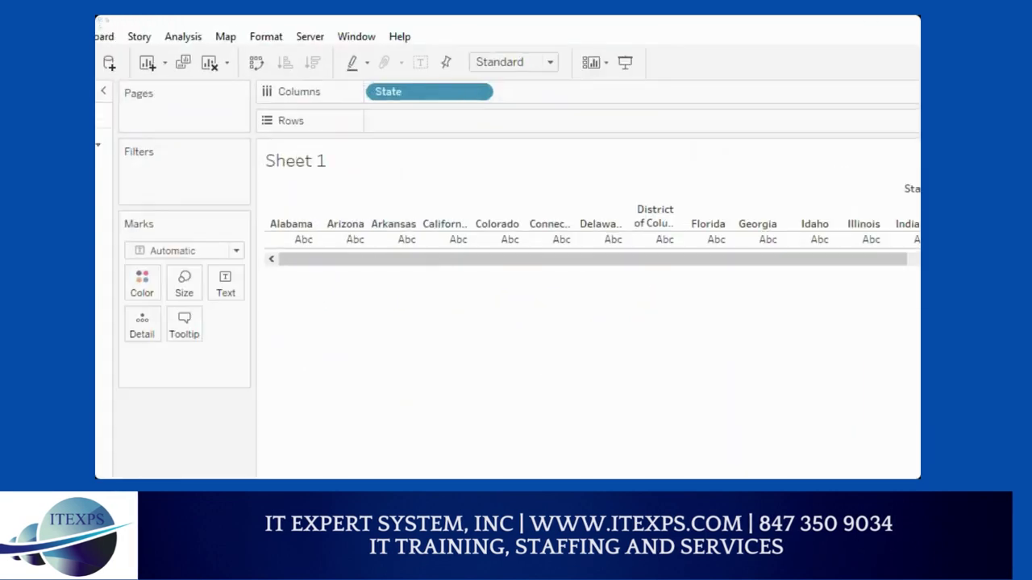
mouse_move(261, 42)
mouse_down()
mouse_move(236, 82)
mouse_move(272, 77)
mouse_move(264, 44)
mouse_up()
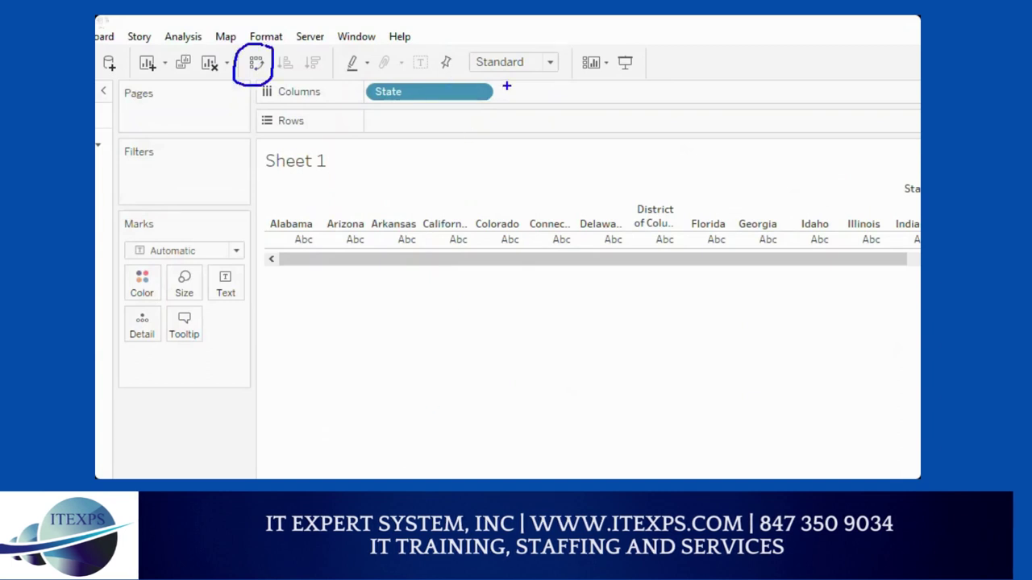
drag(505, 65, 501, 104)
mouse_move(538, 57)
mouse_down()
mouse_move(537, 104)
mouse_move(563, 104)
mouse_up()
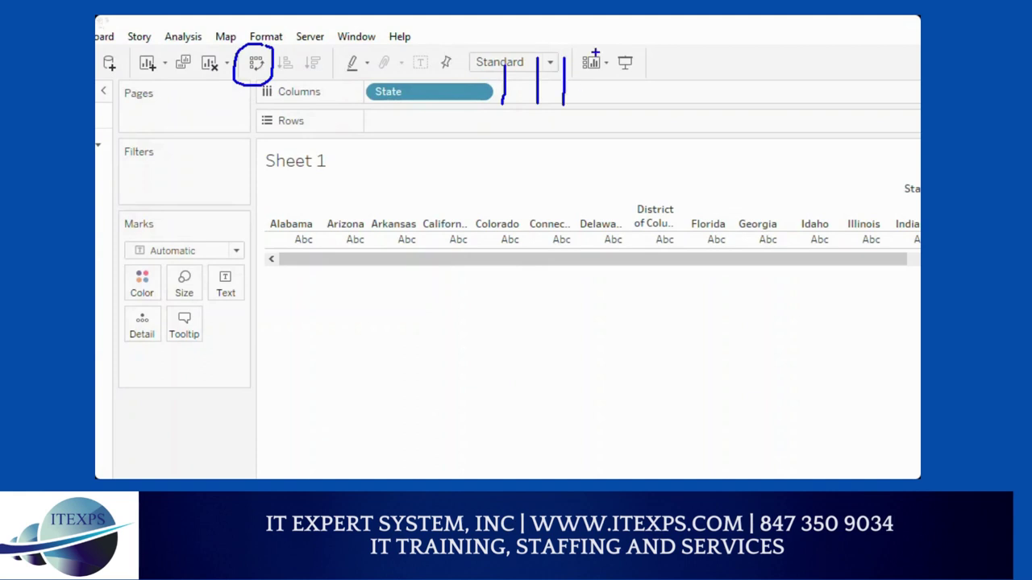
drag(595, 53, 595, 96)
mouse_move(410, 95)
mouse_down()
mouse_move(409, 118)
mouse_move(432, 144)
mouse_up()
mouse_move(376, 163)
mouse_down()
mouse_move(448, 163)
mouse_move(458, 176)
mouse_up()
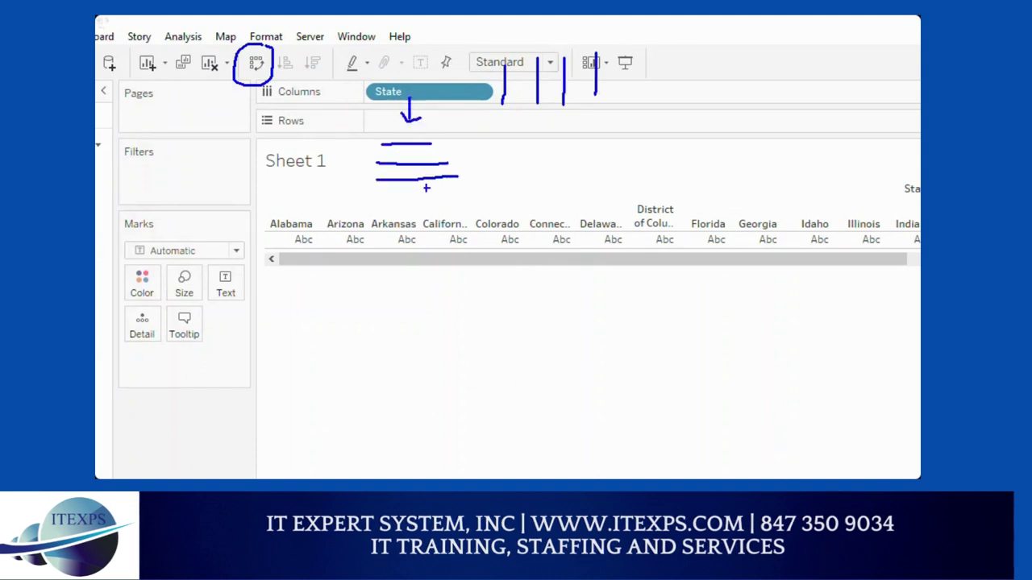
drag(376, 209, 490, 208)
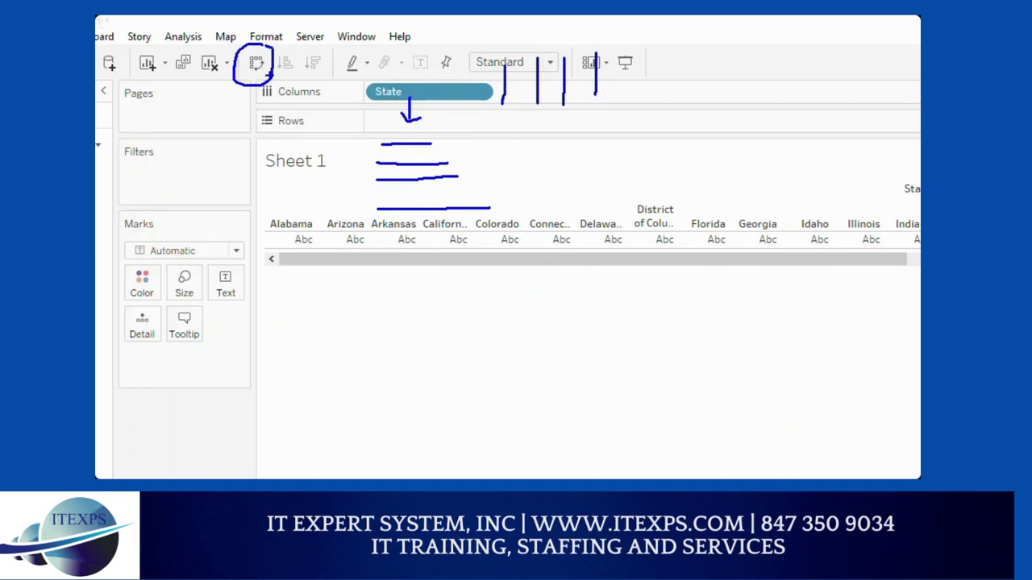
Step: Try swapping rows and columns in Sheet 1 to compare both State layouts, ending with State back on Columns
click(255, 63)
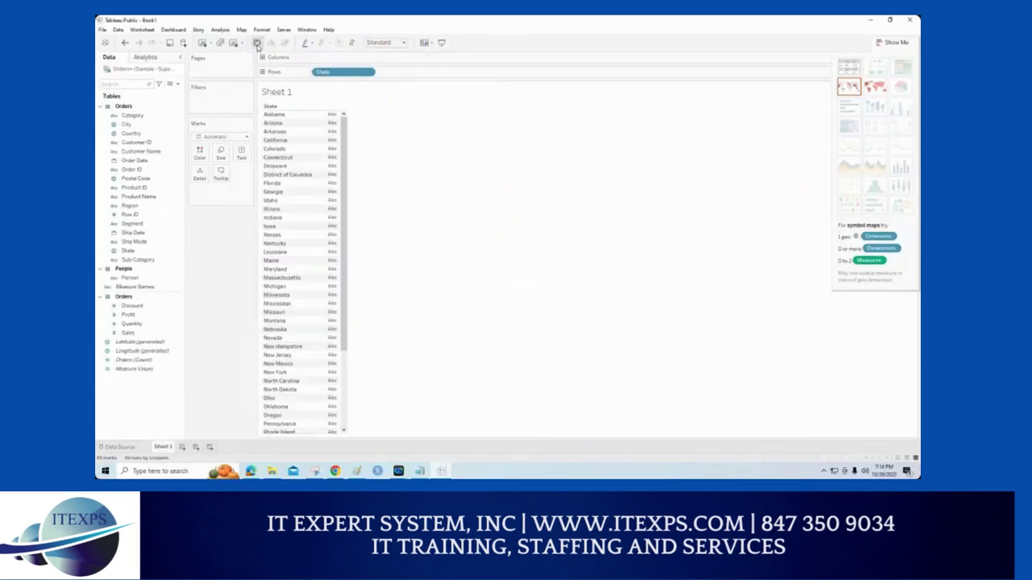
click(256, 43)
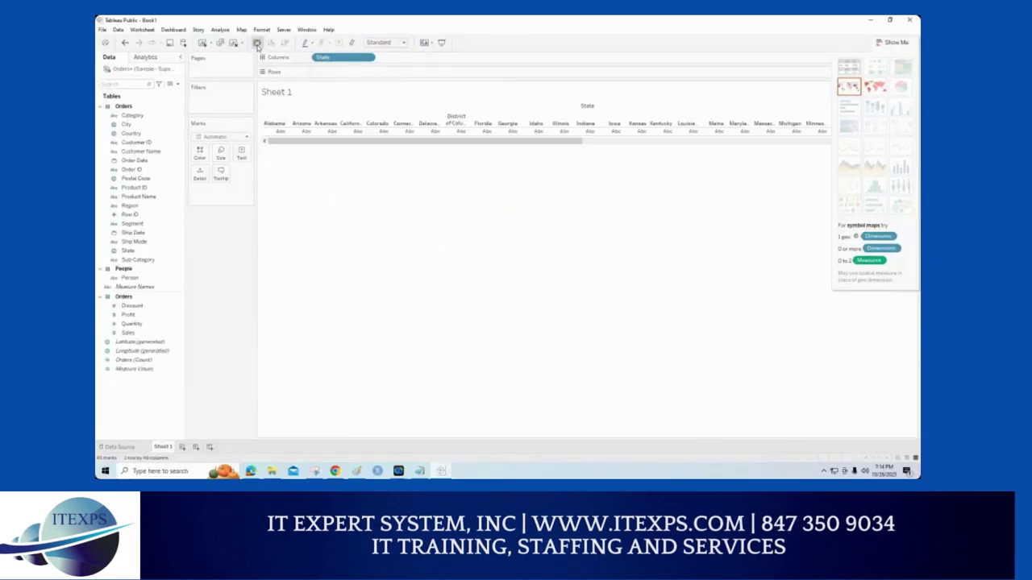
click(256, 43)
click(256, 42)
click(256, 43)
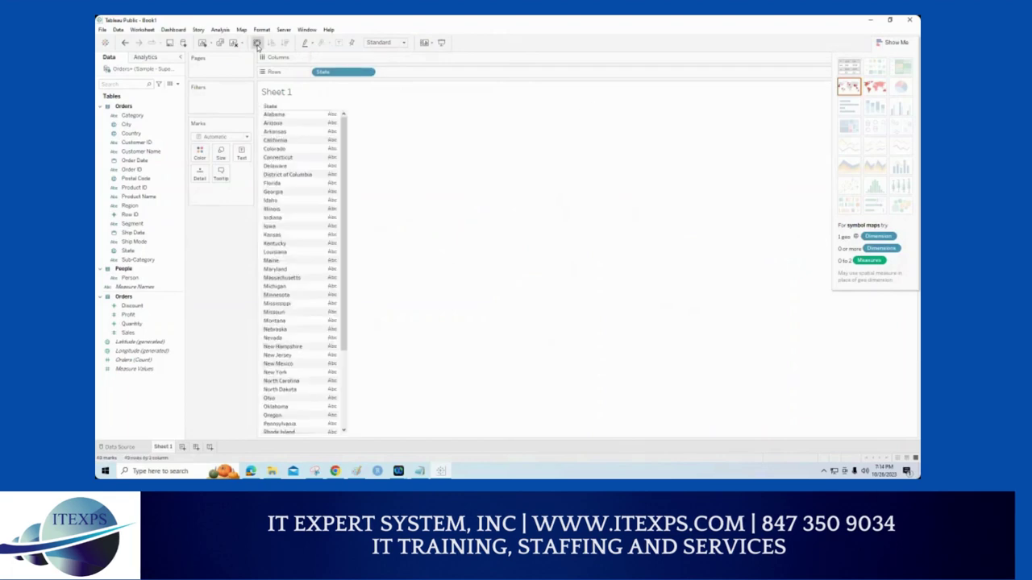
click(257, 43)
click(257, 43)
click(256, 42)
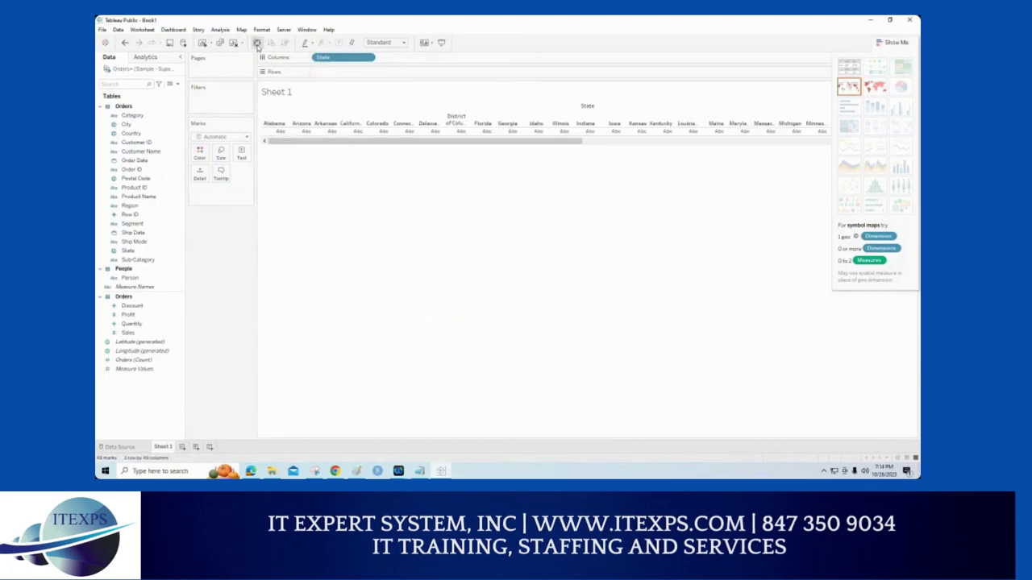
mouse_move(260, 39)
mouse_down()
mouse_move(240, 71)
mouse_move(245, 84)
mouse_move(274, 63)
mouse_move(269, 55)
mouse_move(241, 71)
mouse_move(268, 63)
mouse_up()
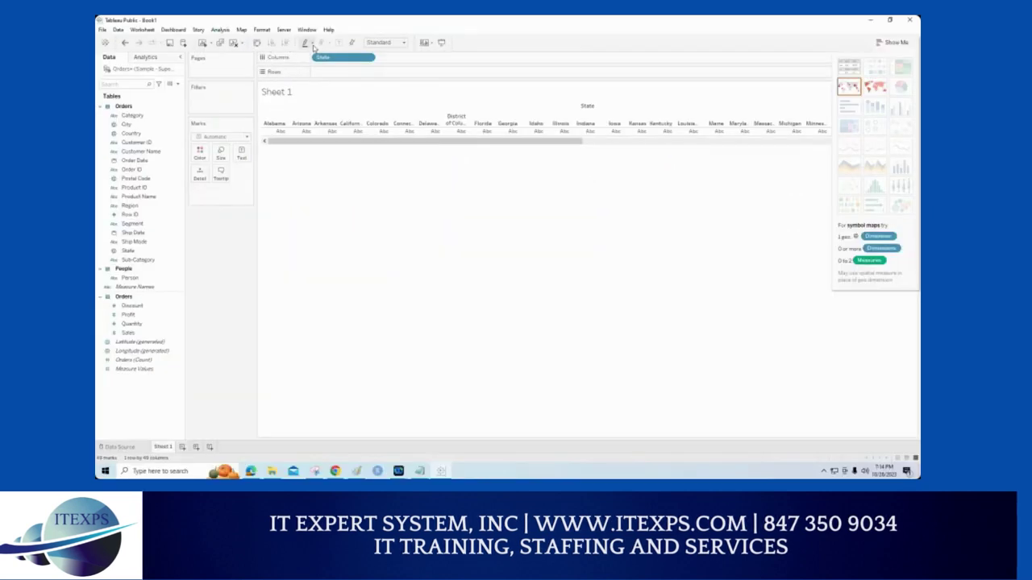
Step: Examine the highlighting options offered for the workbook, the sheet and the State field, leaving them unchanged
click(312, 45)
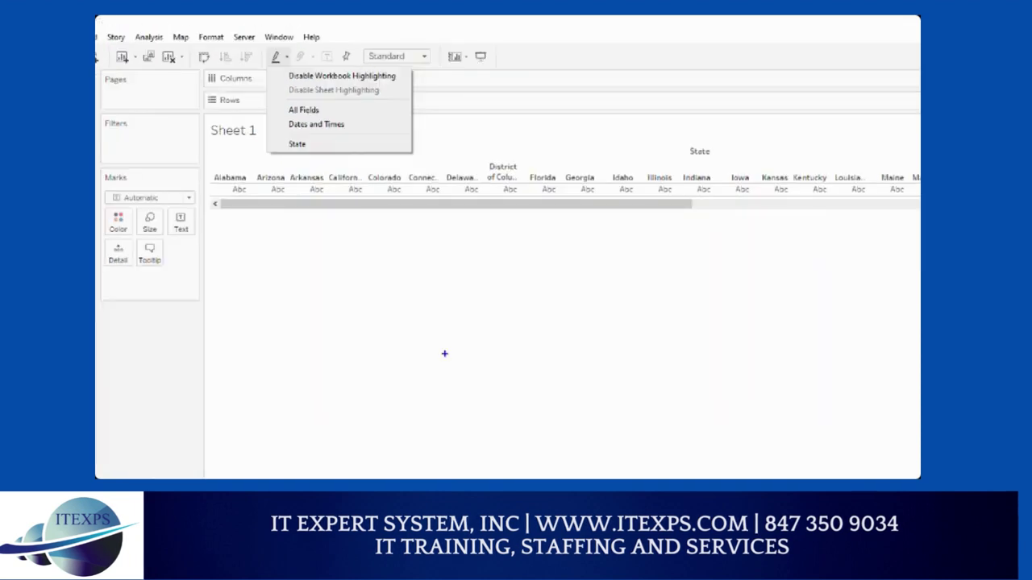
mouse_move(423, 355)
mouse_down()
mouse_move(520, 243)
mouse_move(541, 240)
mouse_move(506, 287)
mouse_up()
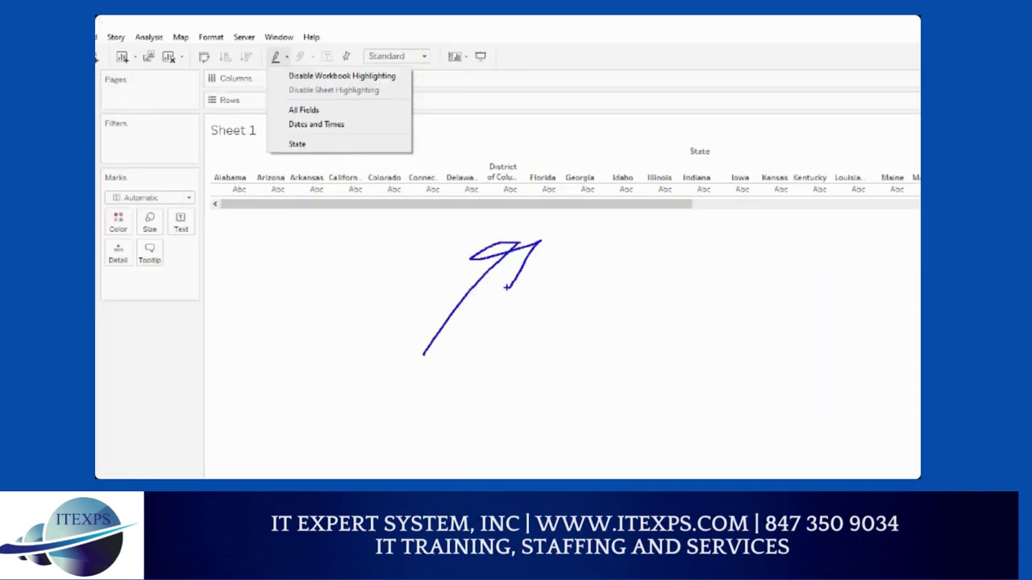
mouse_move(661, 306)
mouse_down()
mouse_move(641, 227)
mouse_move(632, 260)
mouse_move(660, 238)
mouse_up()
drag(637, 150, 650, 150)
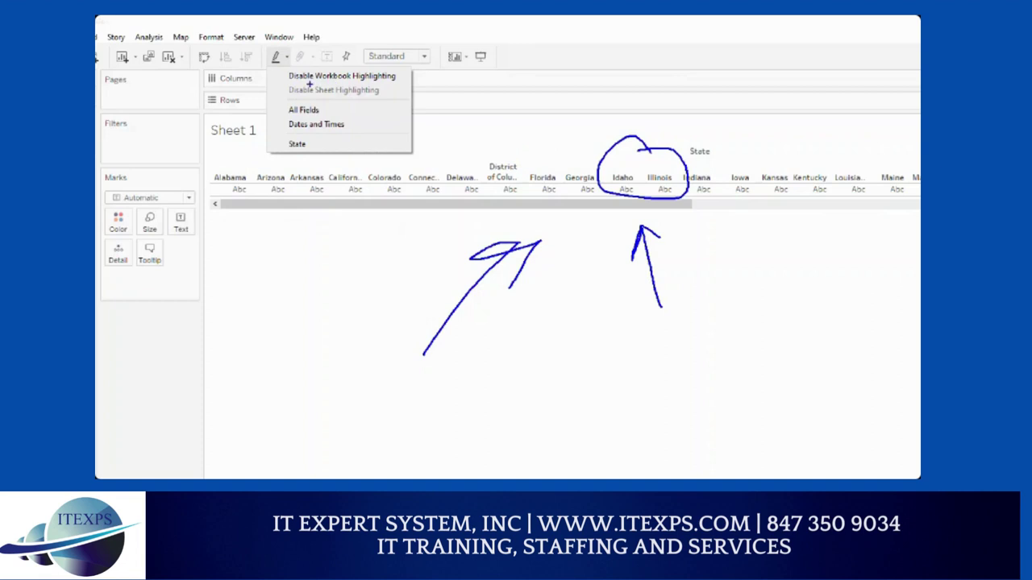
drag(298, 82, 385, 80)
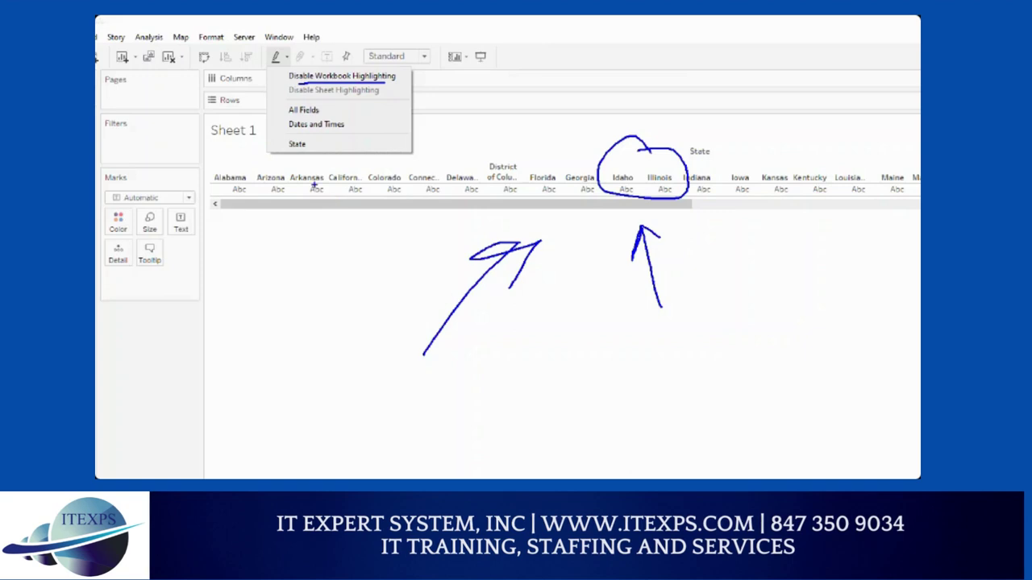
key(Escape)
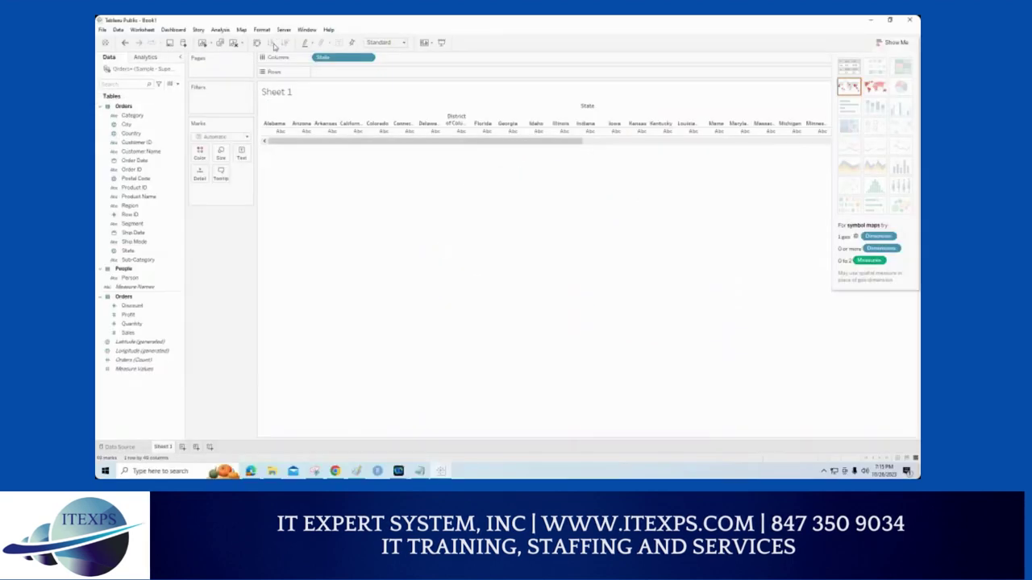
mouse_move(271, 35)
mouse_down()
mouse_move(287, 64)
mouse_move(274, 37)
mouse_up()
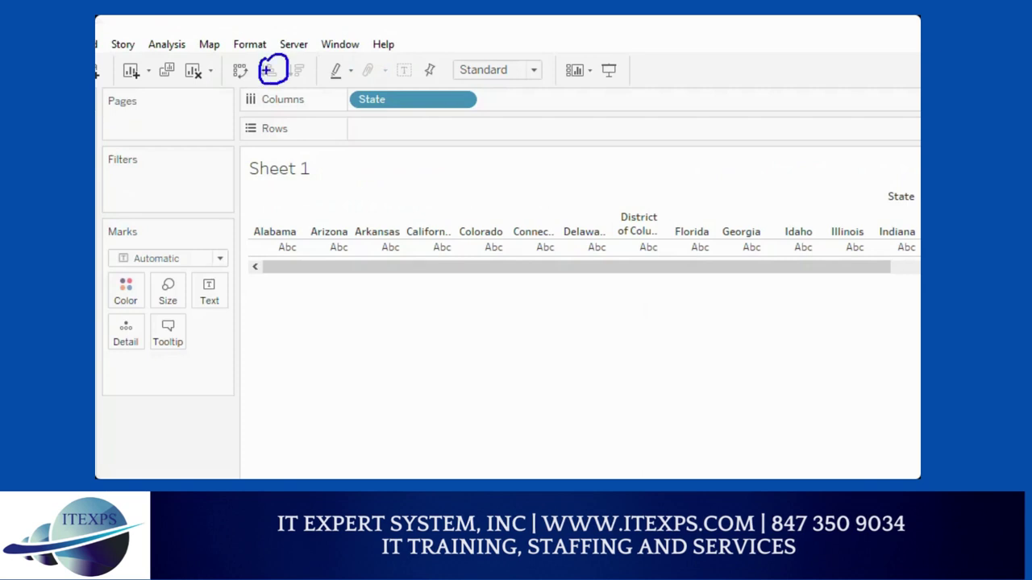
mouse_move(253, 147)
mouse_down()
mouse_move(272, 98)
mouse_move(284, 124)
mouse_up()
drag(255, 118, 286, 119)
drag(248, 179, 287, 195)
drag(279, 142, 279, 159)
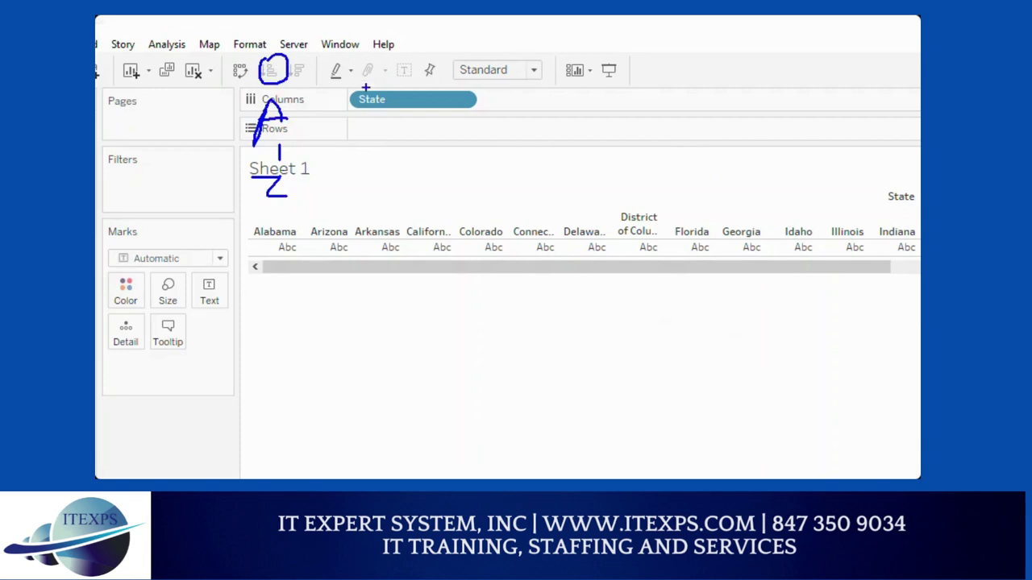
mouse_move(502, 51)
mouse_down()
mouse_move(439, 65)
mouse_move(512, 55)
mouse_up()
drag(371, 168, 359, 294)
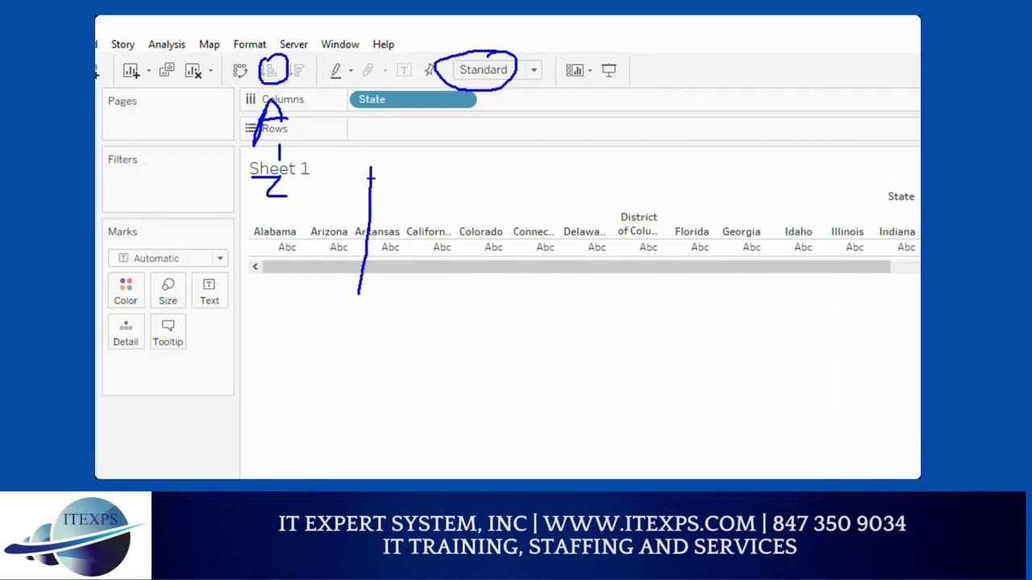
mouse_move(371, 169)
mouse_down()
mouse_move(659, 168)
mouse_move(659, 287)
mouse_move(402, 301)
mouse_up()
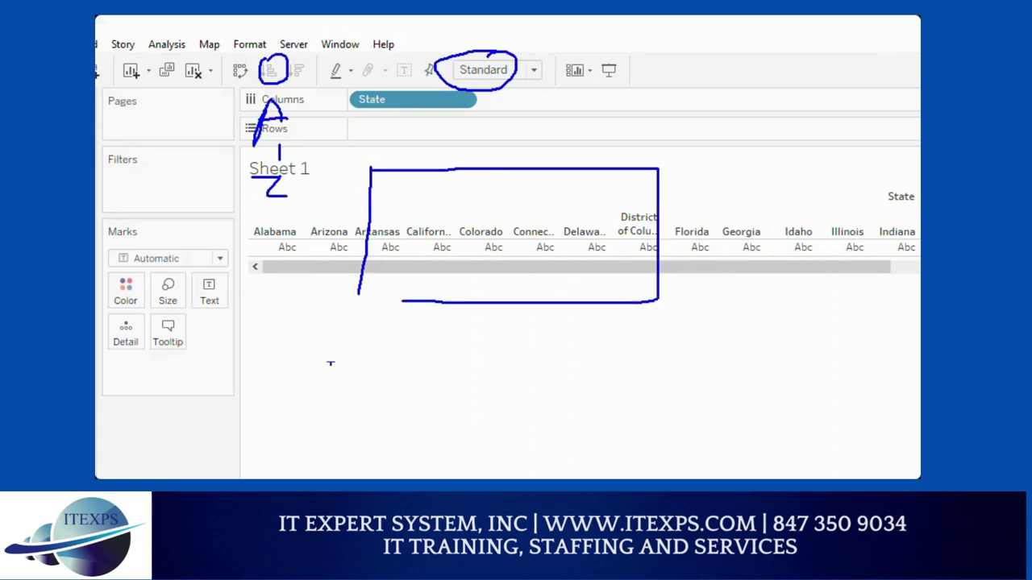
mouse_move(327, 349)
mouse_down()
mouse_move(622, 479)
mouse_move(900, 477)
mouse_move(906, 314)
mouse_move(334, 333)
mouse_up()
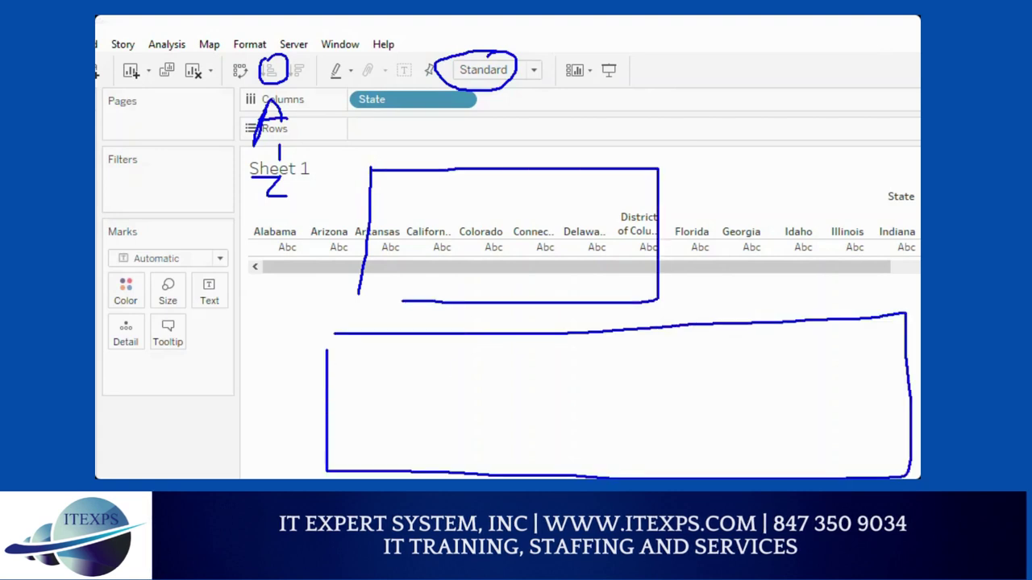
mouse_move(465, 324)
mouse_down()
mouse_move(469, 459)
mouse_move(378, 459)
mouse_move(368, 347)
mouse_move(400, 347)
mouse_up()
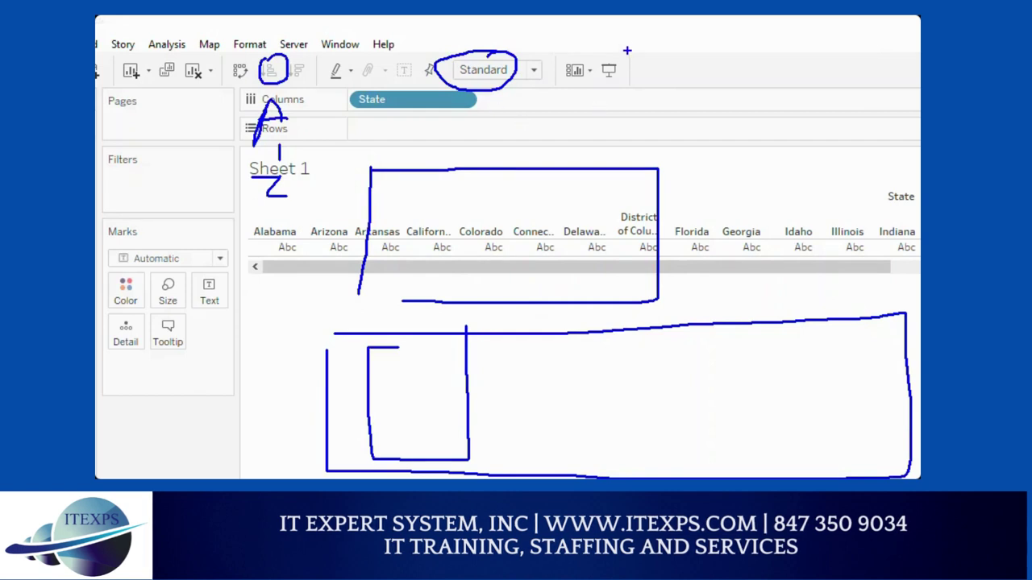
mouse_move(586, 71)
mouse_down()
mouse_move(625, 44)
mouse_move(634, 66)
mouse_move(619, 50)
mouse_up()
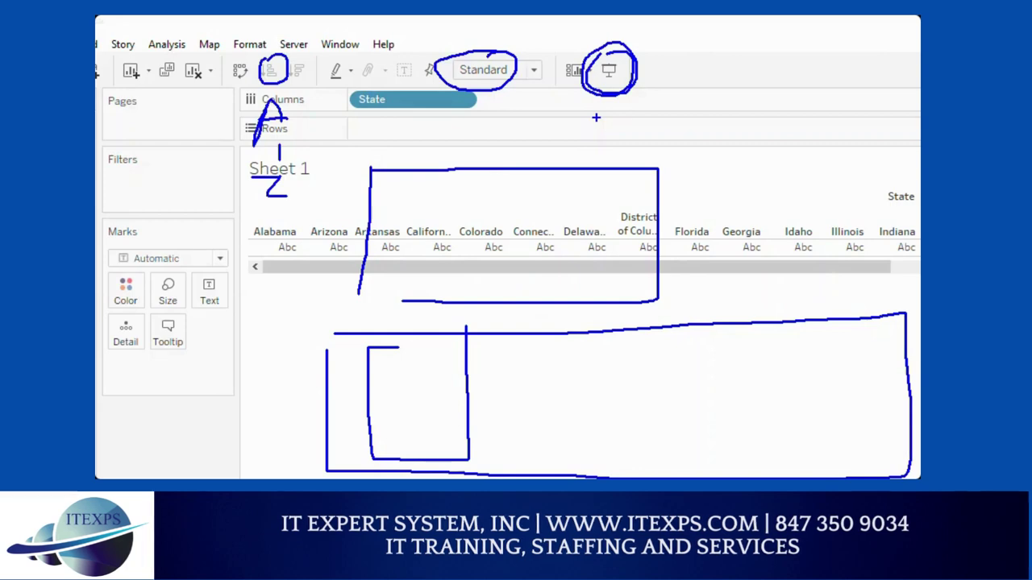
key(Escape)
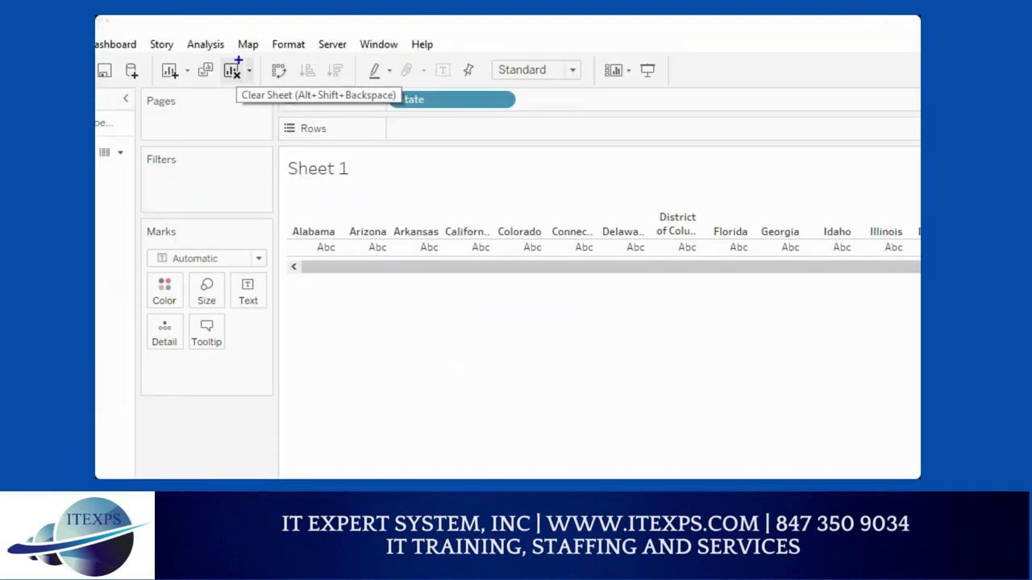
Step: Clear Sheet 1 to remove the State field and empty the view
drag(234, 37, 230, 49)
mouse_move(221, 83)
mouse_down()
mouse_move(251, 72)
mouse_move(237, 60)
mouse_up()
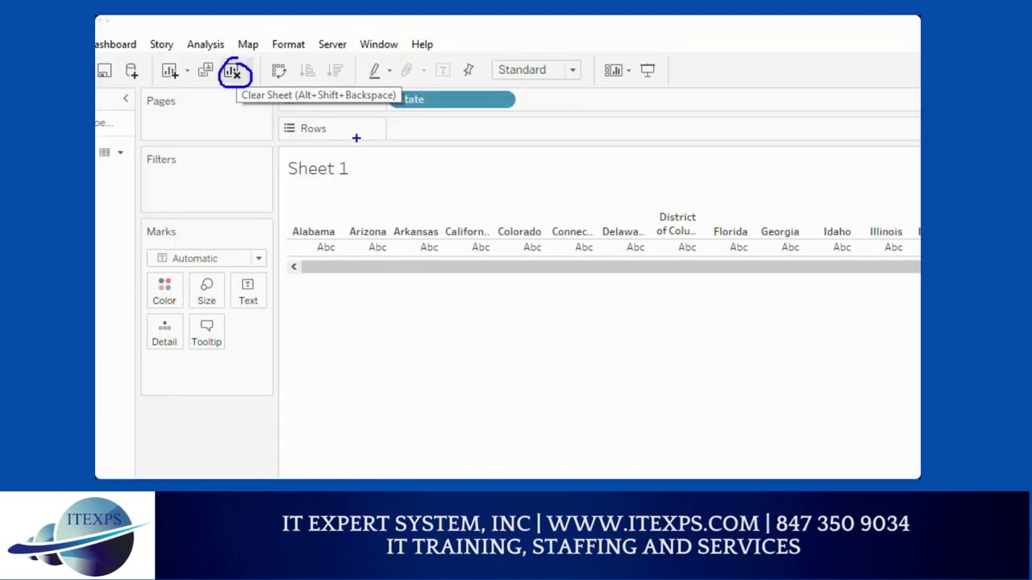
drag(357, 138, 286, 272)
drag(284, 173, 410, 293)
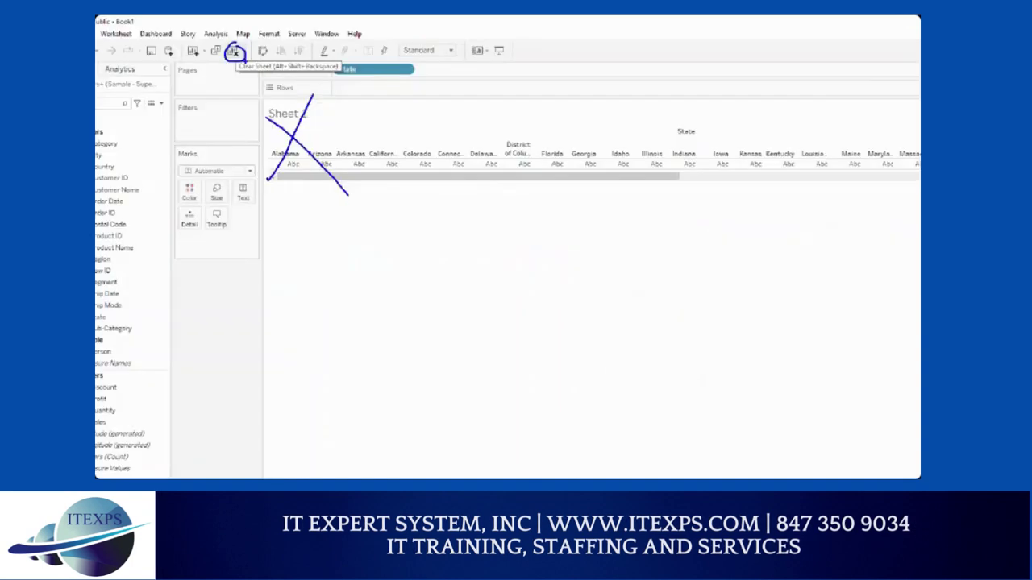
click(234, 51)
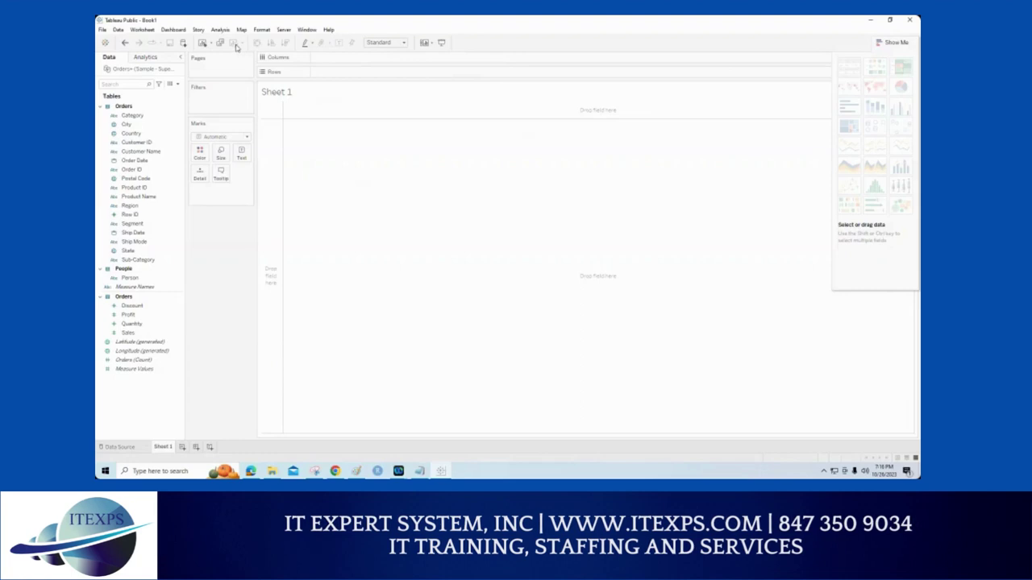
click(136, 142)
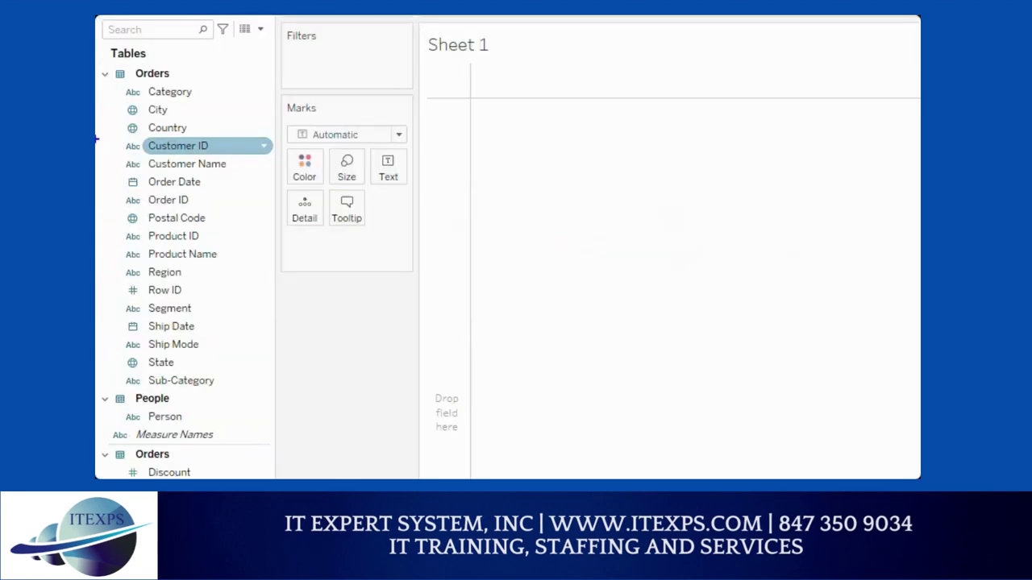
mouse_move(184, 268)
mouse_down()
mouse_move(130, 283)
mouse_move(185, 272)
mouse_up()
drag(225, 303, 226, 355)
mouse_move(227, 311)
mouse_down()
mouse_move(226, 355)
mouse_move(246, 320)
mouse_move(244, 337)
mouse_move(267, 317)
mouse_move(288, 340)
mouse_move(345, 329)
mouse_up()
drag(228, 373, 324, 365)
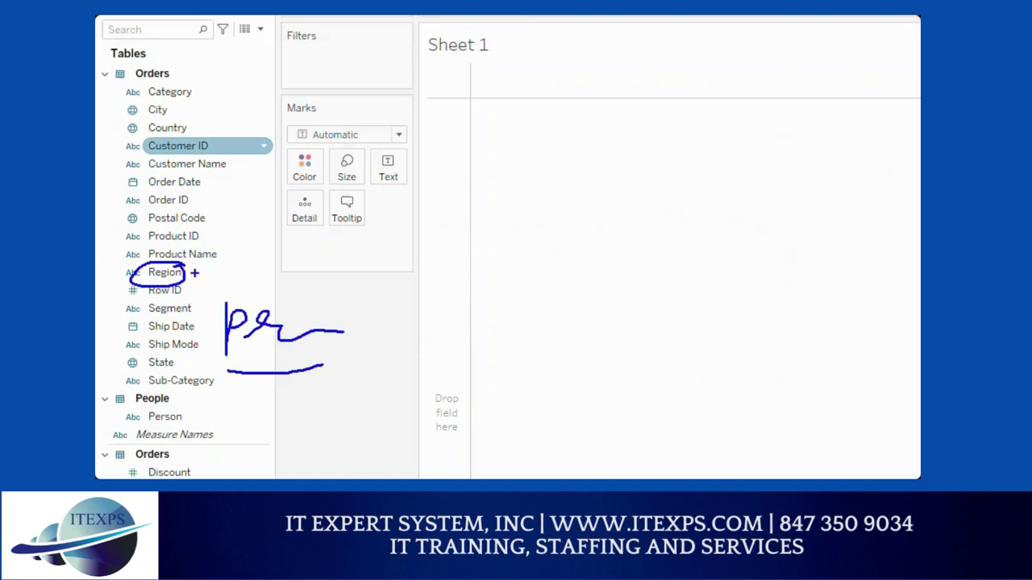
drag(103, 276, 132, 267)
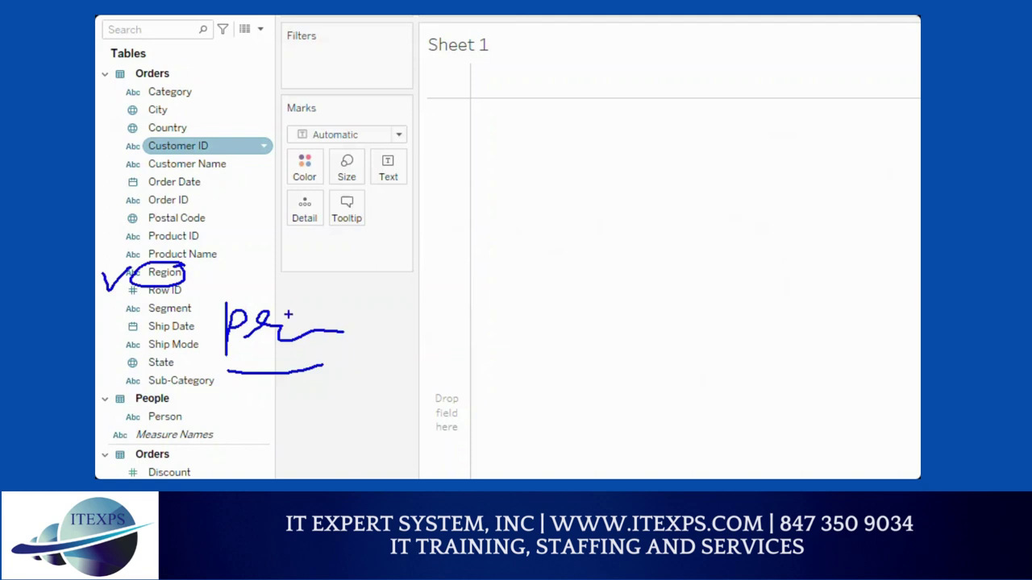
drag(274, 313, 282, 337)
mouse_move(339, 323)
mouse_down()
mouse_move(339, 288)
mouse_move(371, 319)
mouse_move(364, 337)
mouse_move(372, 334)
mouse_up()
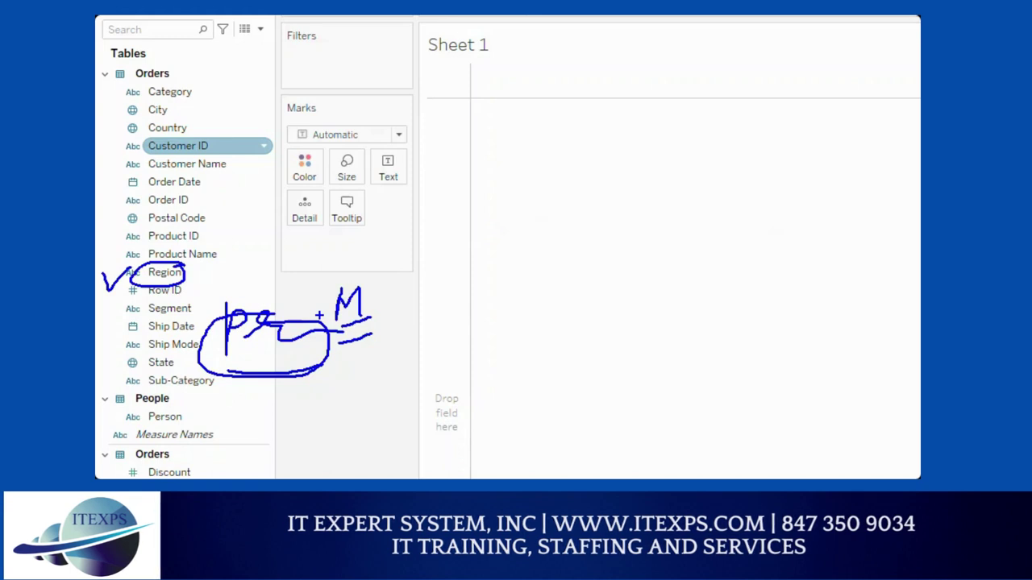
Step: Place the Region field from the Orders table on Rows in Sheet 1
click(165, 272)
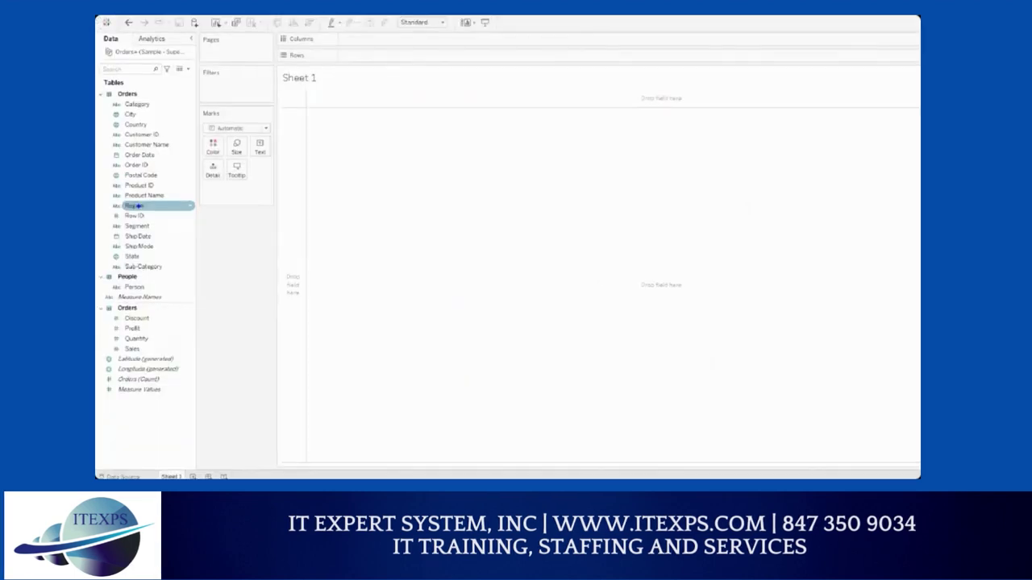
mouse_move(139, 206)
mouse_down()
mouse_move(254, 110)
mouse_move(337, 60)
mouse_move(320, 59)
mouse_up()
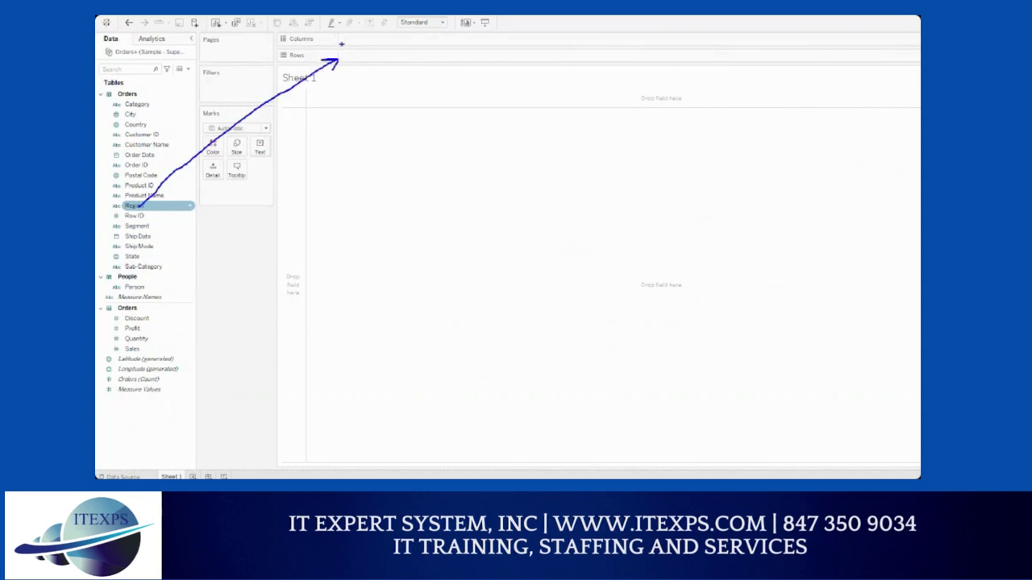
mouse_move(342, 56)
mouse_down()
mouse_move(360, 56)
mouse_move(363, 37)
mouse_up()
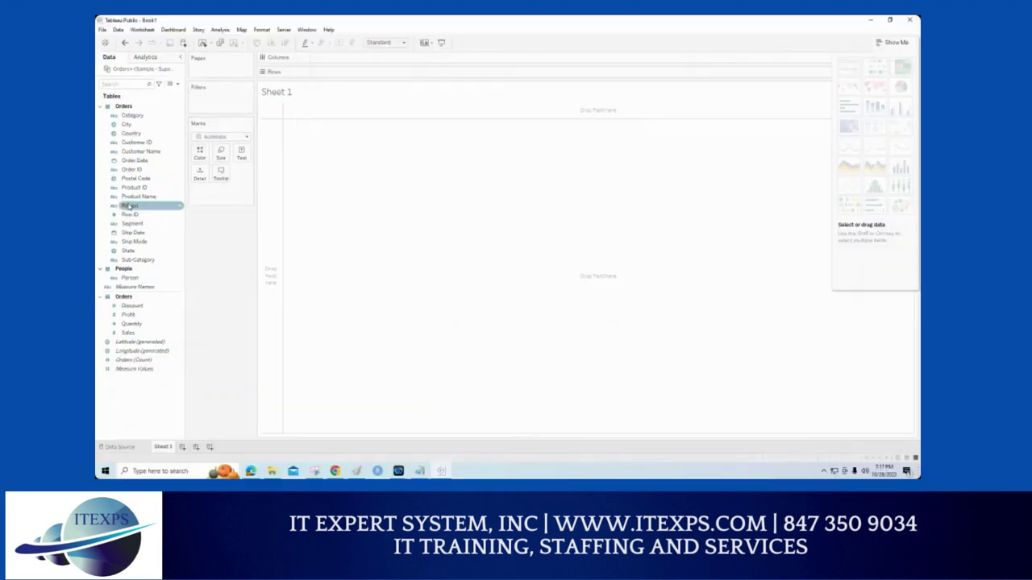
drag(129, 206, 347, 71)
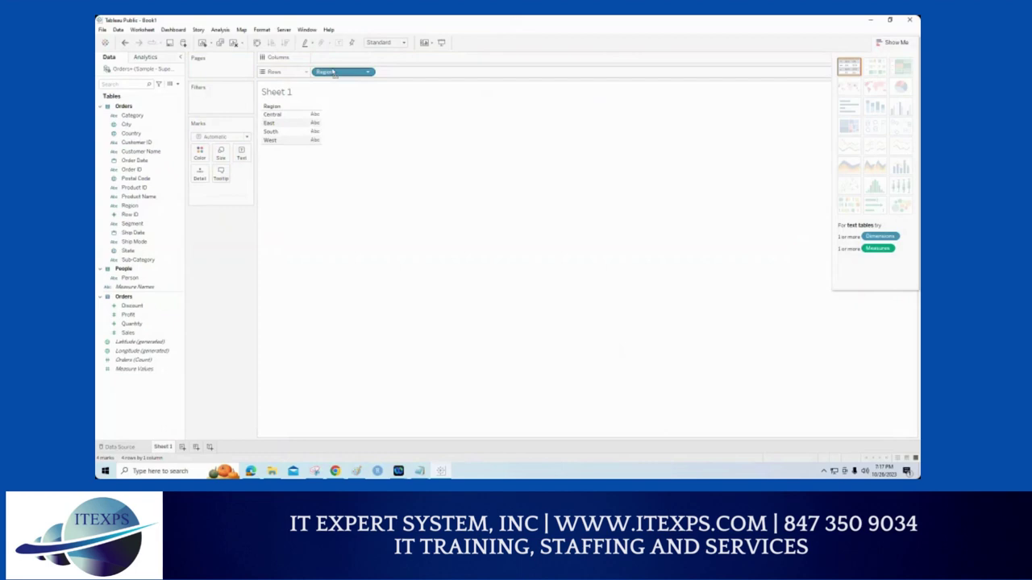
Step: Try swapping rows and columns in Sheet 1 to compare both Region layouts, ending with Region back on Rows
mouse_move(333, 71)
mouse_down()
mouse_move(338, 57)
mouse_move(345, 72)
mouse_up()
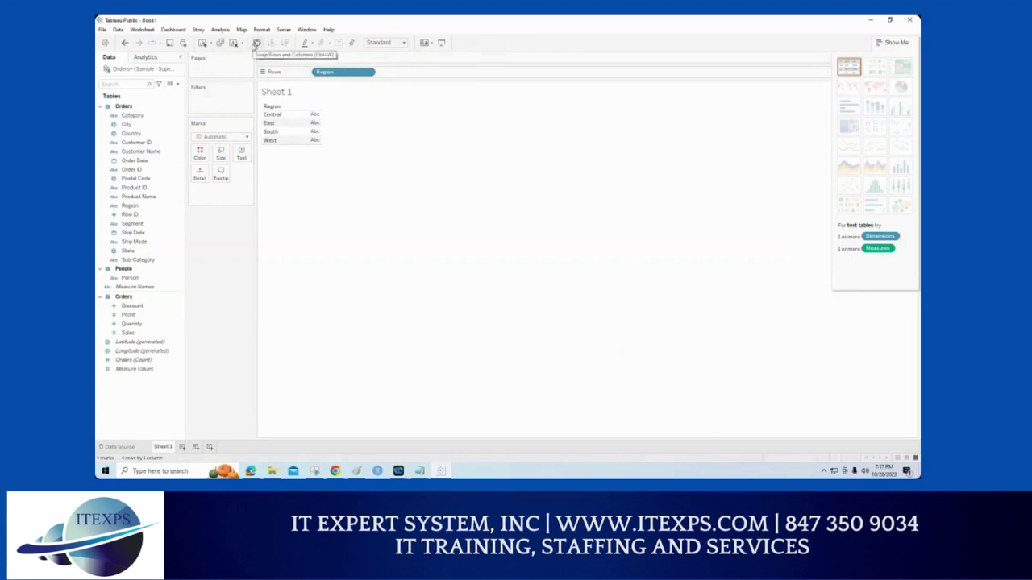
click(256, 44)
click(256, 43)
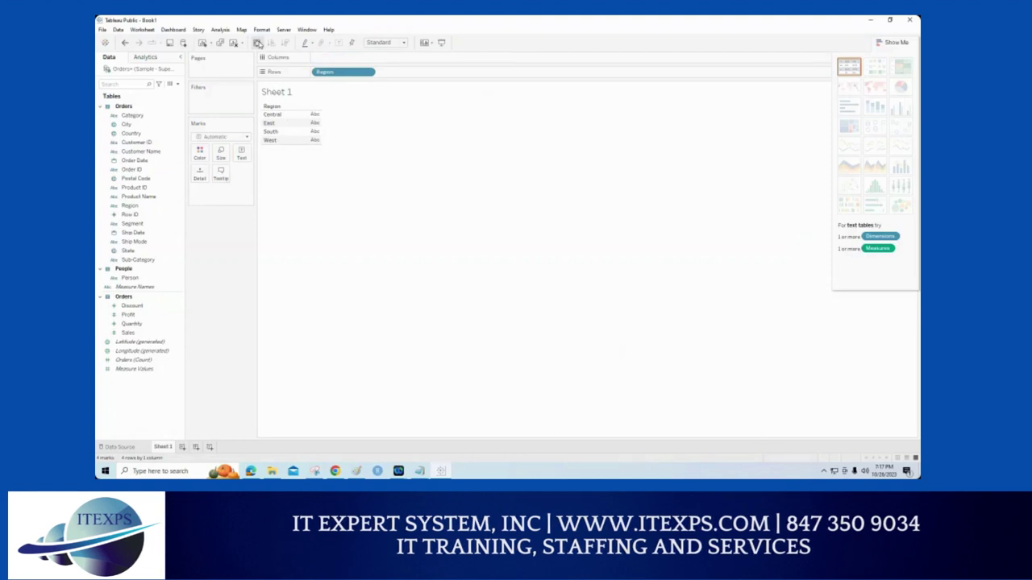
Step: Add the Profit measure from the Orders table to Rows after Region to chart the summed profit per region
click(125, 323)
click(125, 315)
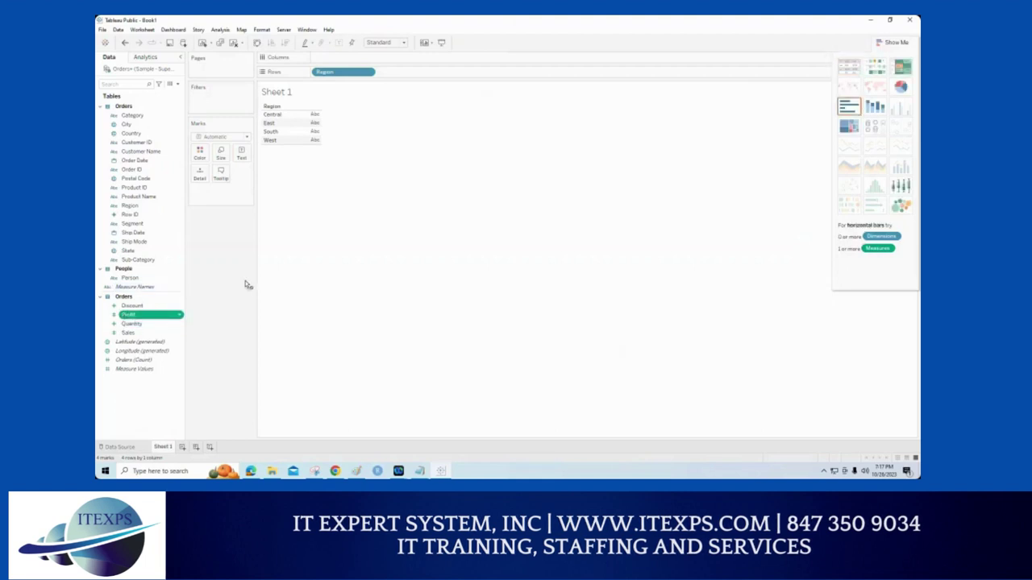
drag(128, 315, 392, 77)
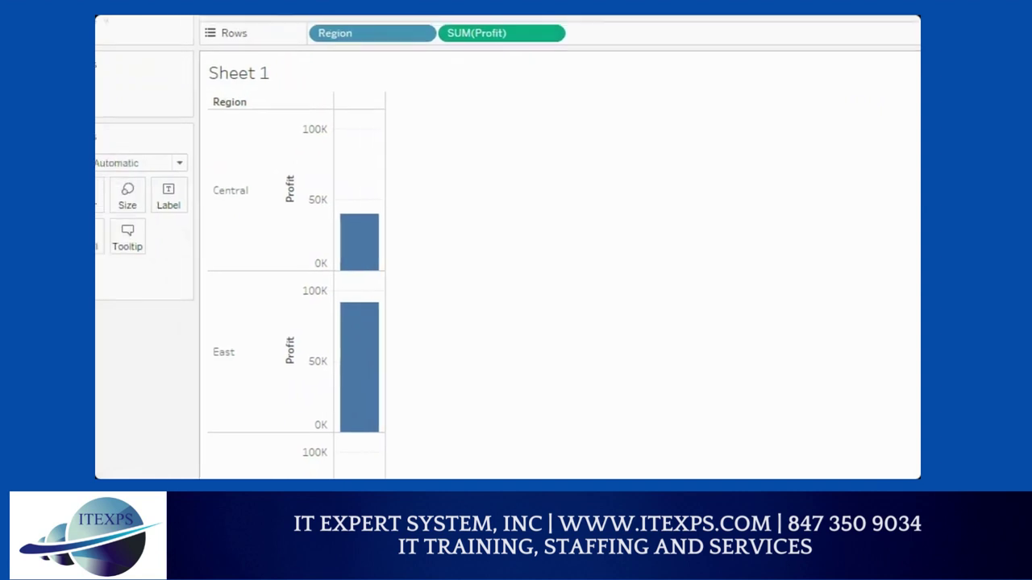
drag(325, 73, 347, 67)
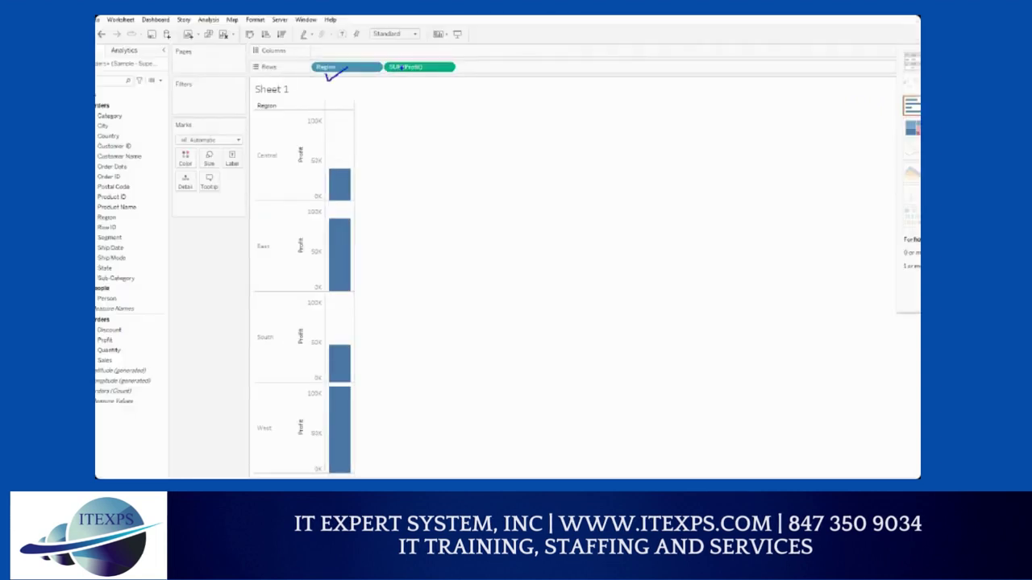
drag(259, 163, 280, 163)
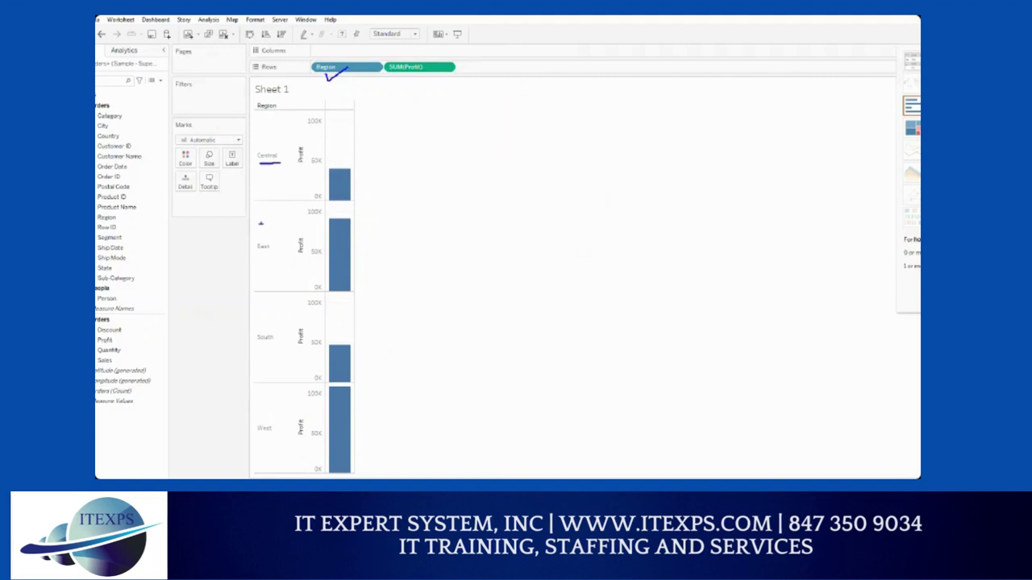
drag(251, 256, 276, 254)
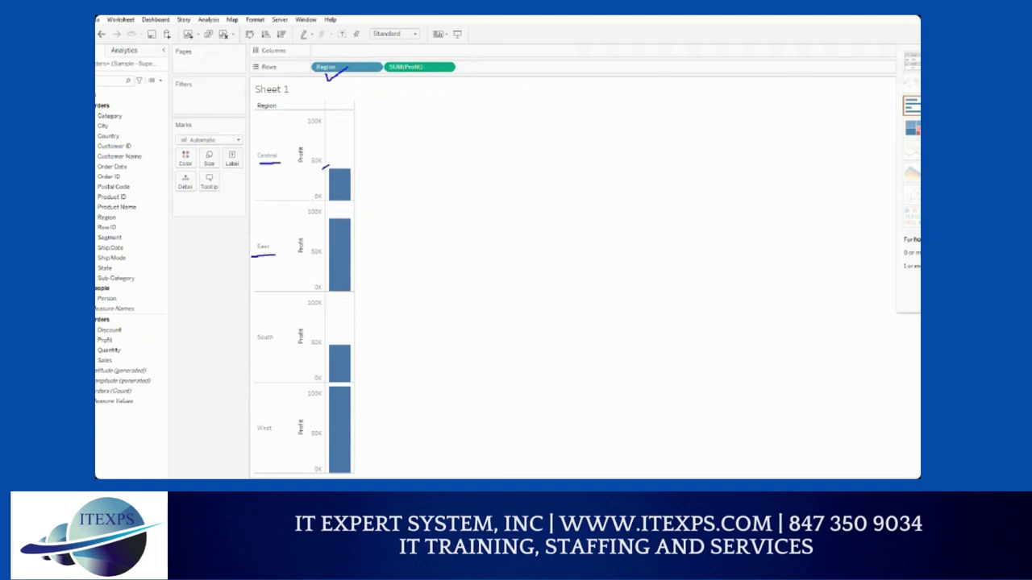
drag(328, 167, 340, 169)
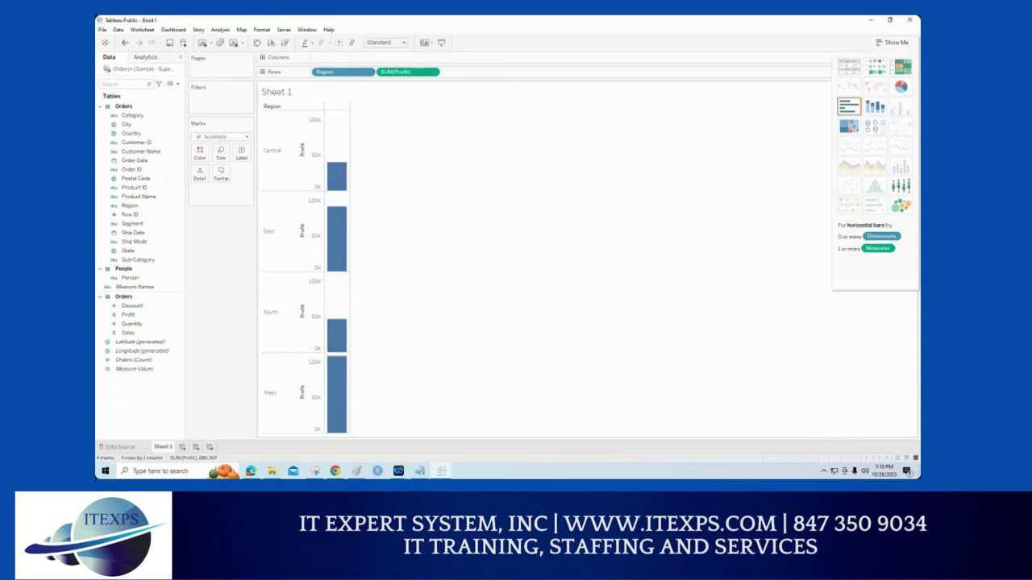
Step: Move the Region field from Rows to Columns so the profit bars stand side by side by region
drag(850, 97, 831, 117)
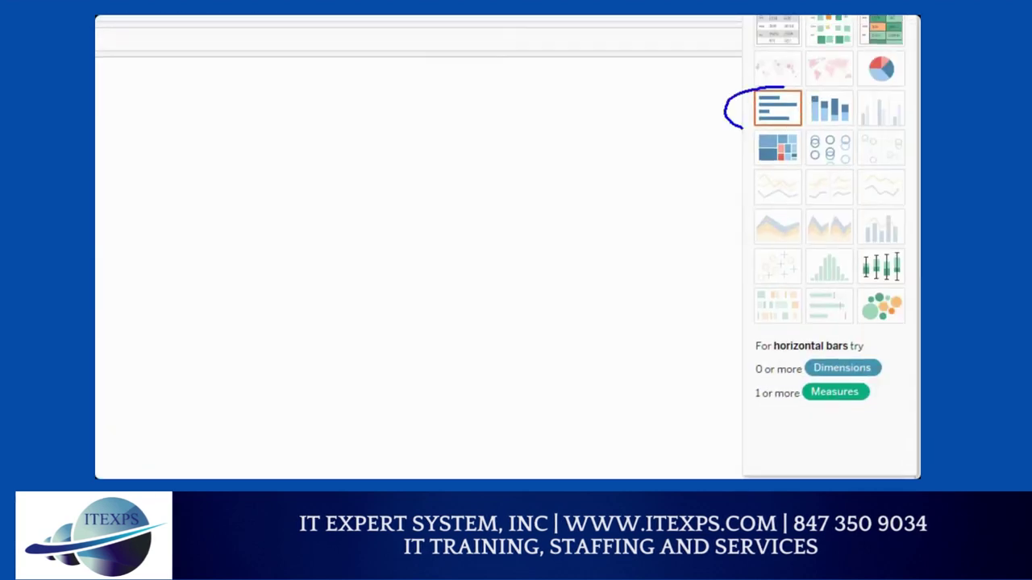
mouse_move(742, 127)
mouse_down()
mouse_move(754, 86)
mouse_move(770, 128)
mouse_move(795, 109)
mouse_up()
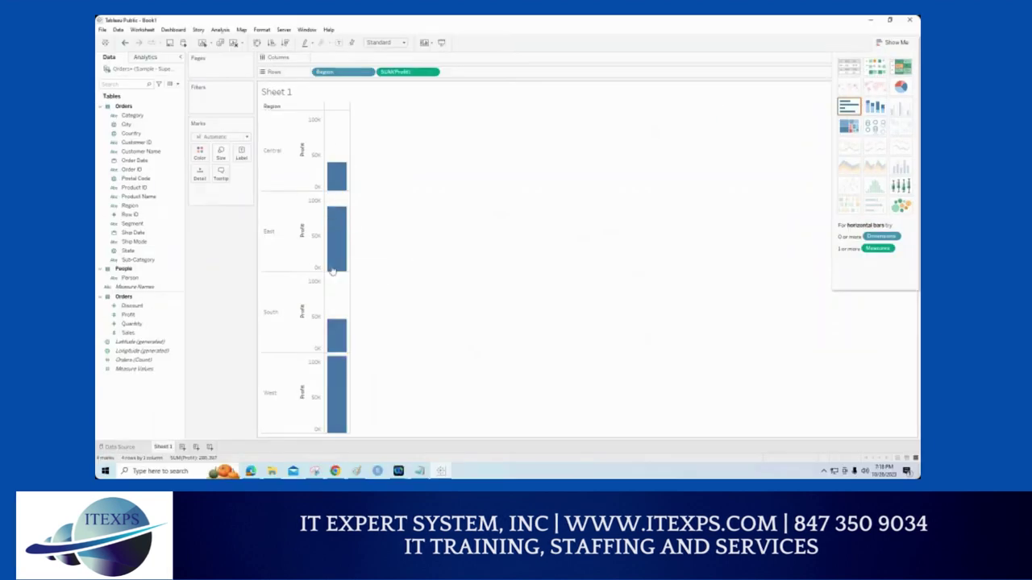
drag(332, 73, 337, 57)
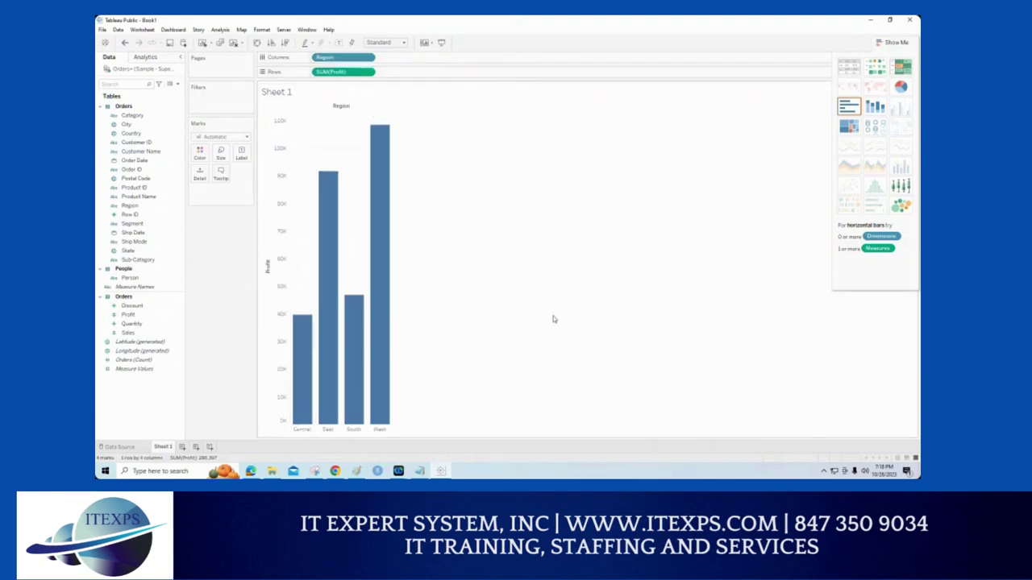
Step: Try Region on Rows ahead of Profit, return it to Columns, and inspect the bars' profit values
drag(343, 58, 322, 73)
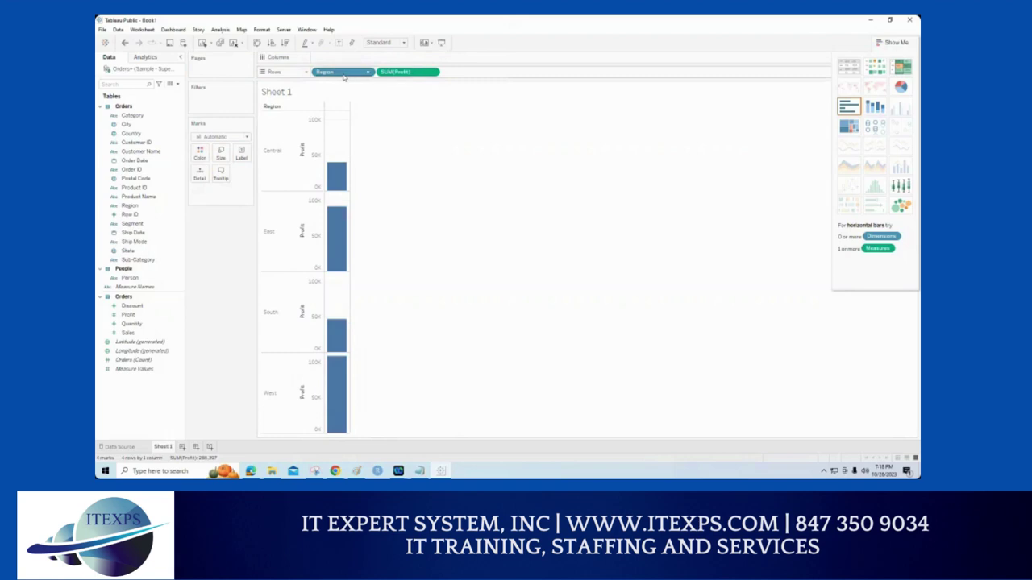
drag(343, 76, 343, 58)
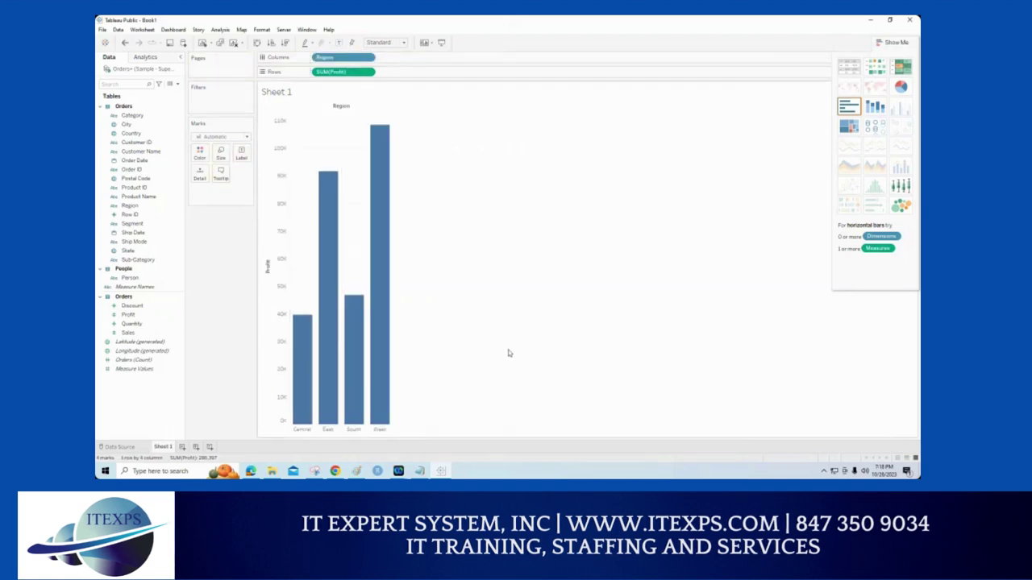
mouse_move(385, 408)
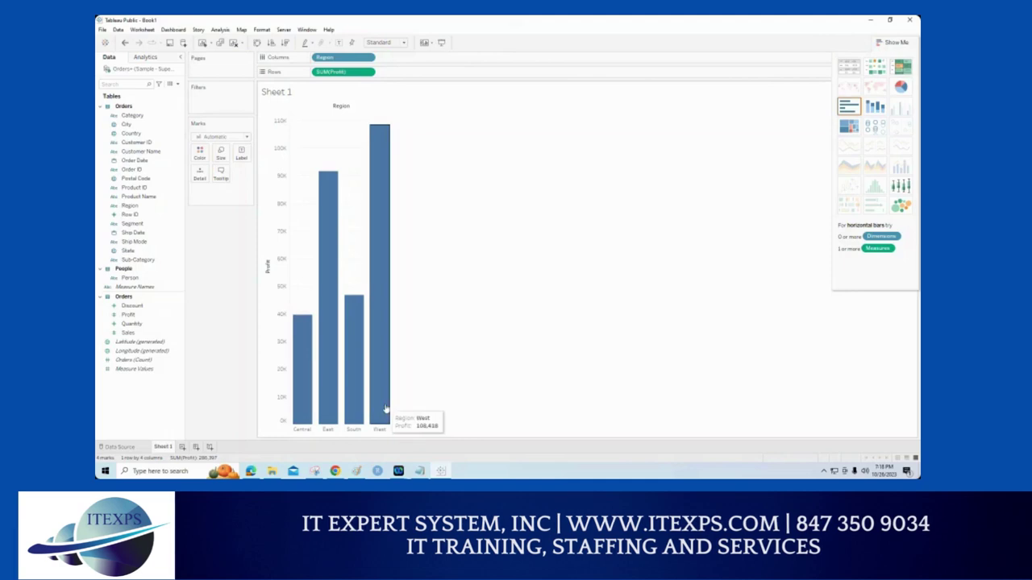
mouse_move(308, 420)
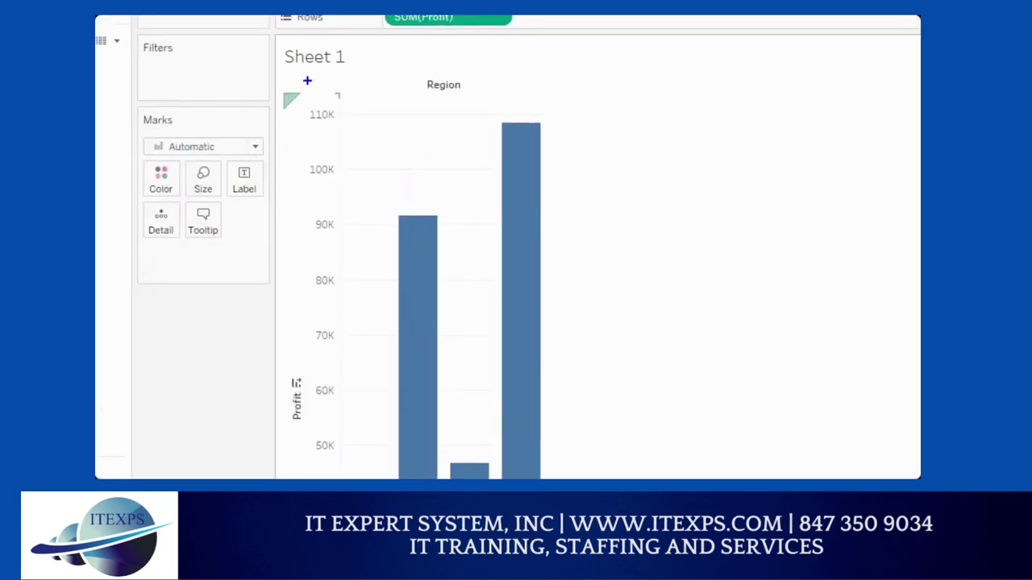
mouse_move(279, 67)
mouse_down()
mouse_move(322, 76)
mouse_move(387, 62)
mouse_move(354, 36)
mouse_move(274, 50)
mouse_move(336, 81)
mouse_up()
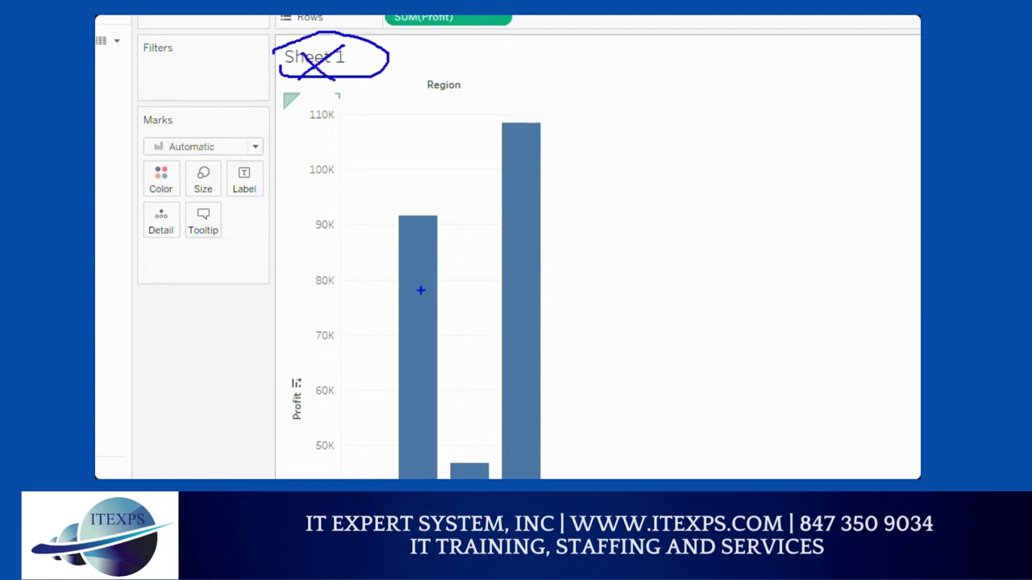
key(Escape)
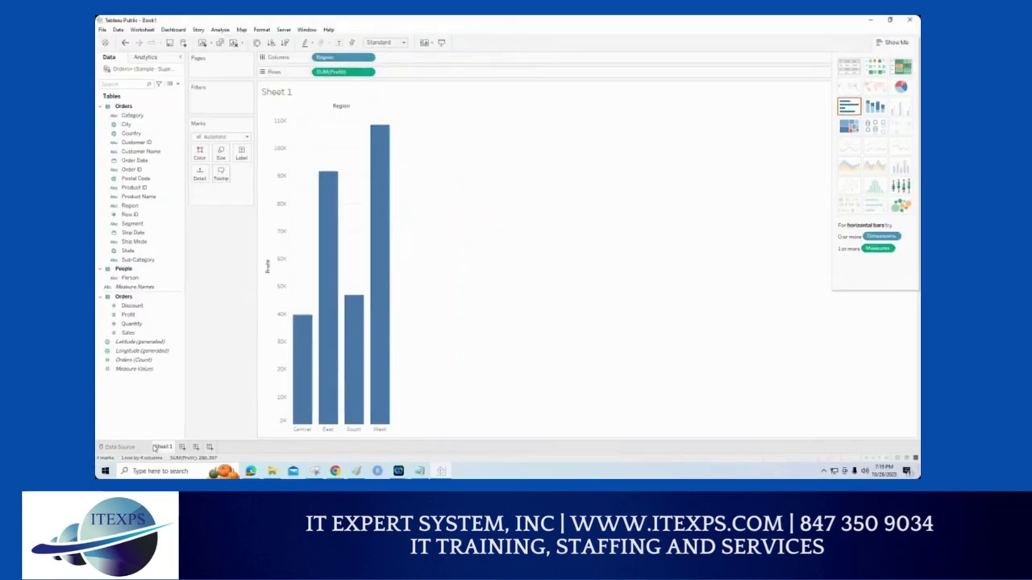
key(ctrl+1)
drag(176, 434, 154, 444)
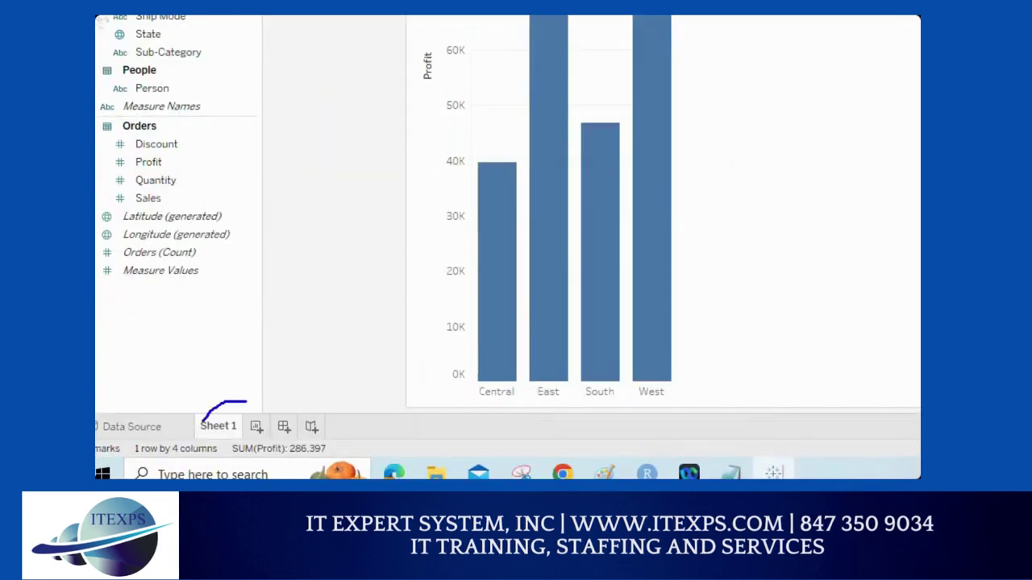
drag(202, 421, 219, 403)
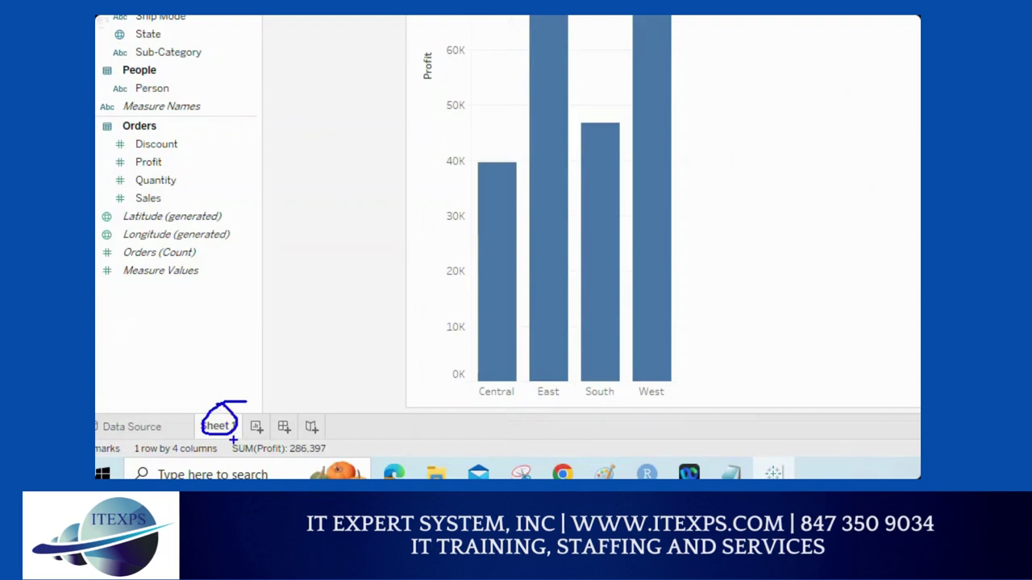
key(Escape)
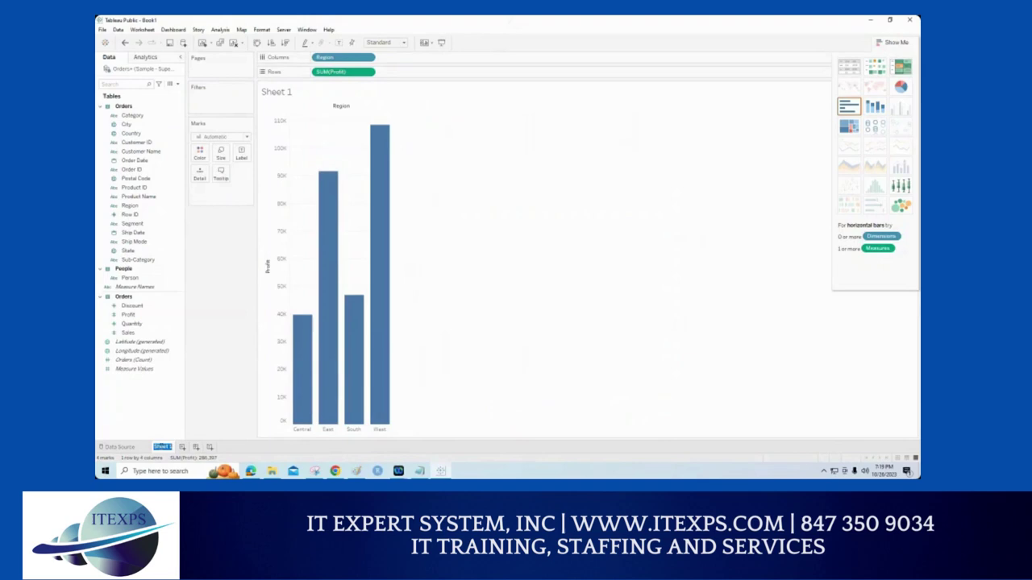
Step: Rename Sheet 1 as Region vs Profit
text(Region)
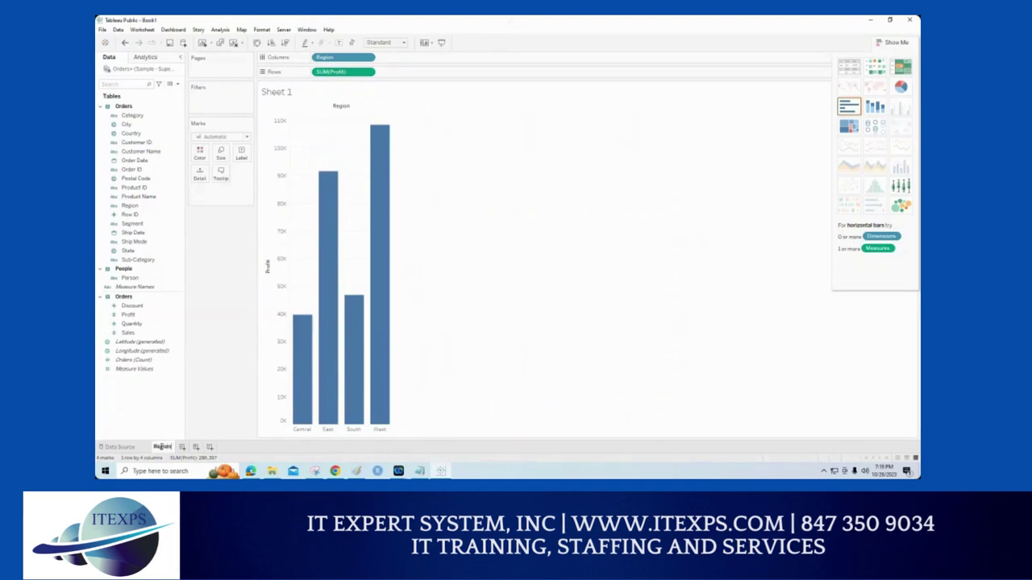
key(Return)
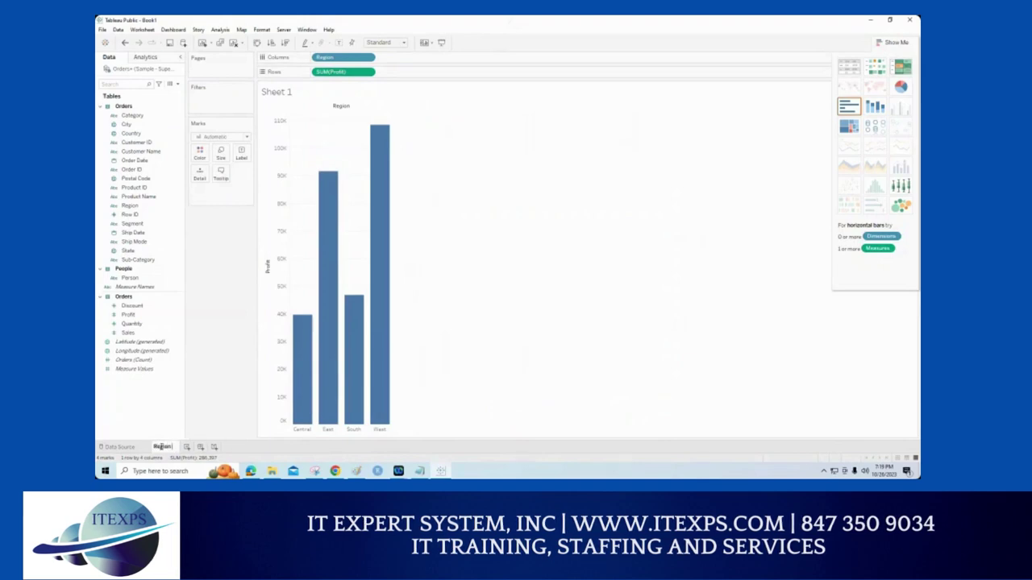
text(vs)
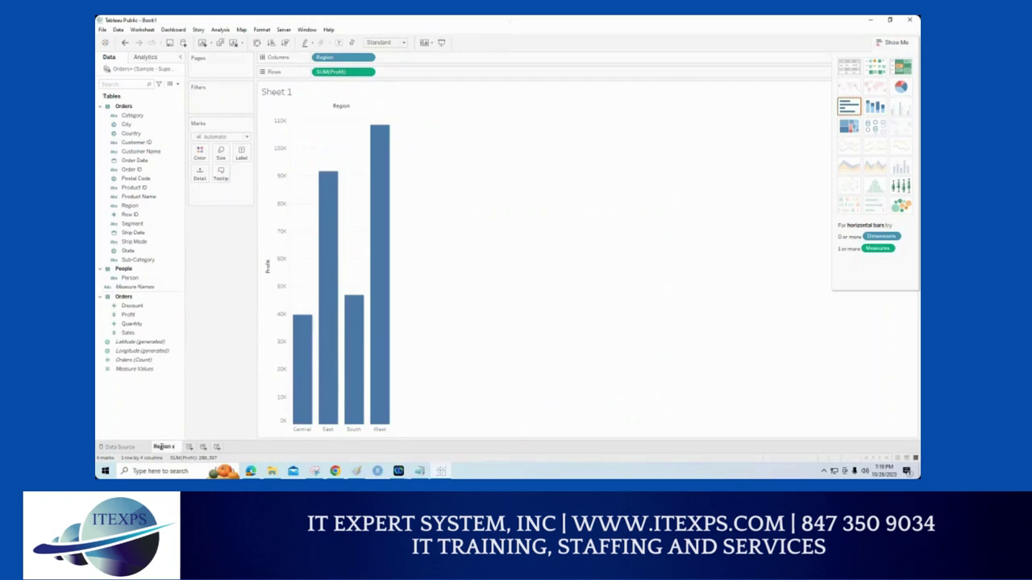
text( Profit)
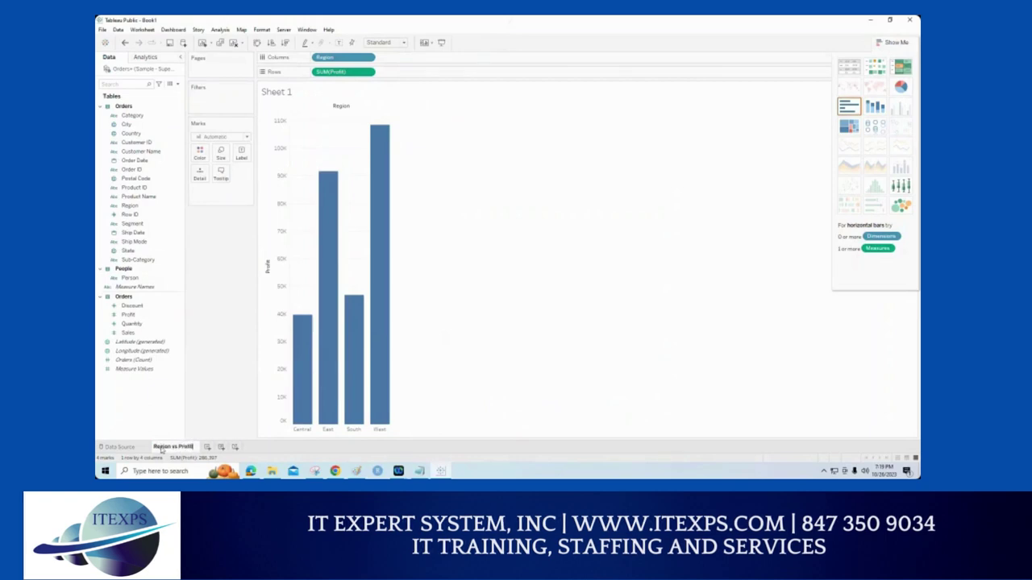
key(Return)
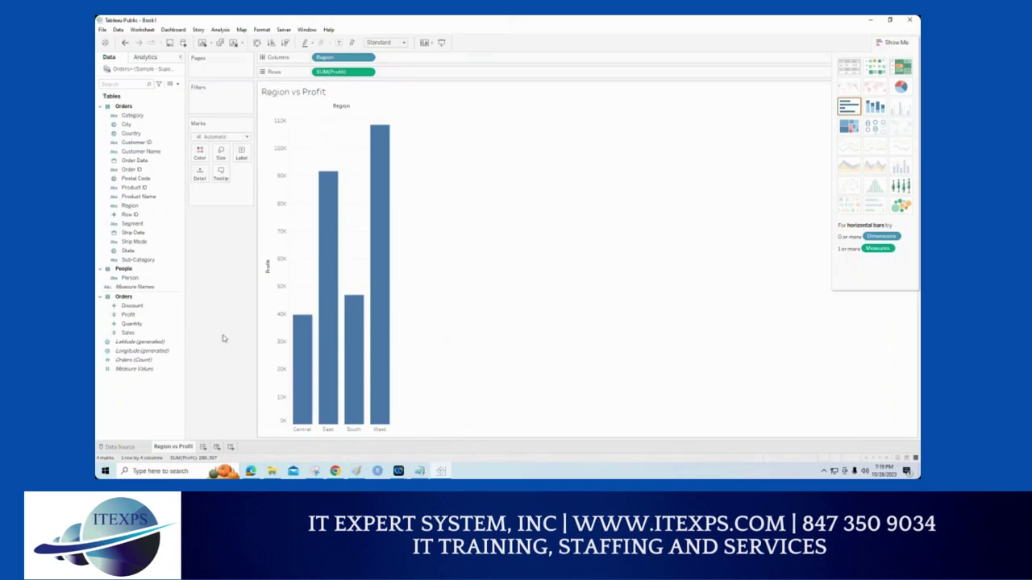
mouse_move(174, 445)
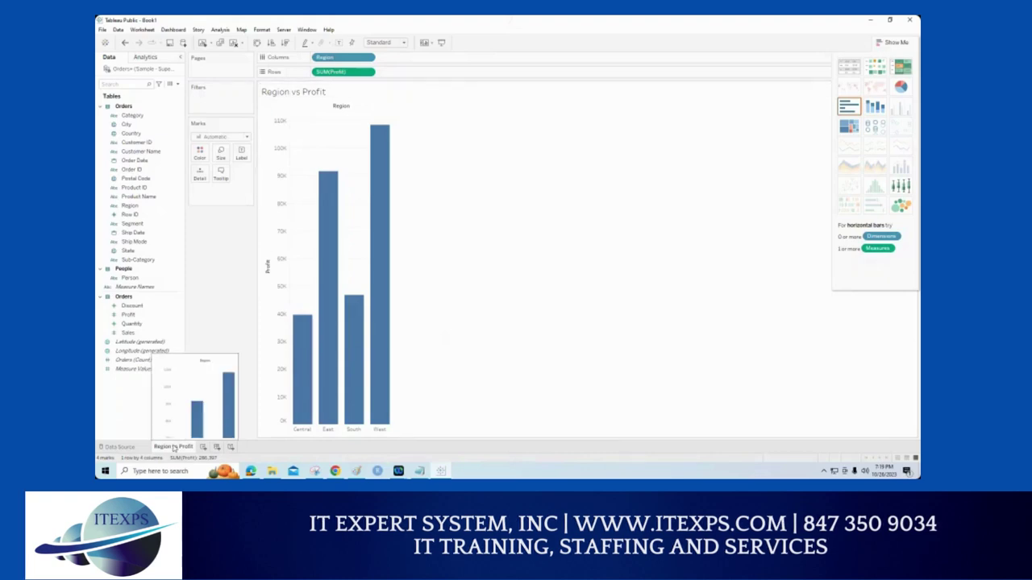
right_click(174, 448)
mouse_move(211, 439)
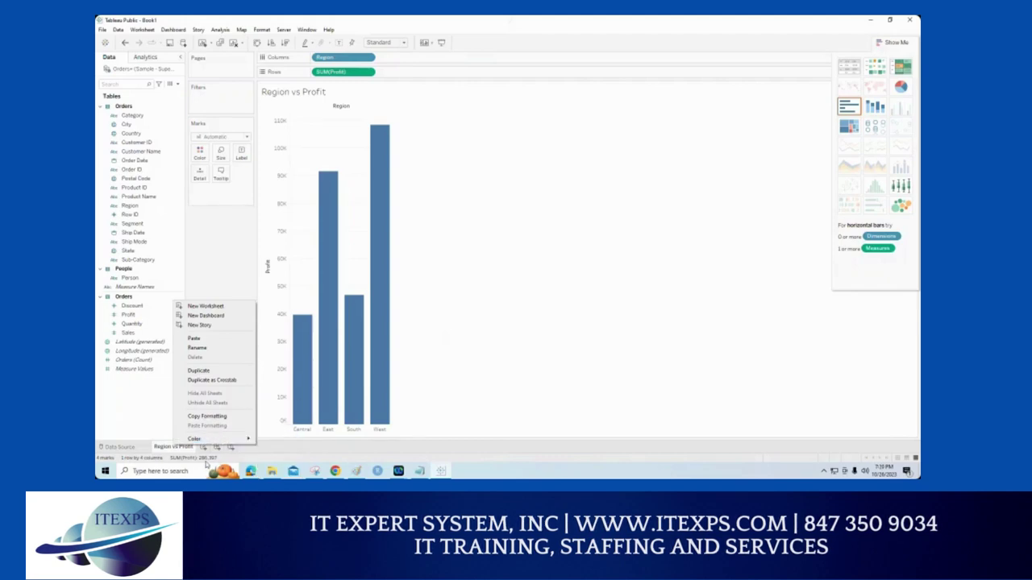
key(Escape)
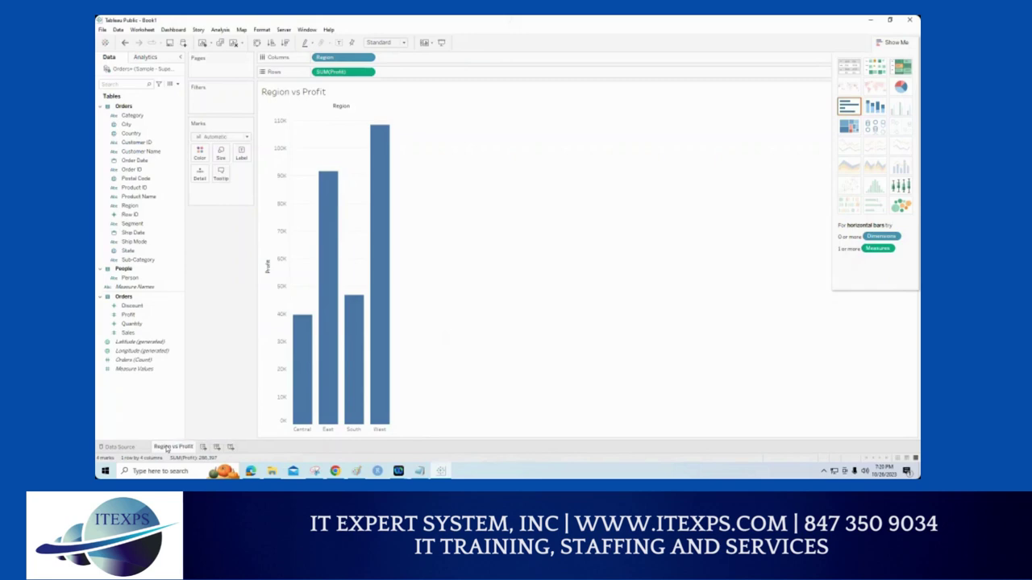
right_click(166, 449)
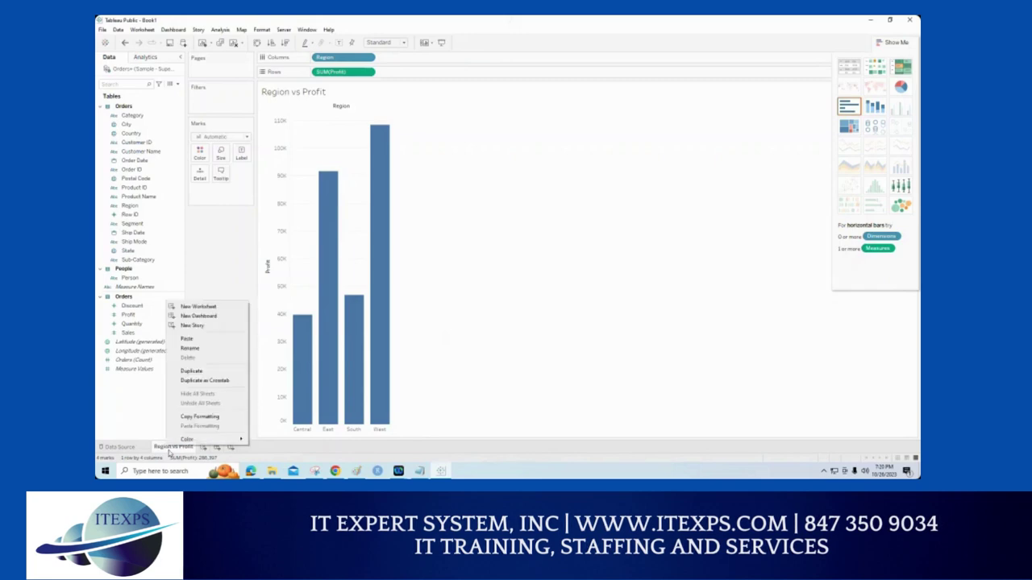
click(557, 327)
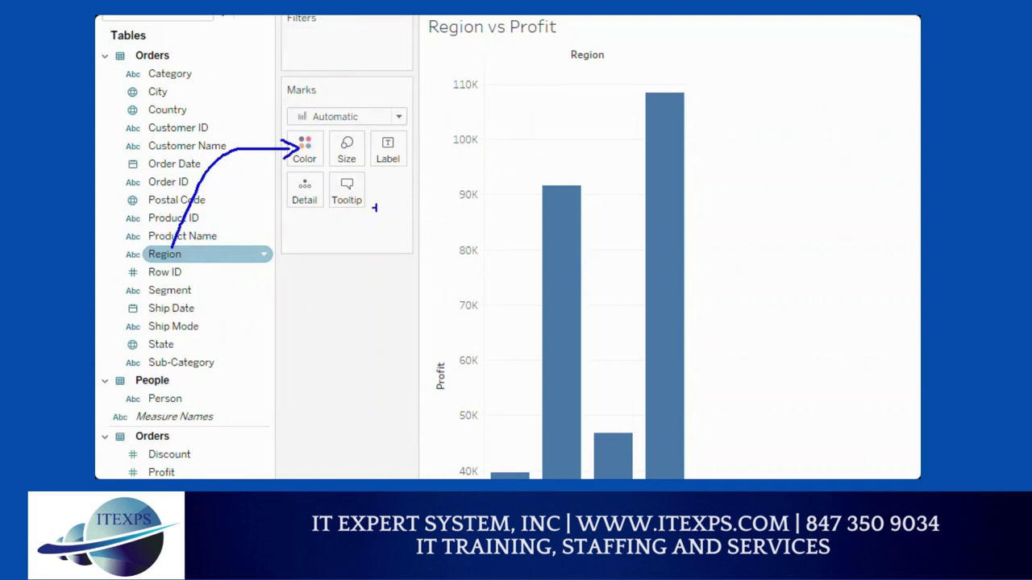
Step: Color the profit bars by region by assigning the Region field from the Orders table to the Color mark
mouse_move(489, 379)
mouse_down()
mouse_move(610, 298)
mouse_move(649, 215)
mouse_move(802, 88)
mouse_move(848, 32)
mouse_up()
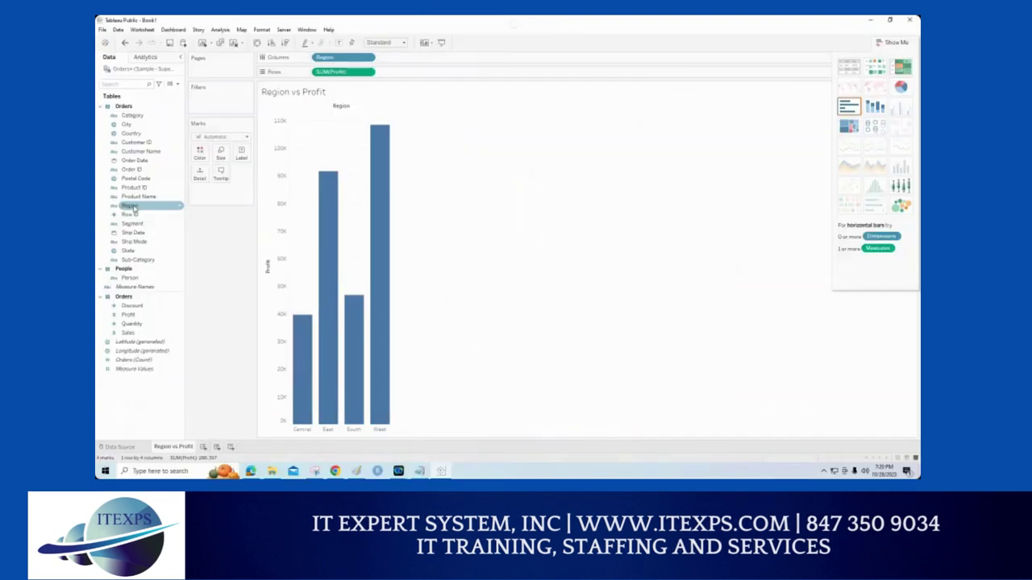
drag(132, 208, 110, 296)
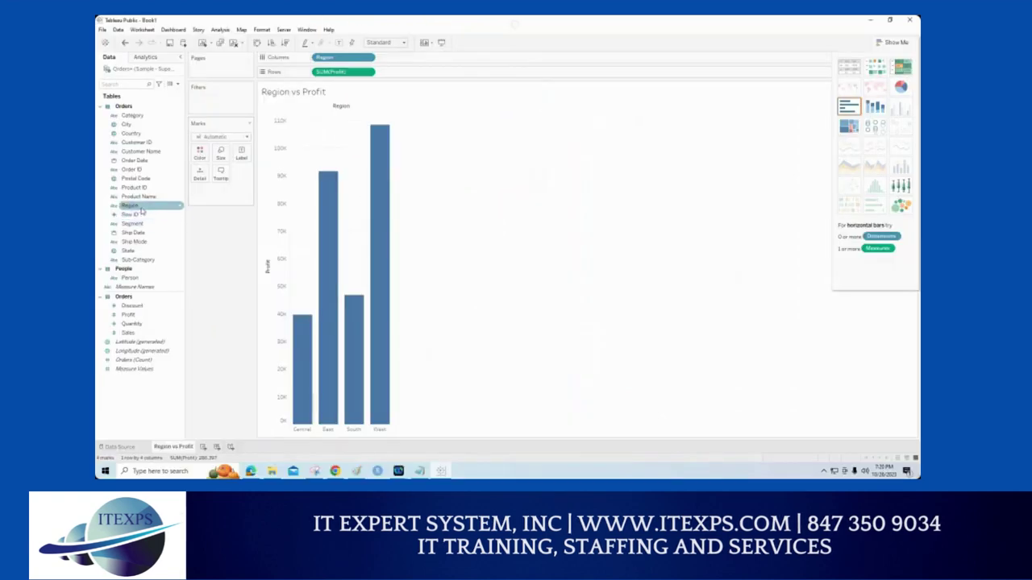
drag(141, 210, 200, 151)
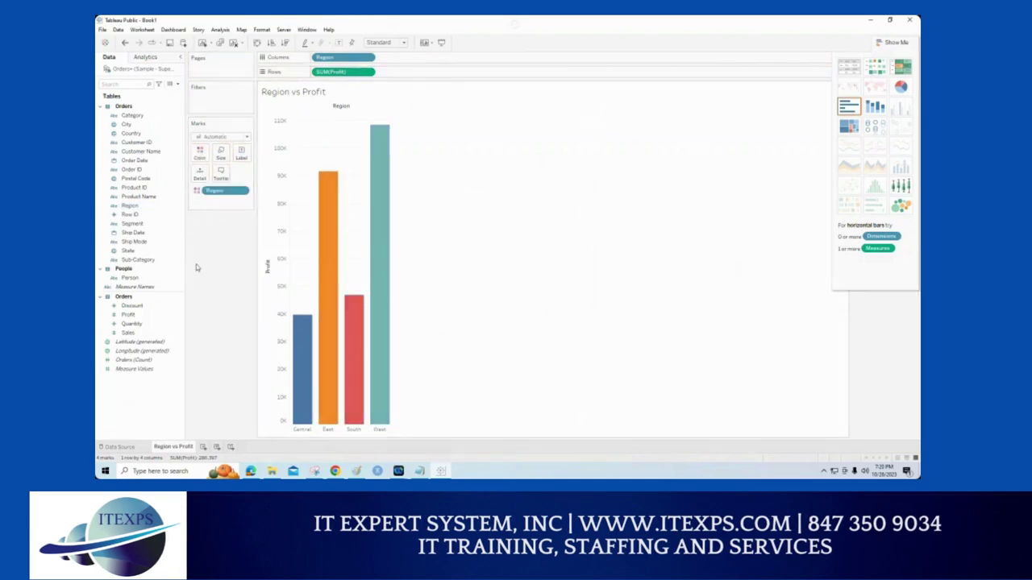
click(138, 260)
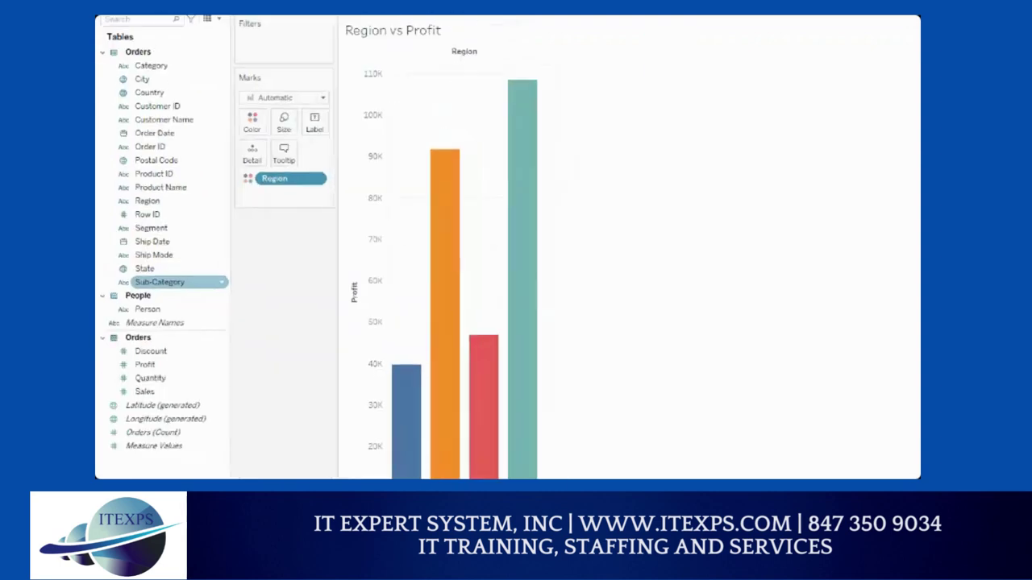
click(145, 268)
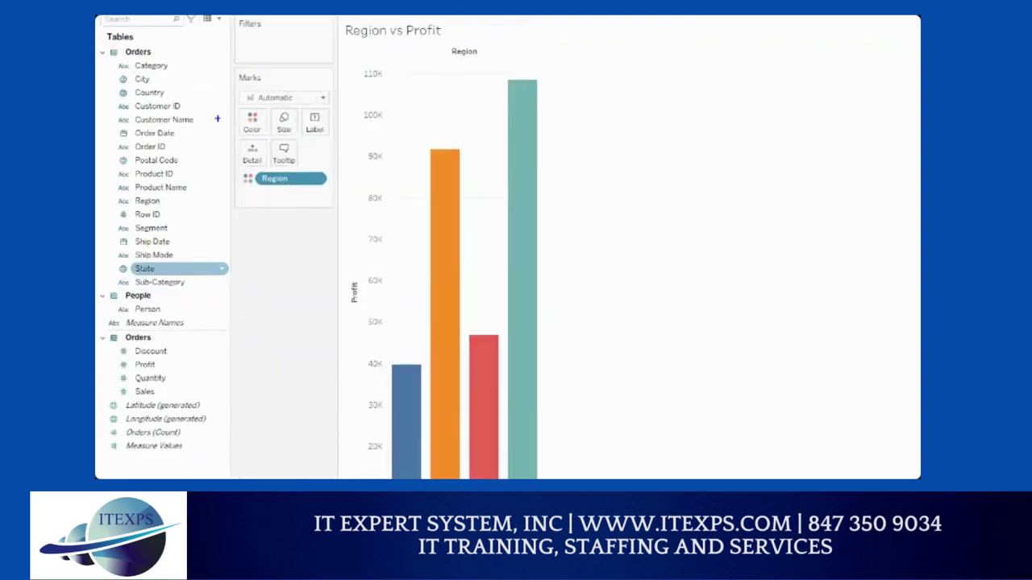
mouse_move(246, 100)
mouse_down()
mouse_move(211, 148)
mouse_move(268, 188)
mouse_move(309, 152)
mouse_move(297, 108)
mouse_move(256, 102)
mouse_up()
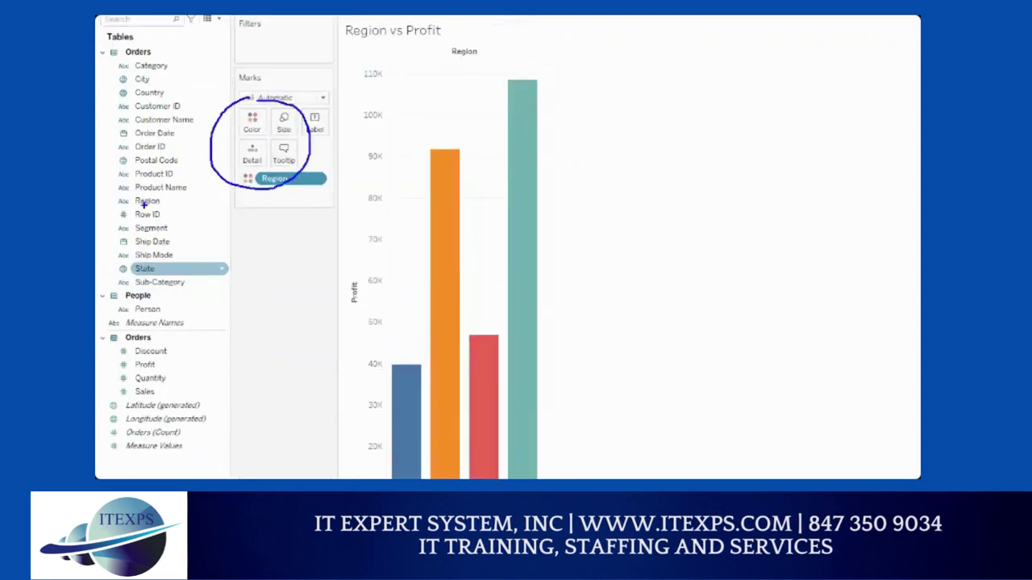
mouse_move(197, 157)
mouse_down()
mouse_move(239, 138)
mouse_move(217, 135)
mouse_move(239, 144)
mouse_up()
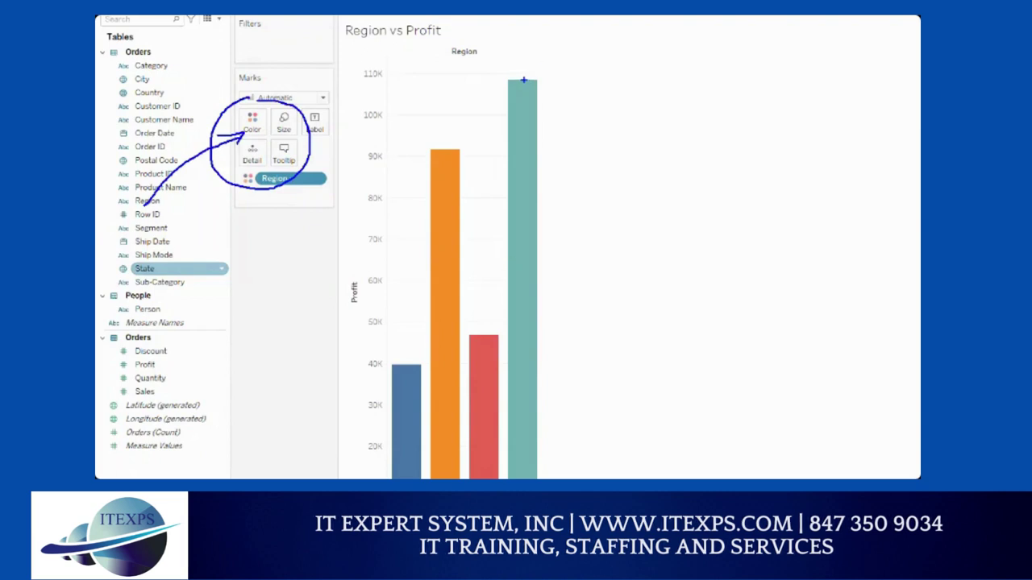
drag(526, 80, 379, 78)
drag(442, 151, 385, 152)
drag(458, 337, 393, 339)
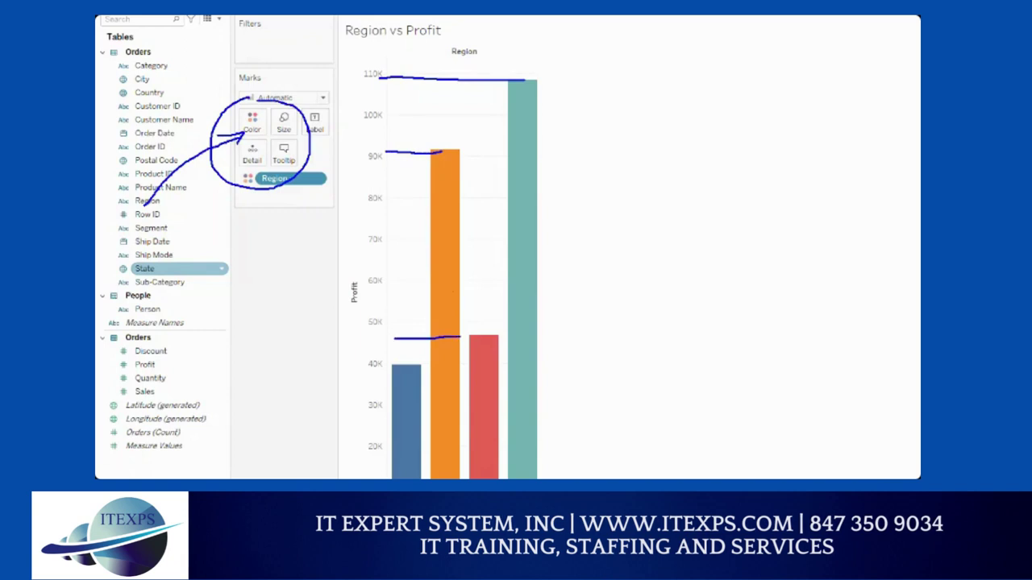
mouse_move(533, 69)
mouse_down()
mouse_move(532, 84)
mouse_move(540, 72)
mouse_move(568, 96)
mouse_up()
mouse_move(474, 131)
mouse_down()
mouse_move(451, 146)
mouse_move(460, 134)
mouse_move(459, 173)
mouse_up()
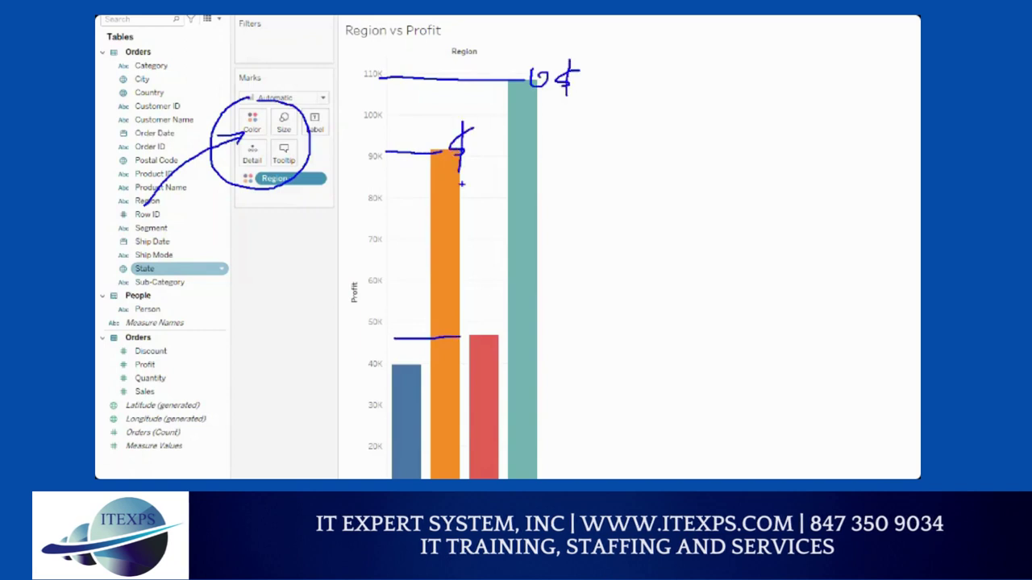
mouse_move(495, 325)
mouse_down()
mouse_move(478, 331)
mouse_move(485, 353)
mouse_up()
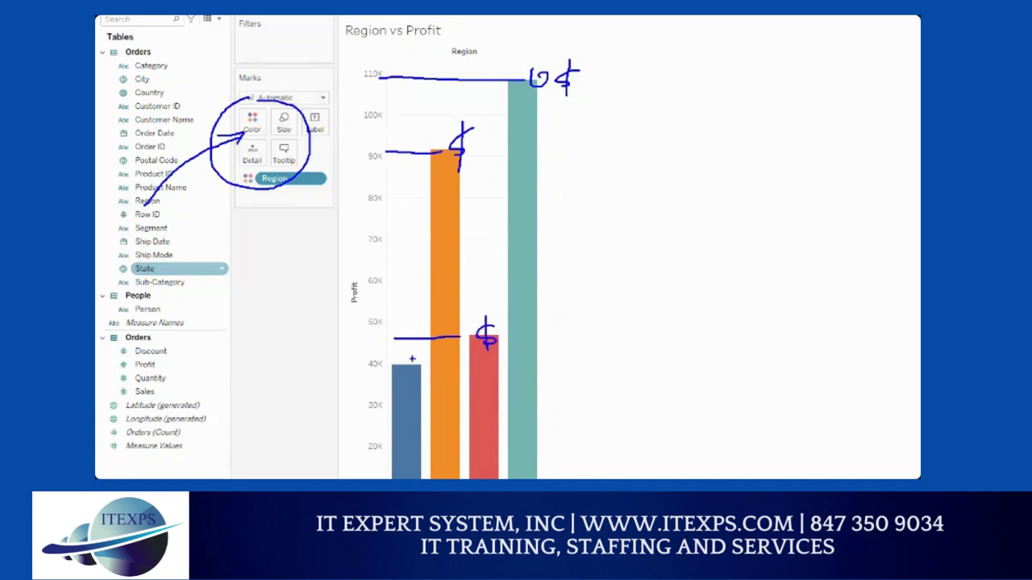
mouse_move(410, 361)
mouse_down()
mouse_move(395, 380)
mouse_move(404, 369)
mouse_move(404, 392)
mouse_up()
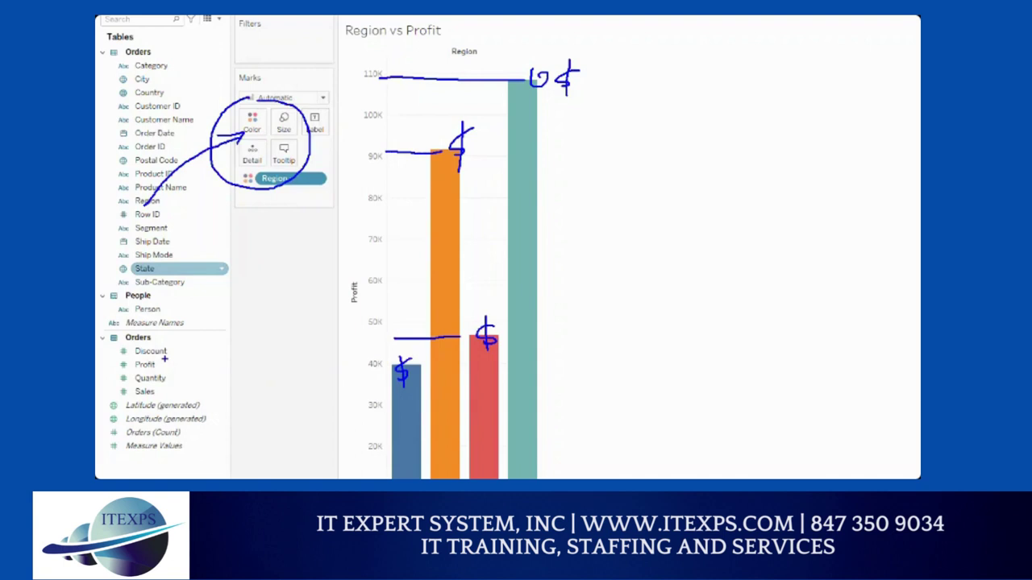
mouse_move(156, 365)
mouse_down()
mouse_move(234, 360)
mouse_move(303, 327)
mouse_move(334, 276)
mouse_move(345, 189)
mouse_move(327, 126)
mouse_up()
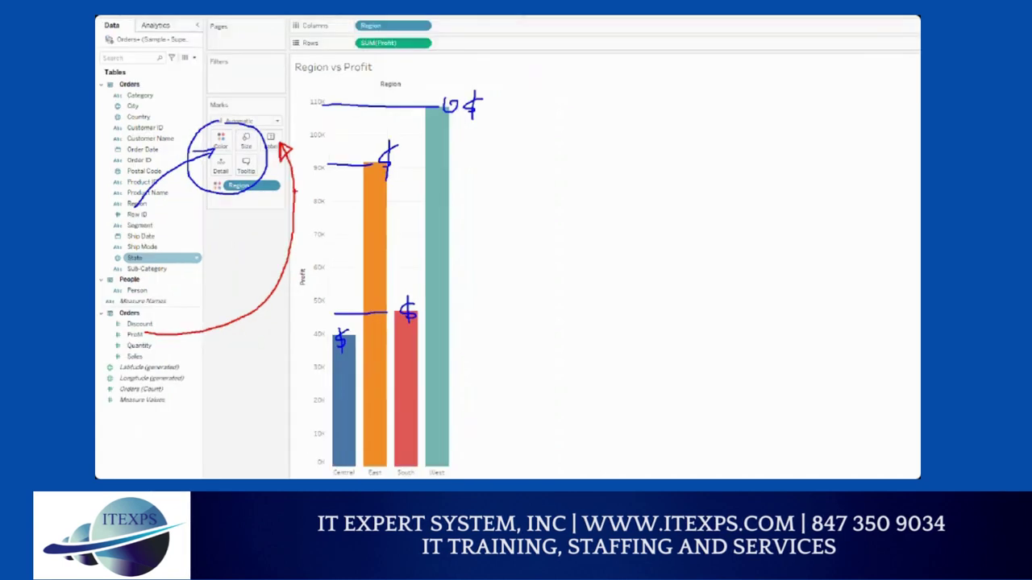
Step: Label each bar with its summed profit by assigning the Profit measure from the Orders table to the Label mark
click(135, 334)
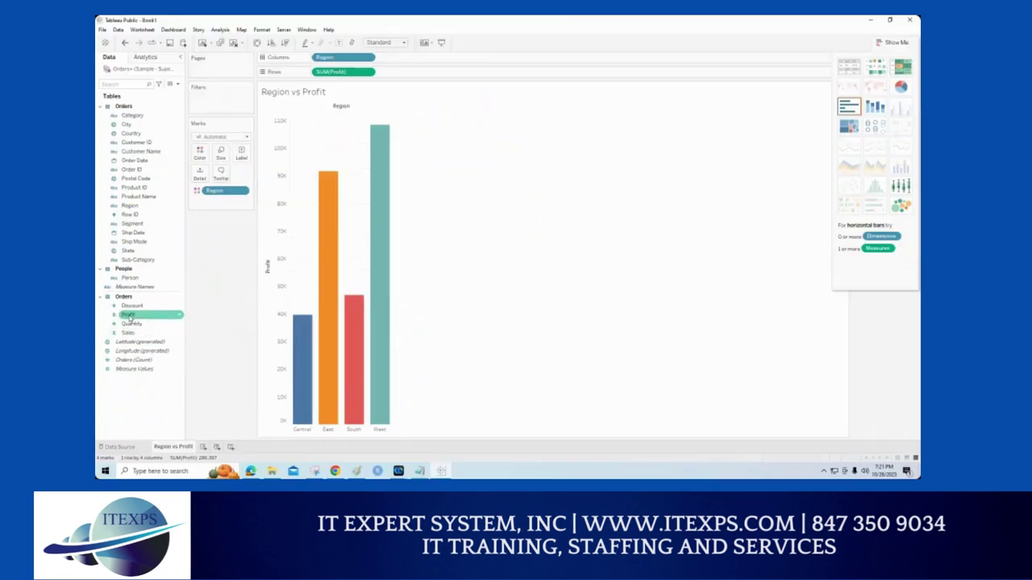
drag(129, 317, 241, 154)
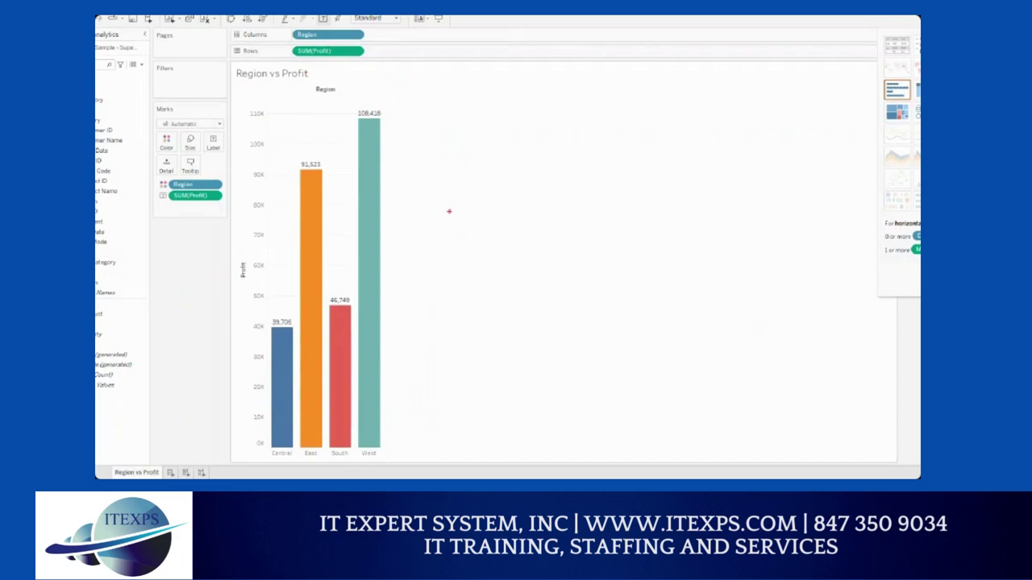
mouse_move(478, 159)
mouse_down()
mouse_move(477, 180)
mouse_move(487, 159)
mouse_move(487, 179)
mouse_move(476, 188)
mouse_up()
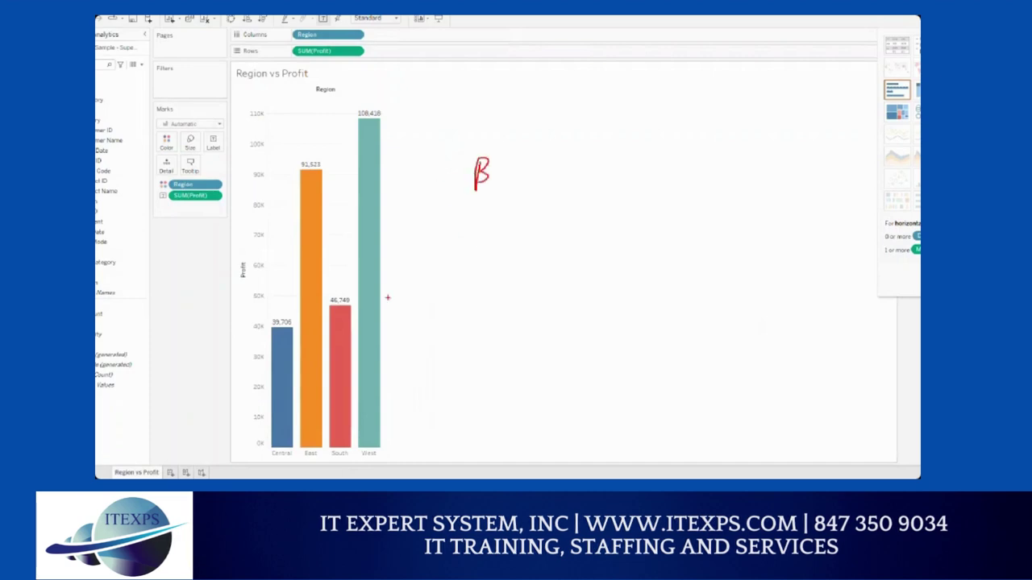
mouse_move(533, 235)
mouse_down()
mouse_move(530, 316)
mouse_move(635, 320)
mouse_up()
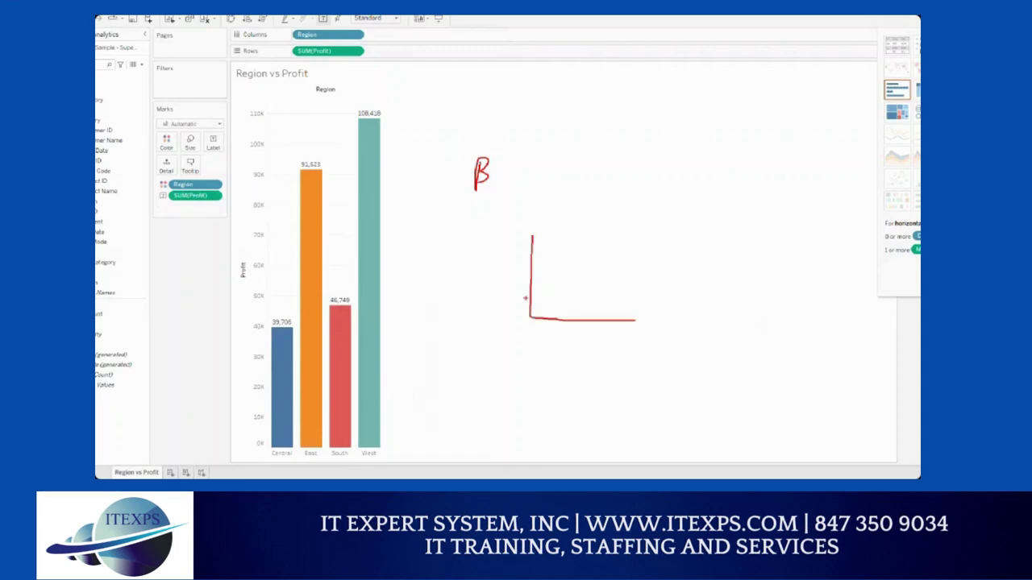
Step: Sort the region bars by profit in ascending order, switch between both sort directions, and leave them in descending order
key(Escape)
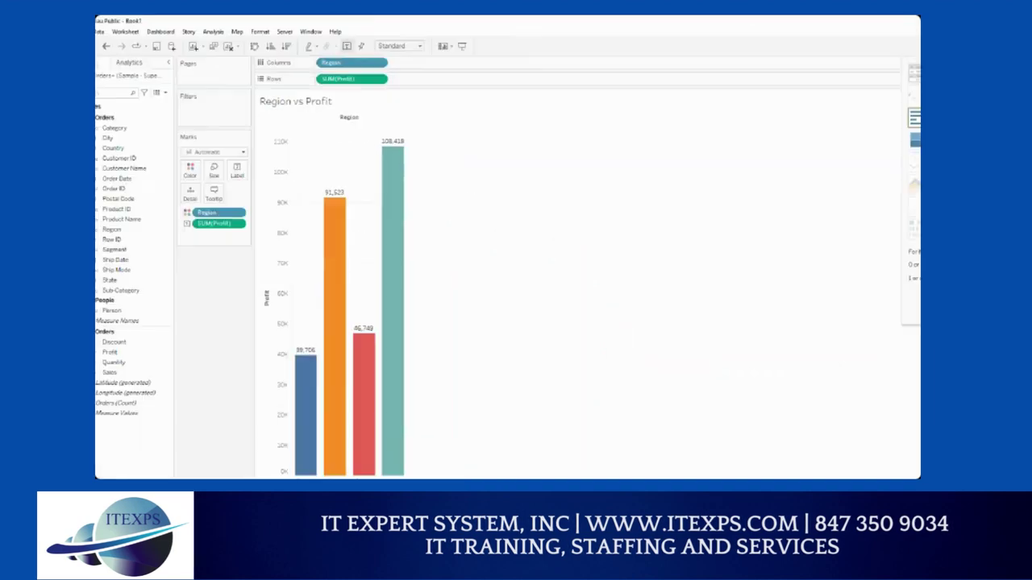
drag(267, 37, 273, 53)
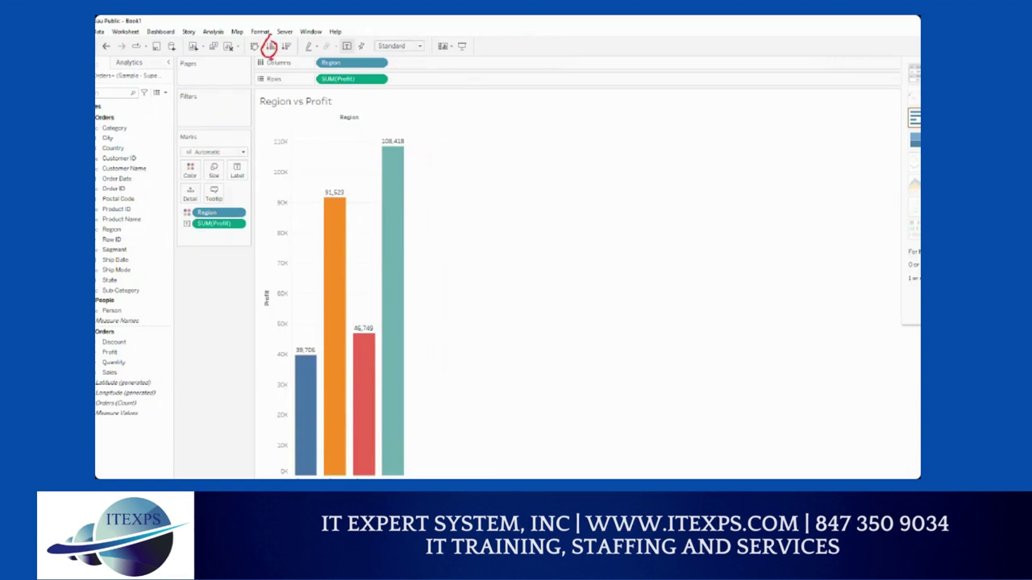
key(Escape)
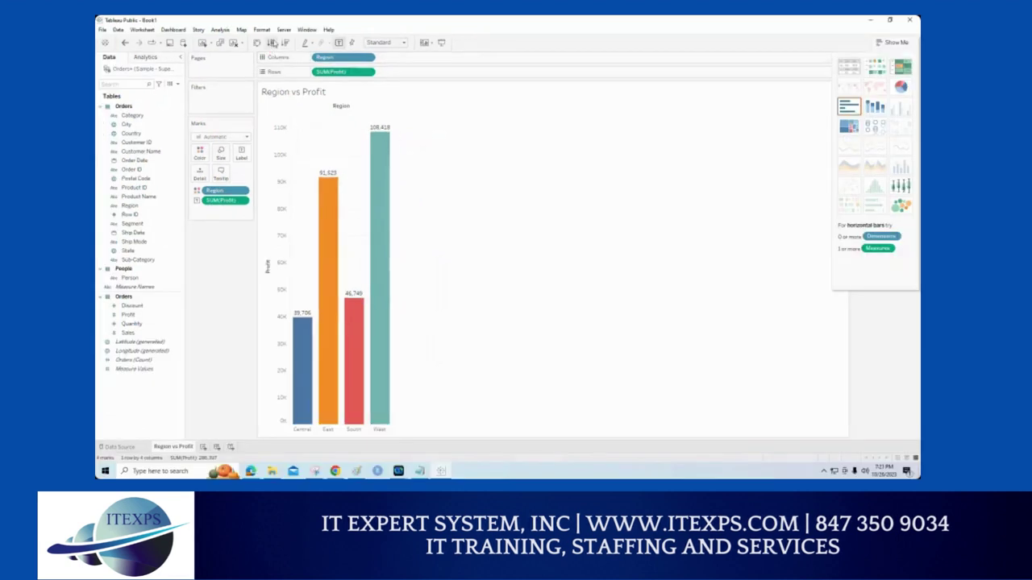
click(273, 42)
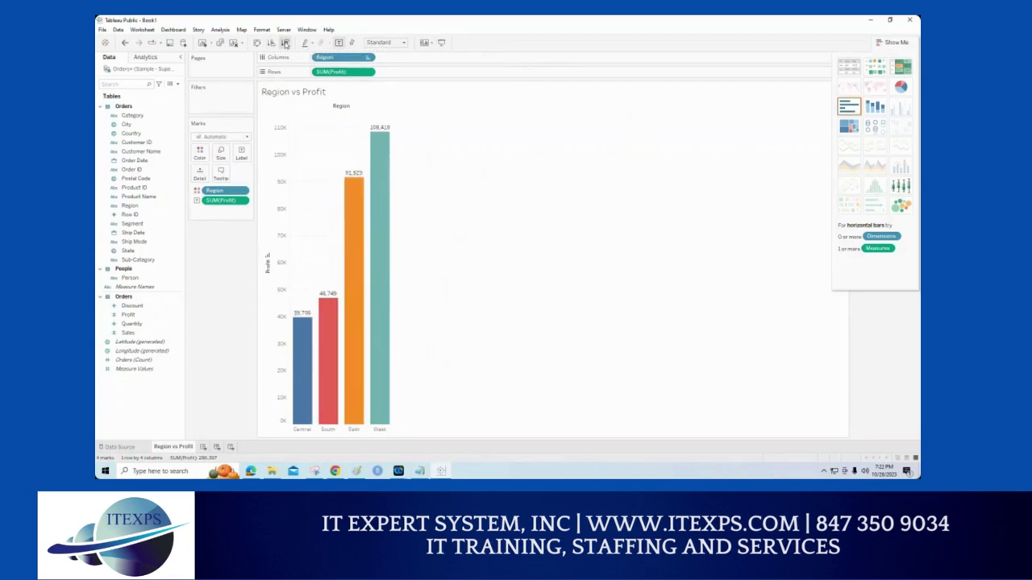
click(284, 44)
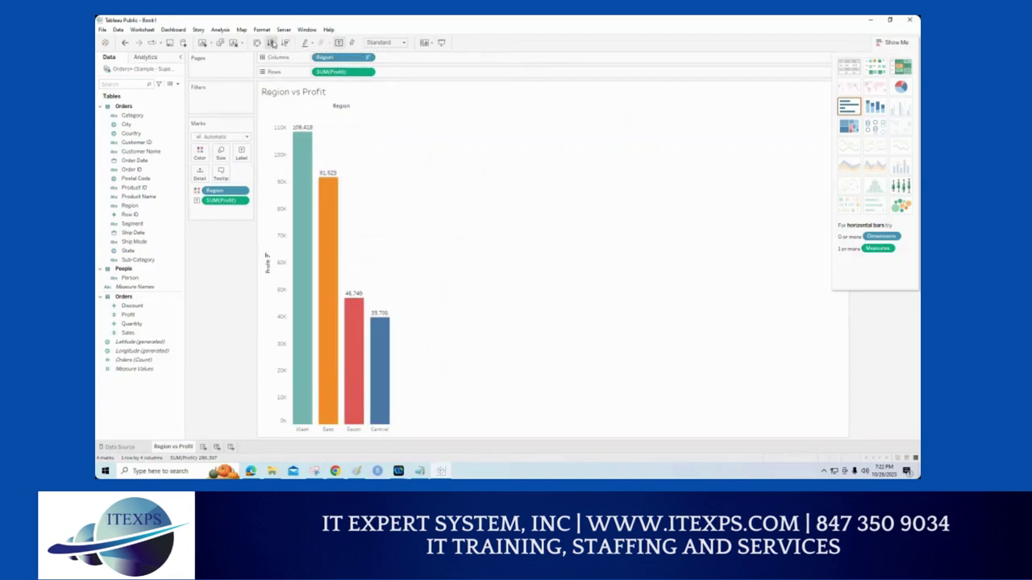
click(272, 43)
click(285, 44)
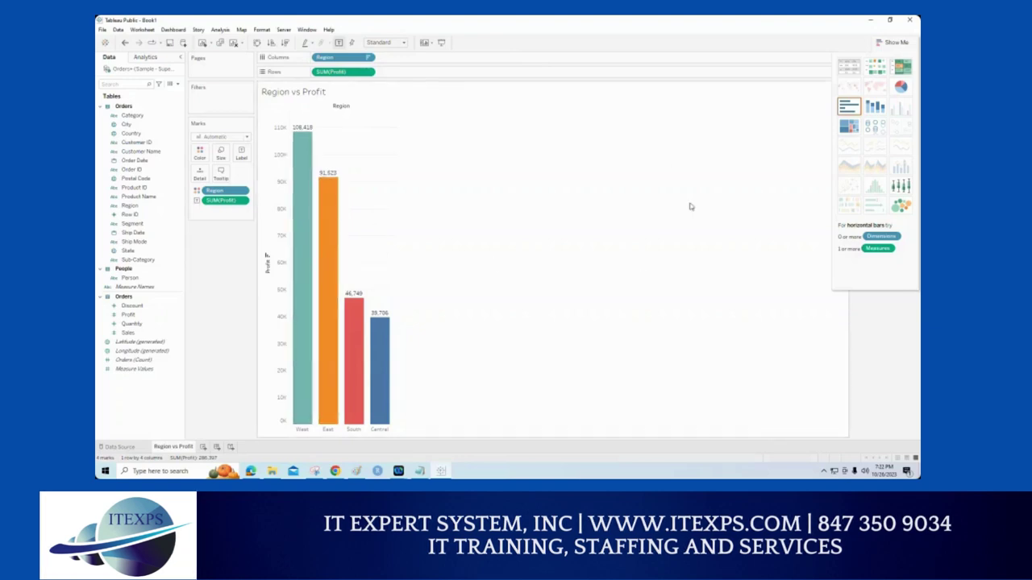
Step: Open the view fit options for the Region vs Profit chart
click(387, 42)
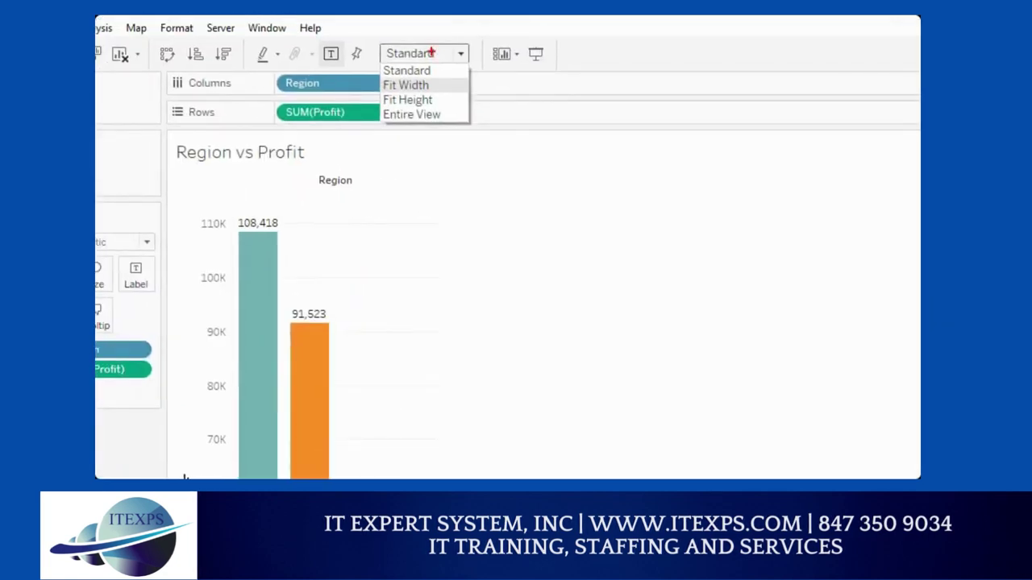
drag(459, 44, 460, 68)
mouse_move(408, 193)
mouse_down()
mouse_move(666, 191)
mouse_move(771, 250)
mouse_move(366, 245)
mouse_move(372, 196)
mouse_up()
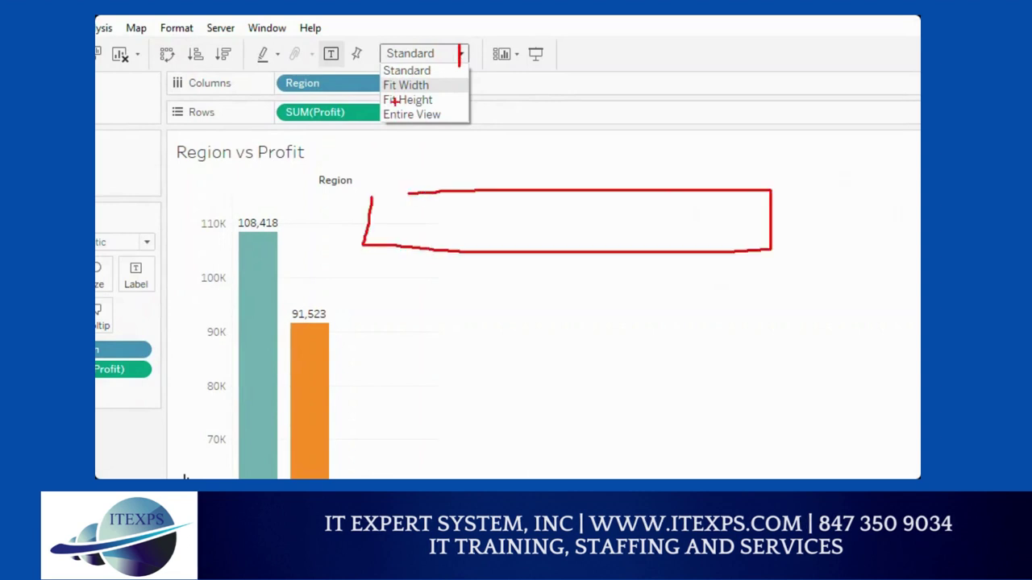
mouse_move(435, 75)
mouse_down()
mouse_move(381, 81)
mouse_move(452, 84)
mouse_move(420, 78)
mouse_up()
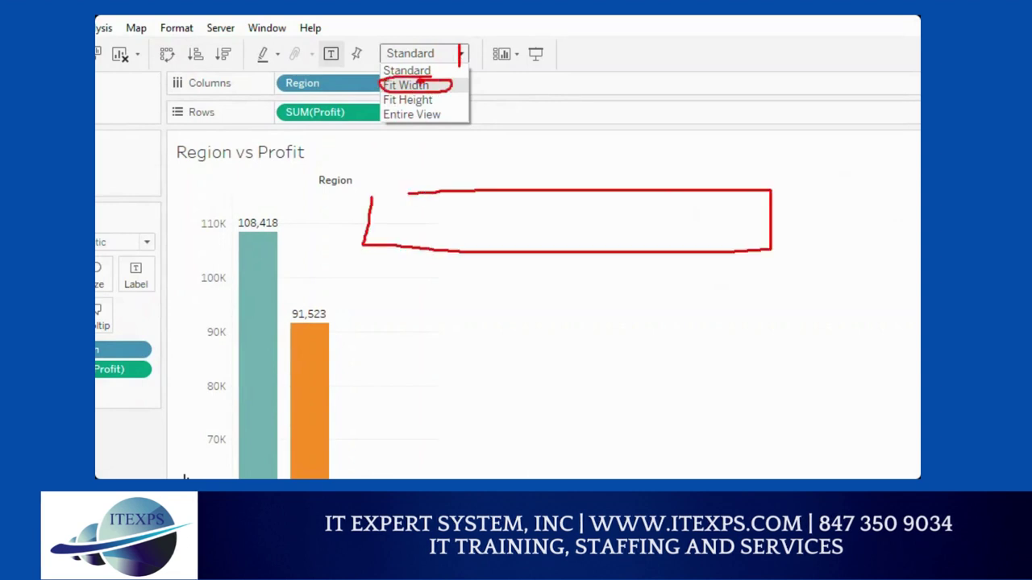
key(Escape)
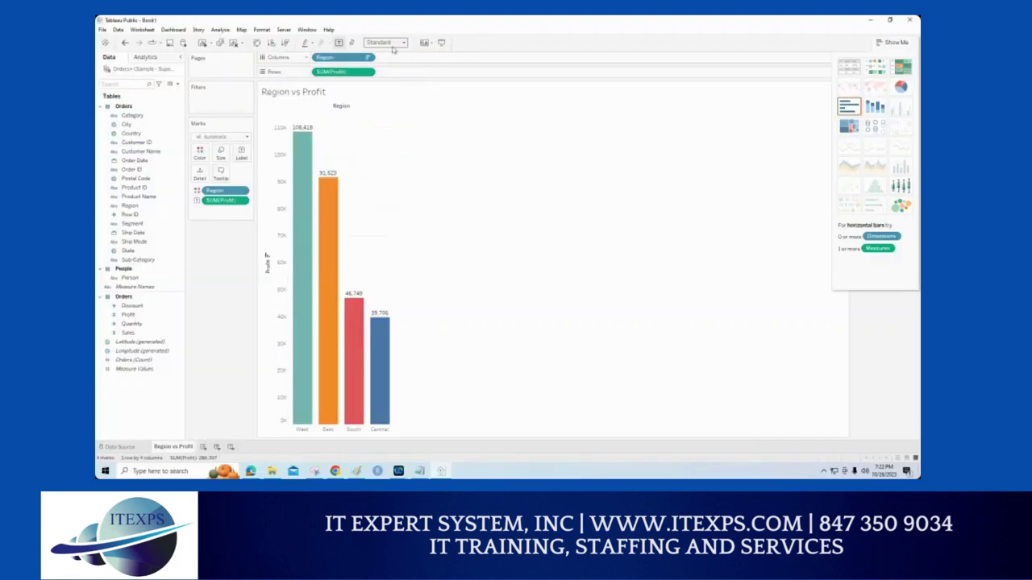
click(403, 42)
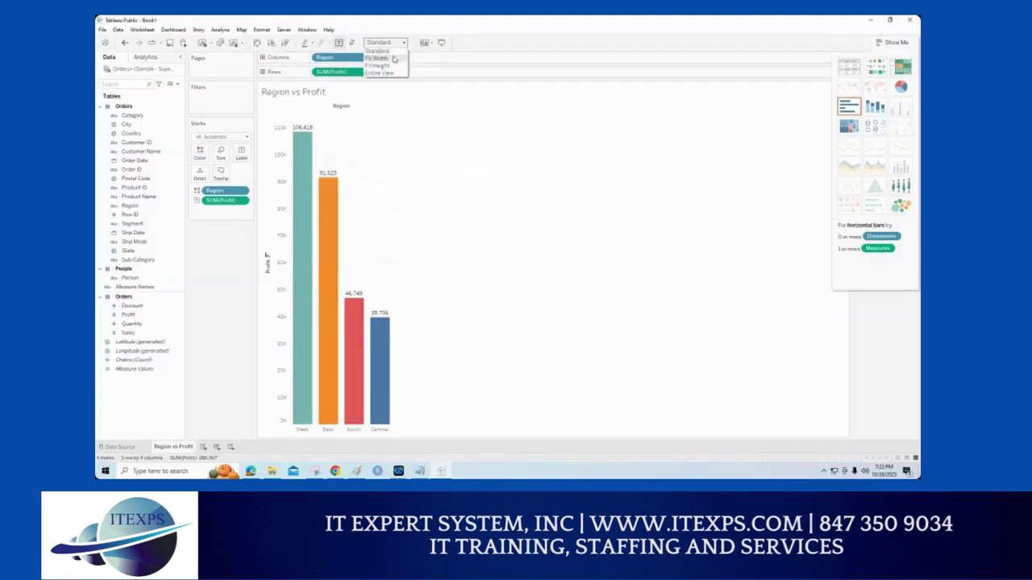
Step: Fit the Region vs Profit bar chart to the full width of the view
click(395, 51)
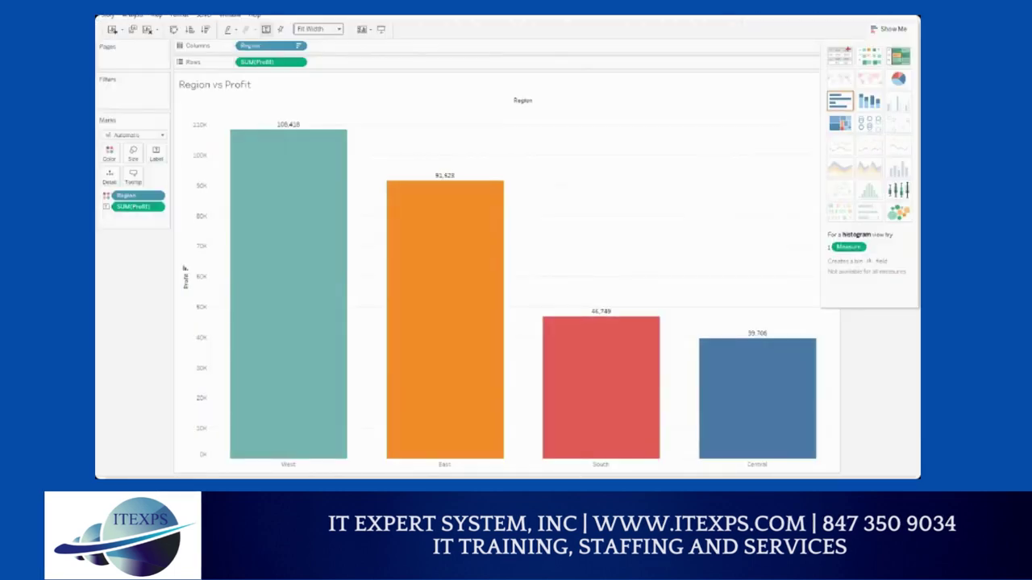
mouse_move(851, 46)
mouse_down()
mouse_move(832, 56)
mouse_move(856, 45)
mouse_move(866, 61)
mouse_move(908, 51)
mouse_up()
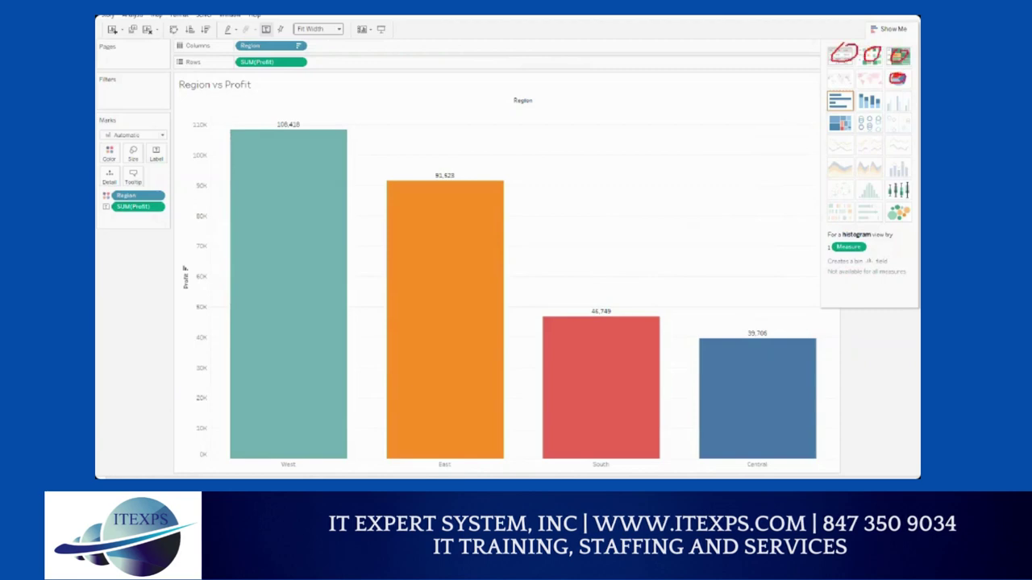
mouse_move(854, 97)
mouse_down()
mouse_move(878, 119)
mouse_move(896, 234)
mouse_up()
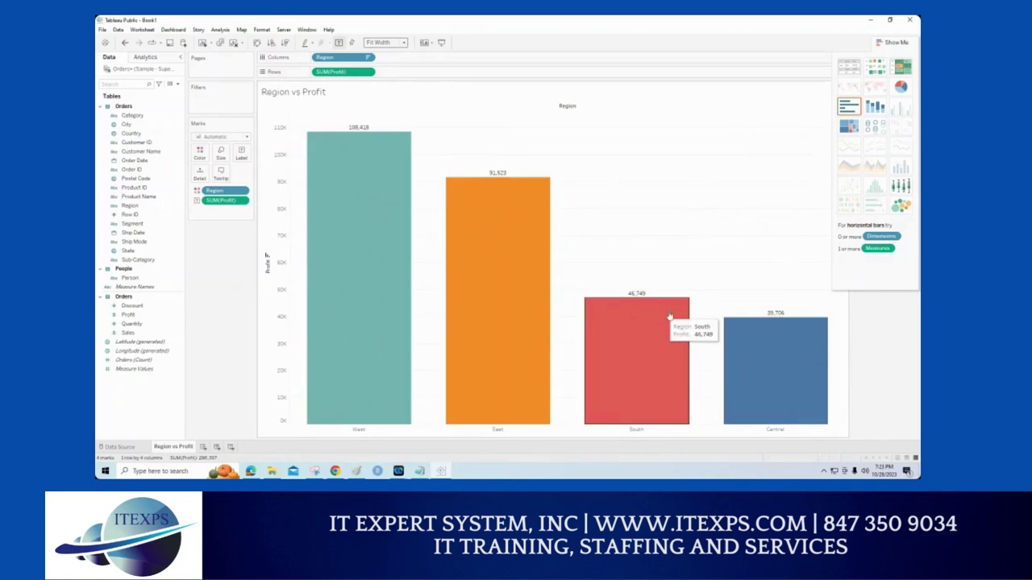
Step: Show the Region vs Profit data as a text table and a pie chart, ending with packed bubbles
click(852, 68)
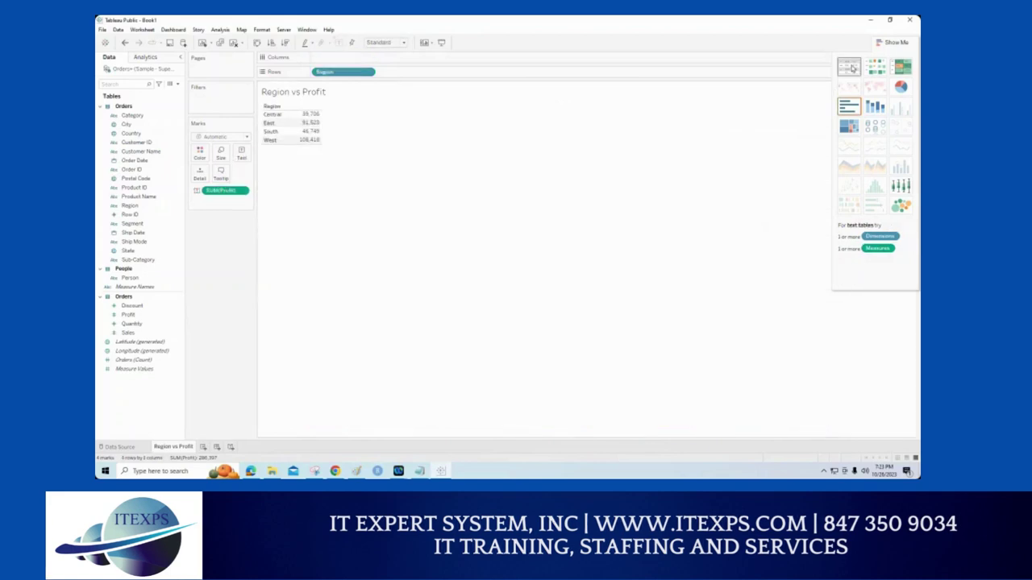
click(900, 87)
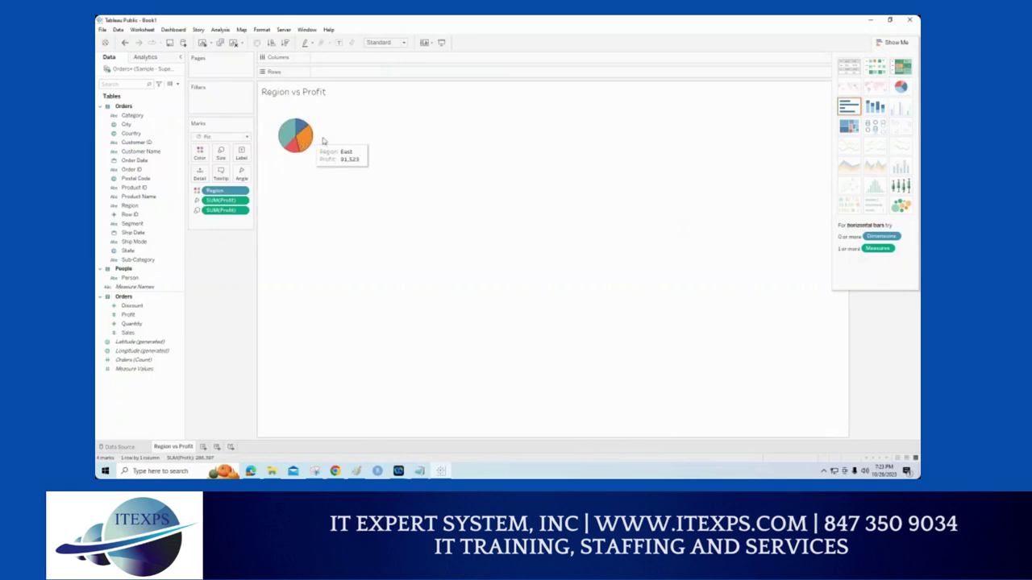
click(902, 205)
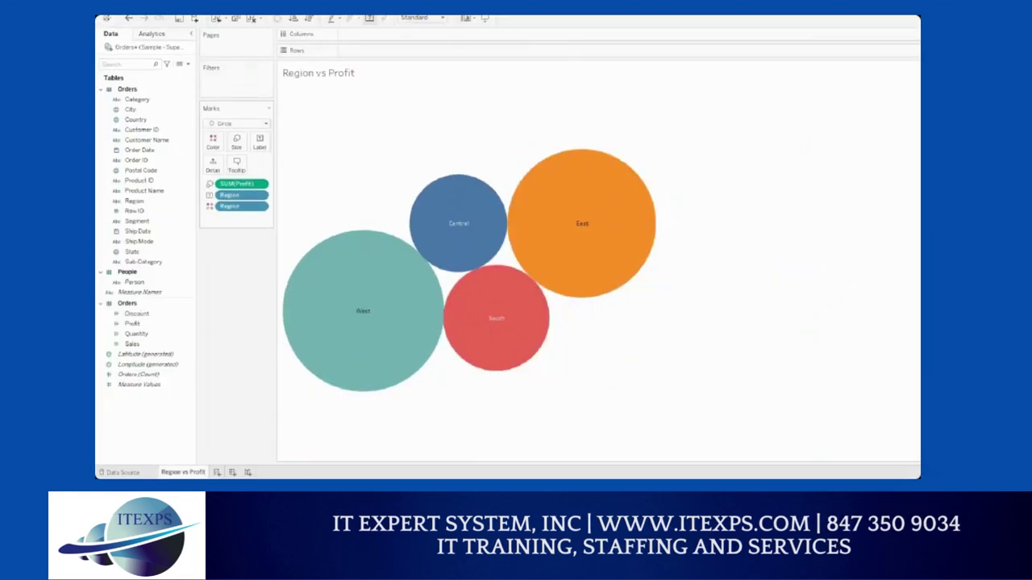
Step: Add the Profit measure to the labels of the region bubbles
drag(133, 324, 258, 143)
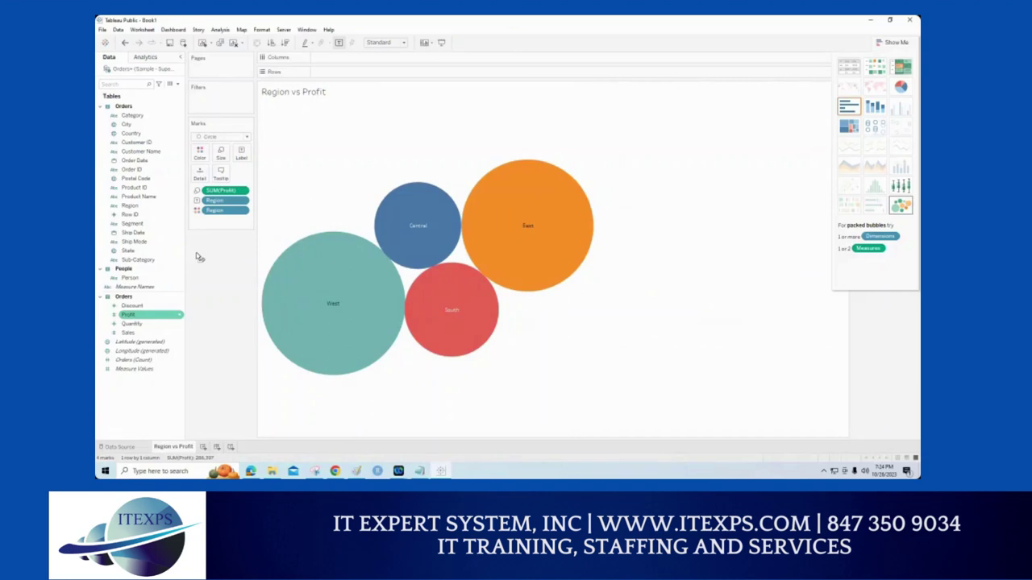
drag(200, 257, 242, 155)
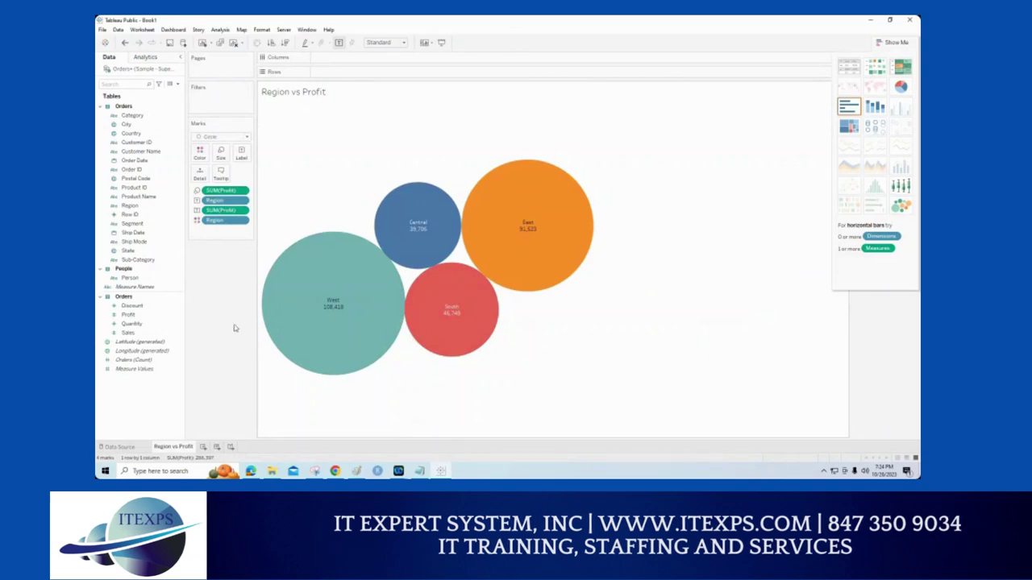
mouse_move(191, 185)
mouse_down()
mouse_move(182, 234)
mouse_move(208, 242)
mouse_up()
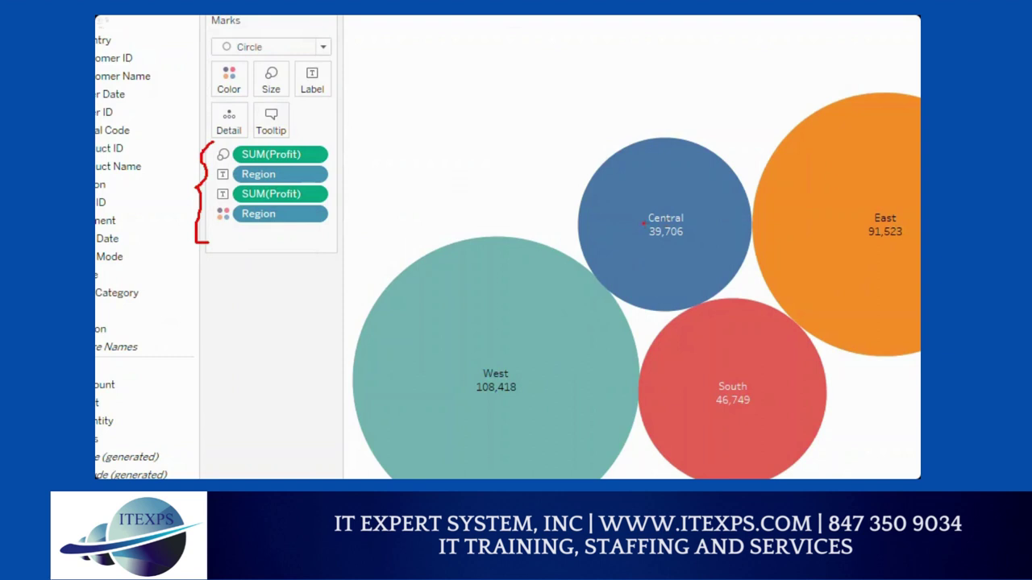
drag(636, 219, 636, 248)
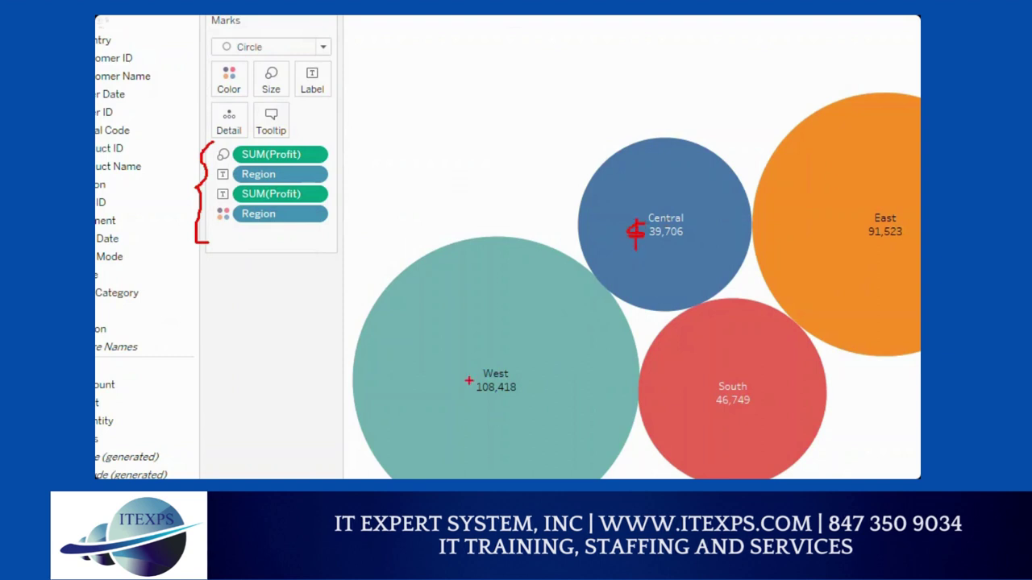
drag(471, 366, 462, 395)
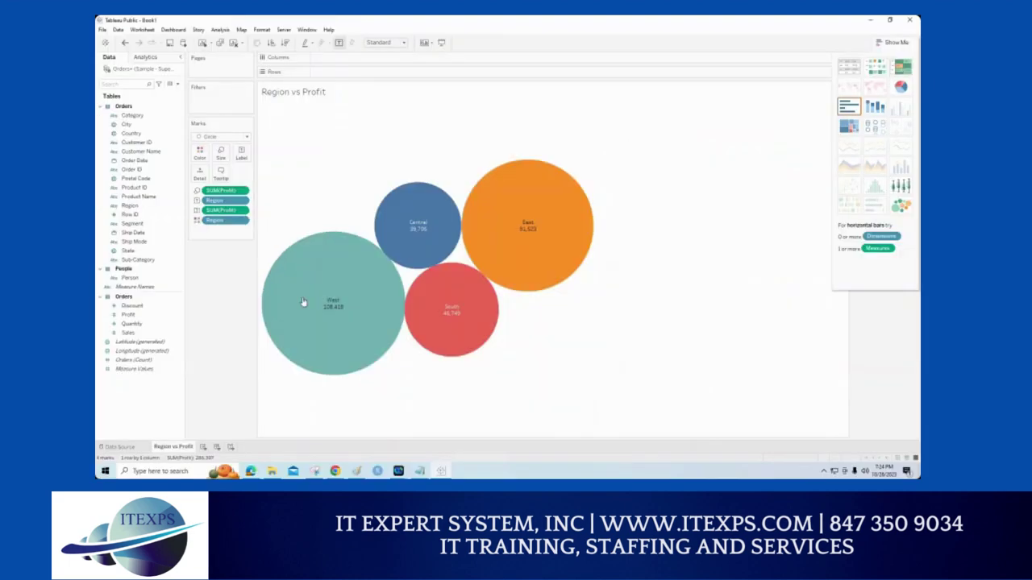
mouse_move(341, 304)
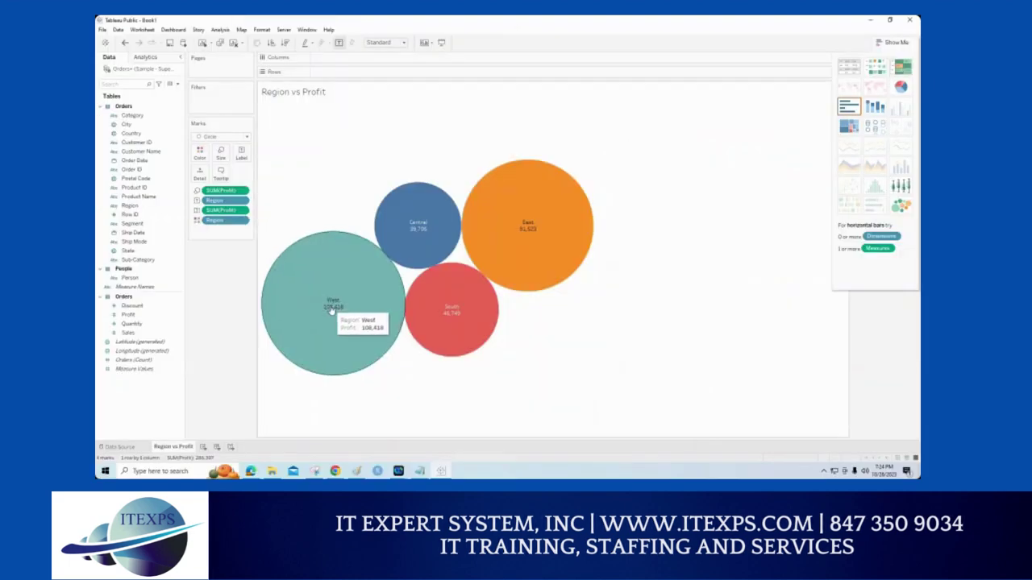
click(329, 309)
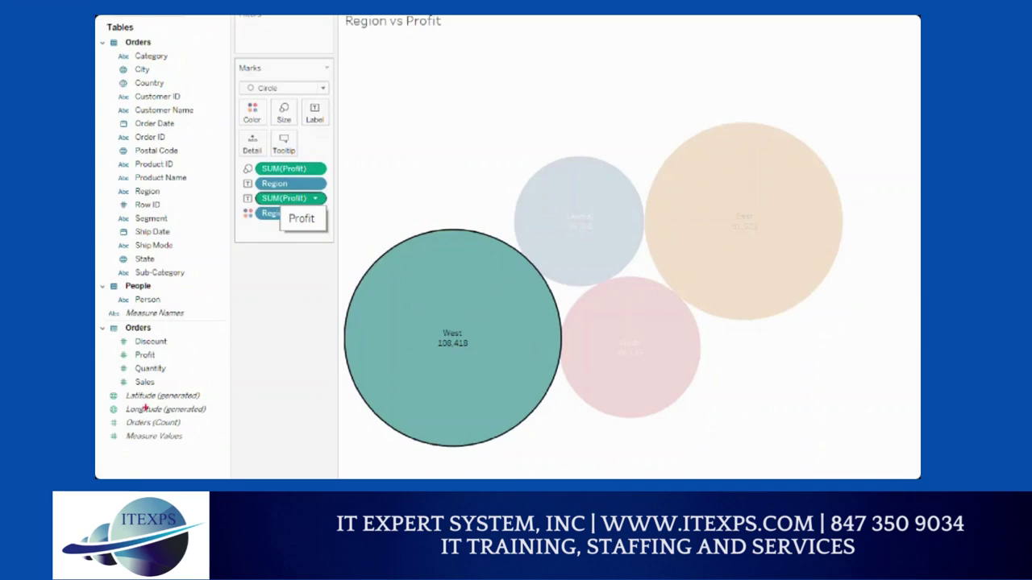
drag(159, 350, 121, 355)
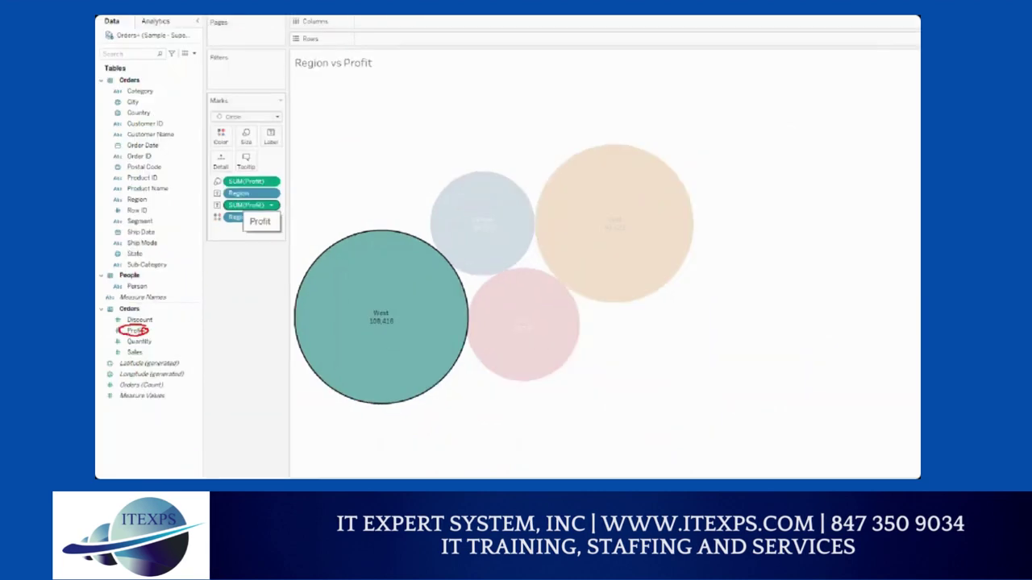
click(147, 356)
right_click(142, 317)
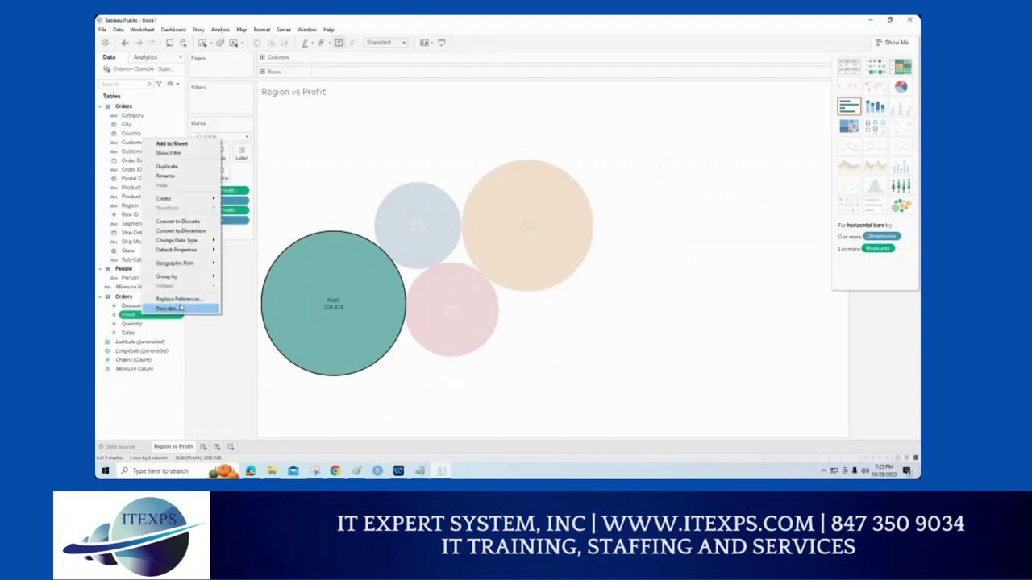
mouse_move(193, 270)
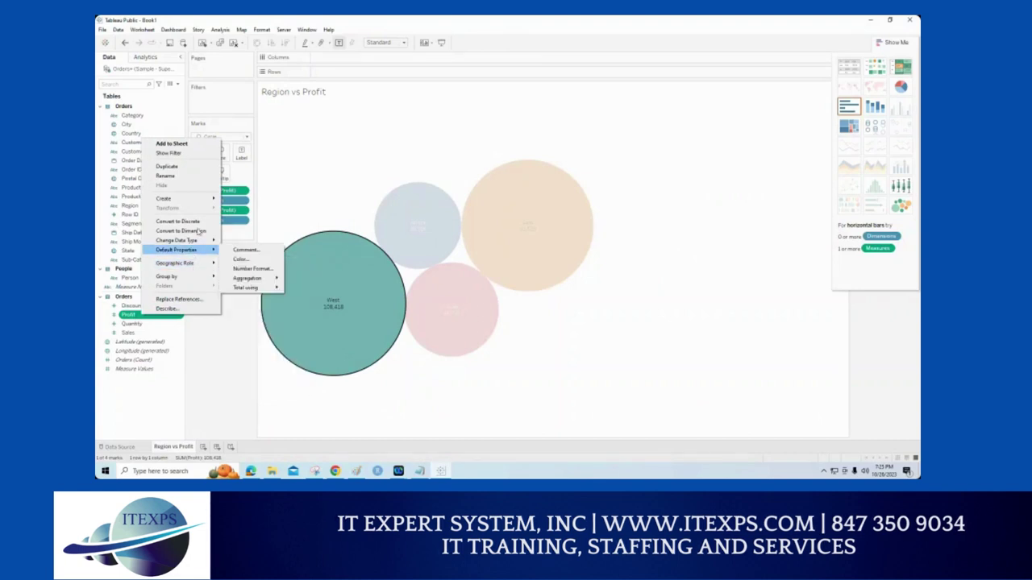
mouse_move(200, 242)
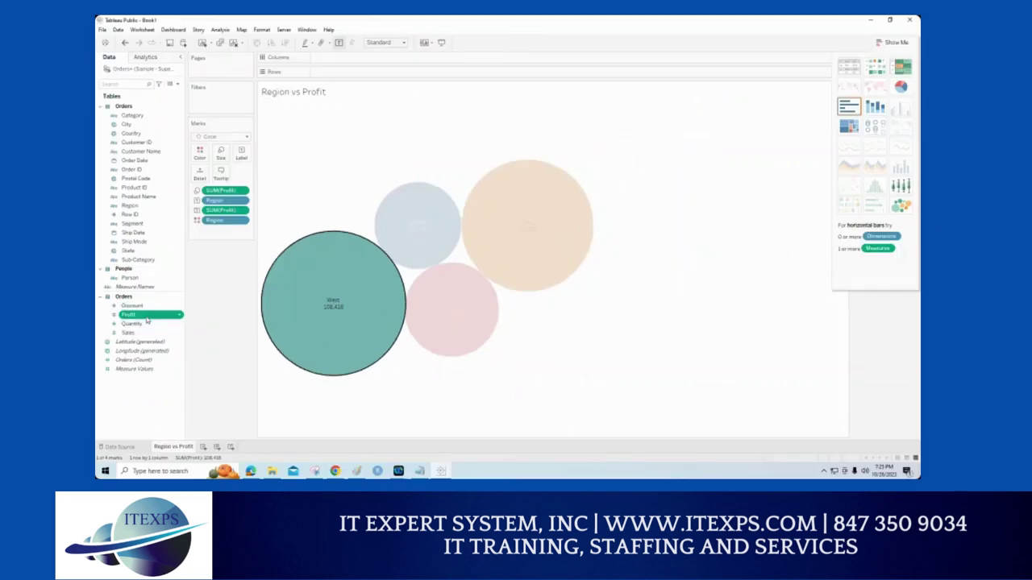
Step: Set the default number format of the Profit measure to Currency (Standard) with the English (United States) locale
right_click(146, 320)
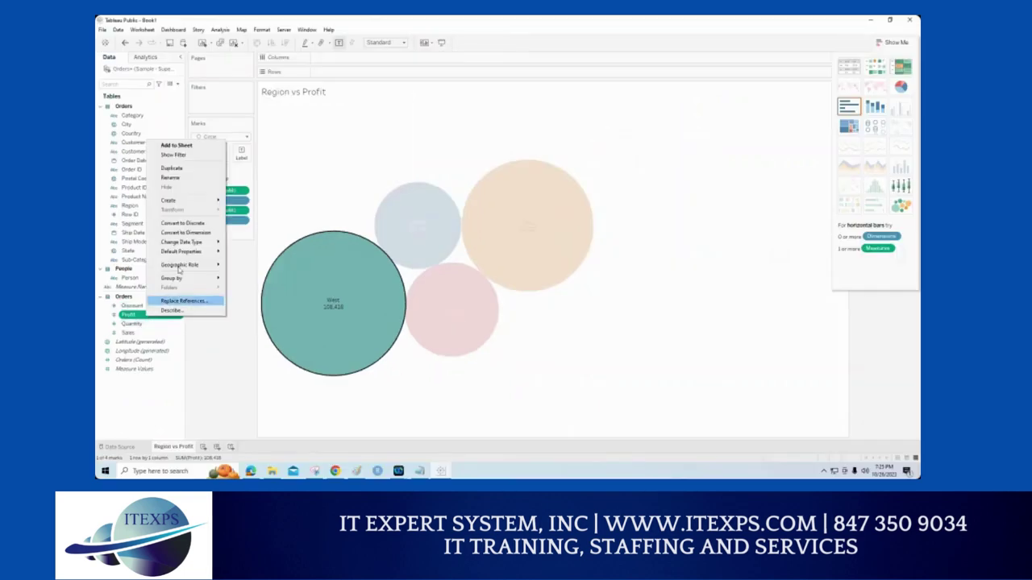
mouse_move(201, 251)
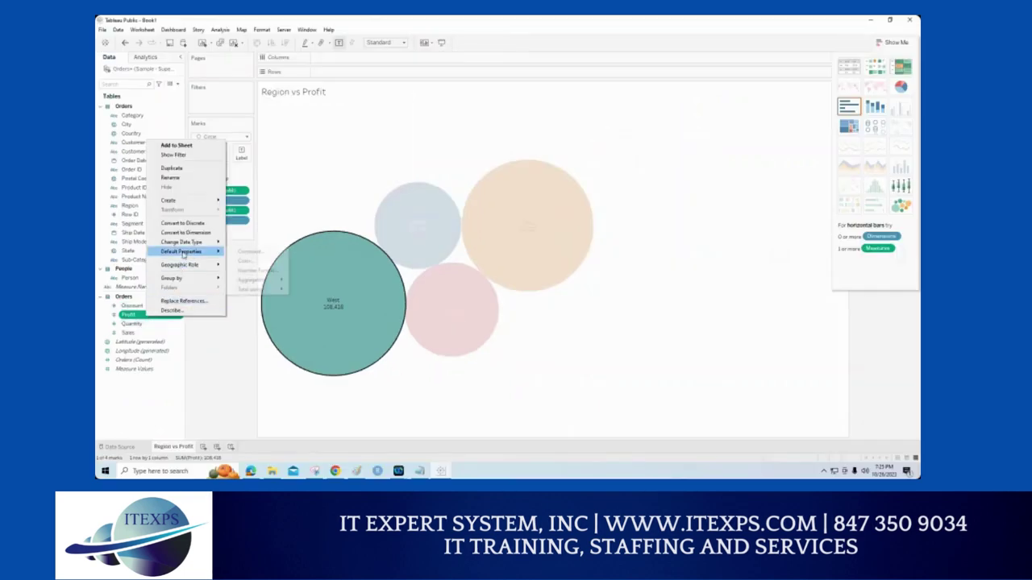
click(245, 271)
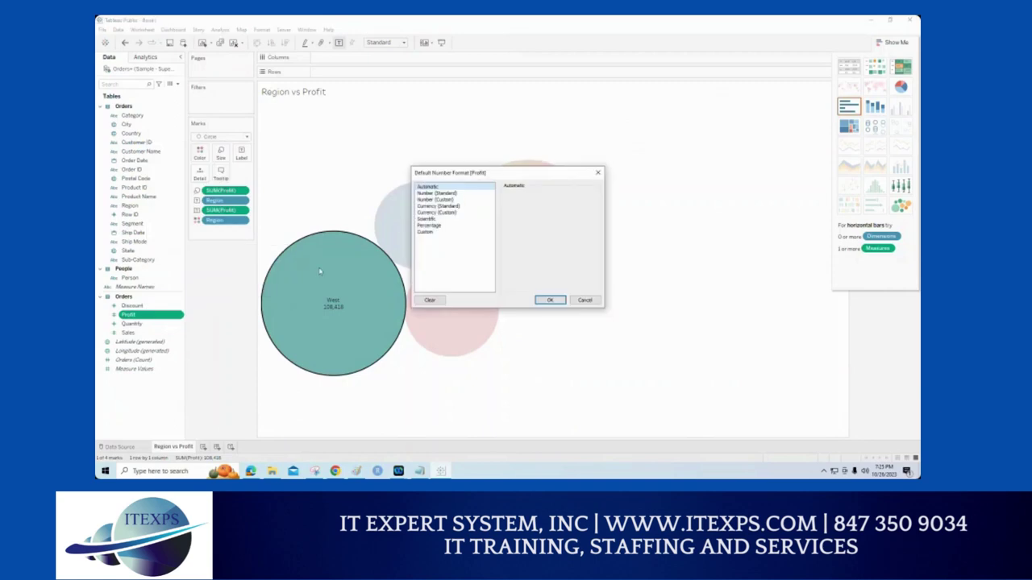
click(442, 206)
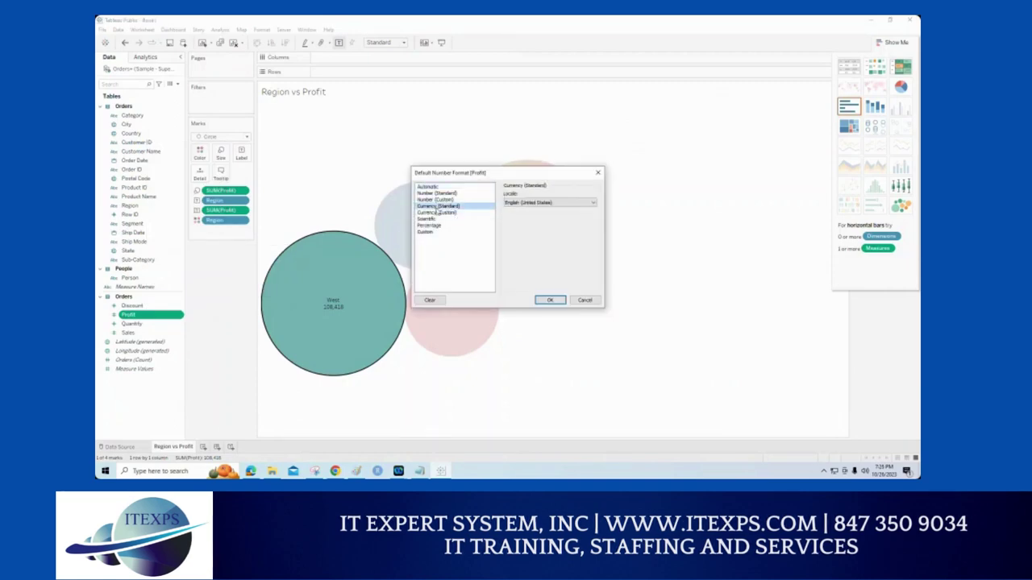
drag(471, 172, 722, 187)
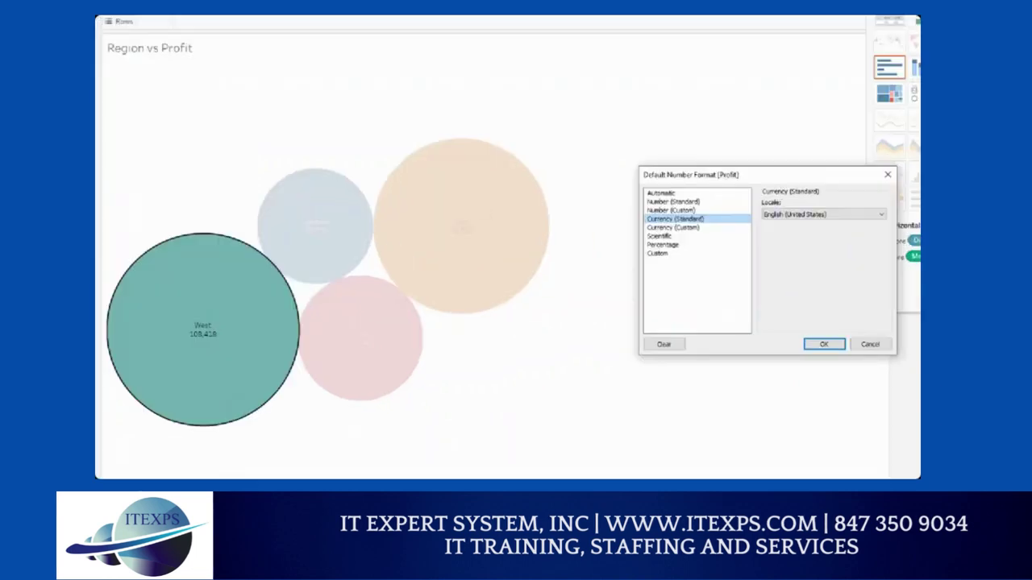
drag(649, 221, 660, 220)
mouse_move(592, 216)
mouse_down()
mouse_move(608, 216)
mouse_move(595, 231)
mouse_up()
mouse_move(869, 342)
mouse_down()
mouse_move(865, 393)
mouse_move(870, 379)
mouse_up()
mouse_move(843, 201)
mouse_down()
mouse_move(770, 201)
mouse_move(778, 222)
mouse_move(849, 204)
mouse_move(820, 214)
mouse_up()
key(Escape)
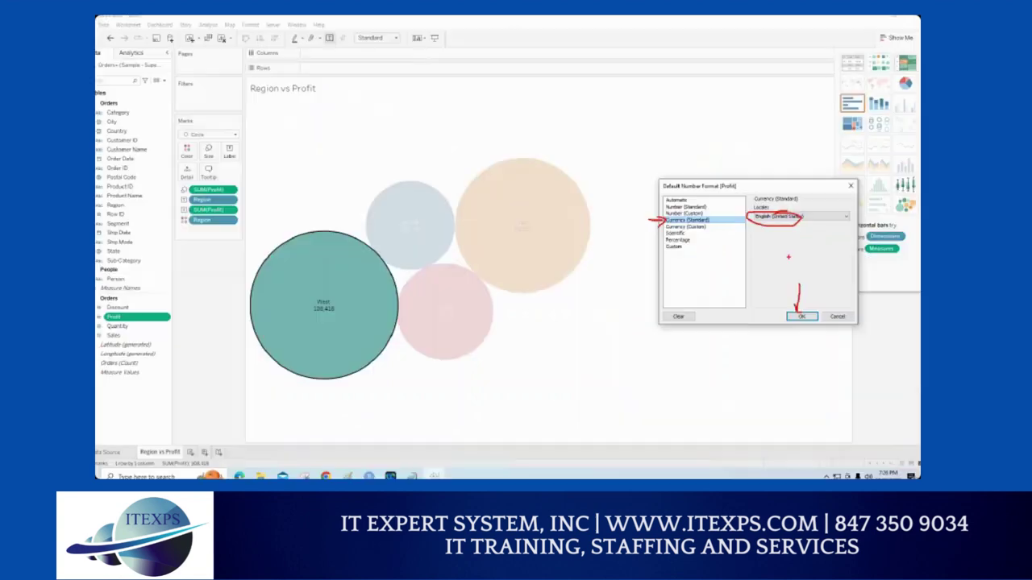
click(798, 315)
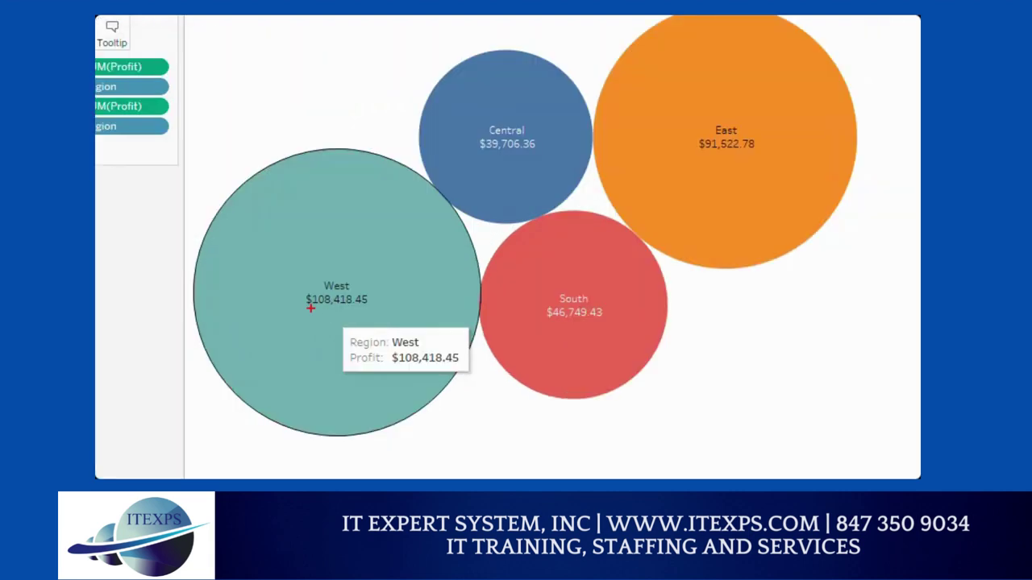
drag(300, 311, 337, 311)
drag(537, 336, 590, 329)
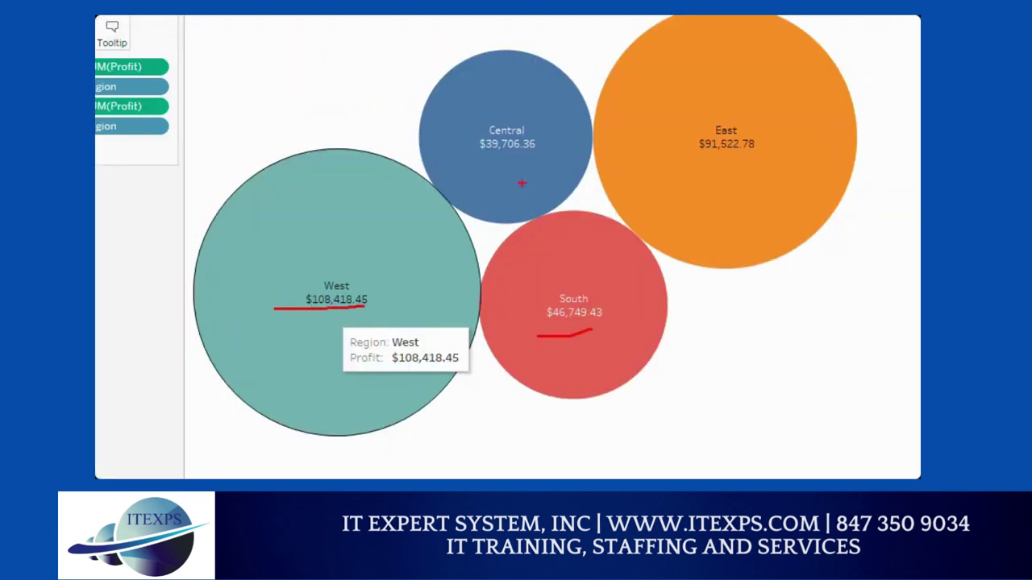
drag(457, 155, 558, 160)
drag(695, 161, 764, 149)
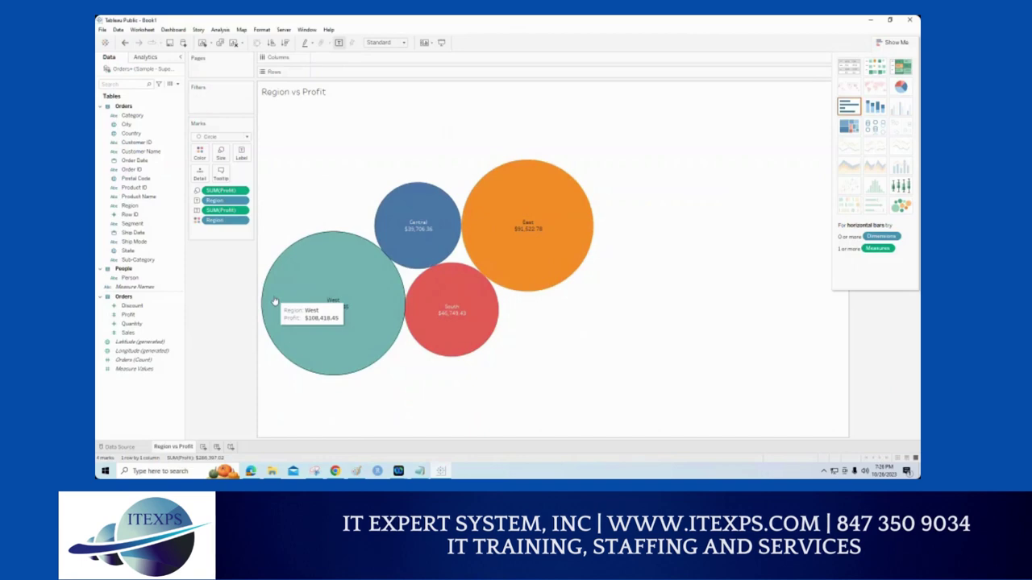
Step: Review the default number format options of the Profit measure and leave the dialog without applying anything
click(166, 324)
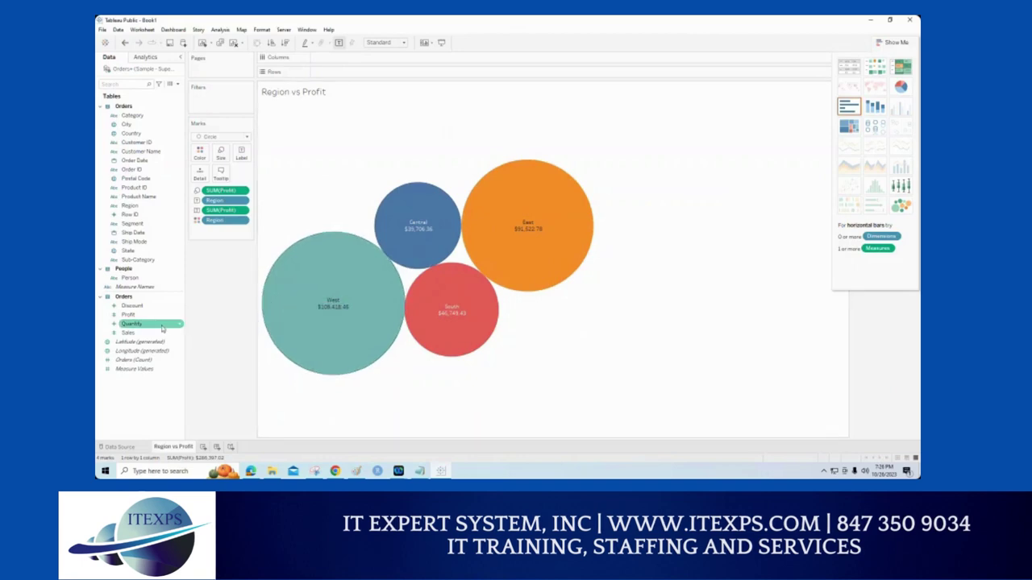
click(149, 316)
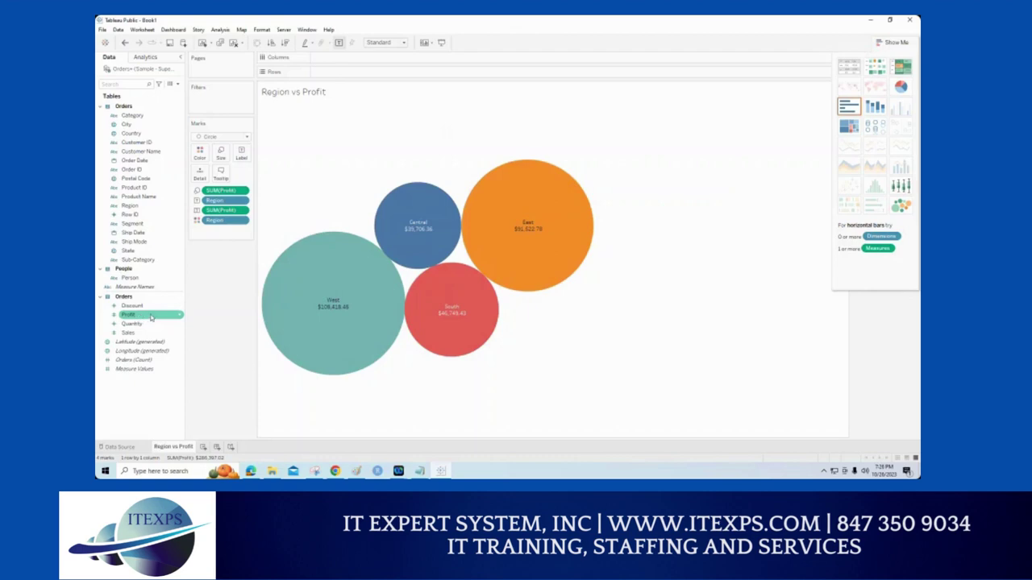
right_click(151, 317)
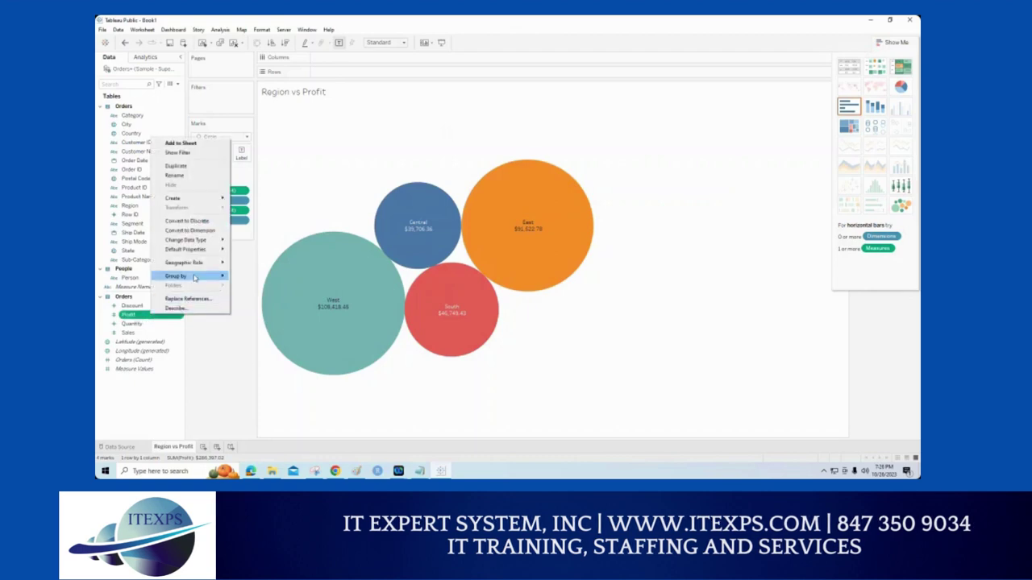
mouse_move(211, 250)
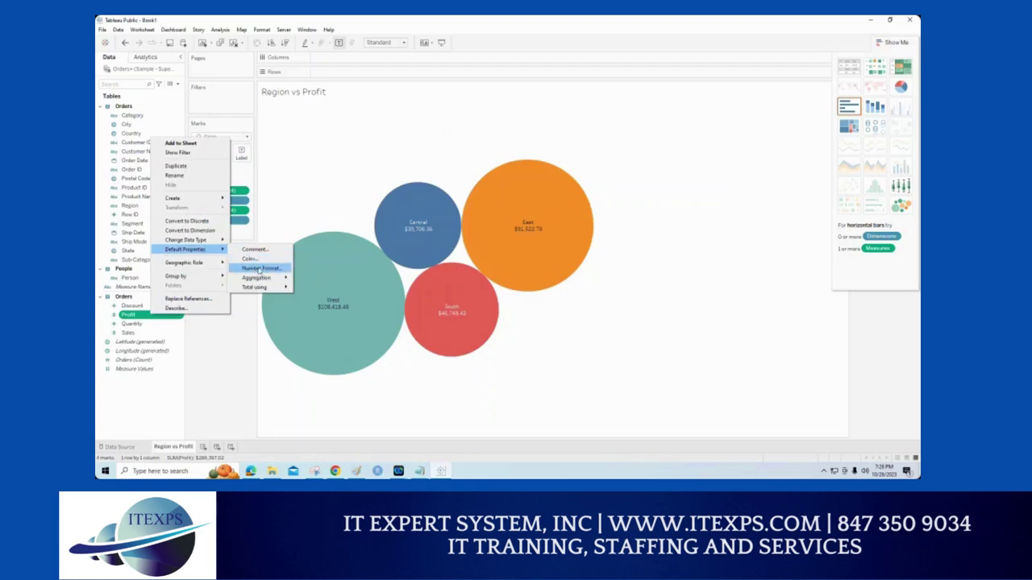
click(260, 268)
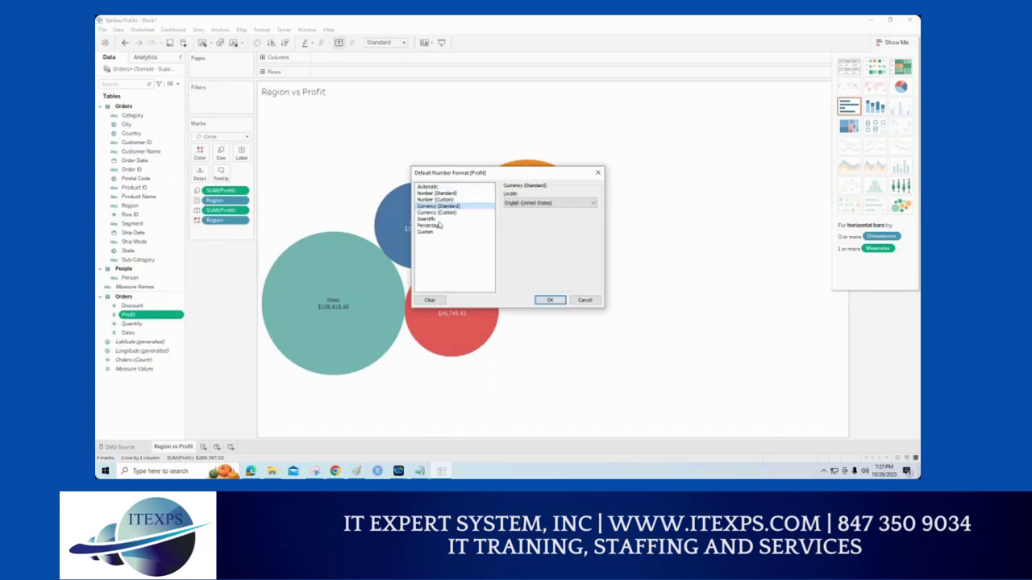
click(582, 300)
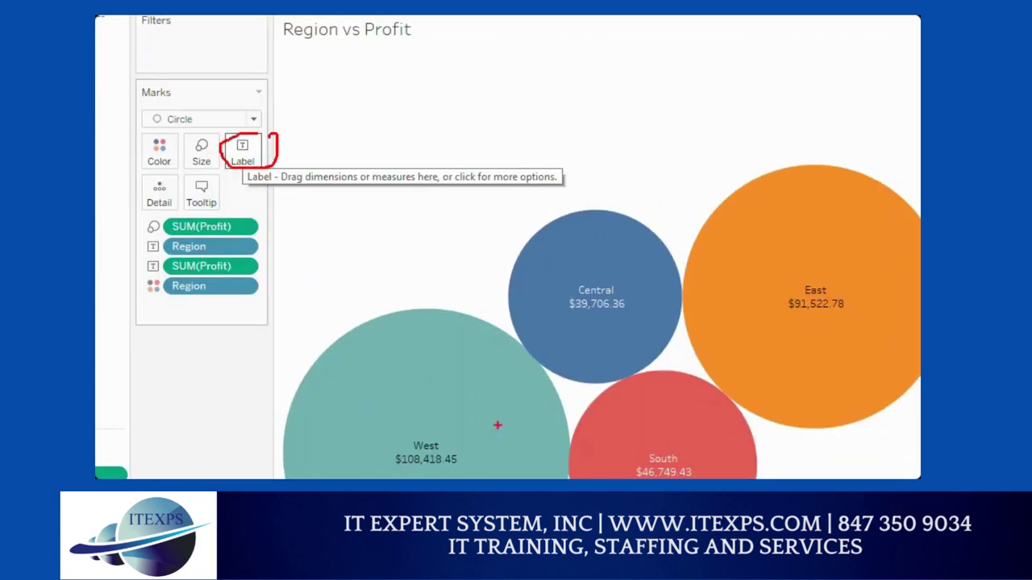
Step: Hide the mark labels of the region bubbles through the label options and show them again
mouse_move(434, 436)
mouse_down()
mouse_move(393, 440)
mouse_move(393, 473)
mouse_move(477, 465)
mouse_move(463, 432)
mouse_move(398, 431)
mouse_up()
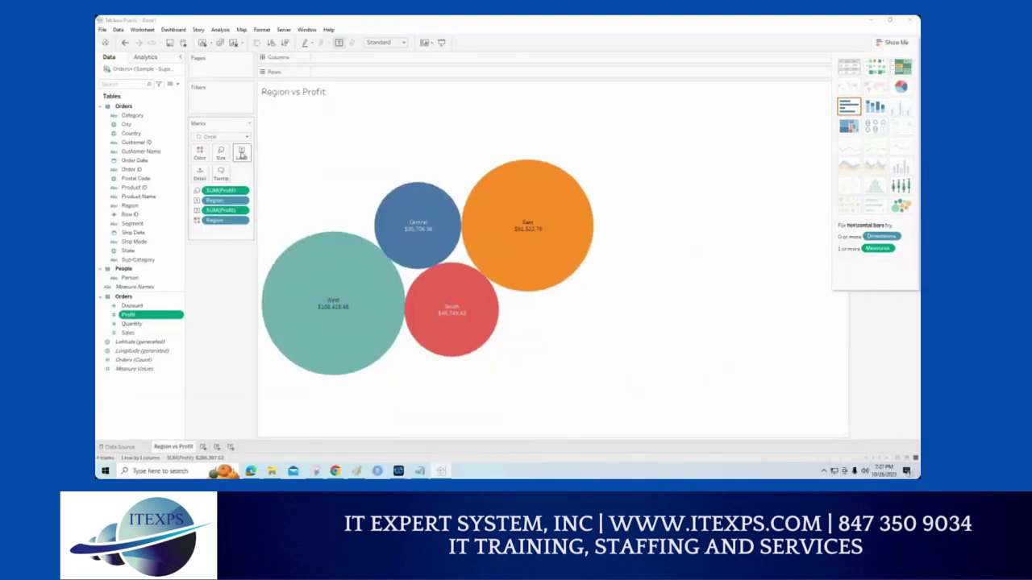
click(241, 154)
click(241, 154)
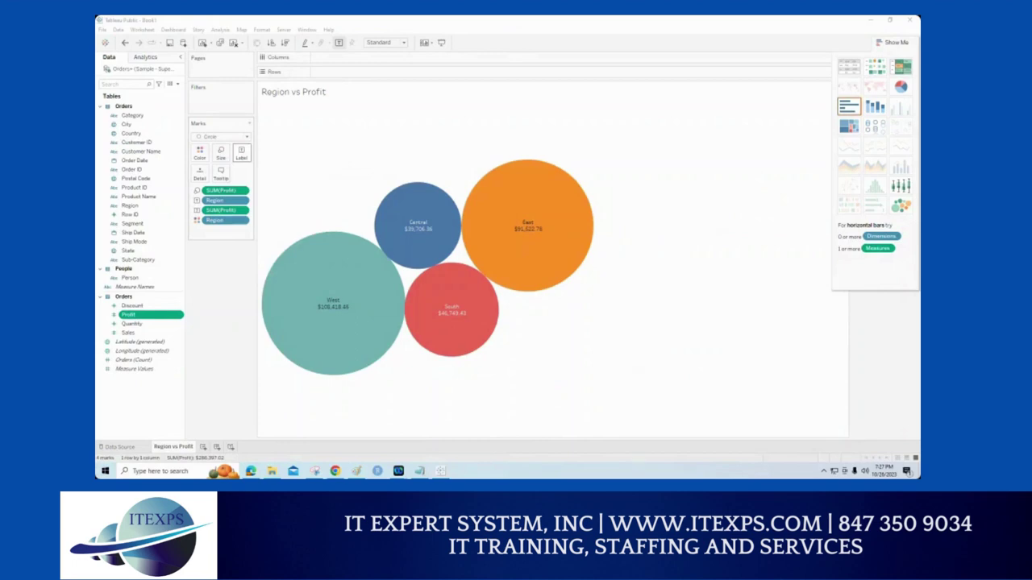
click(241, 154)
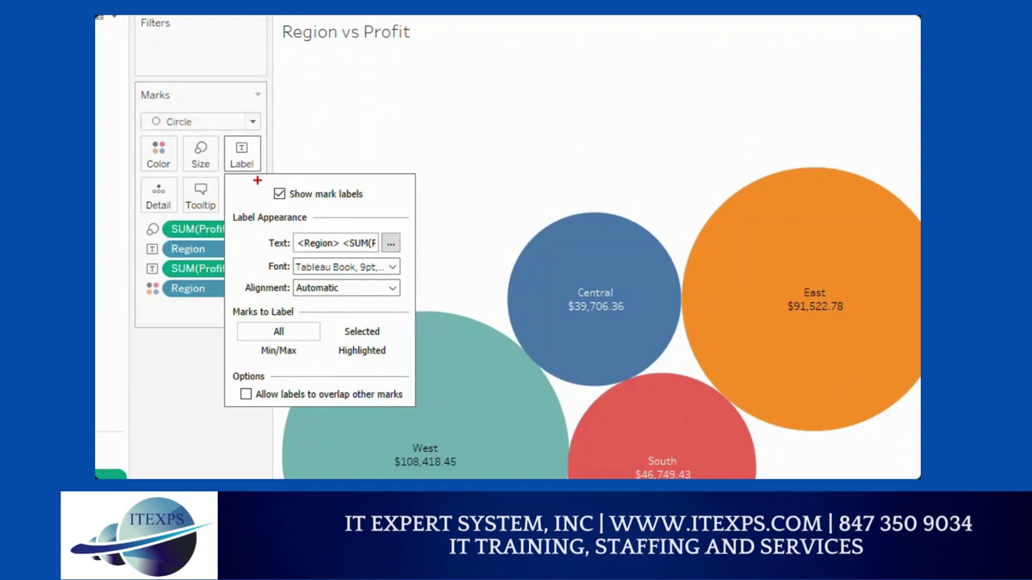
mouse_move(287, 182)
mouse_down()
mouse_move(279, 184)
mouse_move(295, 202)
mouse_up()
drag(591, 324, 670, 290)
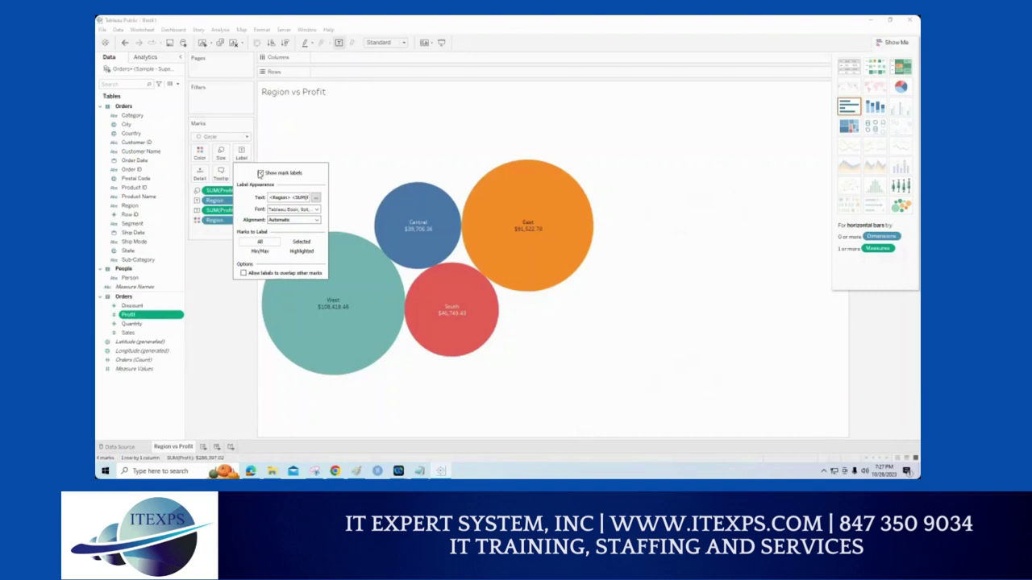
click(260, 173)
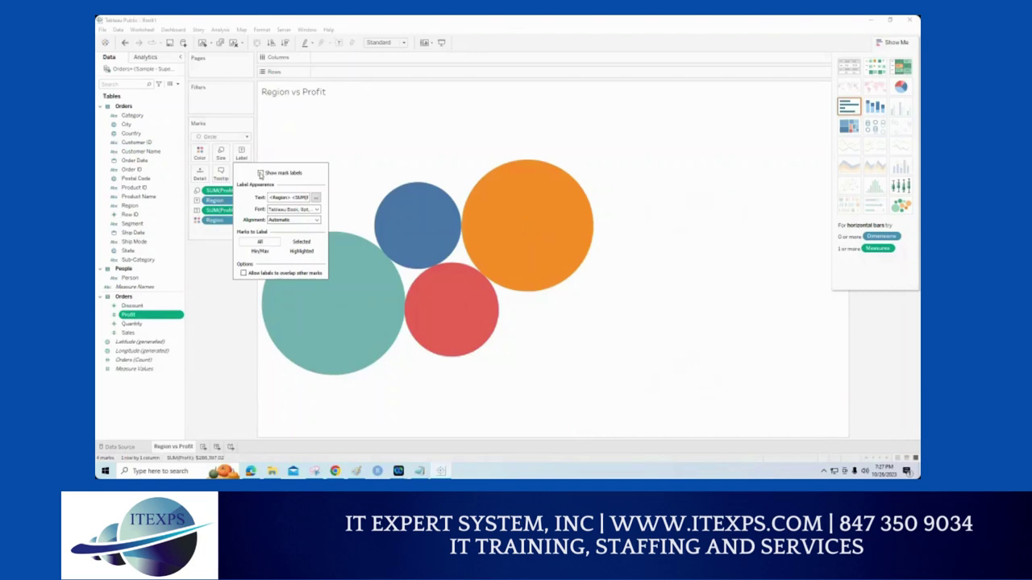
click(259, 174)
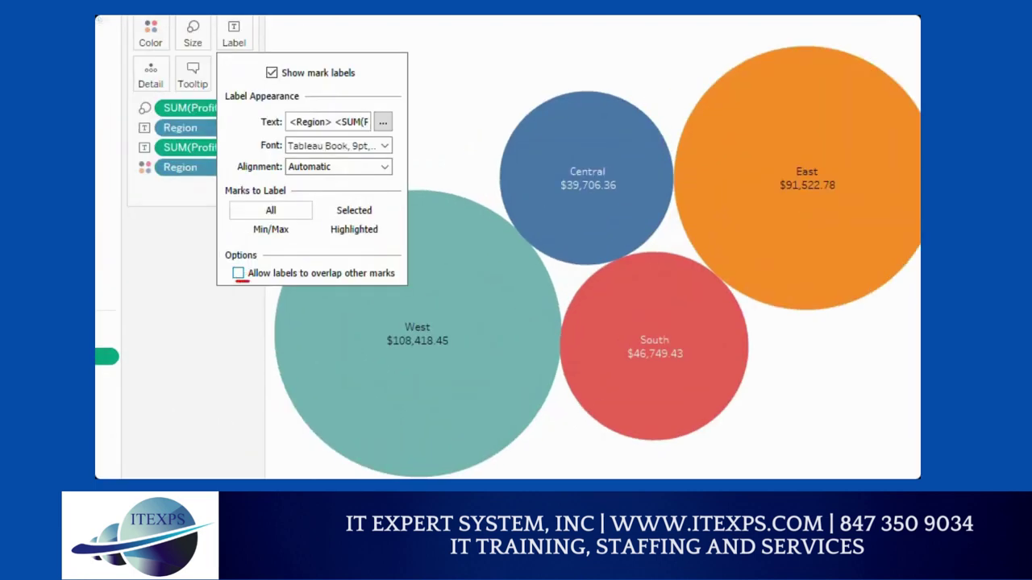
drag(248, 282, 265, 281)
drag(401, 325, 433, 322)
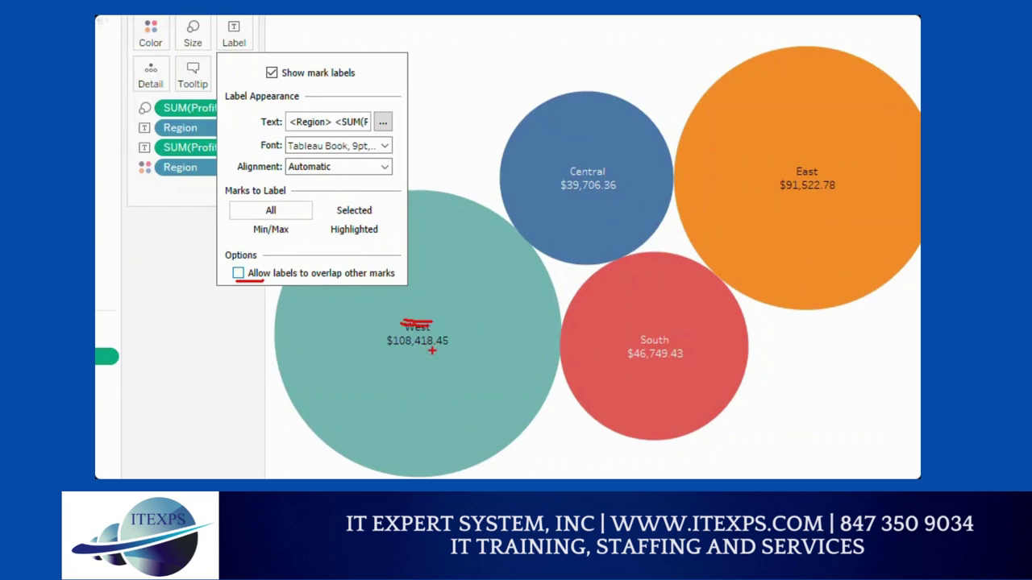
mouse_move(453, 371)
mouse_down()
mouse_move(450, 412)
mouse_move(476, 408)
mouse_move(454, 394)
mouse_move(481, 398)
mouse_move(417, 396)
mouse_move(498, 403)
mouse_up()
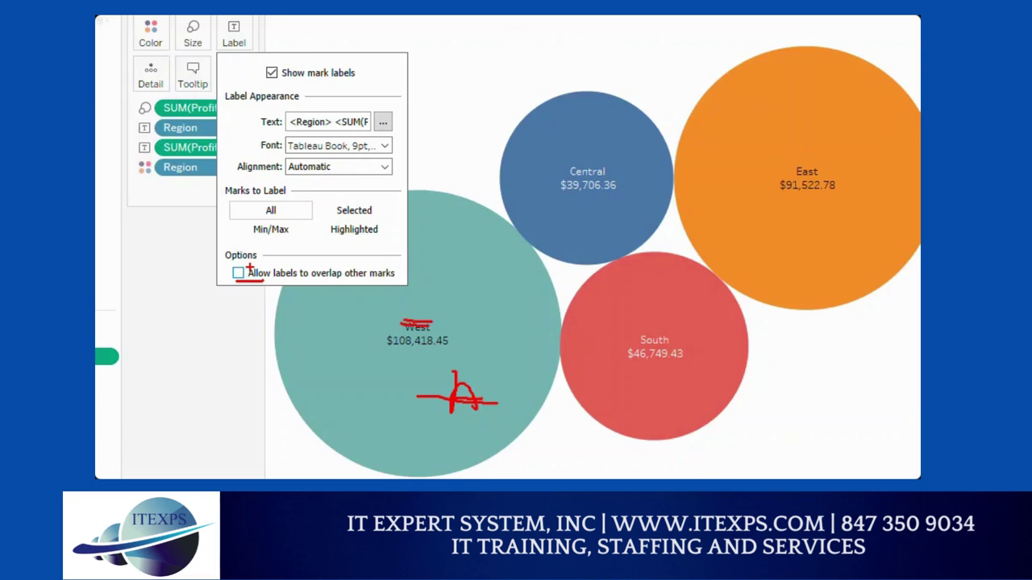
mouse_move(376, 359)
mouse_down()
mouse_move(458, 325)
mouse_move(350, 327)
mouse_move(351, 367)
mouse_up()
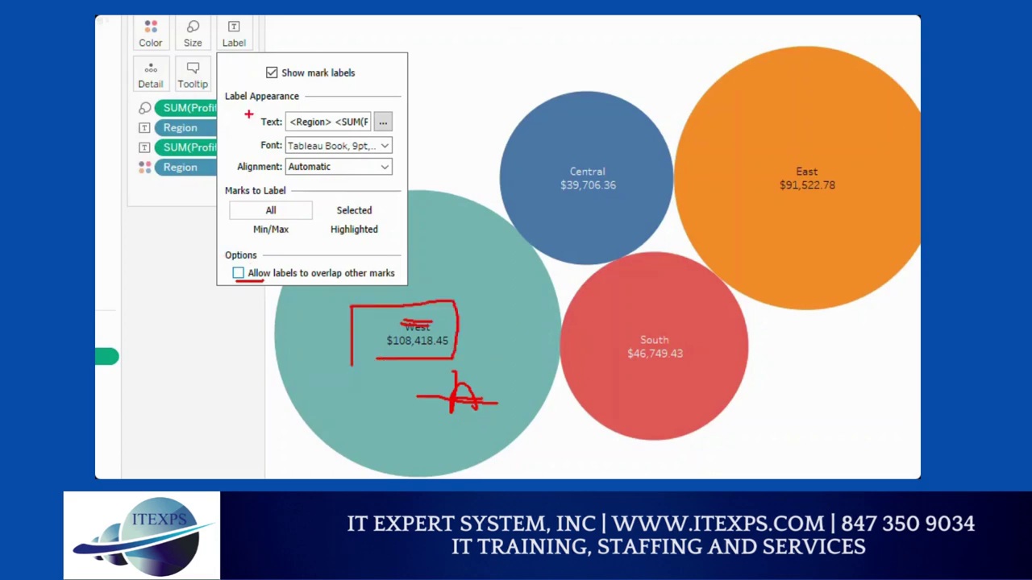
drag(261, 108, 259, 183)
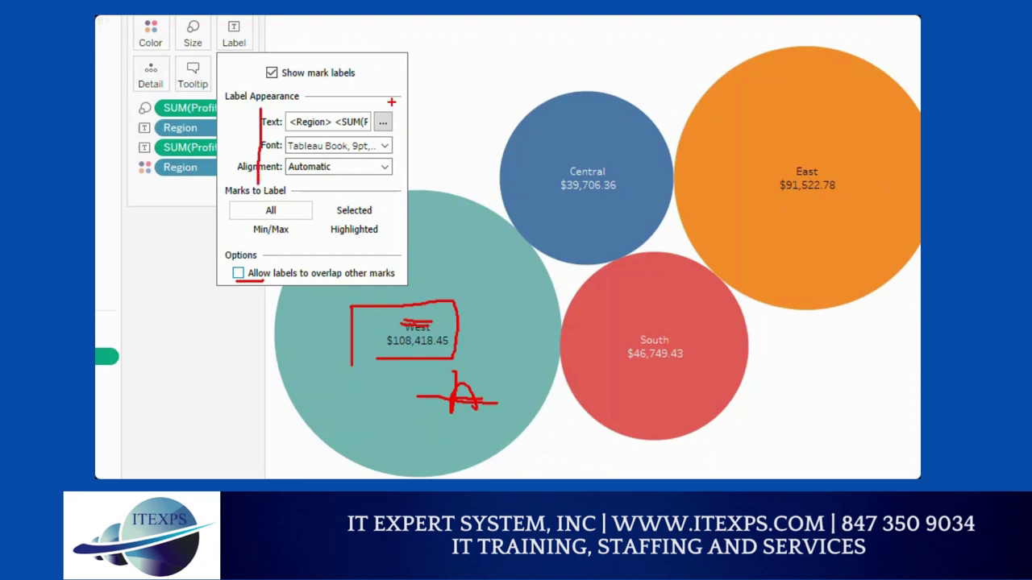
mouse_move(391, 102)
mouse_down()
mouse_move(375, 126)
mouse_move(381, 105)
mouse_move(385, 122)
mouse_up()
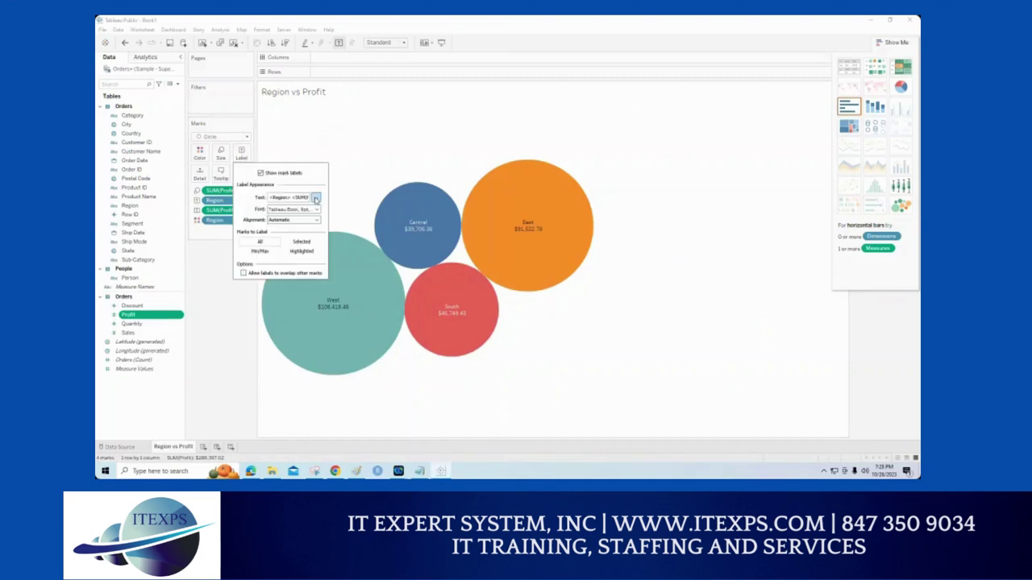
Step: Open the bubble label text for editing, select both the Region and SUM(Profit) lines, and list the available fonts
click(316, 197)
drag(481, 173, 661, 116)
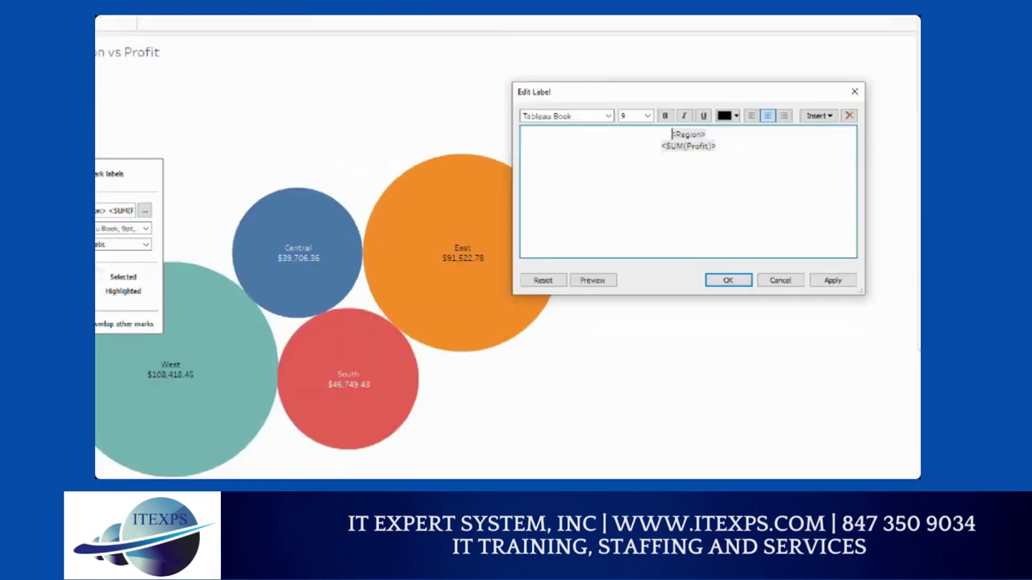
mouse_move(679, 136)
mouse_down()
mouse_move(657, 122)
mouse_move(422, 165)
mouse_move(295, 239)
mouse_up()
mouse_move(665, 150)
mouse_down()
mouse_move(401, 240)
mouse_move(322, 247)
mouse_up()
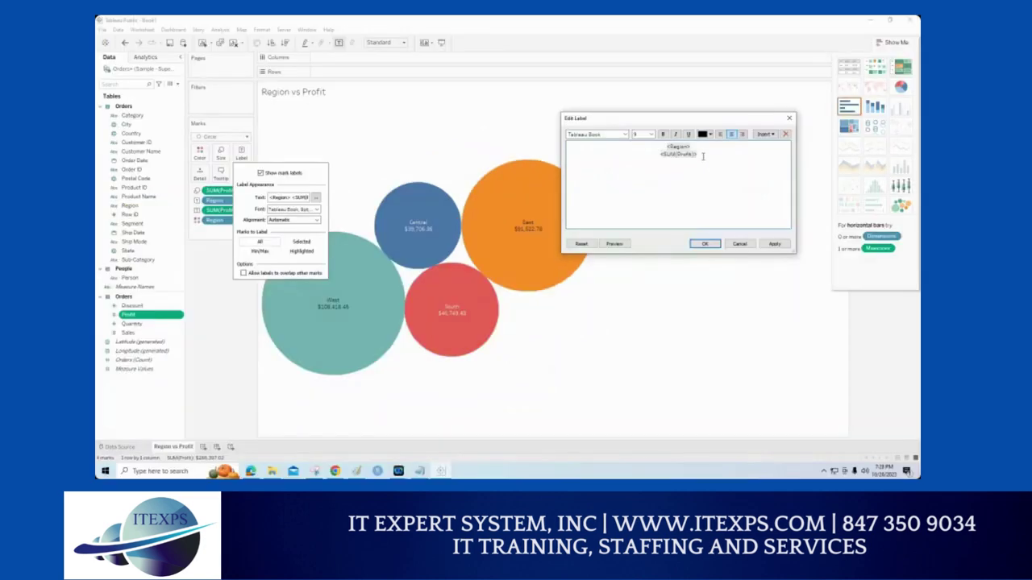
key(ctrl+a)
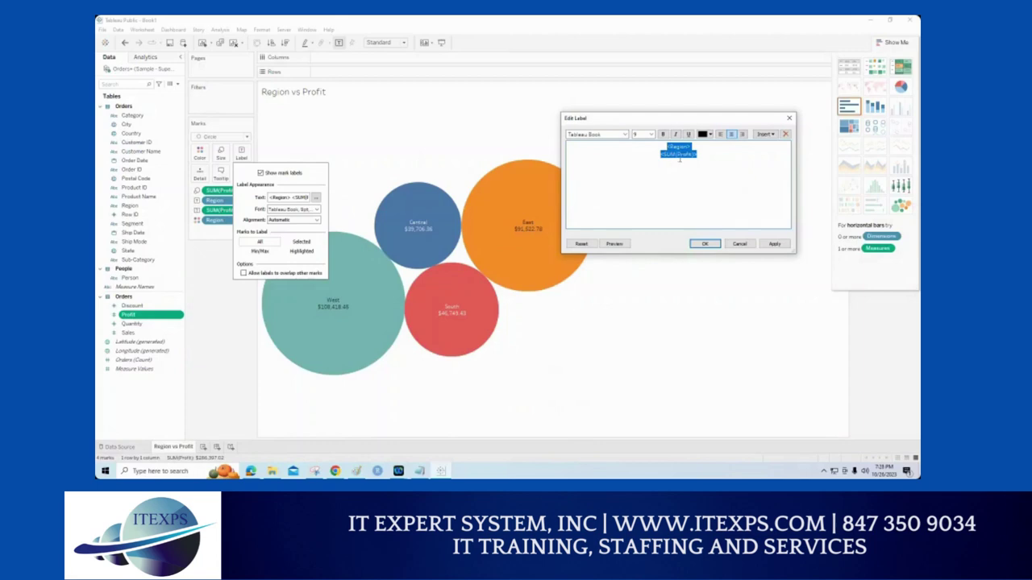
click(625, 135)
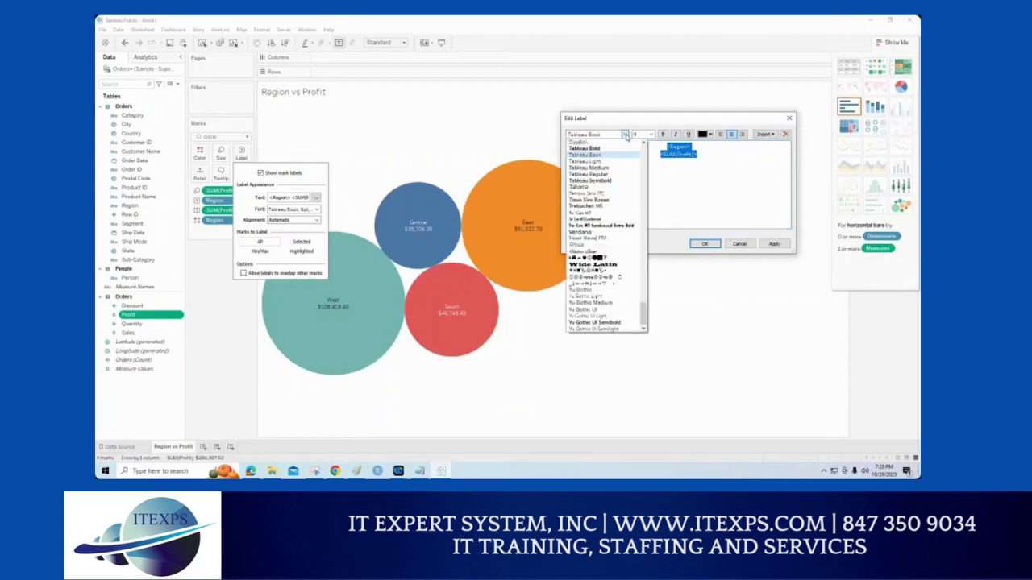
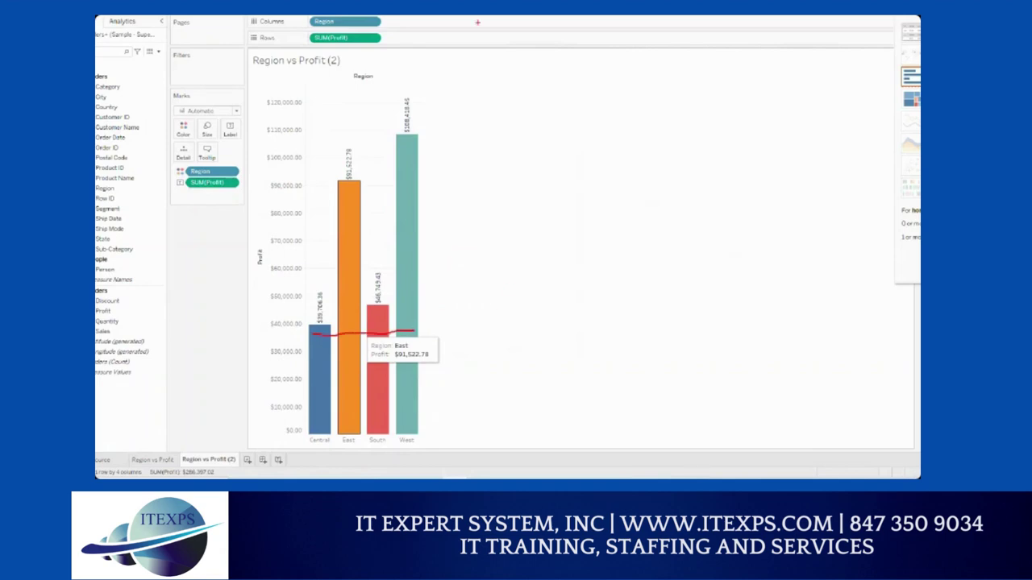
Step: Set the Region vs Profit (2) bar chart to Fit Width
key(Escape)
click(386, 42)
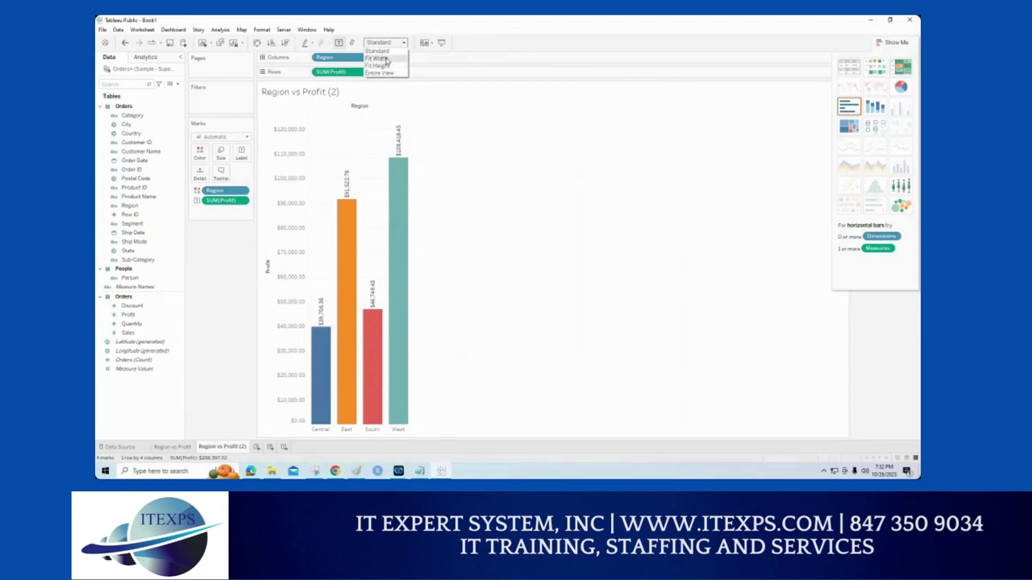
mouse_move(403, 37)
mouse_down()
mouse_move(387, 61)
mouse_move(401, 91)
mouse_up()
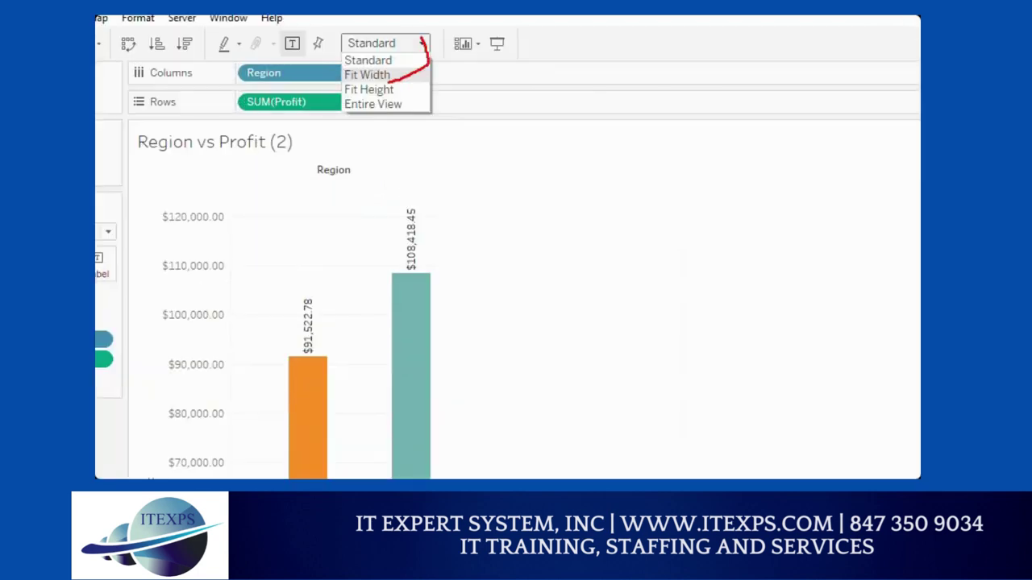
key(Escape)
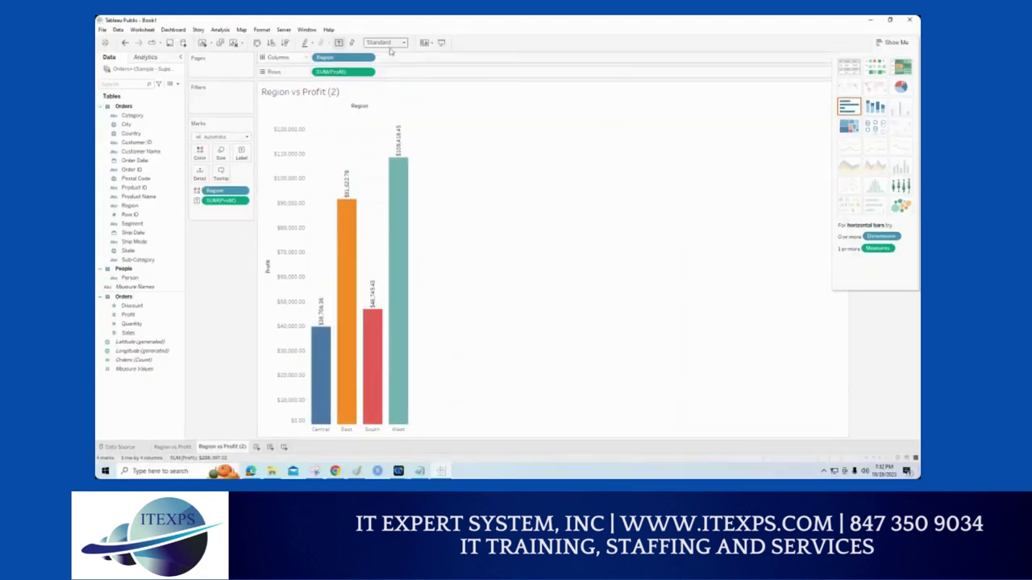
click(389, 60)
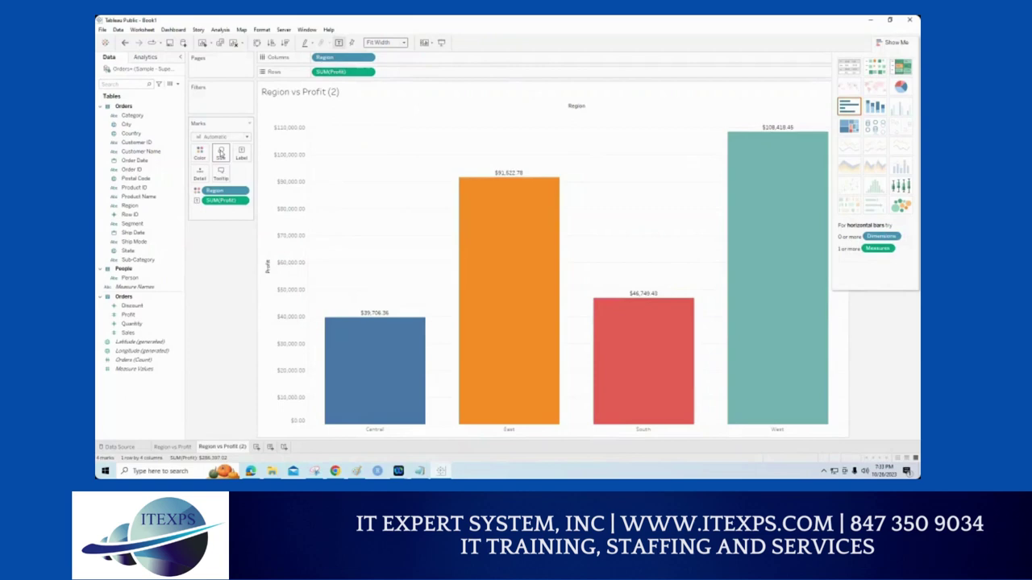
click(134, 287)
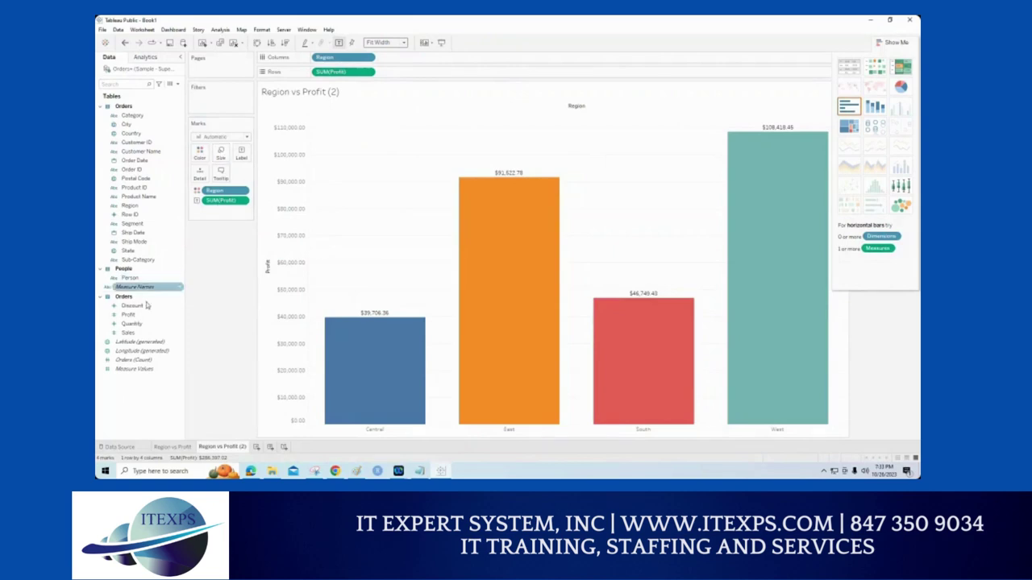
click(140, 316)
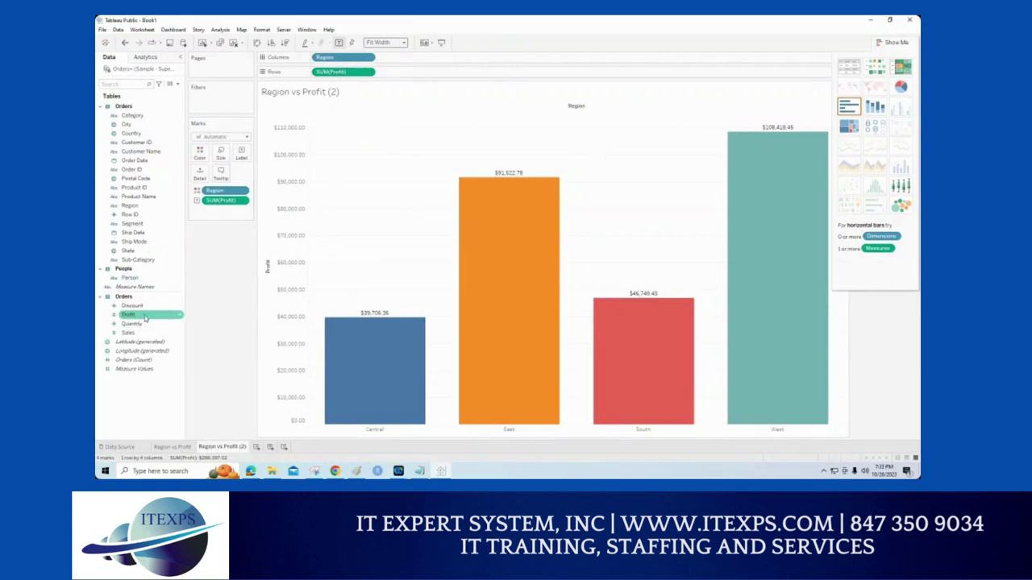
right_click(143, 320)
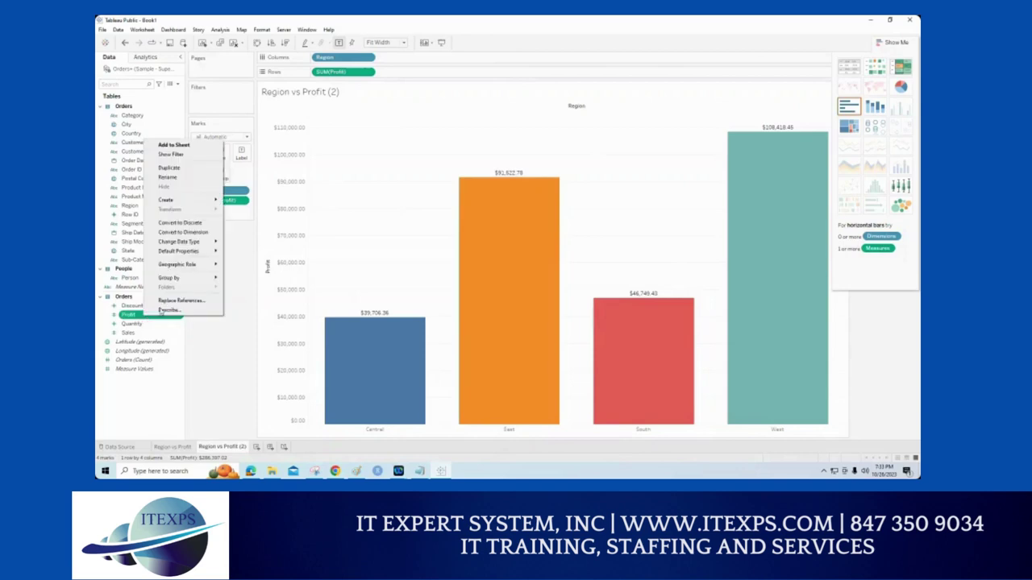
mouse_move(177, 255)
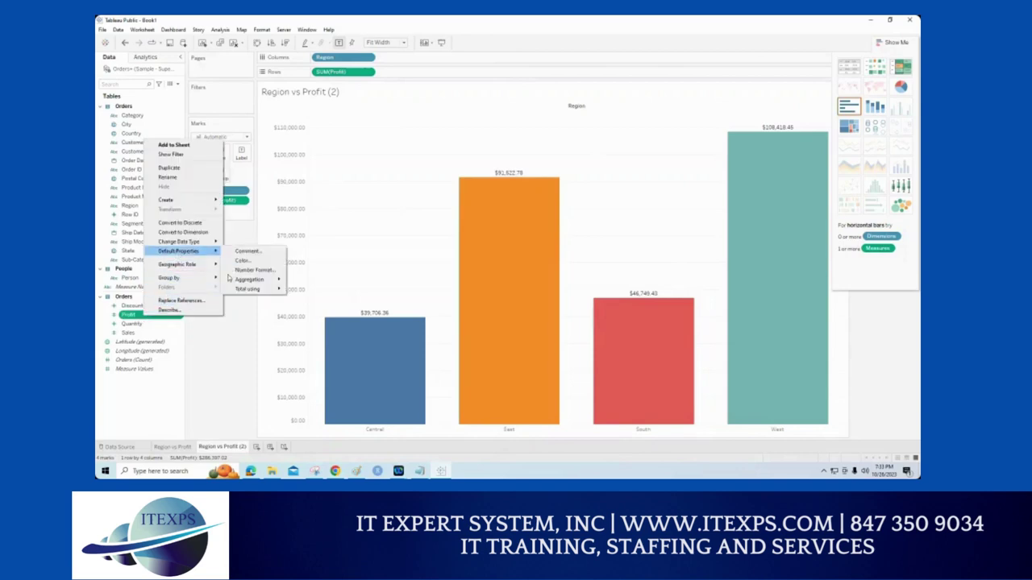
click(234, 351)
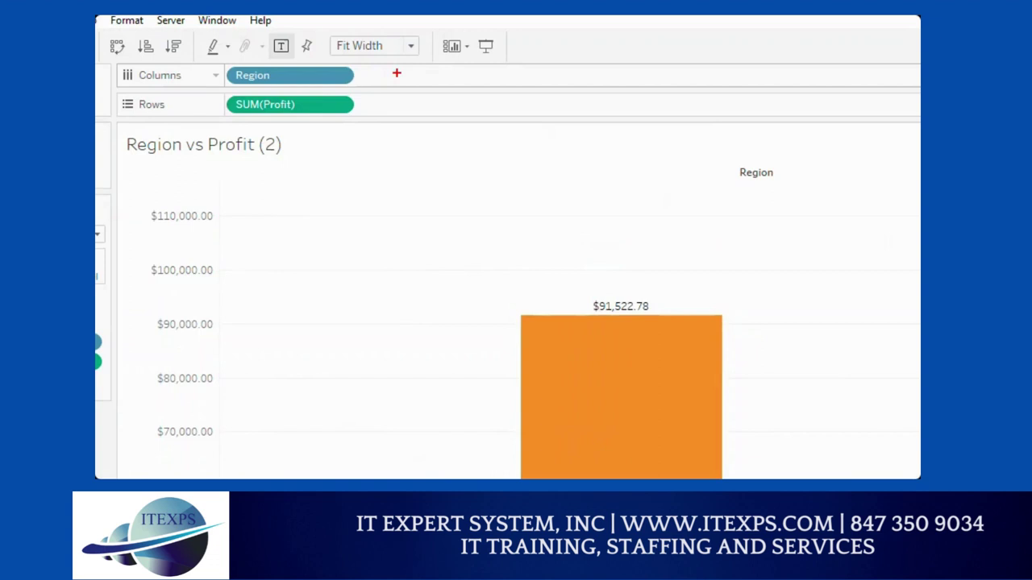
Step: Narrow the bars of the region chart by reducing the mark size to slightly below the middle of its range
mouse_move(396, 38)
mouse_down()
mouse_move(363, 48)
mouse_move(370, 35)
mouse_move(355, 63)
mouse_move(331, 23)
mouse_move(364, 50)
mouse_up()
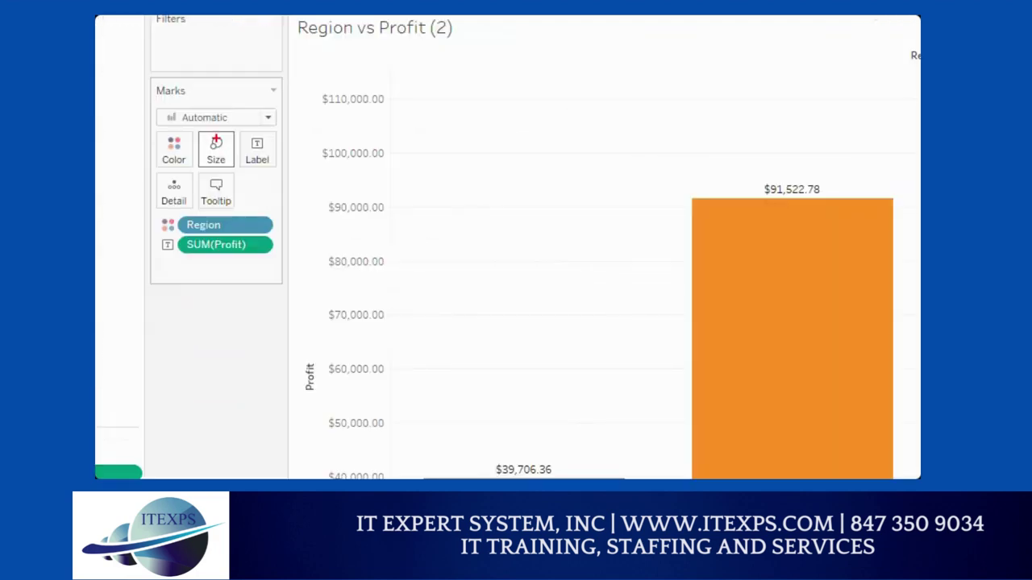
mouse_move(216, 139)
mouse_down()
mouse_move(199, 166)
mouse_move(214, 142)
mouse_up()
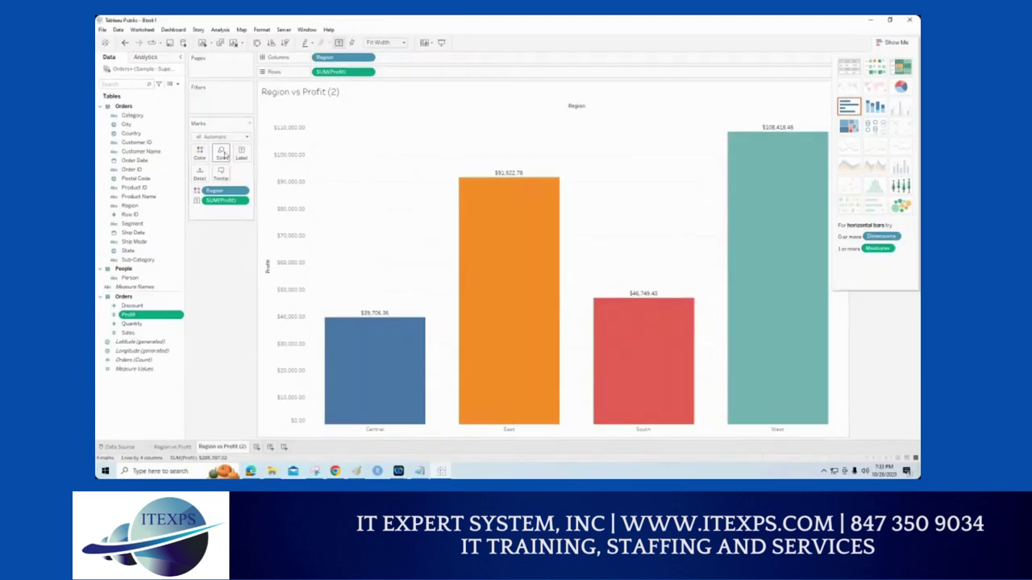
click(216, 149)
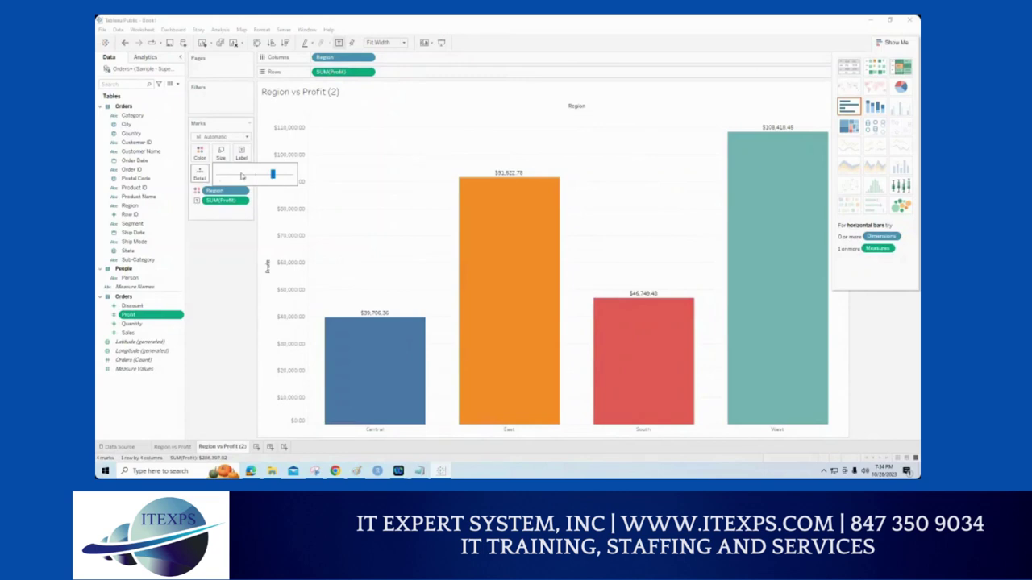
mouse_move(272, 175)
mouse_down()
mouse_move(233, 181)
mouse_move(255, 176)
mouse_up()
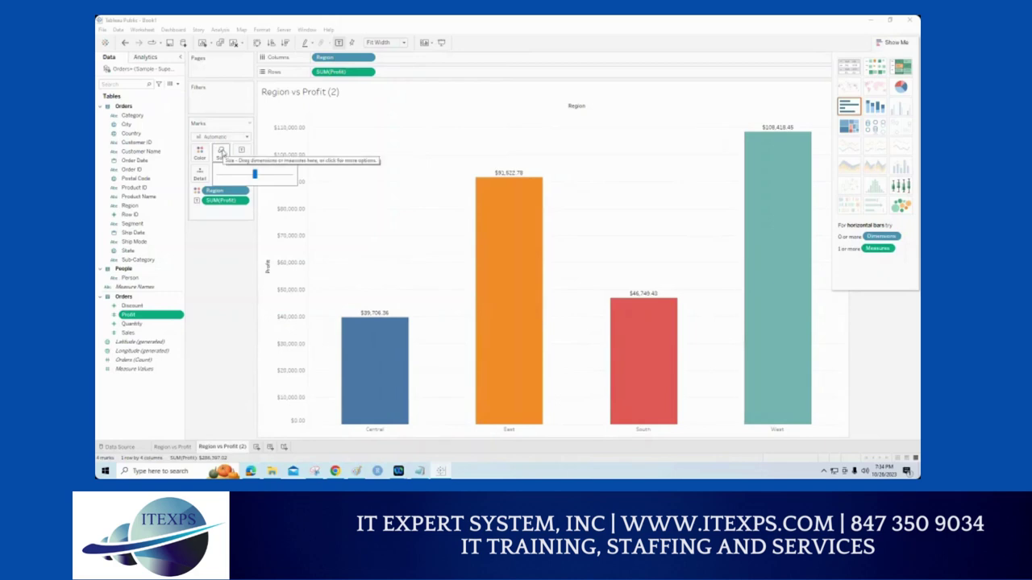
drag(235, 174, 234, 174)
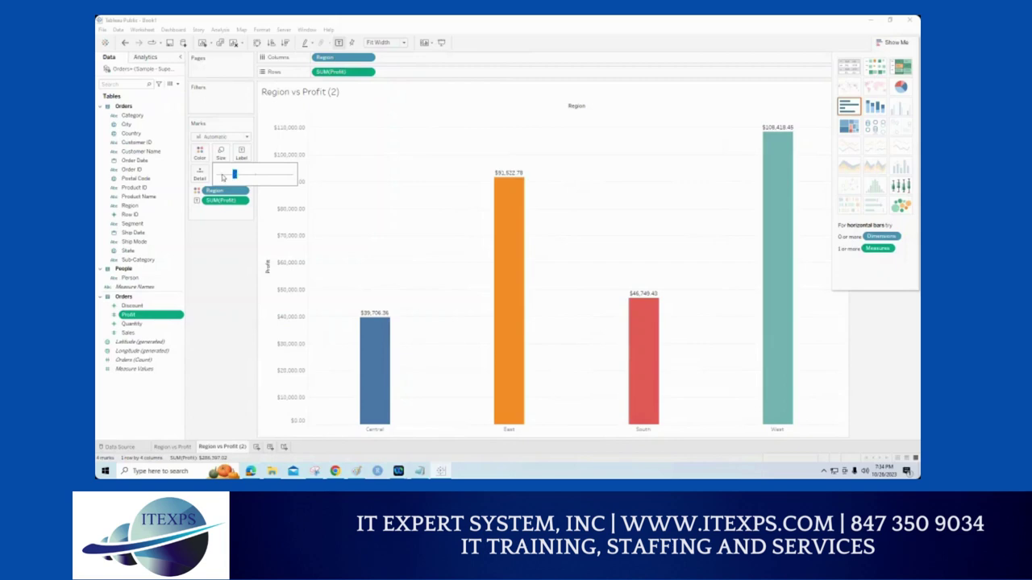
drag(241, 174, 244, 174)
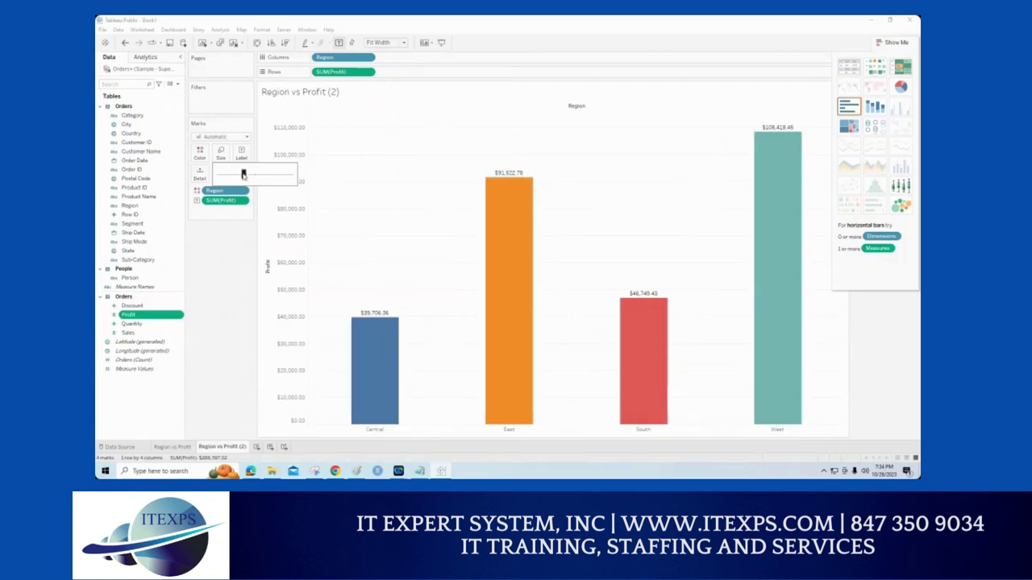
click(229, 271)
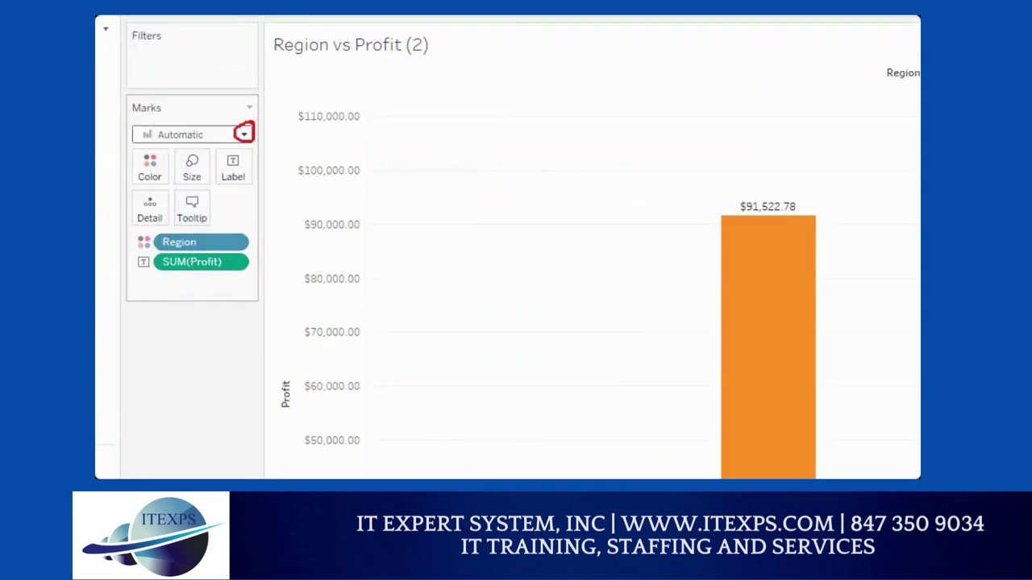
Step: Change the mark type of the region profit chart to Bar, Line and finally Area
click(243, 134)
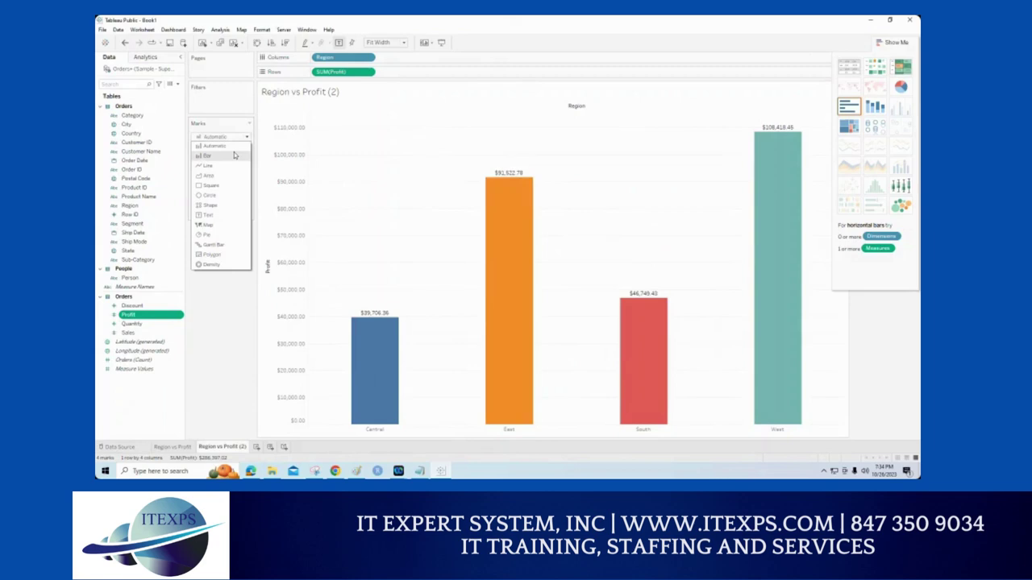
click(235, 154)
click(246, 137)
click(209, 167)
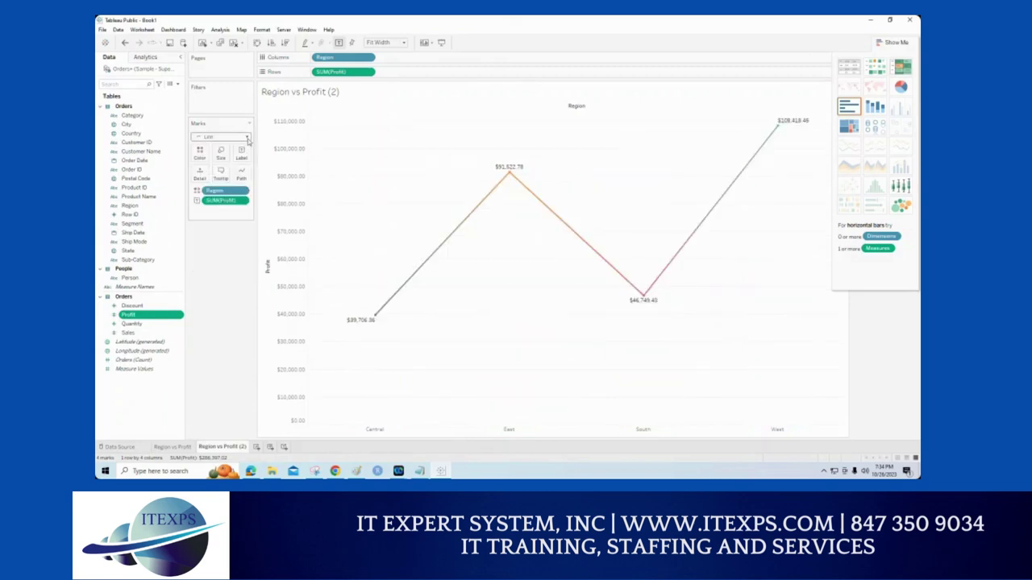
click(247, 138)
click(206, 178)
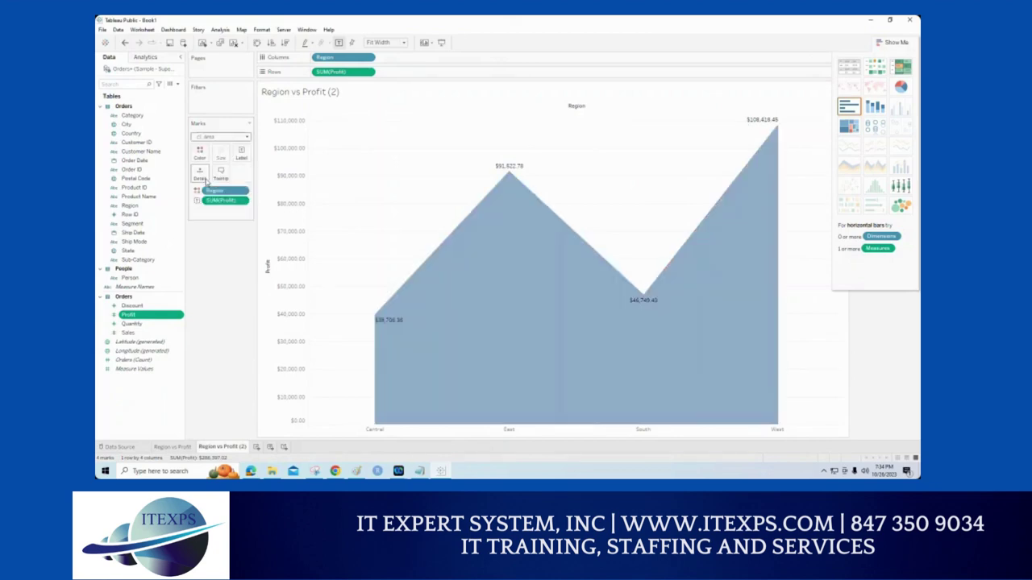
Step: Change the mark type of the region profit chart to Circle and then to Map
click(247, 137)
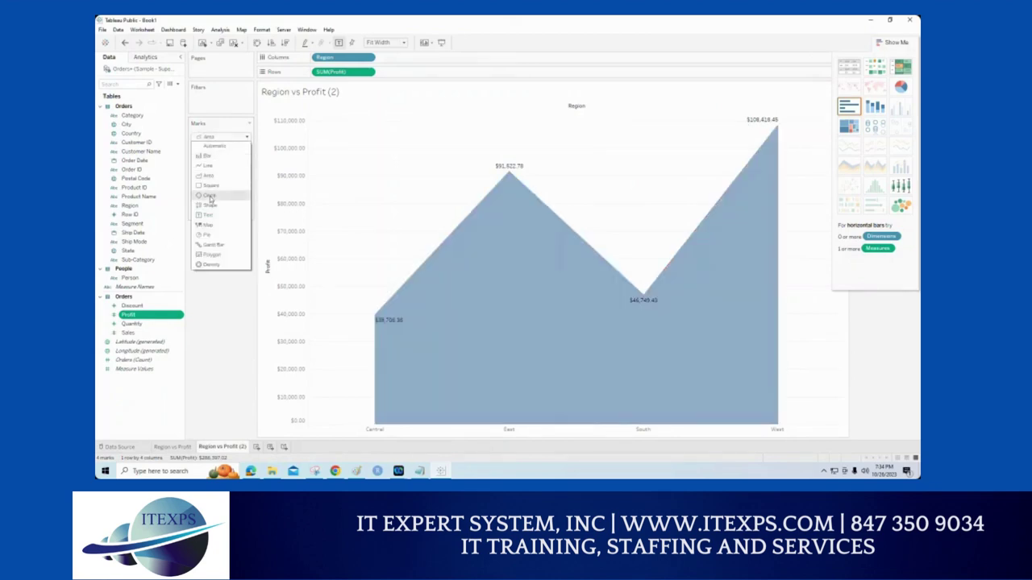
click(209, 196)
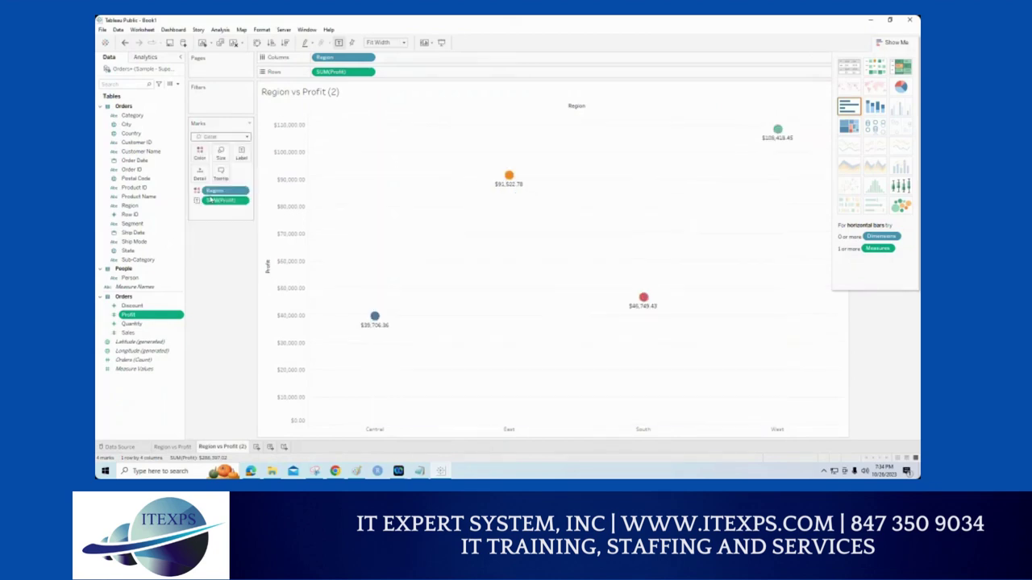
click(247, 137)
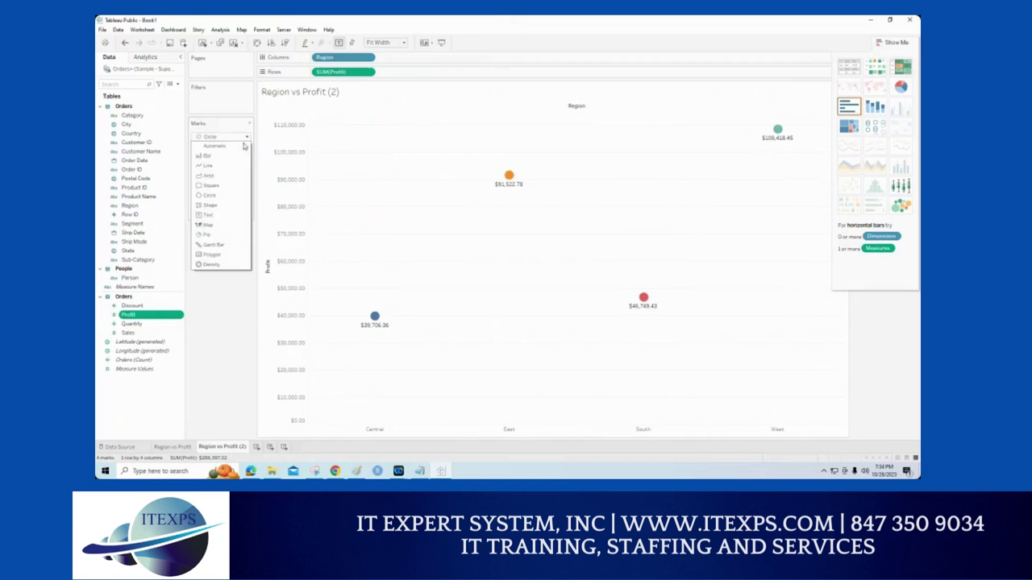
click(209, 226)
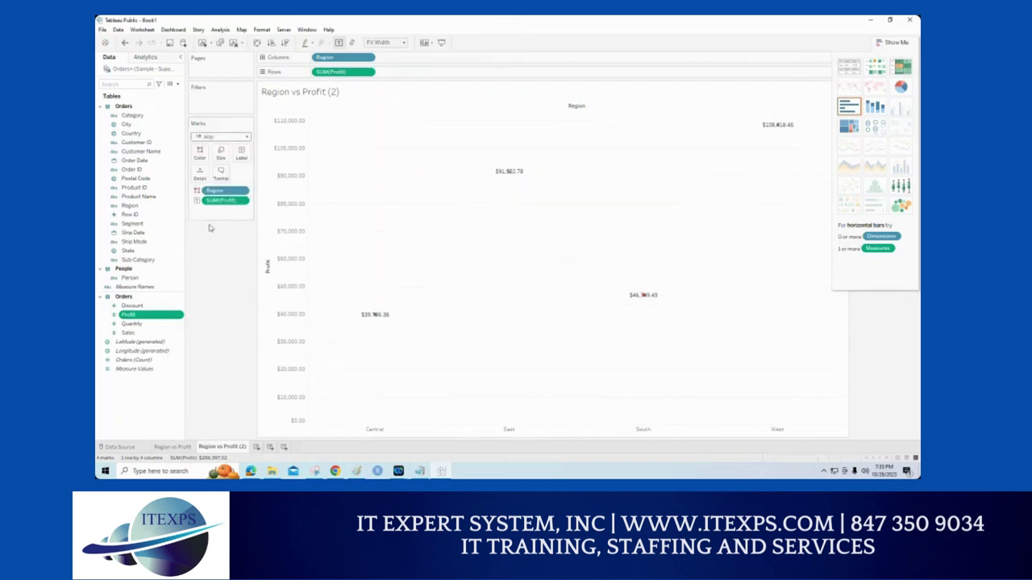
Step: Set the region chart's mark type to Bar and sort the regions in ascending order of profit
click(246, 137)
click(222, 156)
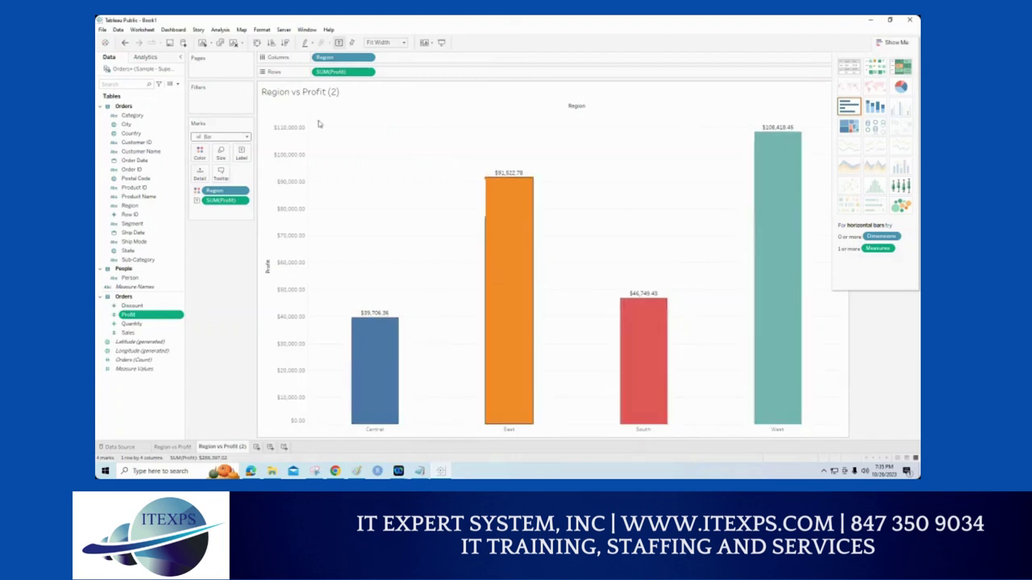
click(272, 42)
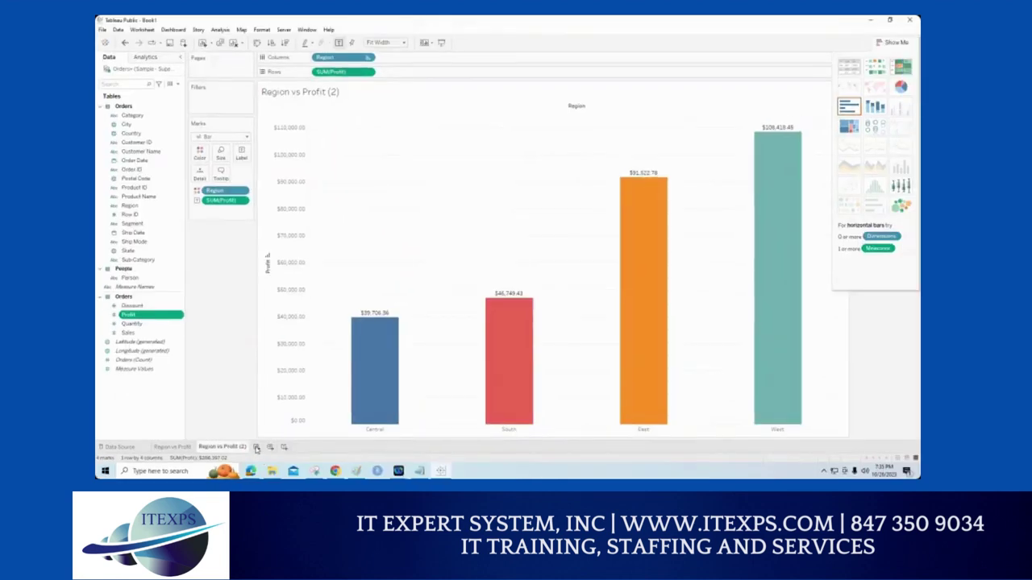
Step: Add a new worksheet and name it "state vs profit"
click(256, 447)
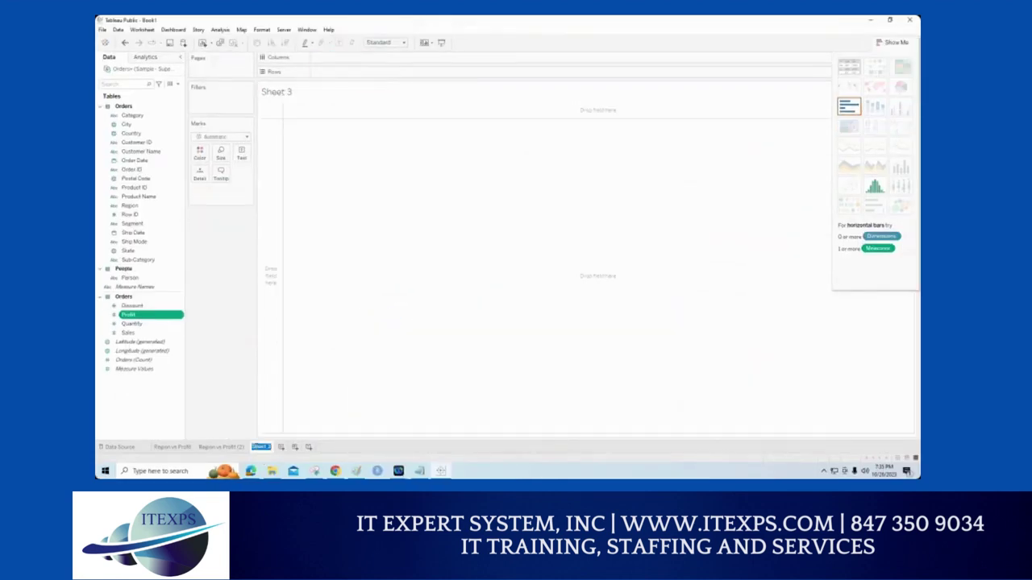
text(Saate vs profit)
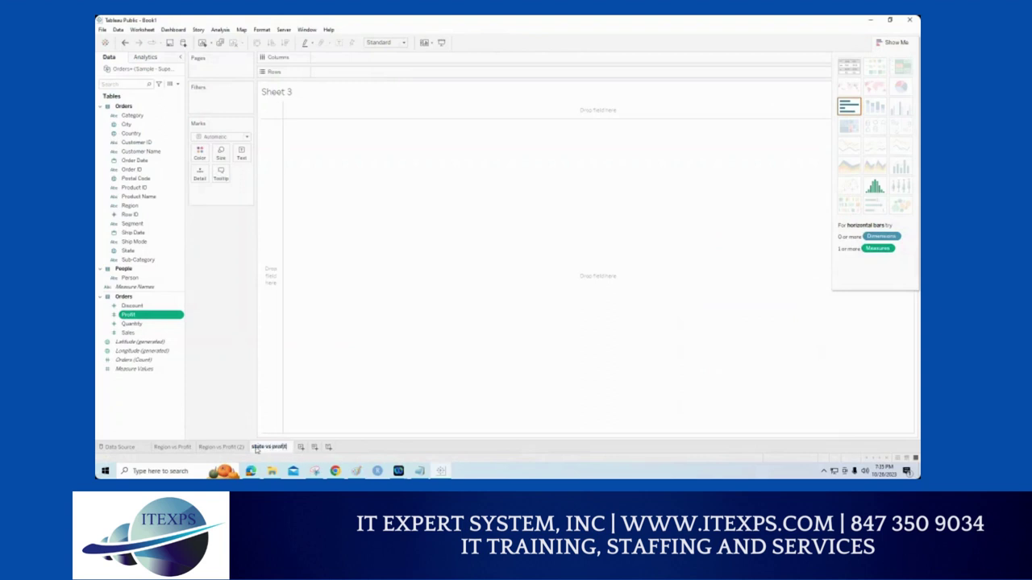
key(Return)
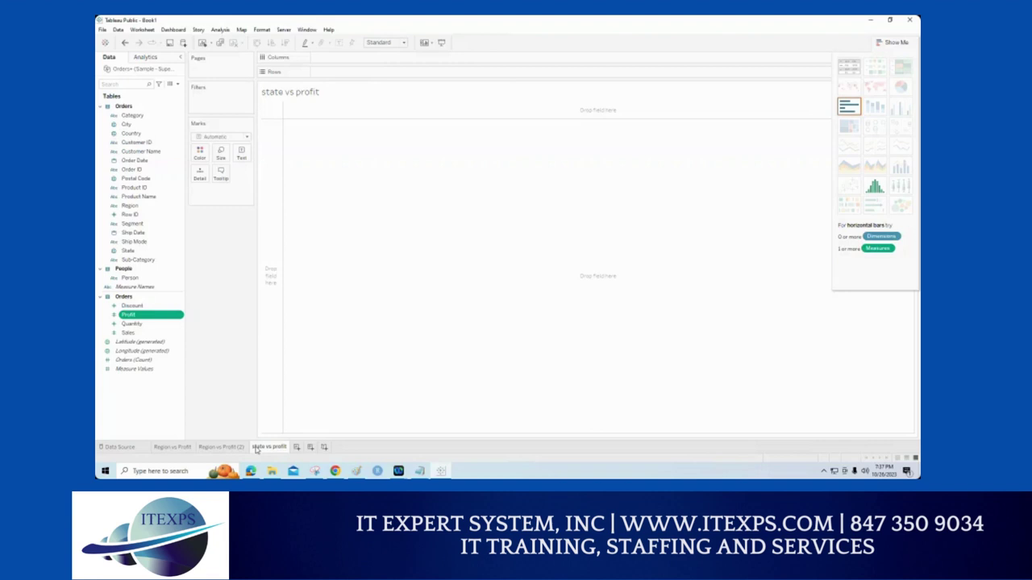
Step: Plot the State field on the state vs profit sheet as a symbol map
mouse_move(271, 440)
mouse_down()
mouse_move(290, 410)
mouse_move(235, 432)
mouse_move(270, 420)
mouse_up()
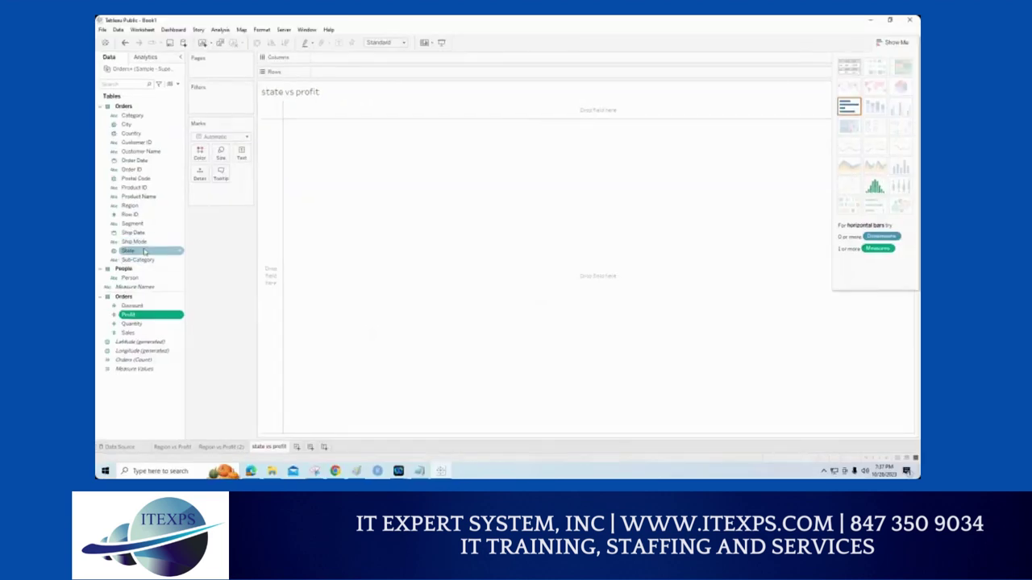
click(144, 252)
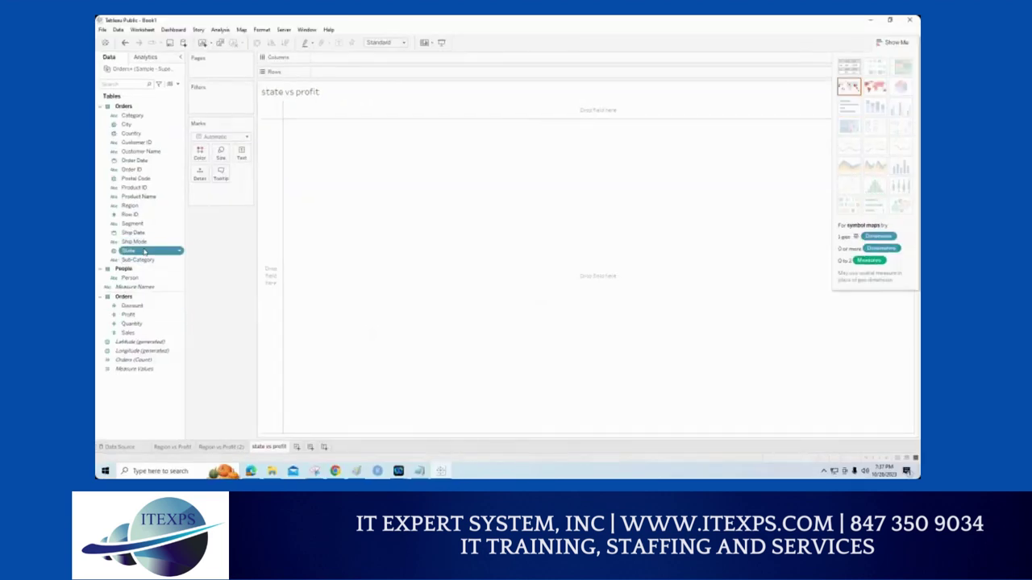
double_click(144, 252)
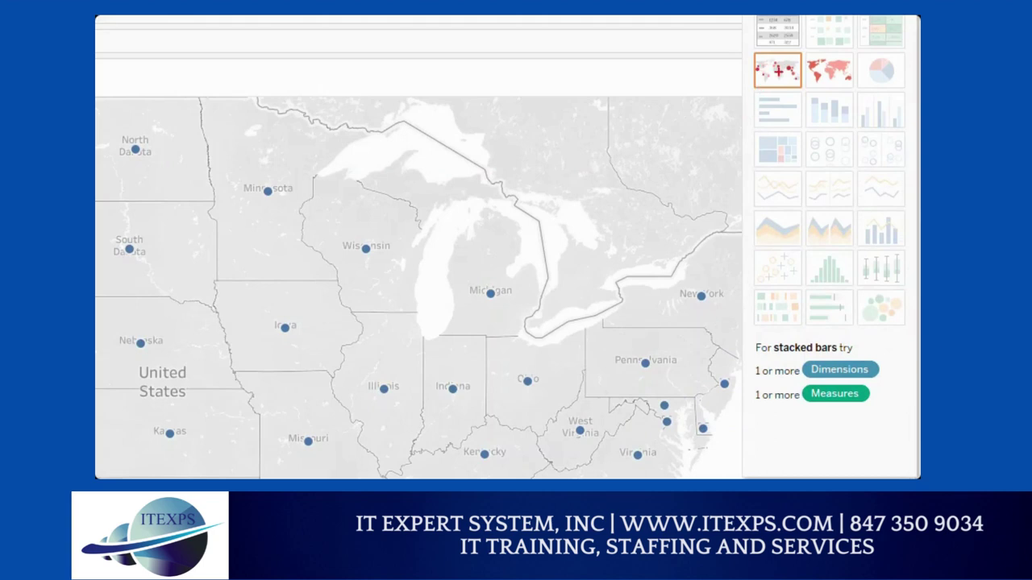
mouse_move(484, 282)
mouse_down()
mouse_move(494, 309)
mouse_move(505, 280)
mouse_up()
mouse_move(380, 226)
mouse_down()
mouse_move(371, 293)
mouse_move(395, 265)
mouse_move(387, 234)
mouse_up()
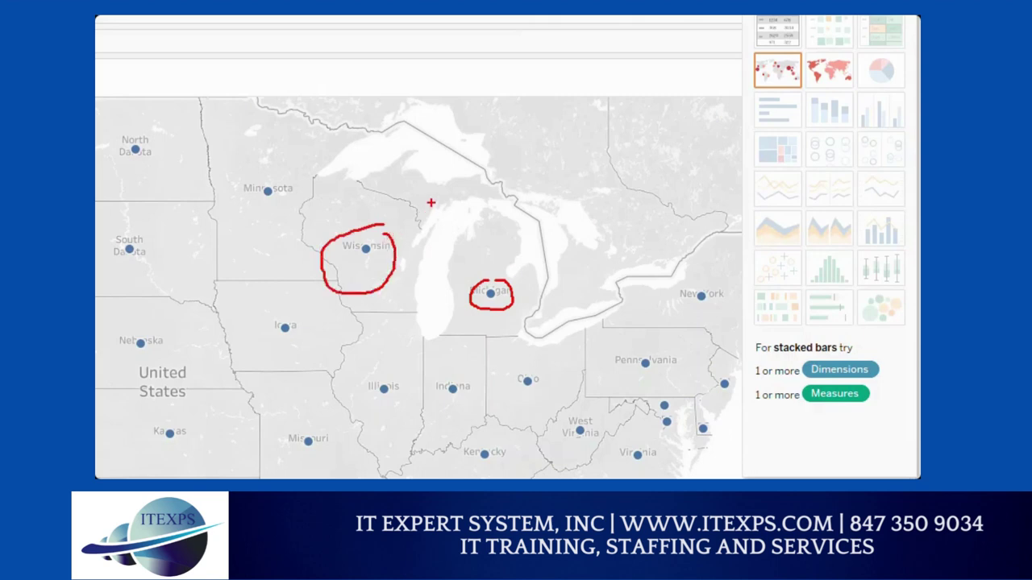
mouse_move(573, 224)
mouse_down()
mouse_move(429, 287)
mouse_move(485, 360)
mouse_move(567, 261)
mouse_move(554, 234)
mouse_up()
drag(674, 262, 675, 289)
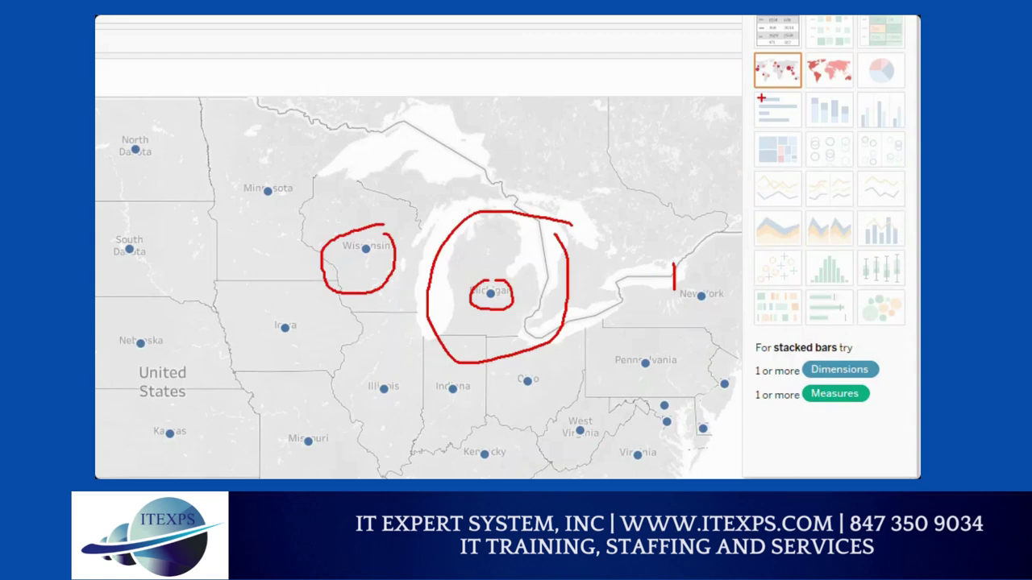
drag(832, 80, 830, 141)
mouse_move(829, 81)
mouse_down()
mouse_move(814, 111)
mouse_move(844, 94)
mouse_up()
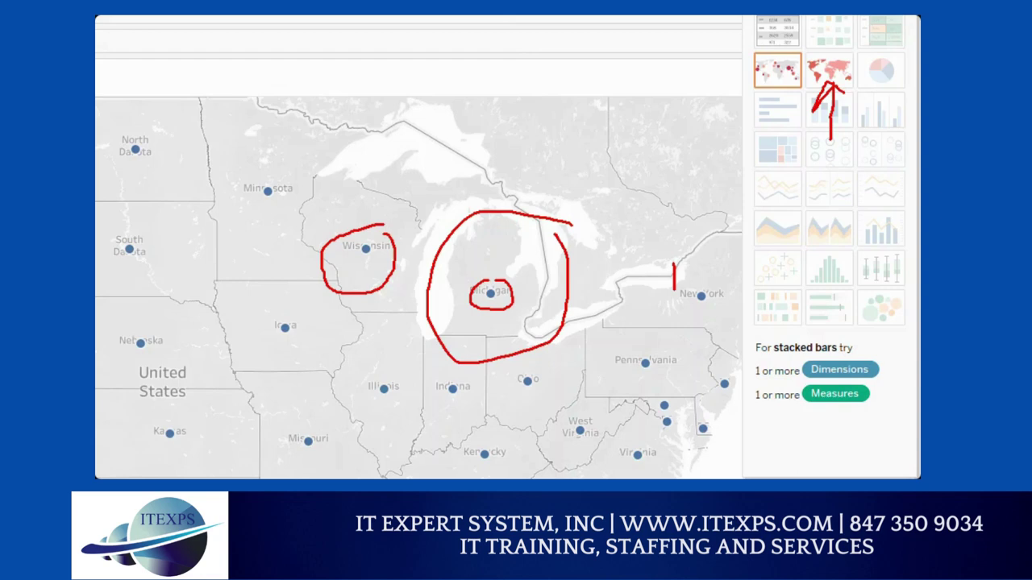
mouse_move(208, 145)
mouse_down()
mouse_move(283, 90)
mouse_move(208, 156)
mouse_move(296, 127)
mouse_move(229, 174)
mouse_move(309, 141)
mouse_move(241, 202)
mouse_move(407, 169)
mouse_up()
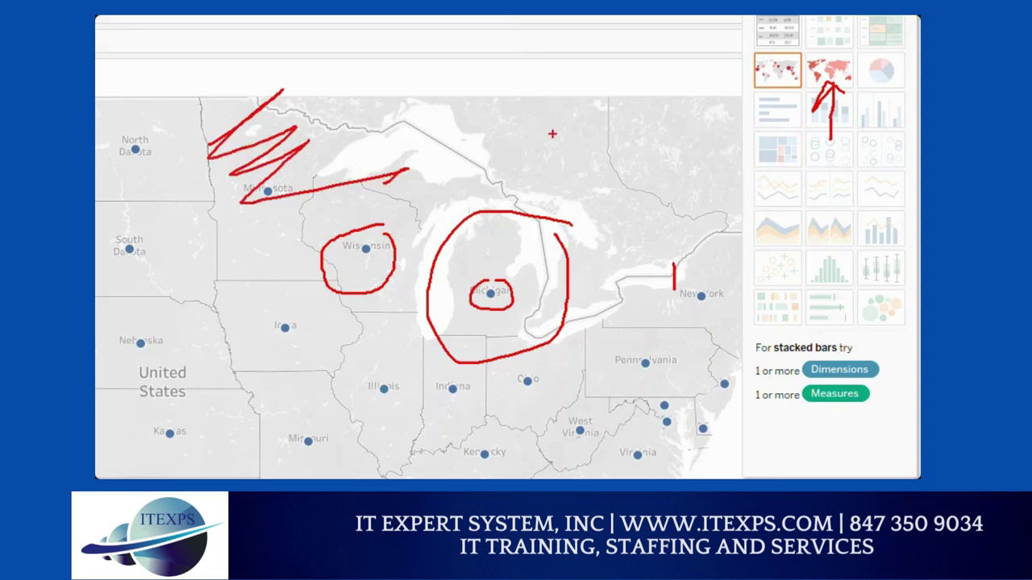
mouse_move(572, 118)
mouse_down()
mouse_move(557, 129)
mouse_move(565, 139)
mouse_up()
mouse_move(589, 97)
mouse_down()
mouse_move(588, 130)
mouse_move(598, 121)
mouse_move(608, 135)
mouse_move(666, 113)
mouse_move(662, 121)
mouse_move(691, 93)
mouse_up()
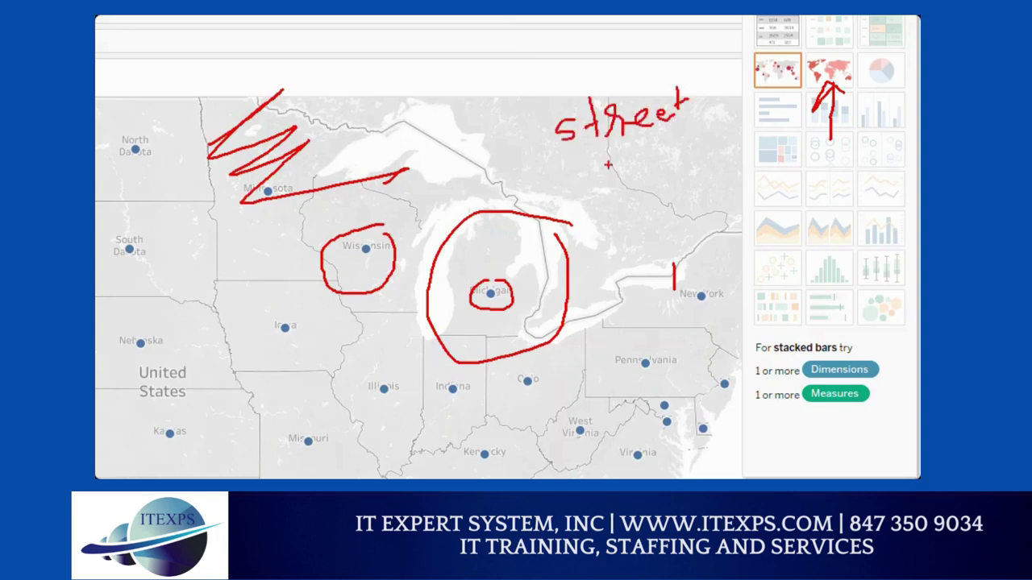
mouse_move(574, 169)
mouse_down()
mouse_move(708, 101)
mouse_move(720, 64)
mouse_move(729, 89)
mouse_move(753, 77)
mouse_up()
drag(678, 139, 750, 113)
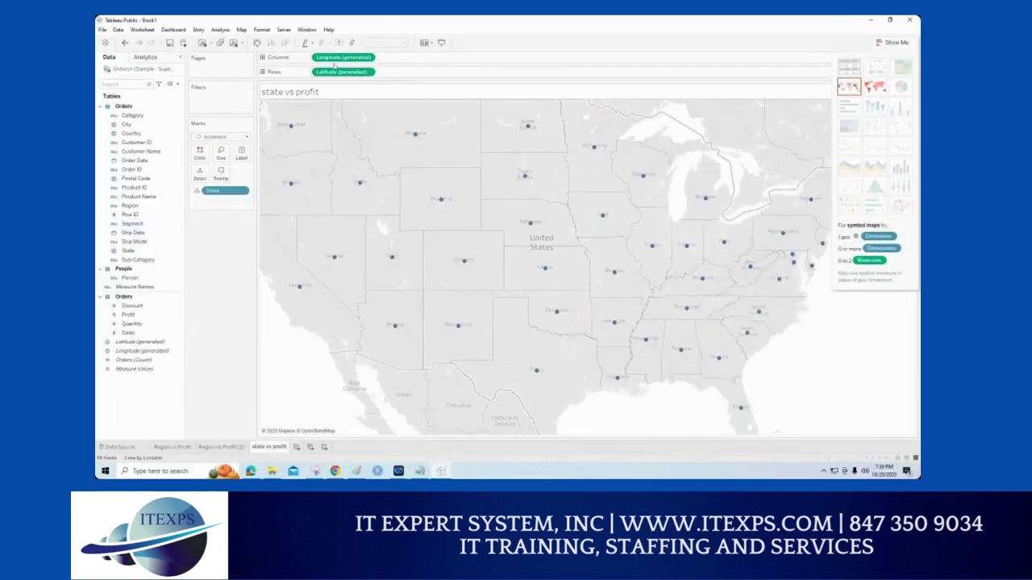
drag(332, 52, 333, 105)
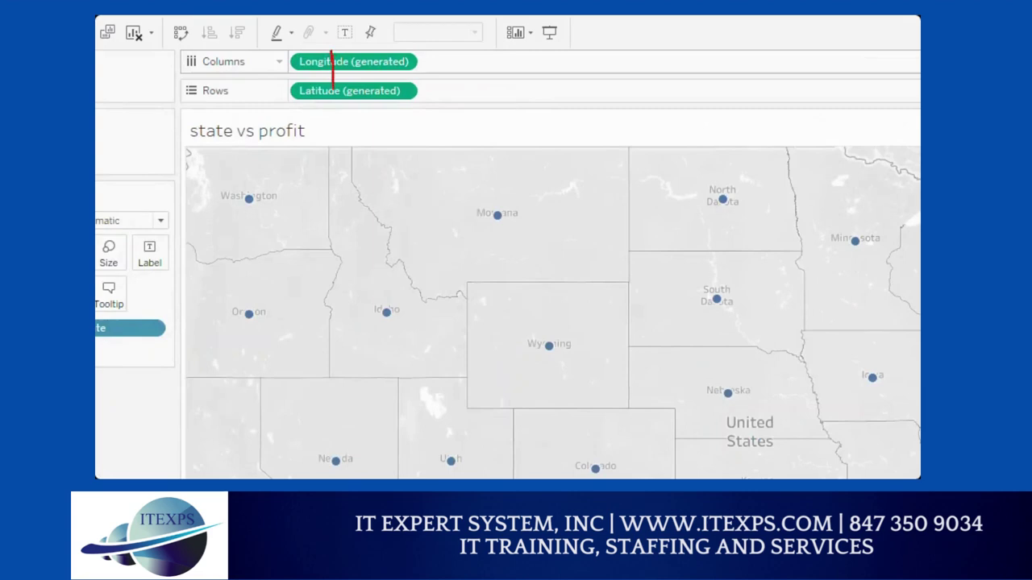
drag(342, 52, 338, 103)
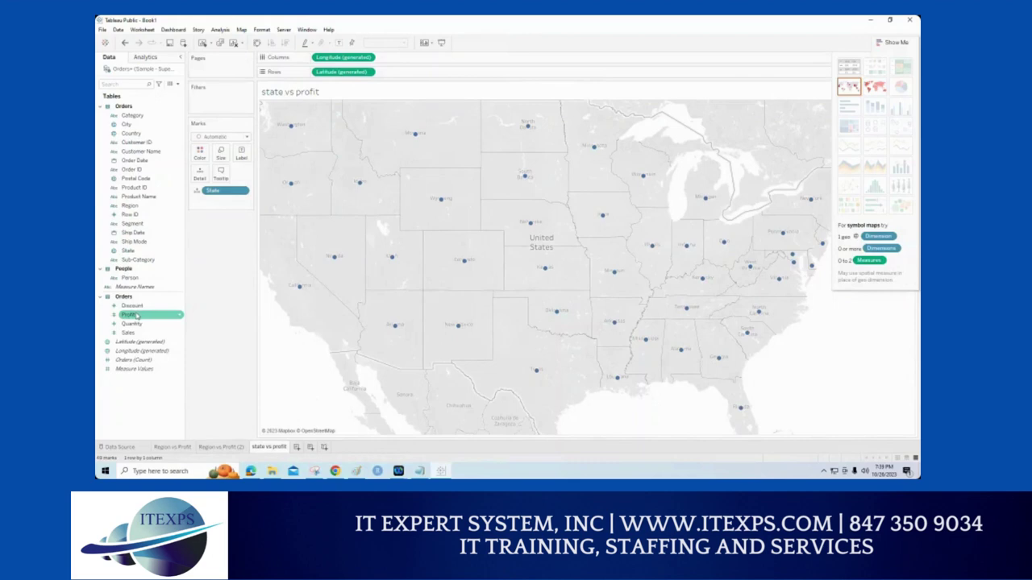
mouse_move(139, 249)
mouse_down()
mouse_move(114, 250)
mouse_move(141, 247)
mouse_up()
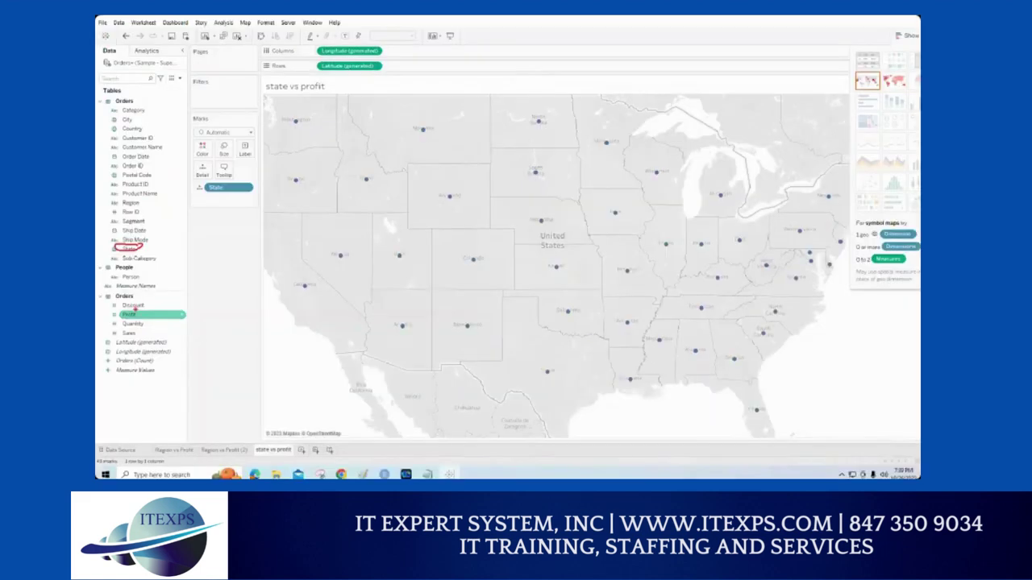
Step: Add Profit to the state map so it sizes the circles, and open the mark size setting
double_click(131, 318)
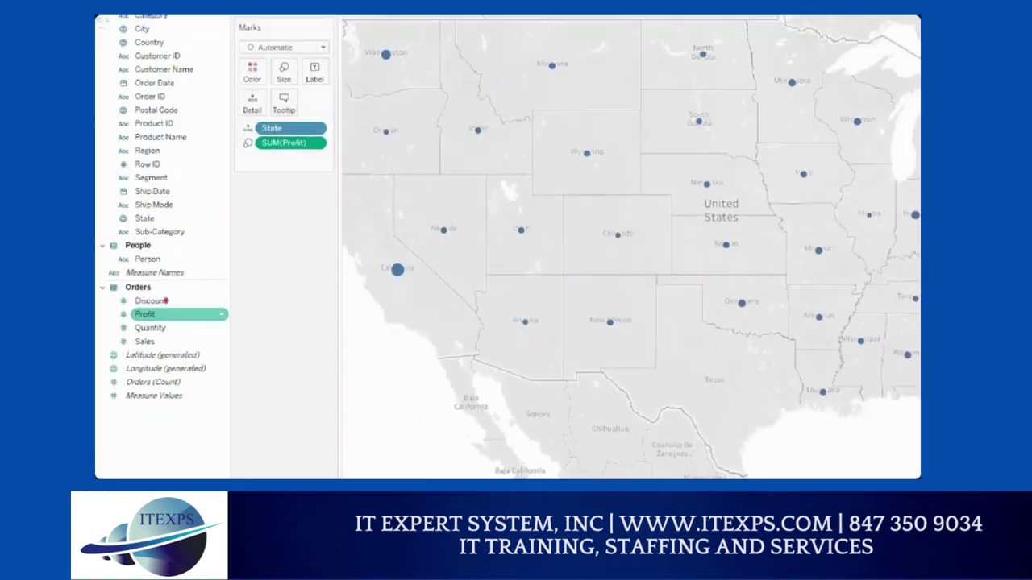
mouse_move(255, 135)
mouse_down()
mouse_move(238, 155)
mouse_move(255, 142)
mouse_move(251, 159)
mouse_move(366, 232)
mouse_move(390, 269)
mouse_up()
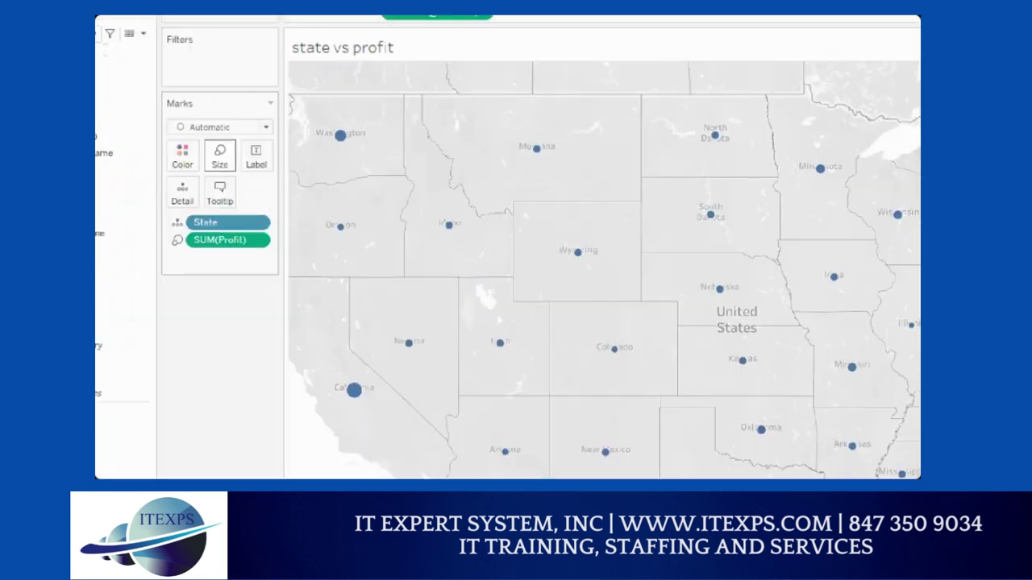
mouse_move(220, 150)
mouse_down()
mouse_move(212, 141)
mouse_move(234, 163)
mouse_move(222, 135)
mouse_up()
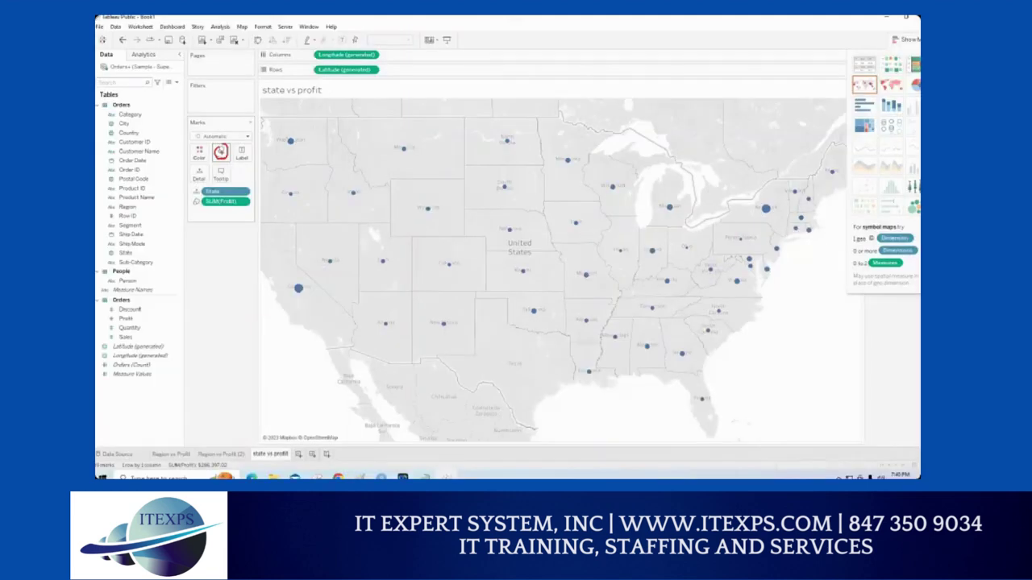
click(220, 152)
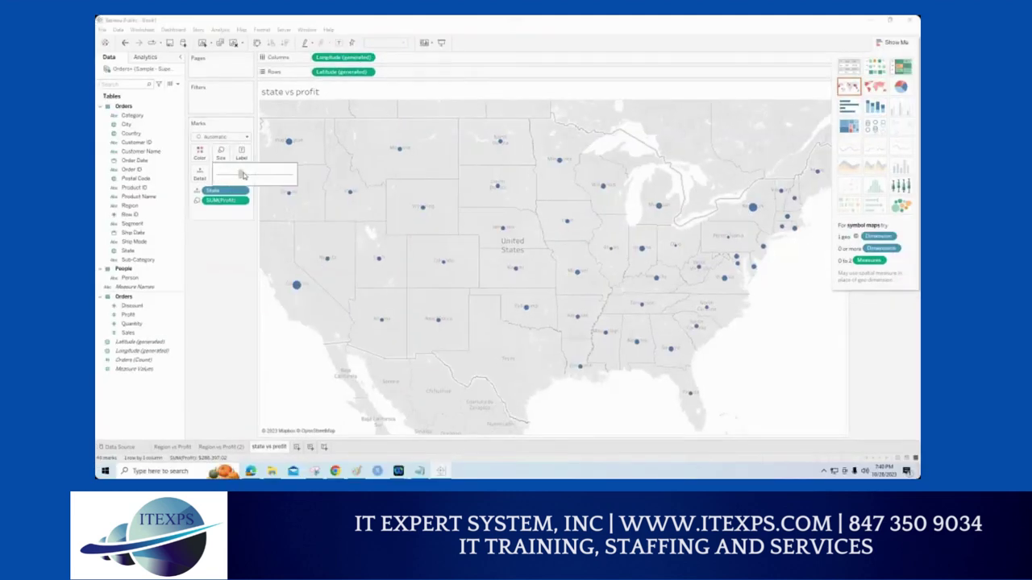
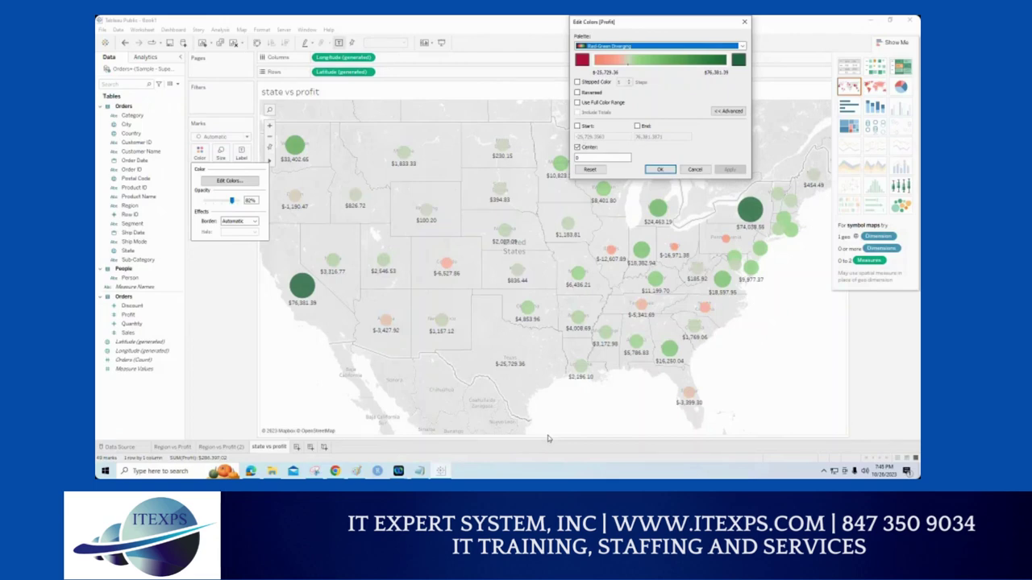
Step: Apply the Red-Green Diverging palette centred at 0 to the profit circles and set their opacity to 92%
click(661, 170)
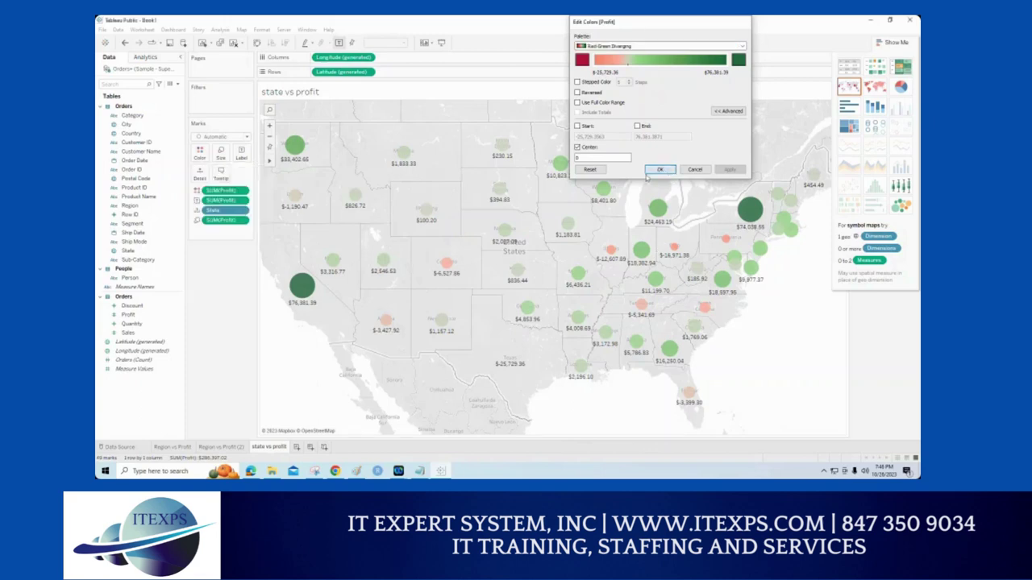
click(200, 156)
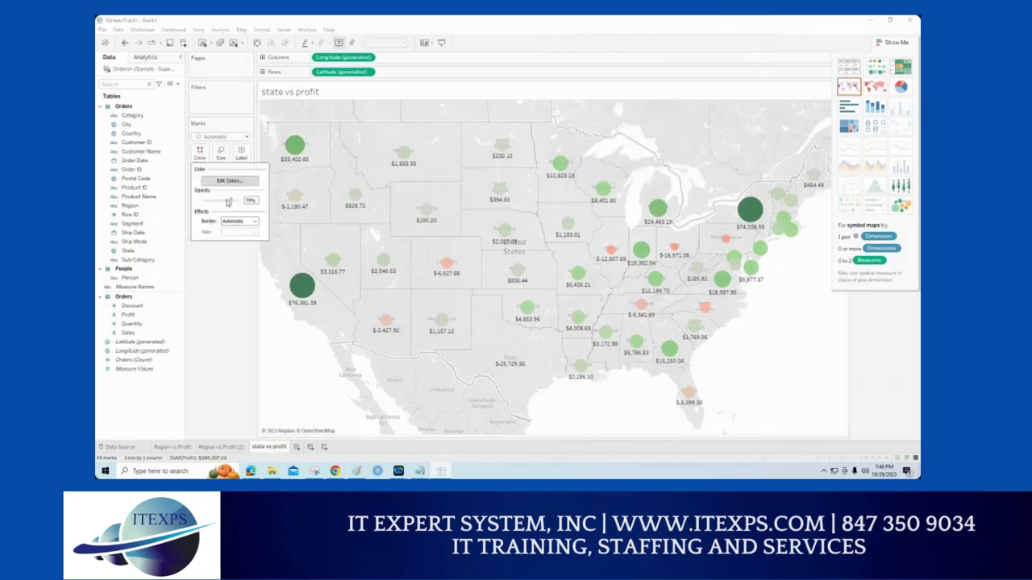
mouse_move(227, 202)
mouse_down()
mouse_move(237, 202)
mouse_move(208, 203)
mouse_move(235, 205)
mouse_up()
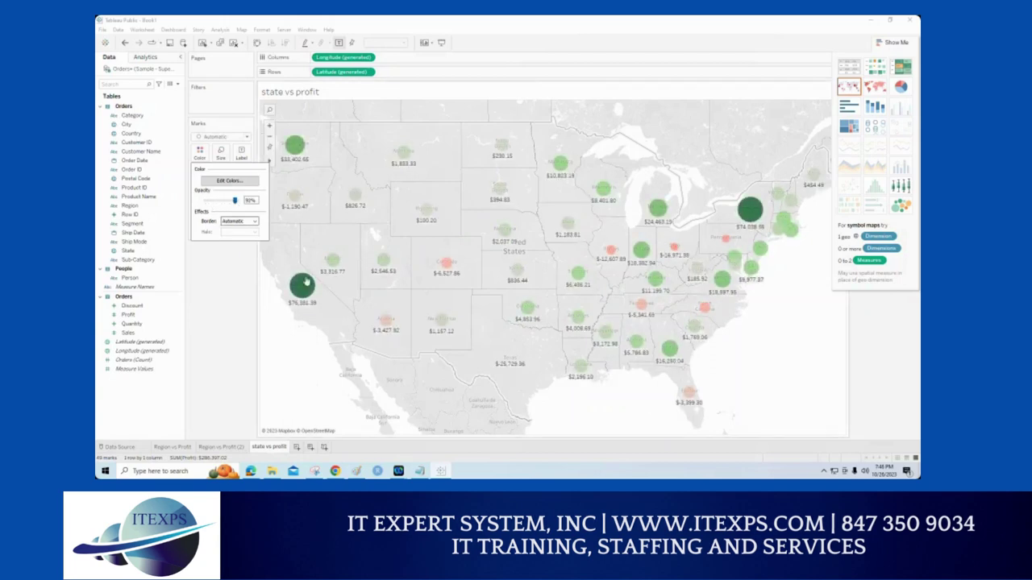
Step: Give the profit circles on the state map a solid border colour
click(254, 221)
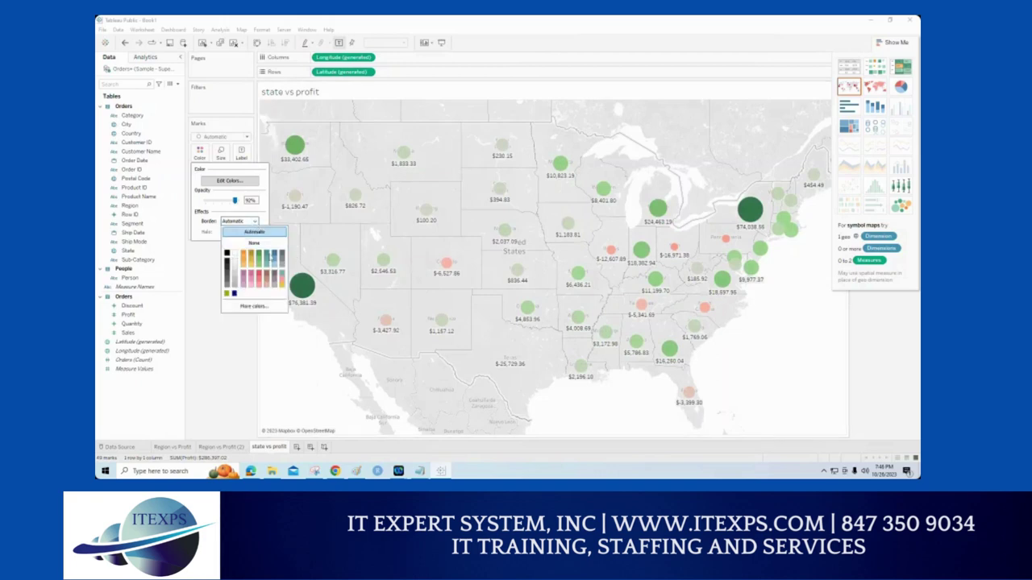
click(274, 256)
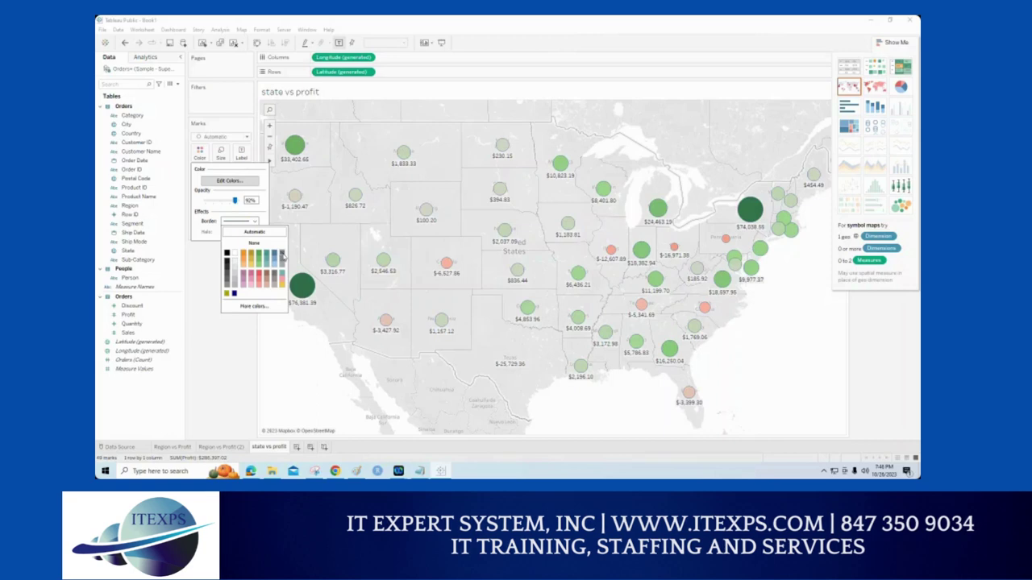
click(278, 356)
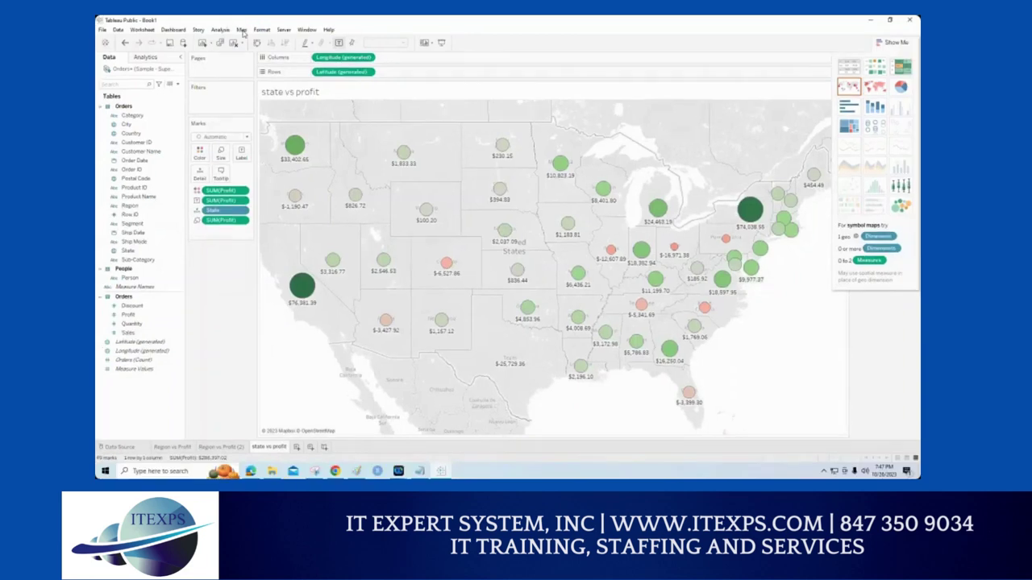
Step: Set the background map of the state vs profit sheet to Streets
click(242, 30)
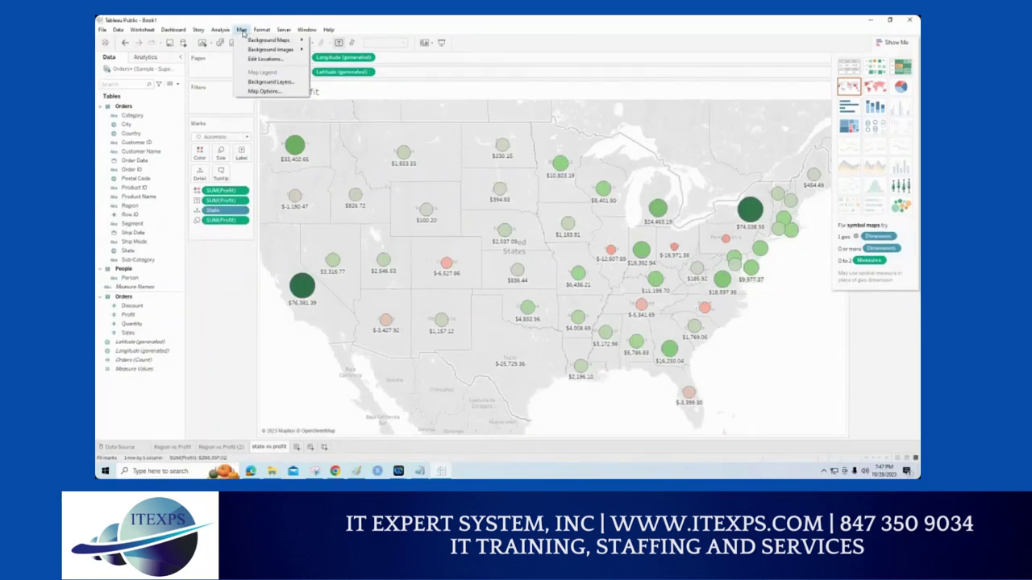
mouse_move(272, 39)
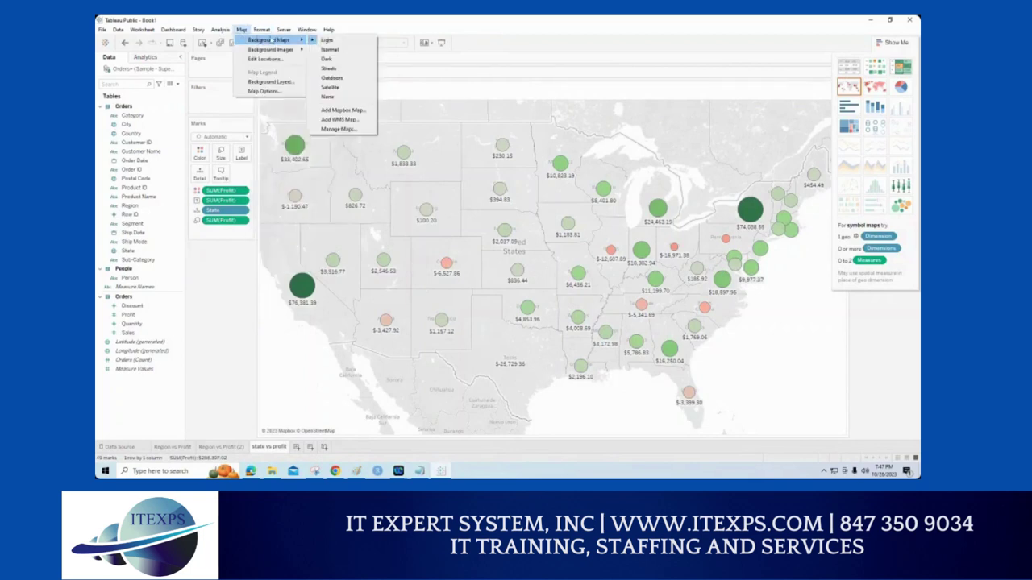
click(330, 69)
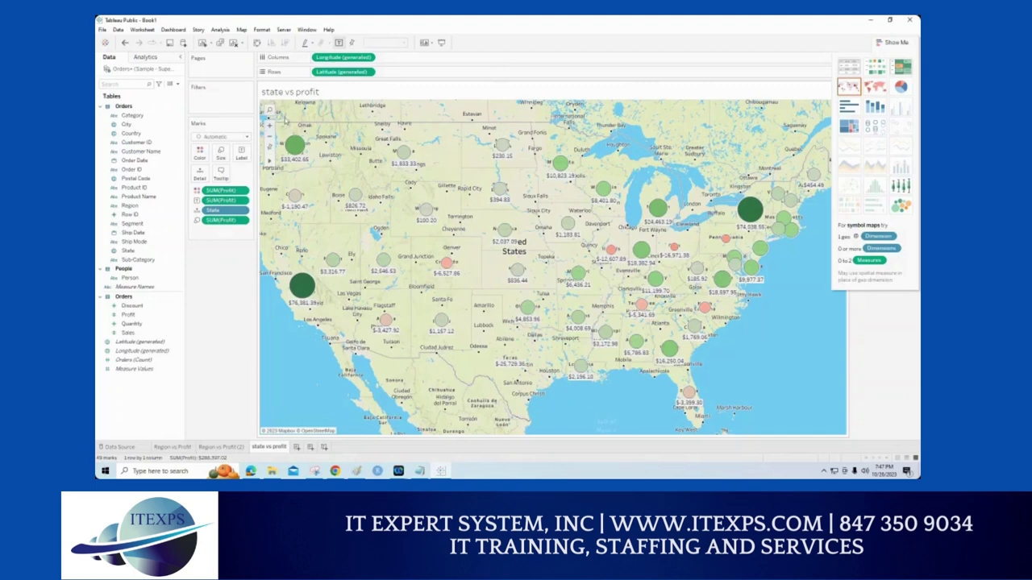
Step: Try the Normal background map on the state vs profit sheet, followed by the Light one
click(240, 30)
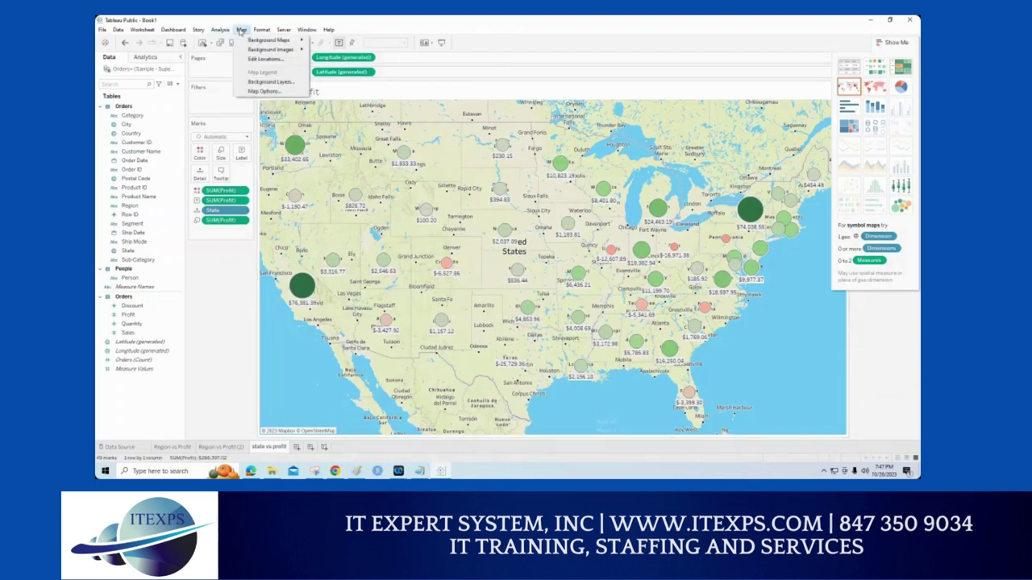
mouse_move(252, 42)
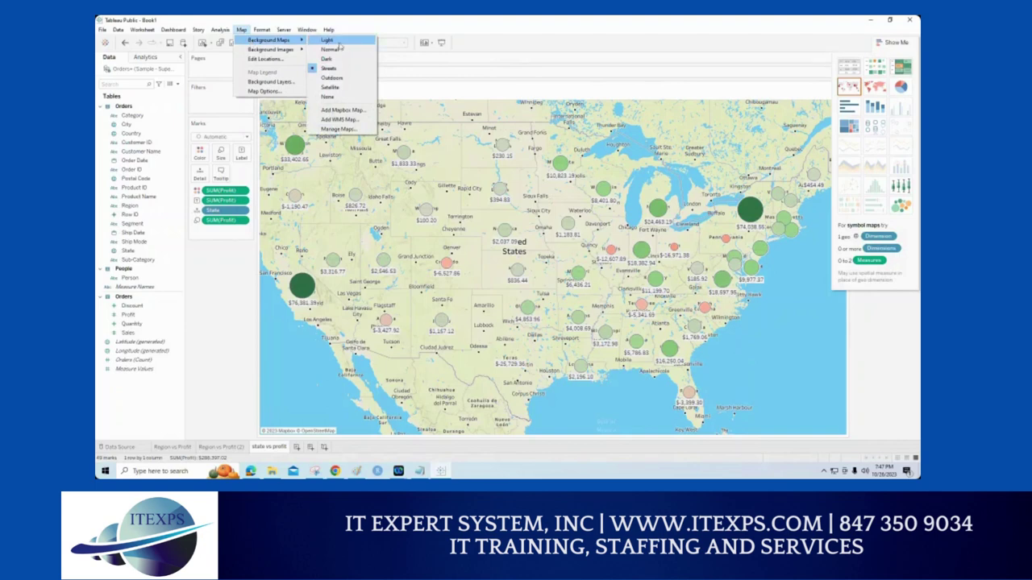
click(331, 40)
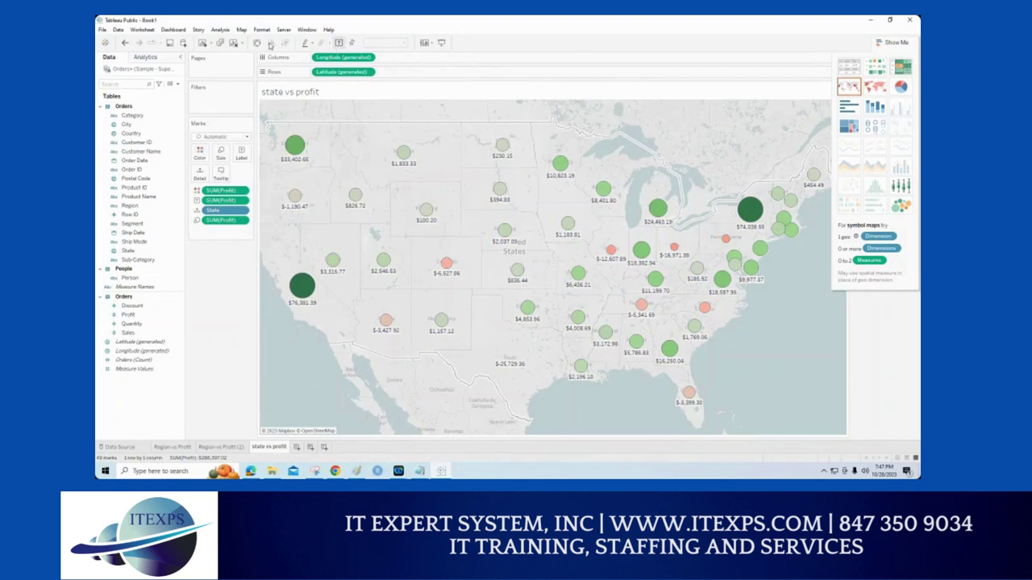
click(241, 30)
mouse_move(248, 40)
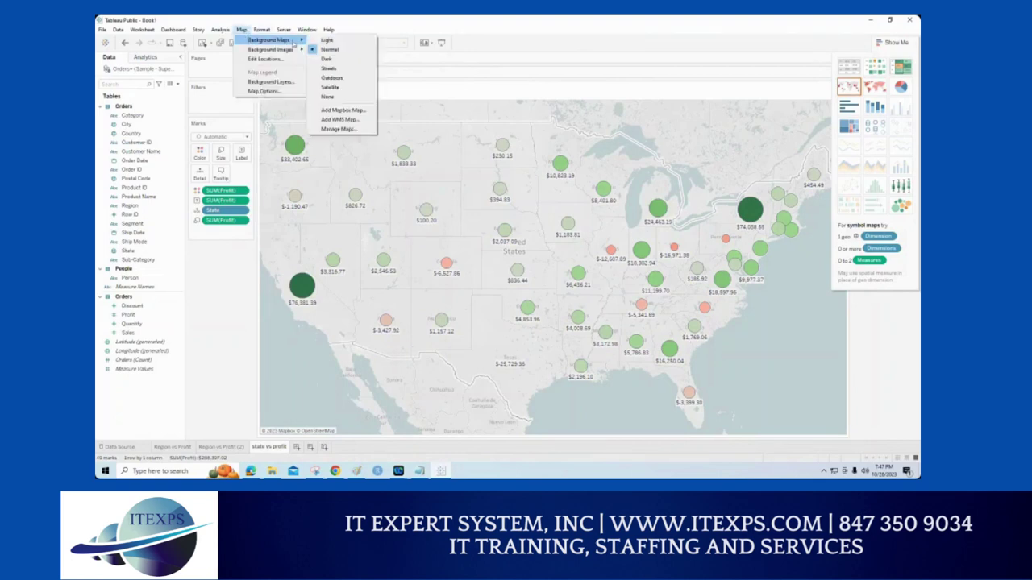
click(319, 42)
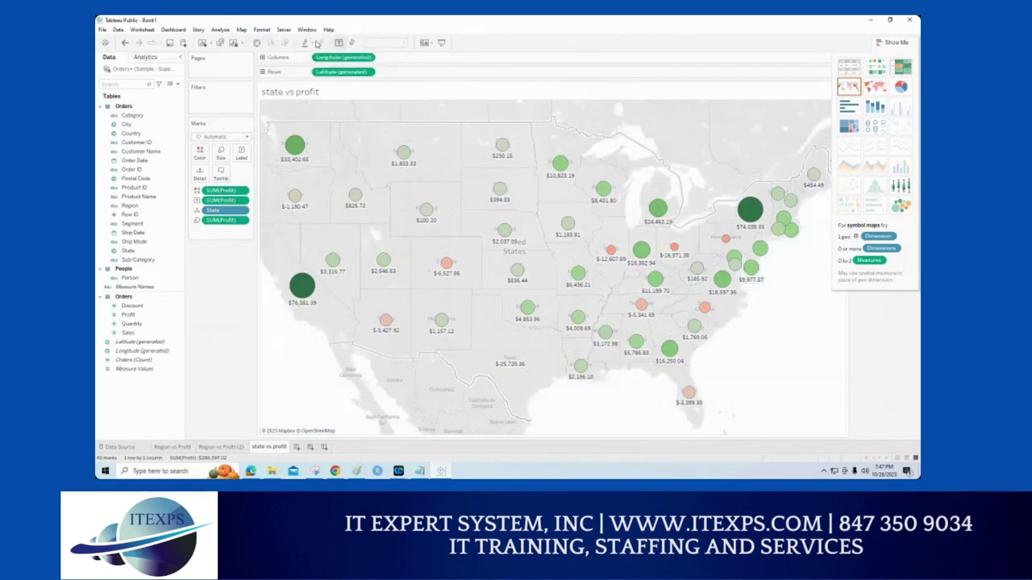
Step: Try the Dark background map on the state vs profit sheet, followed by the Outdoors one
click(241, 30)
mouse_move(249, 40)
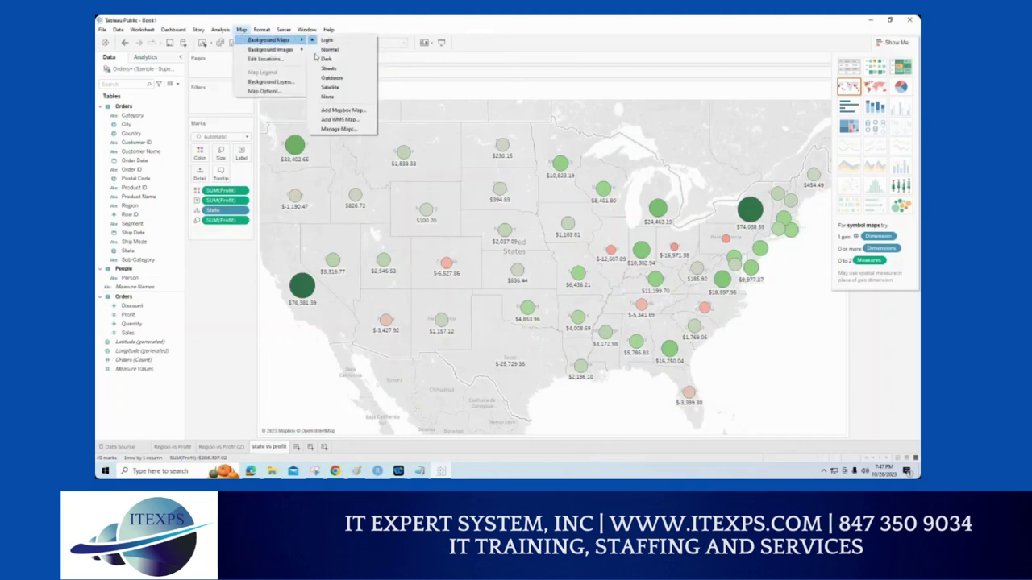
click(322, 65)
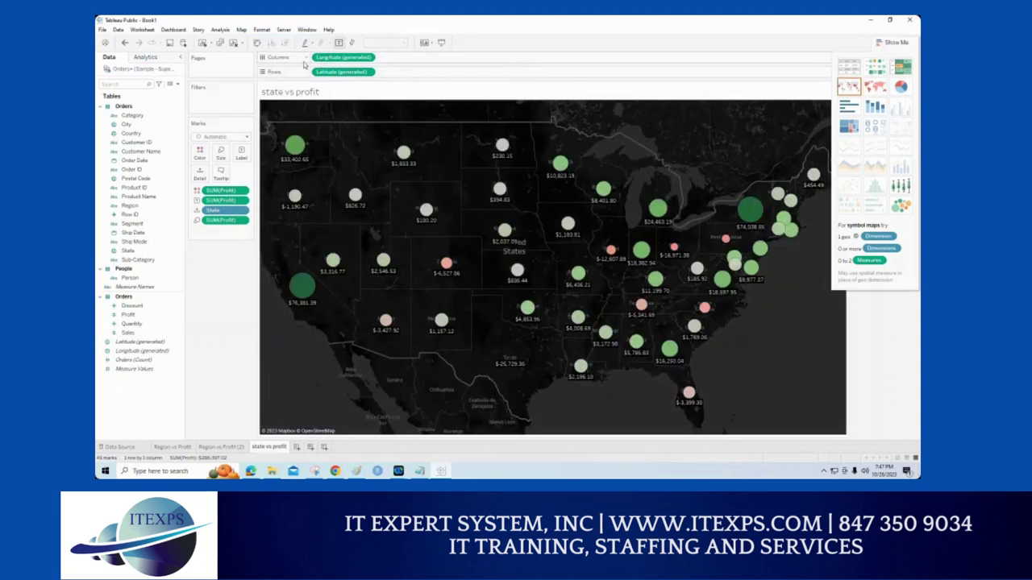
click(241, 30)
mouse_move(246, 40)
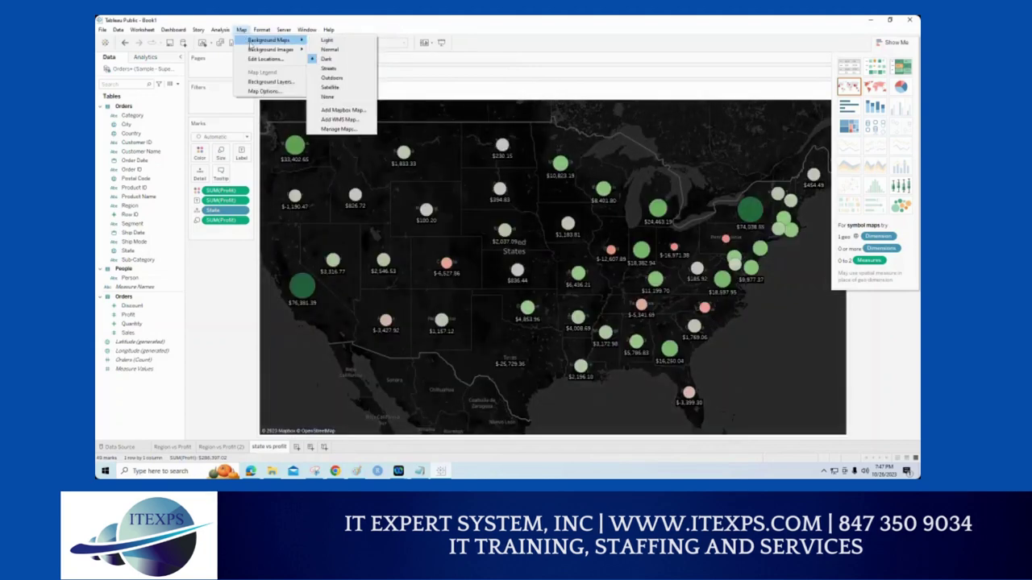
click(327, 78)
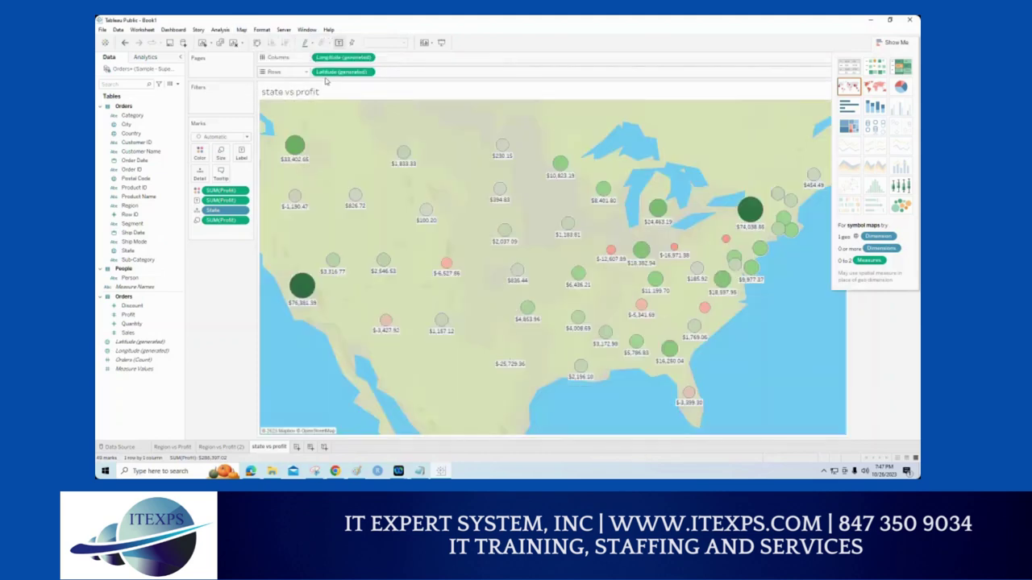
Step: Set the background map of the state vs profit sheet to Satellite and change the symbol map to a filled map
click(241, 30)
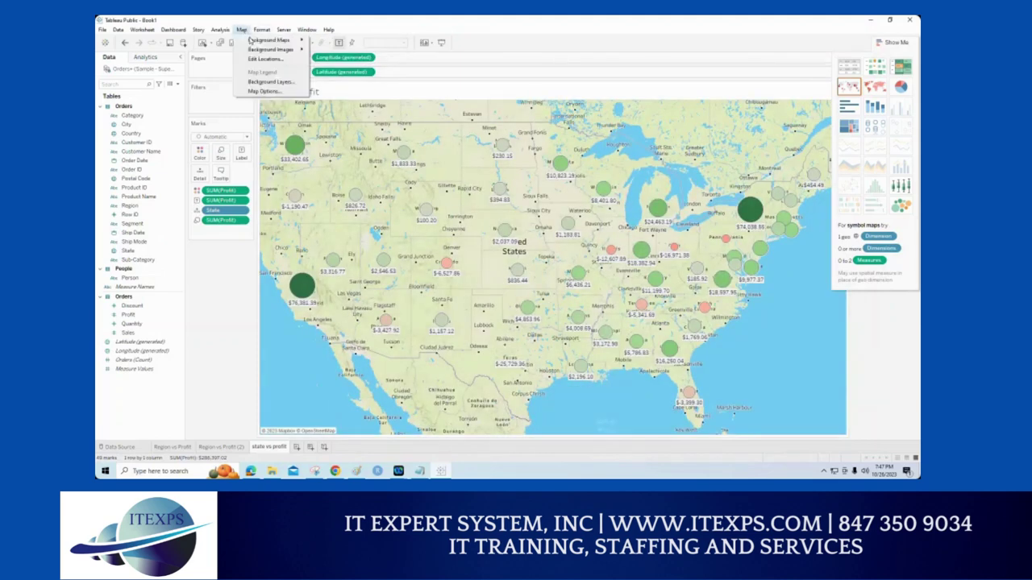
mouse_move(266, 39)
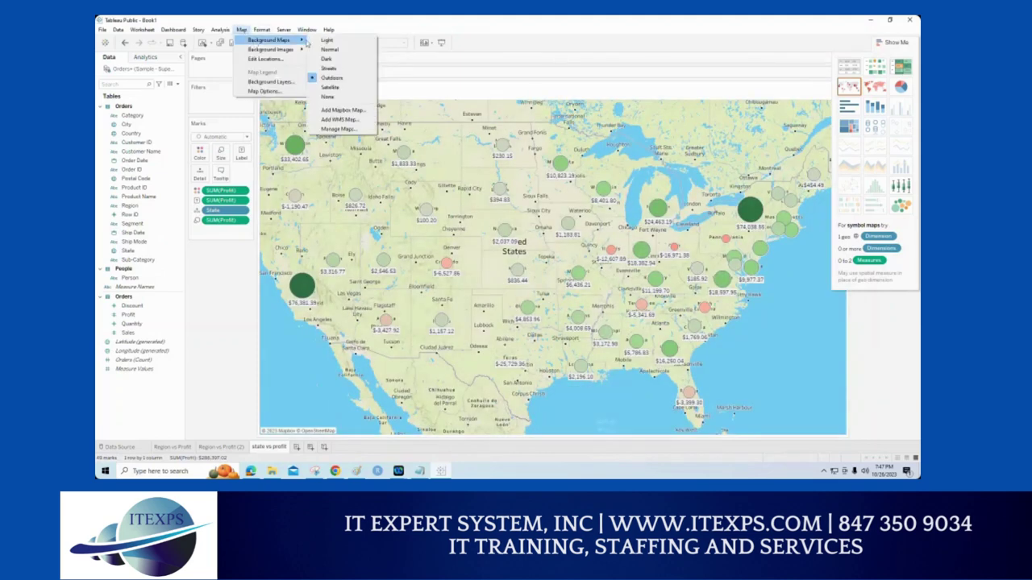
click(325, 89)
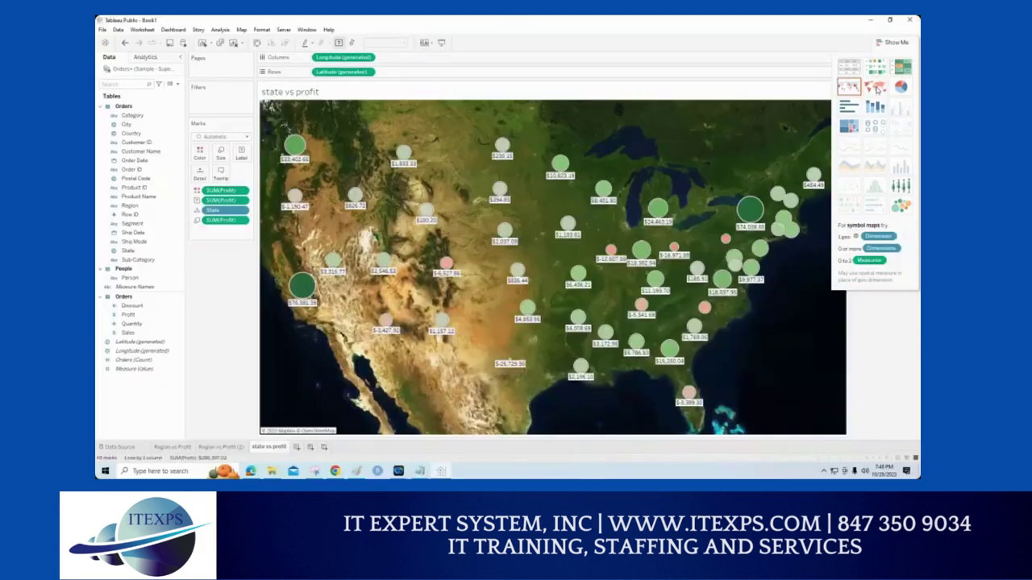
click(866, 59)
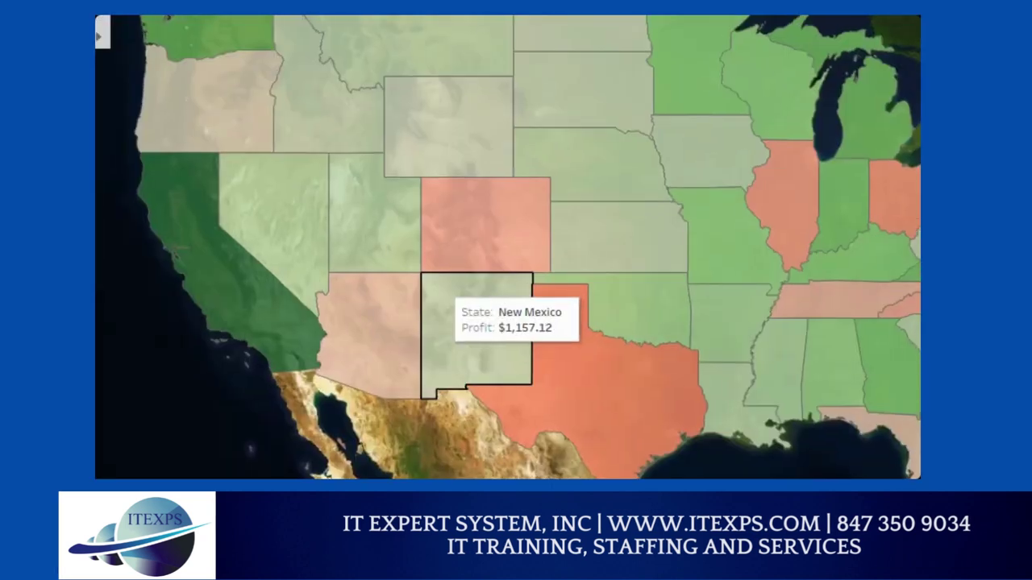
drag(521, 295, 575, 264)
mouse_move(557, 283)
mouse_down()
mouse_move(559, 309)
mouse_move(511, 314)
mouse_move(495, 353)
mouse_up()
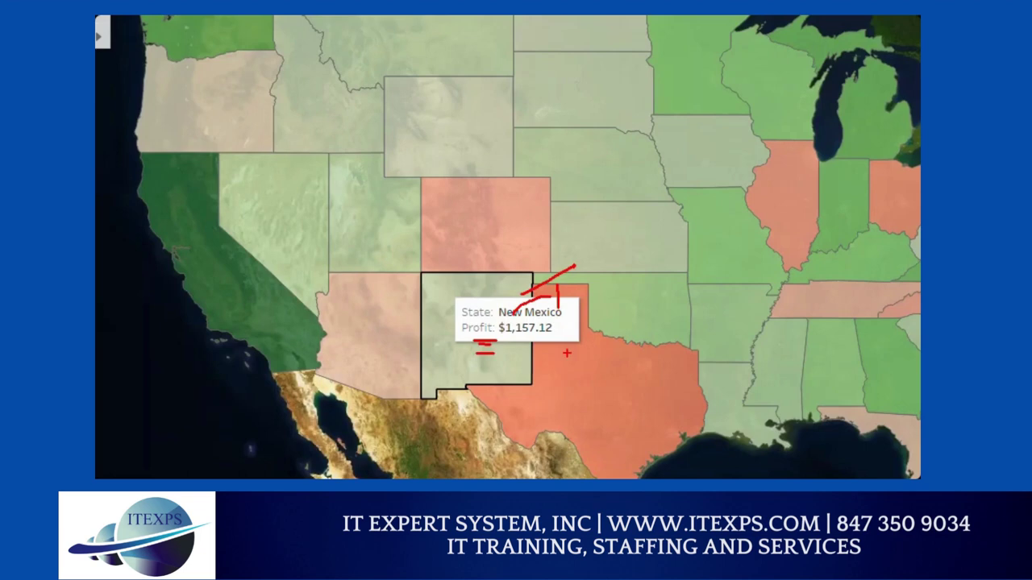
mouse_move(436, 240)
mouse_down()
mouse_move(408, 274)
mouse_move(428, 301)
mouse_move(408, 315)
mouse_move(448, 415)
mouse_up()
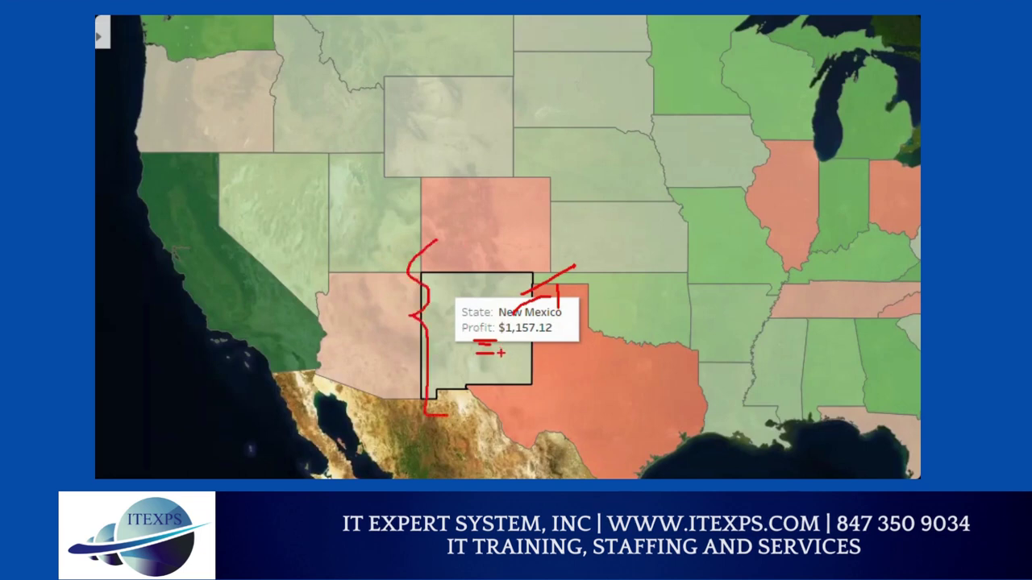
key(Escape)
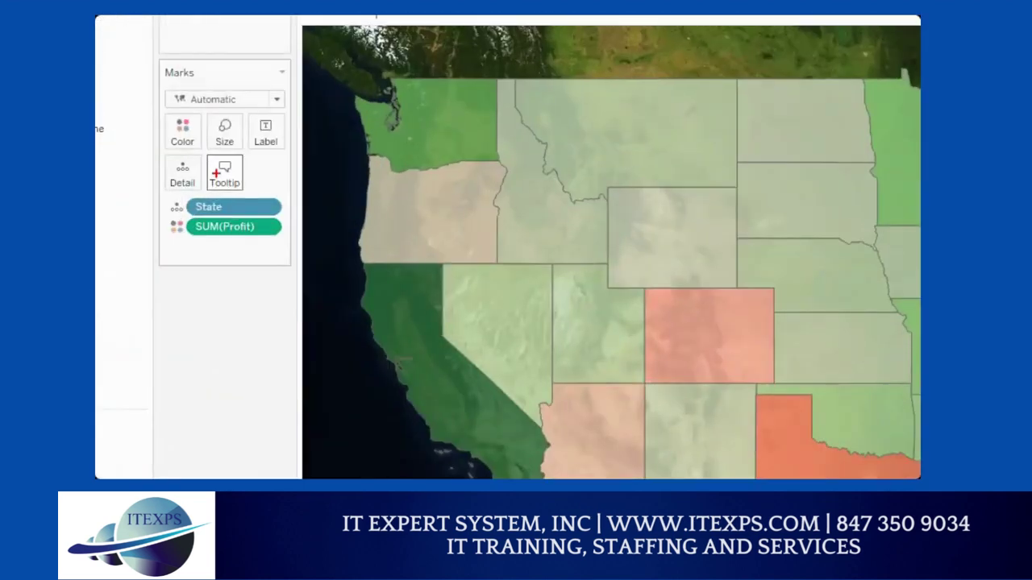
drag(221, 167, 218, 170)
mouse_move(207, 209)
mouse_down()
mouse_move(220, 185)
mouse_move(228, 195)
mouse_up()
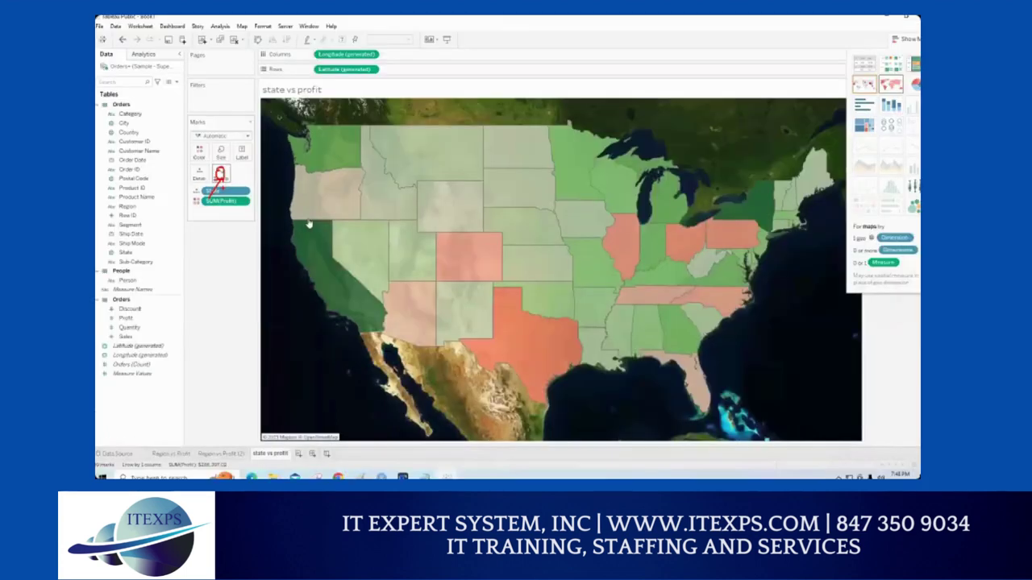
Step: Add the Sales and Quantity measures to the tooltips of the filled state map
mouse_move(439, 270)
mouse_move(416, 214)
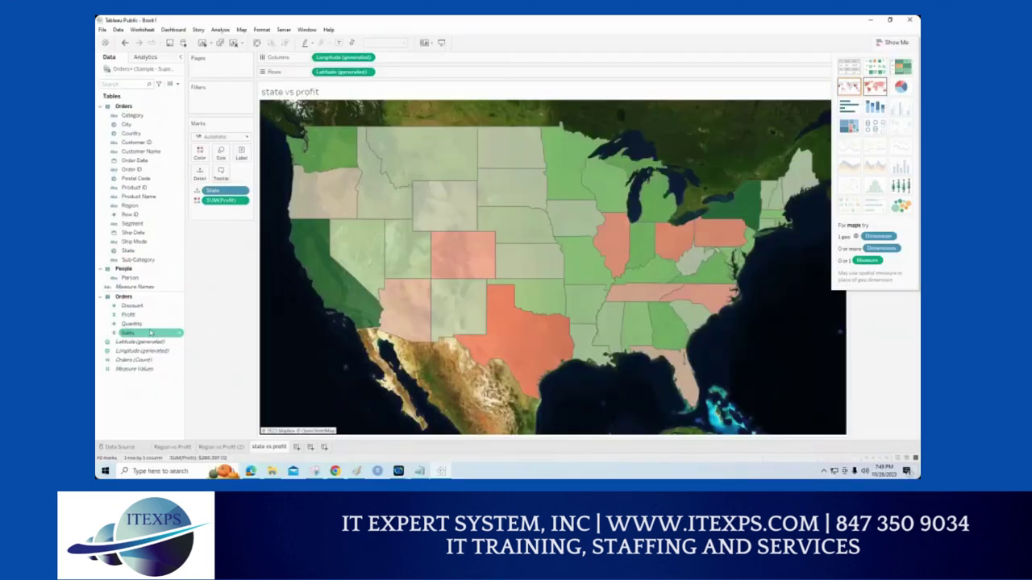
drag(150, 332, 221, 173)
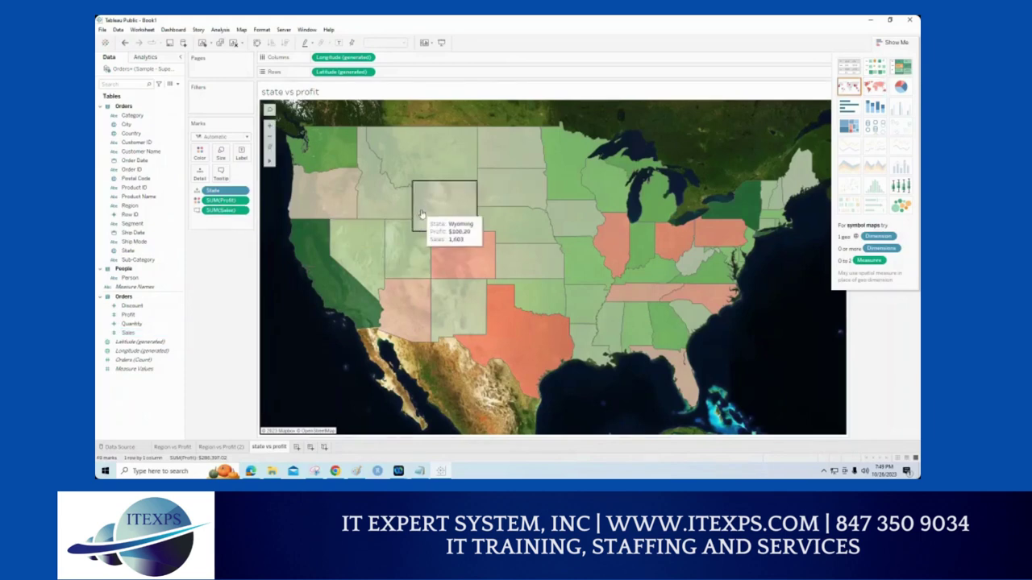
mouse_move(444, 258)
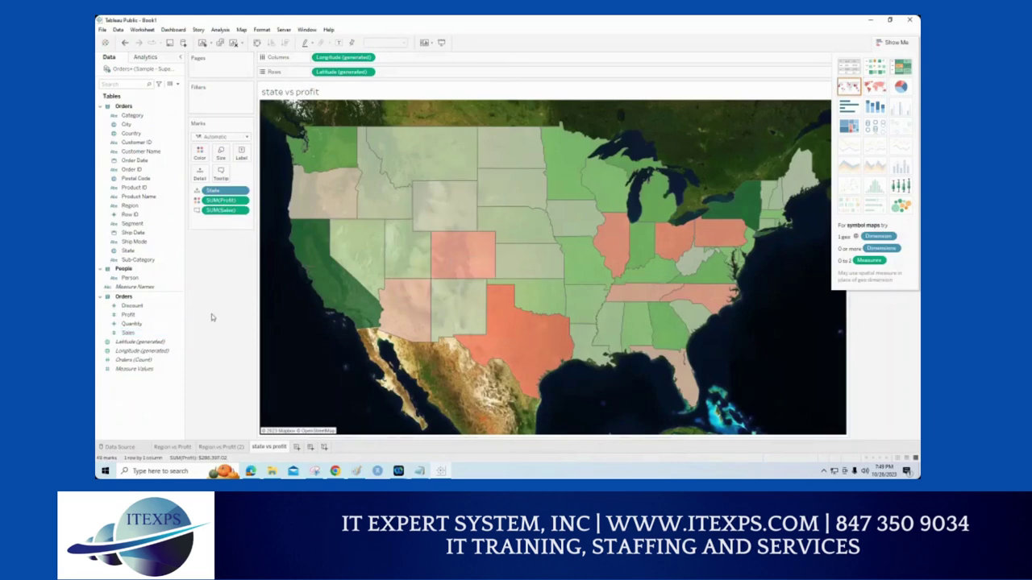
click(135, 325)
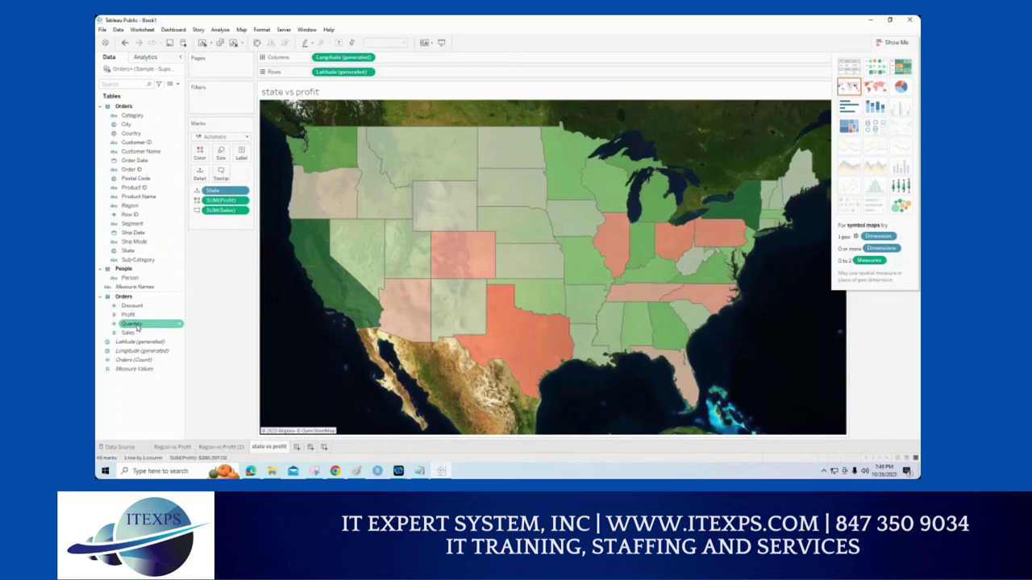
drag(137, 327, 221, 172)
mouse_move(428, 236)
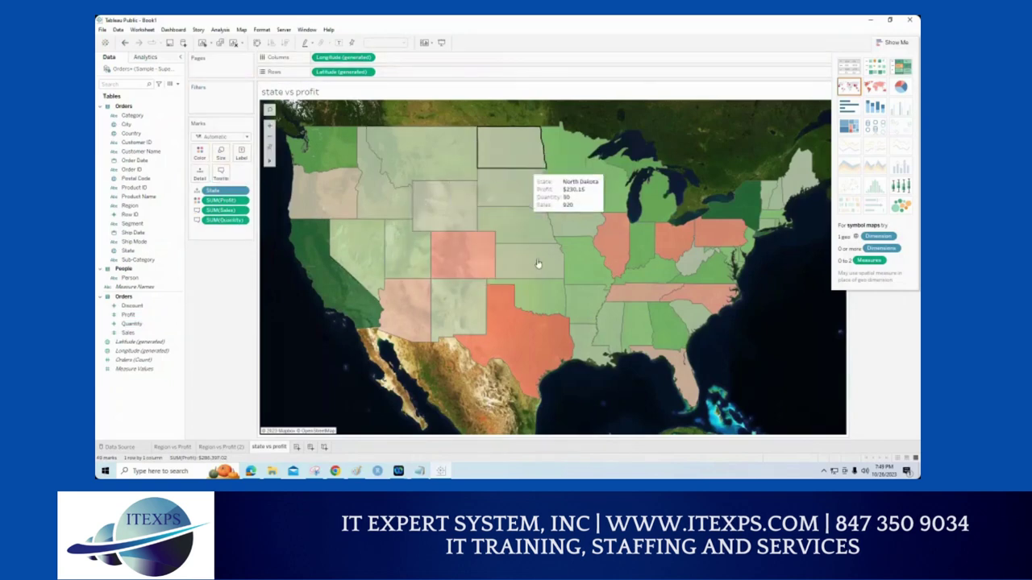
Step: Label each state on the filled map with its Profit and Sales
click(141, 306)
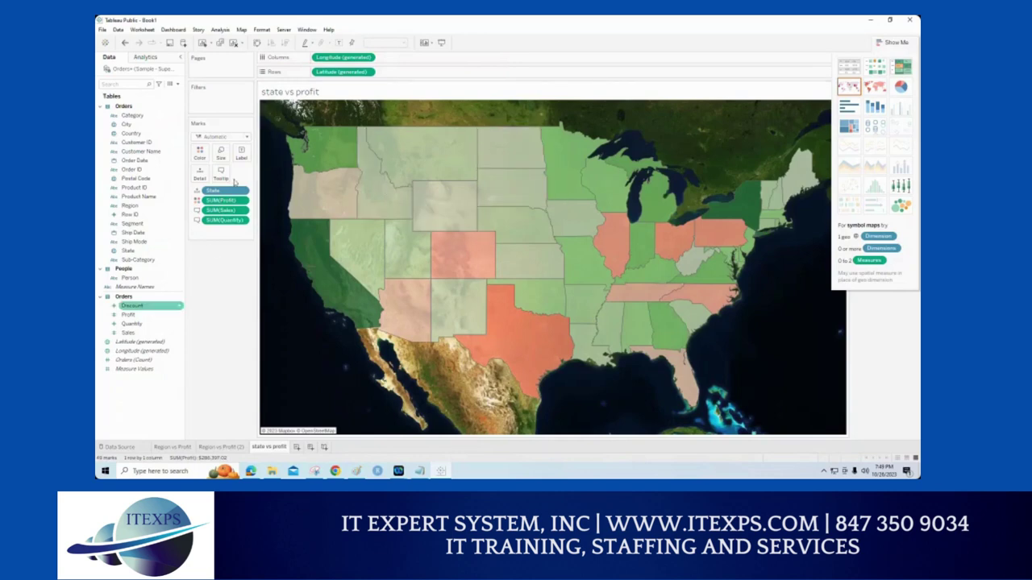
click(139, 321)
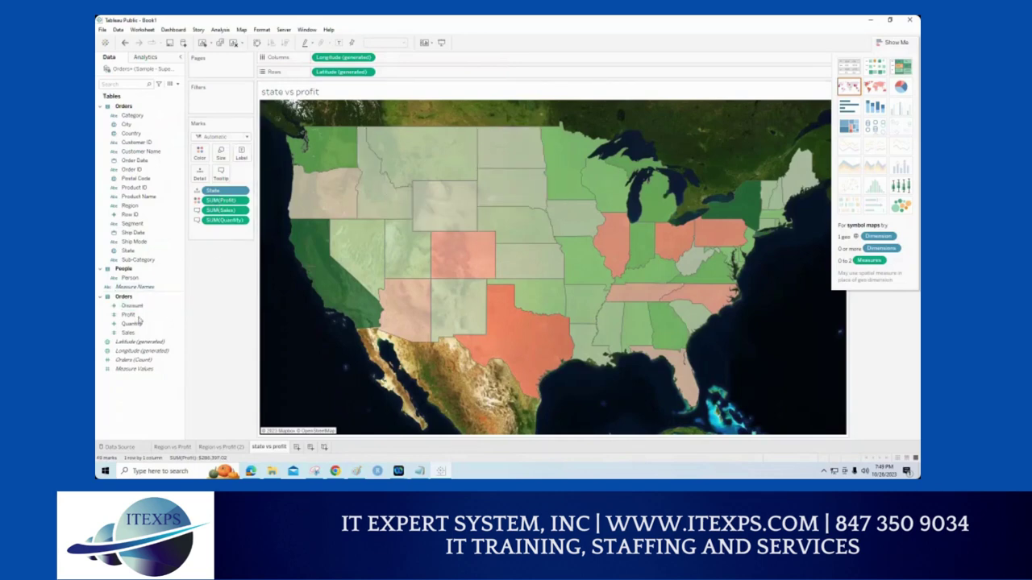
click(138, 318)
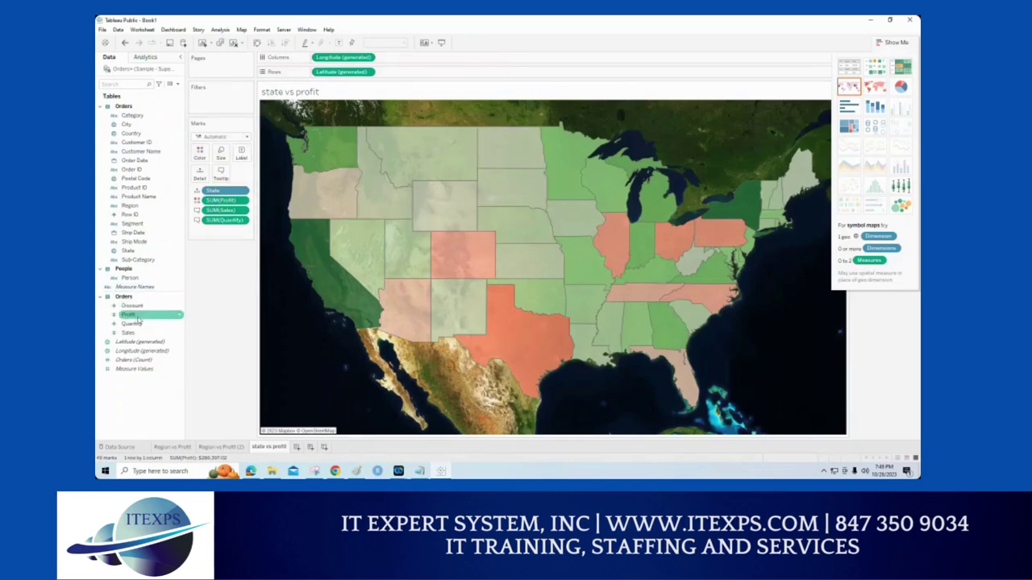
drag(139, 320, 241, 153)
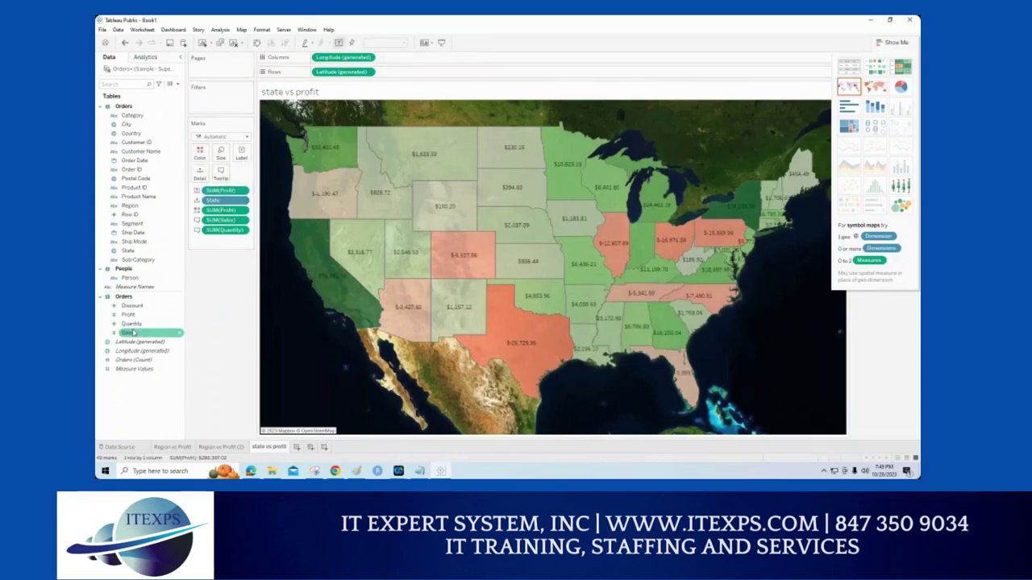
drag(133, 332, 241, 154)
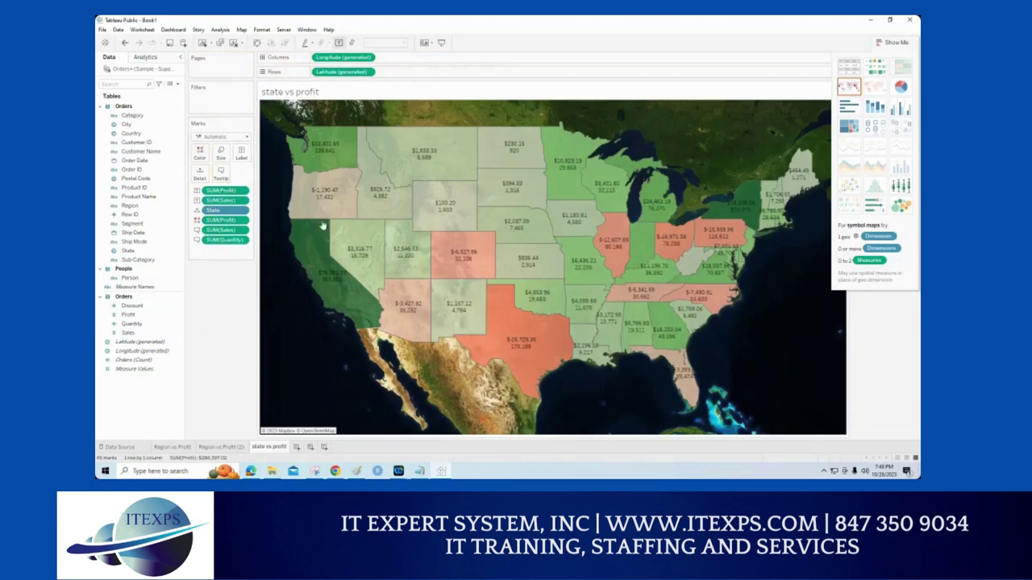
mouse_move(340, 332)
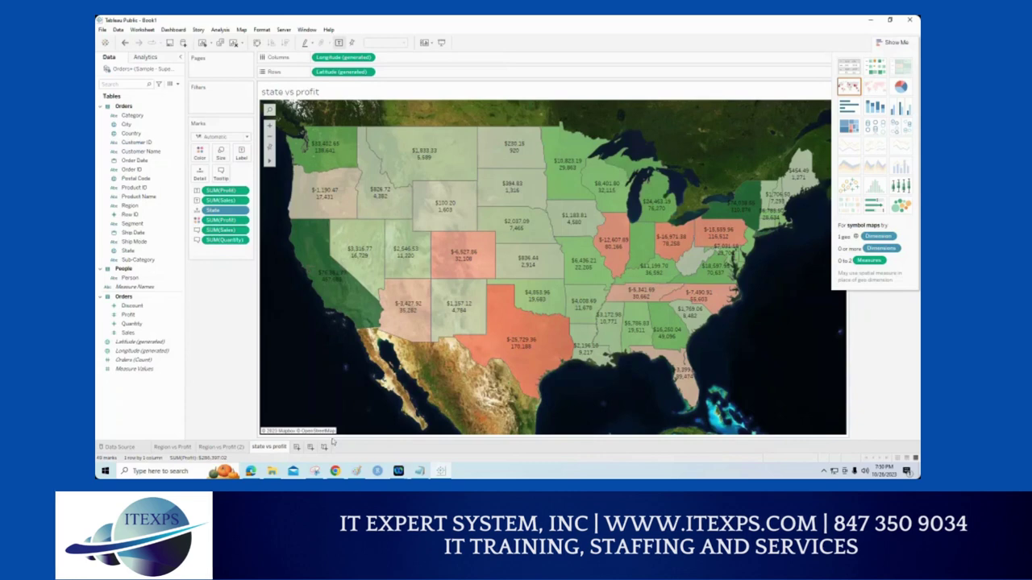
click(314, 471)
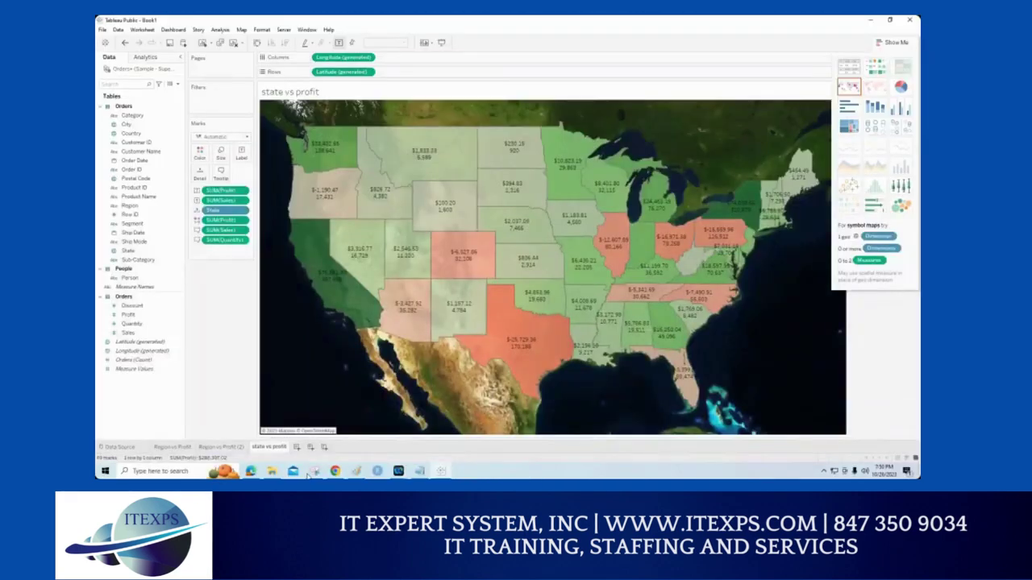
mouse_move(307, 476)
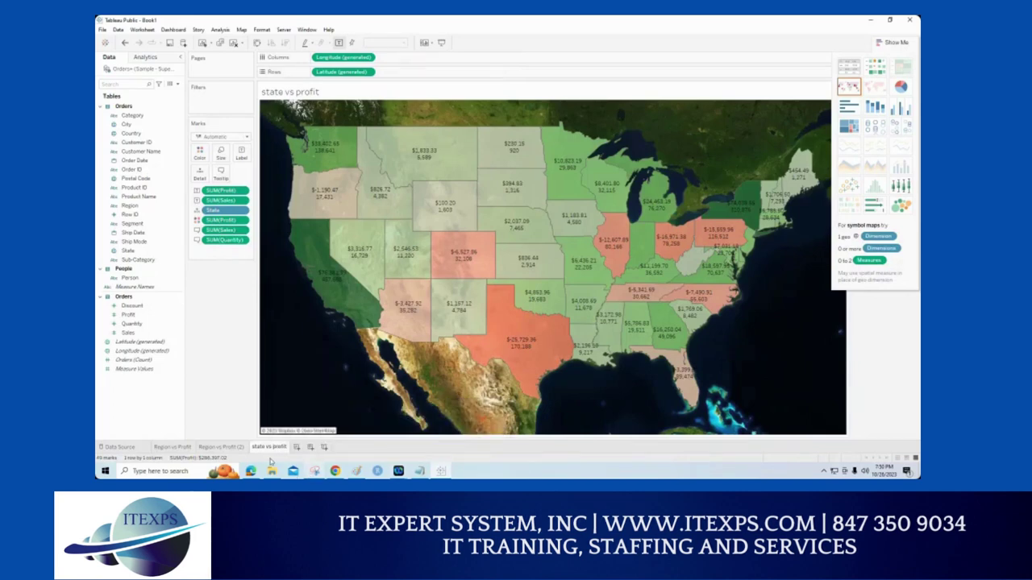
click(314, 471)
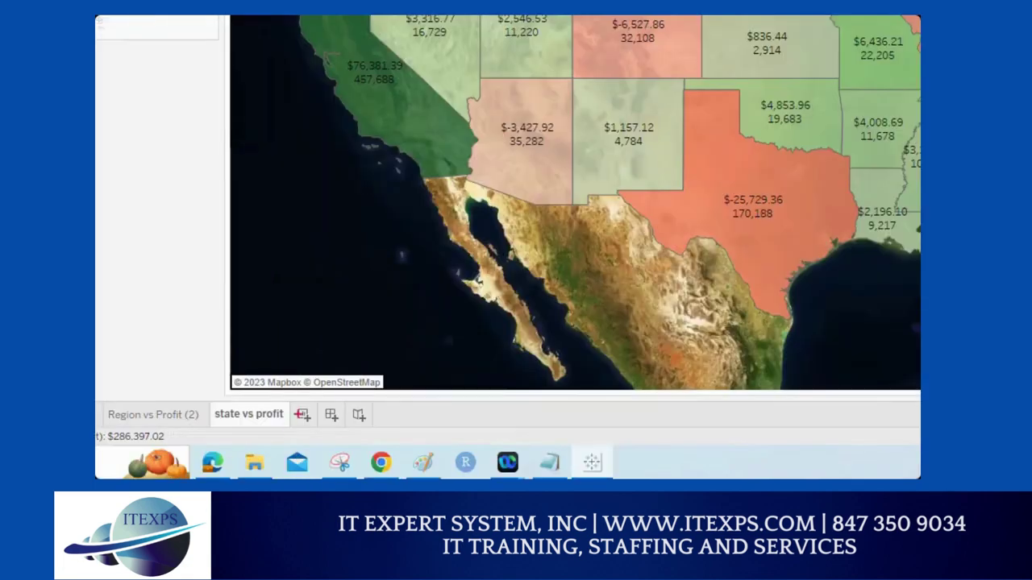
drag(298, 441, 300, 442)
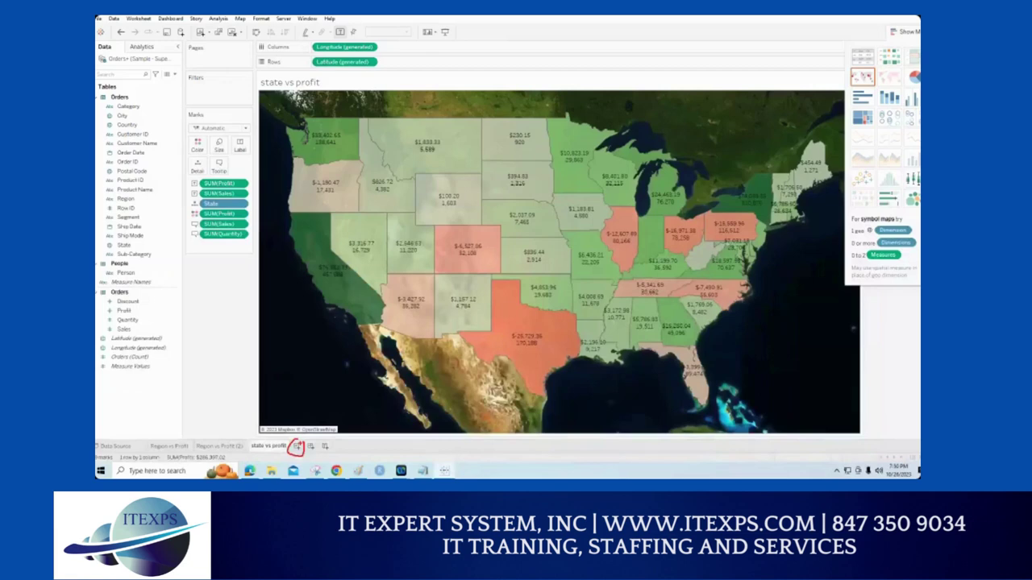
Step: Create a new worksheet and name it "year vs profit"
click(304, 414)
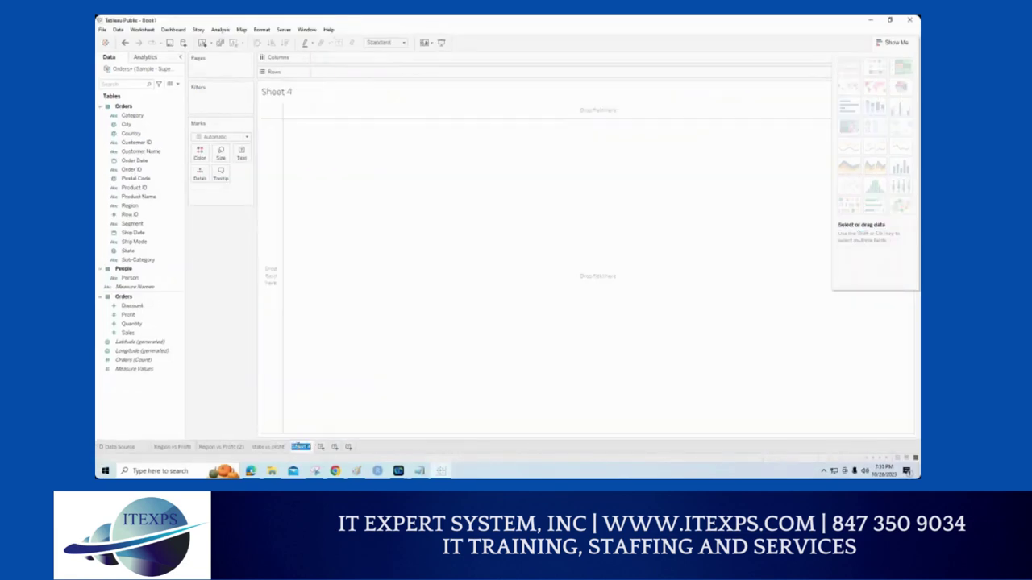
text(sales vs profit)
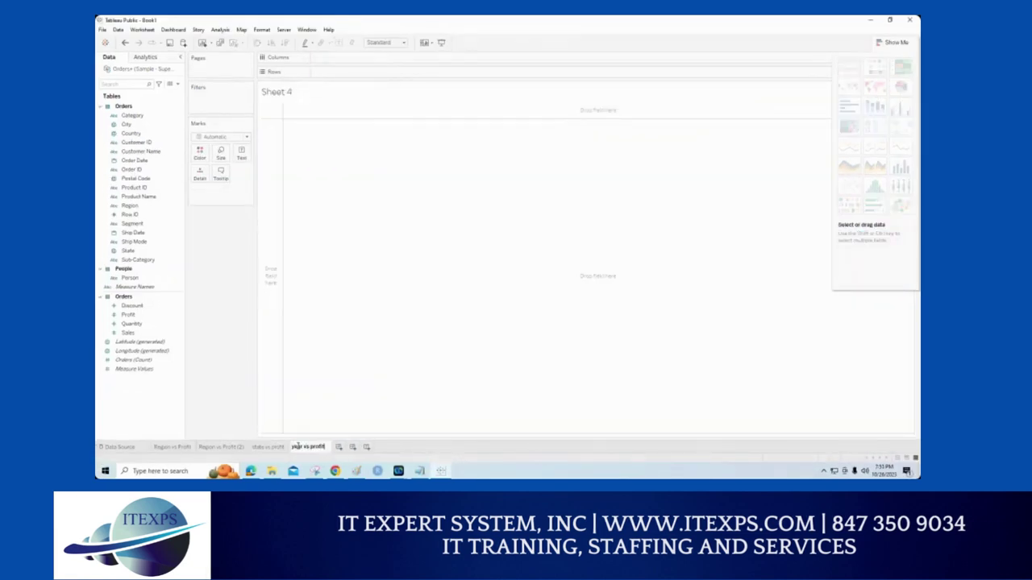
key(Return)
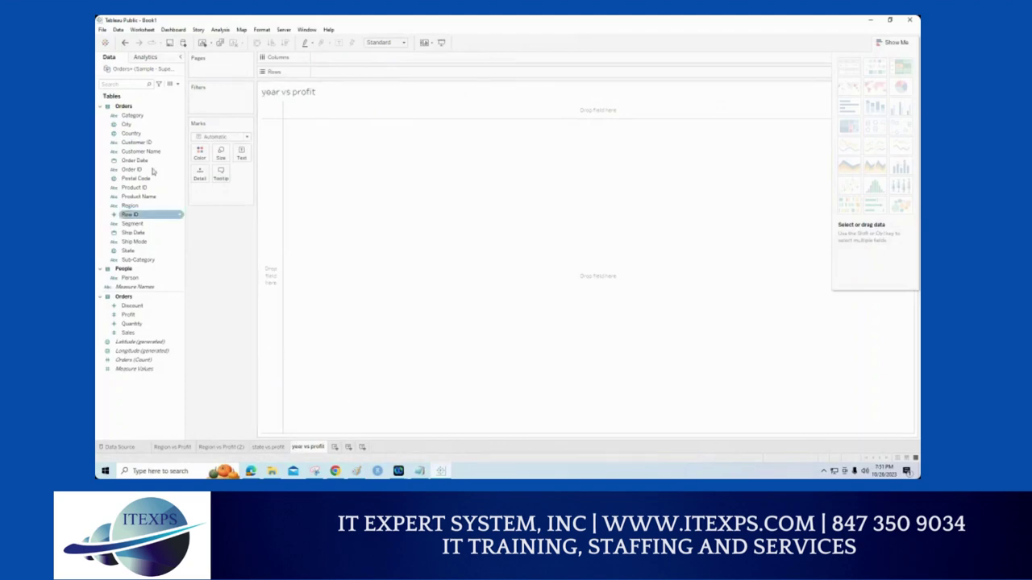
Step: Add Order Date by year to the columns of the year vs profit sheet
mouse_move(149, 156)
mouse_down()
mouse_move(123, 162)
mouse_move(195, 164)
mouse_move(191, 140)
mouse_up()
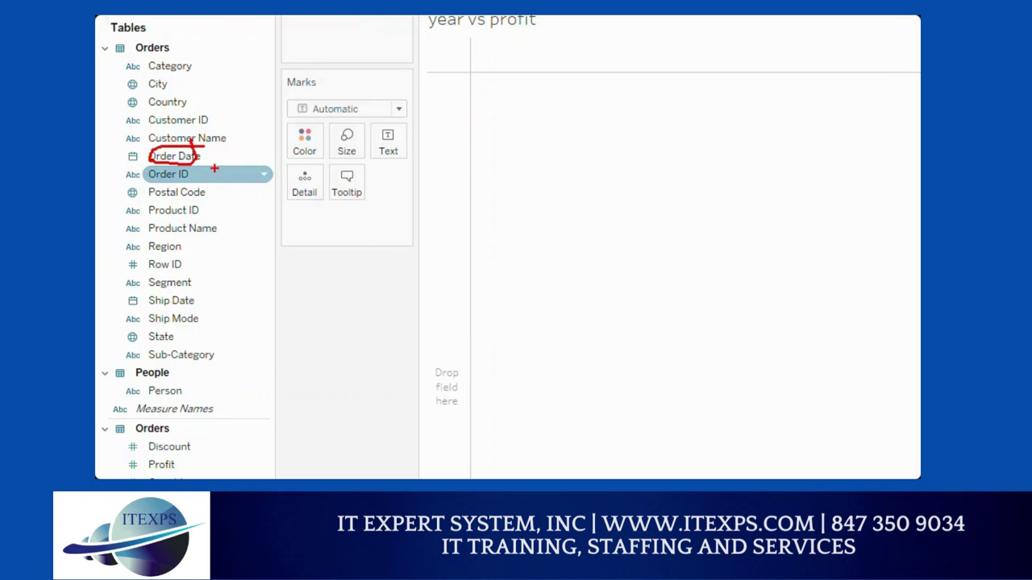
double_click(173, 156)
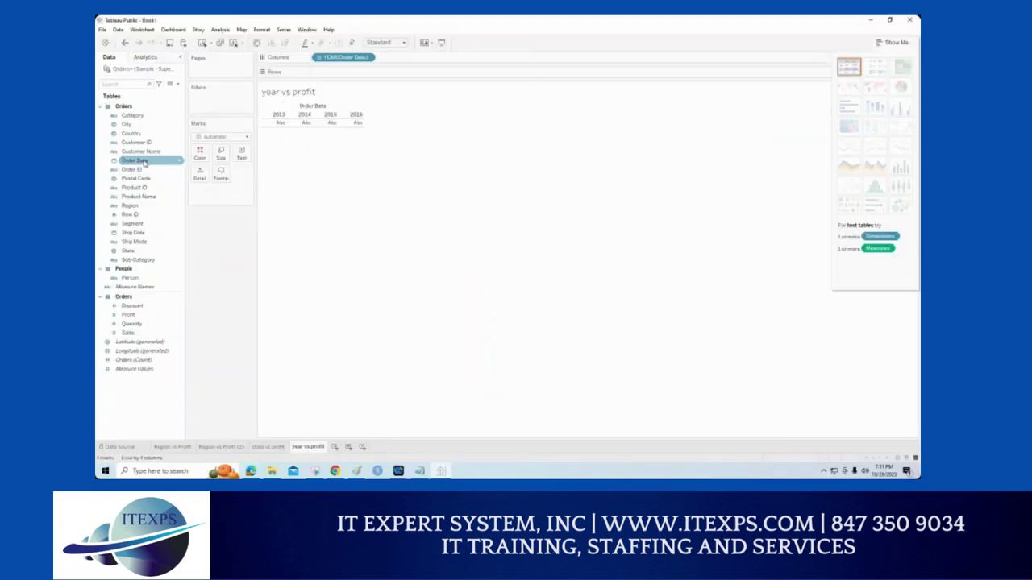
click(140, 153)
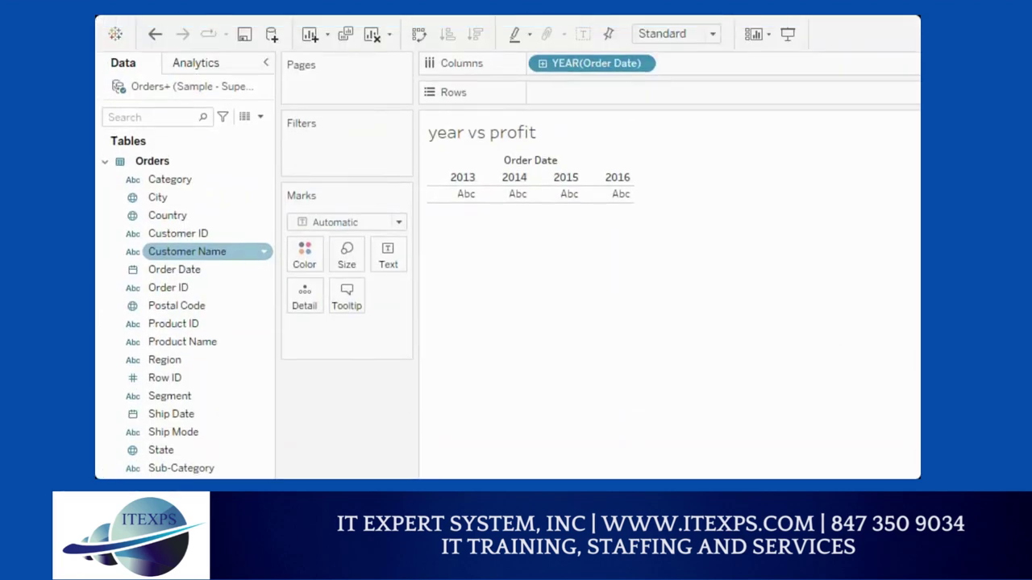
Step: Drill the order date in the columns down to quarter, month and day, and collapse it back to year level
mouse_move(427, 55)
mouse_down()
mouse_move(424, 72)
mouse_move(433, 53)
mouse_up()
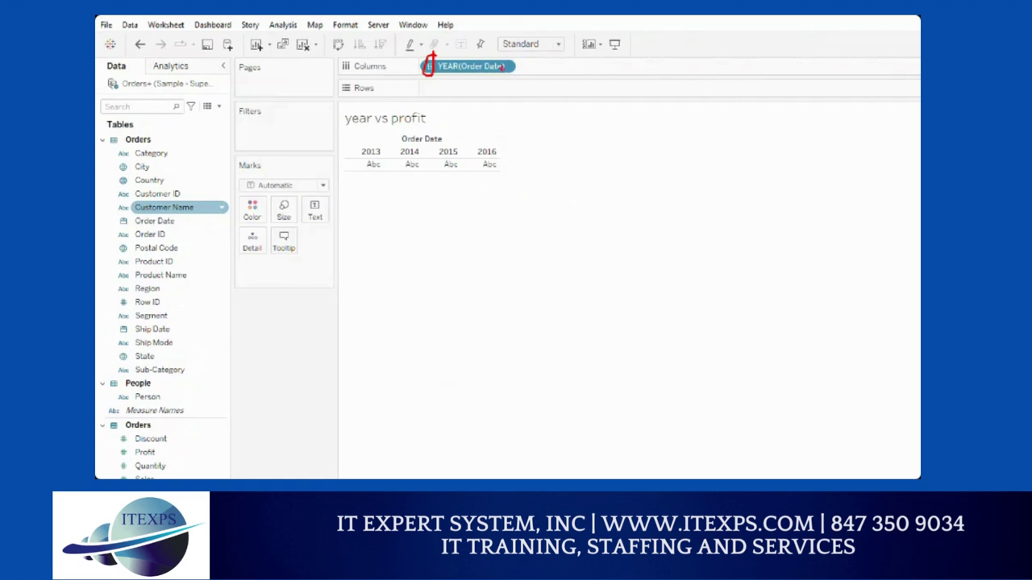
drag(503, 67, 545, 67)
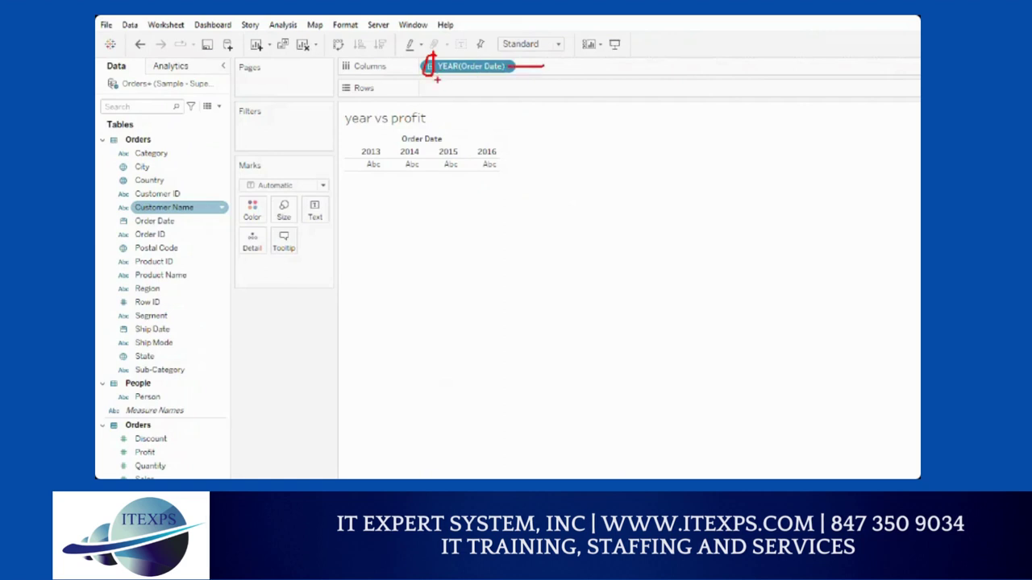
click(429, 66)
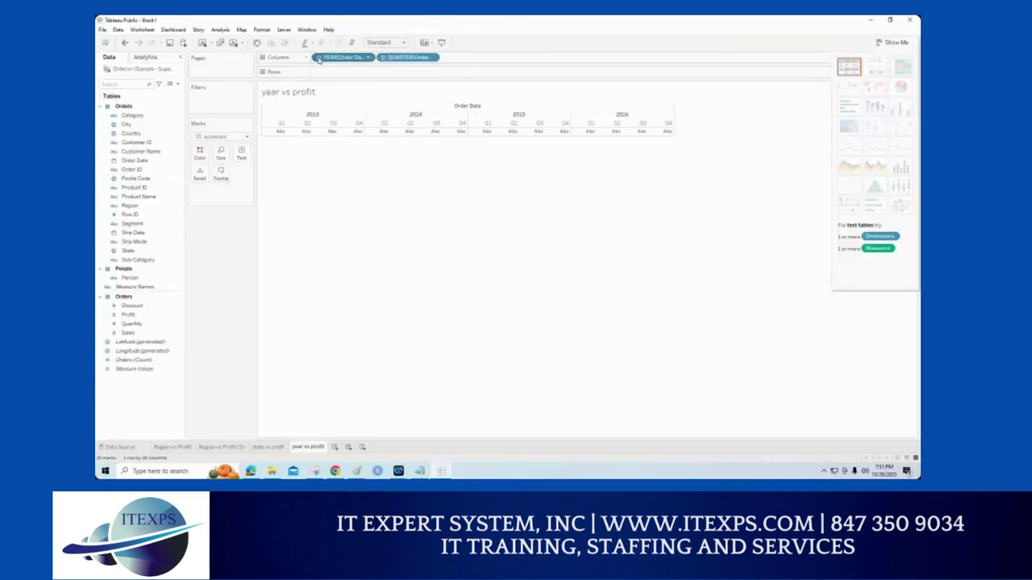
click(383, 58)
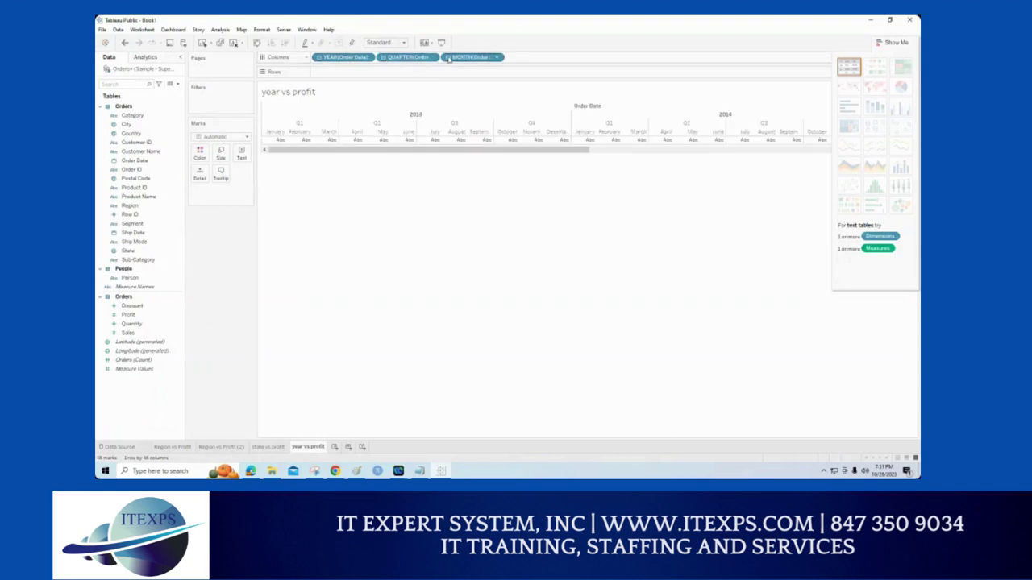
click(446, 57)
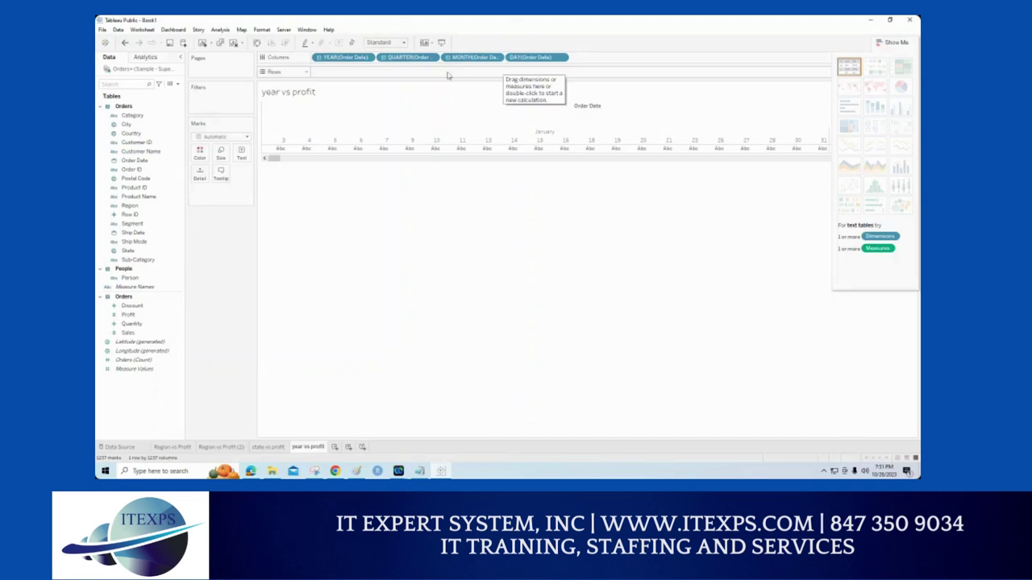
click(319, 58)
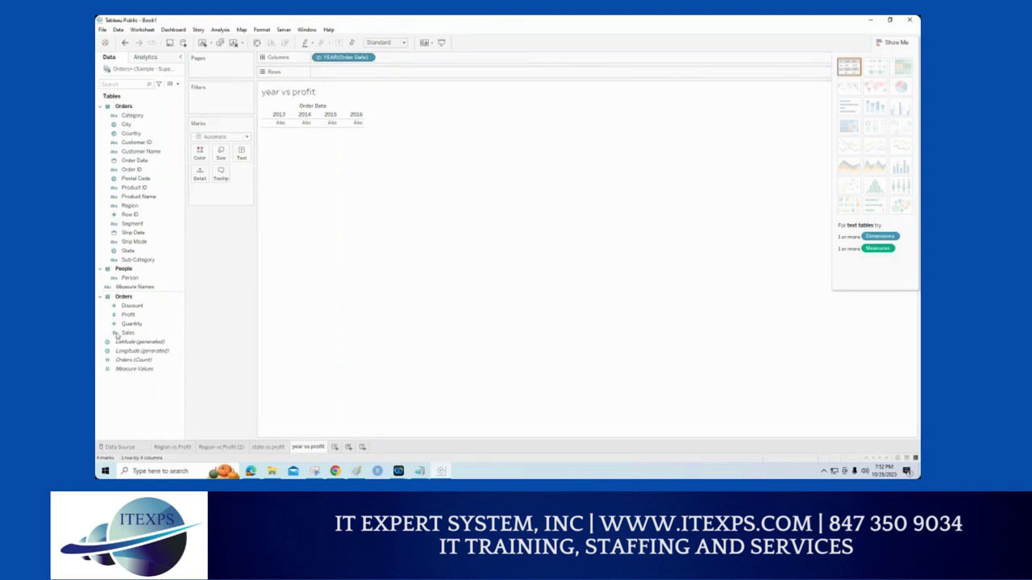
Step: Add the Profit measure to the table as text values for each order year
click(126, 315)
double_click(126, 315)
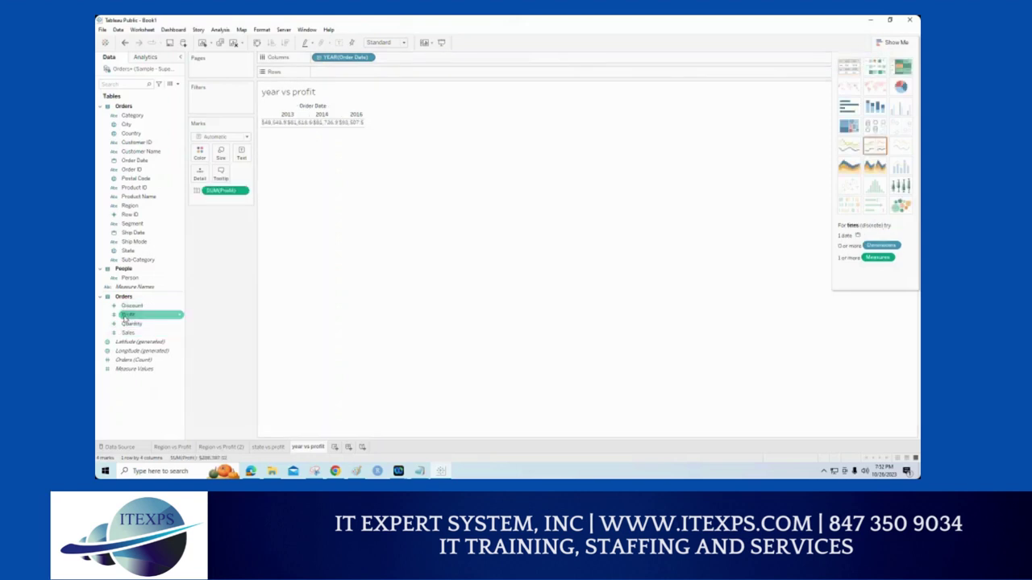
click(318, 236)
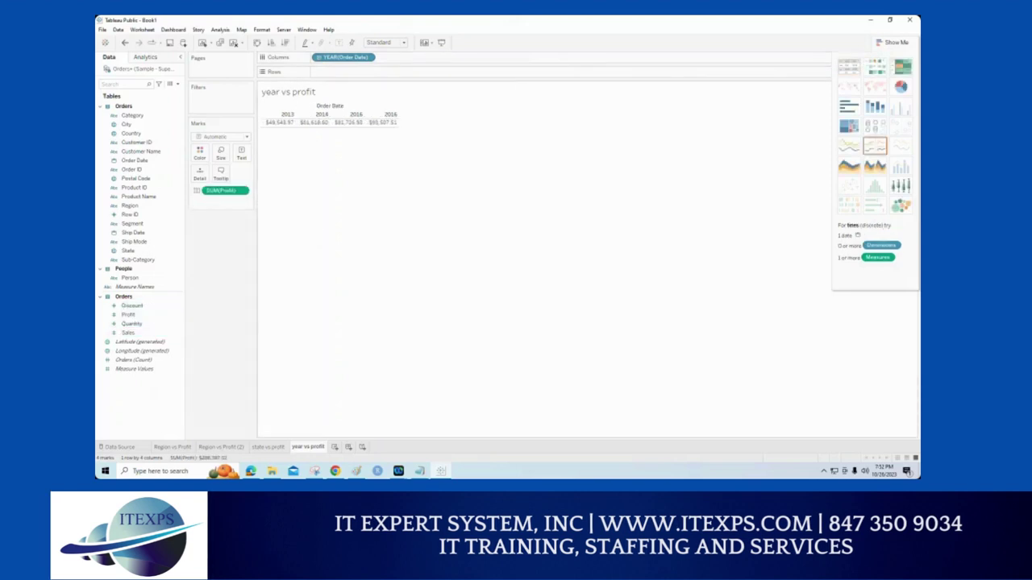
drag(272, 98, 395, 95)
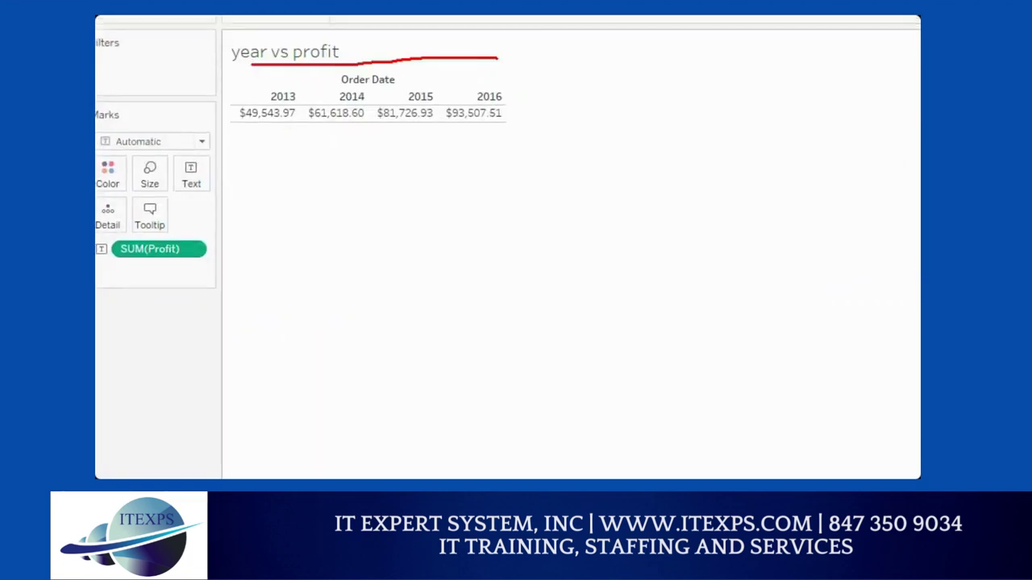
mouse_move(498, 58)
mouse_down()
mouse_move(545, 94)
mouse_move(540, 159)
mouse_move(230, 152)
mouse_move(216, 81)
mouse_up()
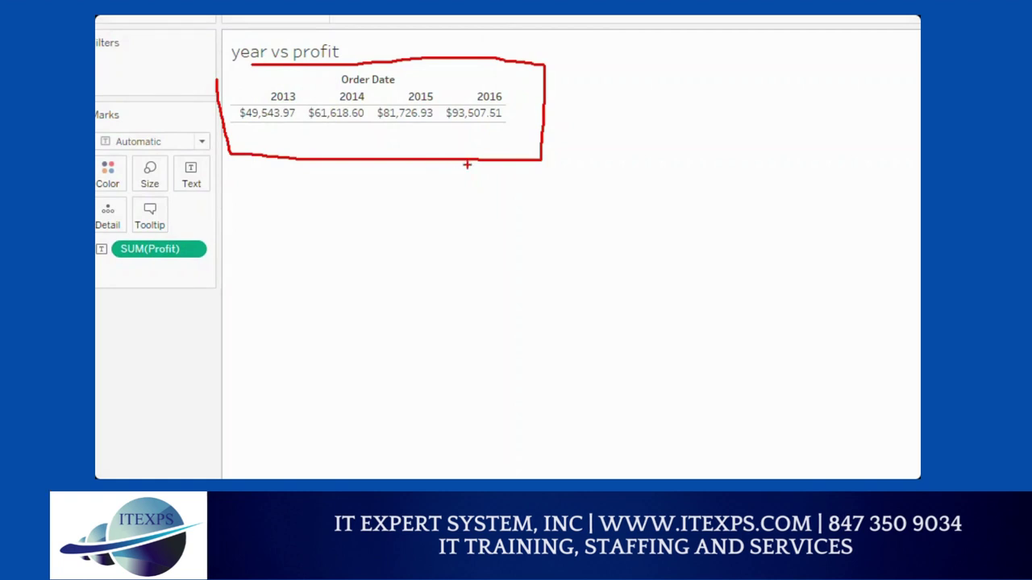
mouse_move(506, 218)
mouse_down()
mouse_move(507, 280)
mouse_move(553, 303)
mouse_move(619, 305)
mouse_up()
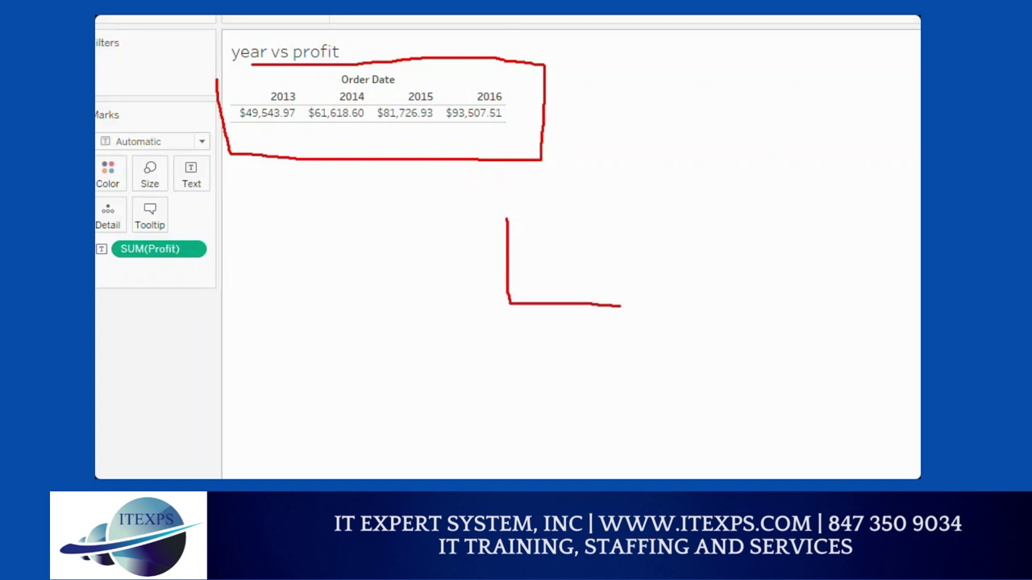
mouse_move(532, 280)
mouse_down()
mouse_move(556, 247)
mouse_move(578, 234)
mouse_move(588, 250)
mouse_move(653, 191)
mouse_up()
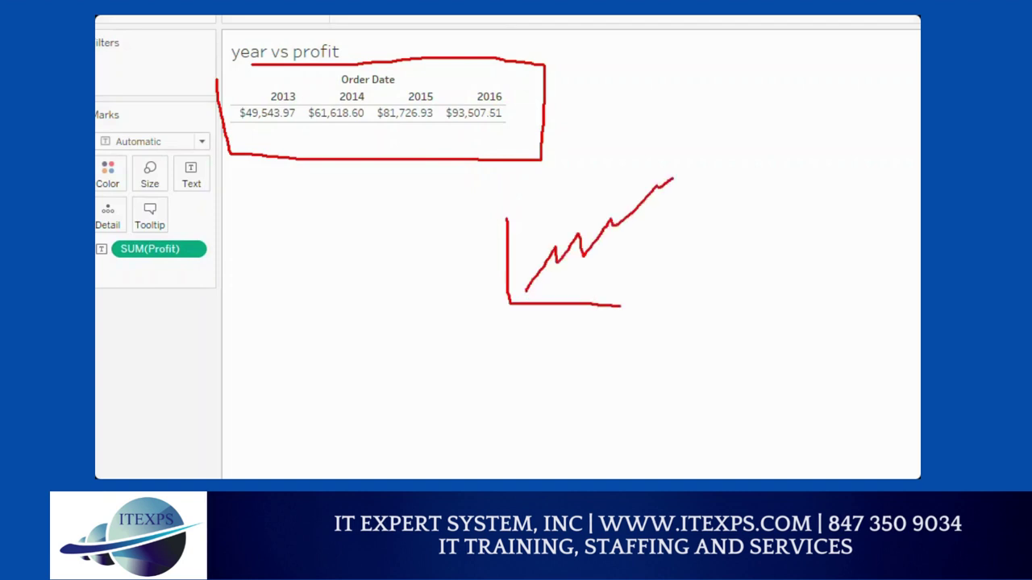
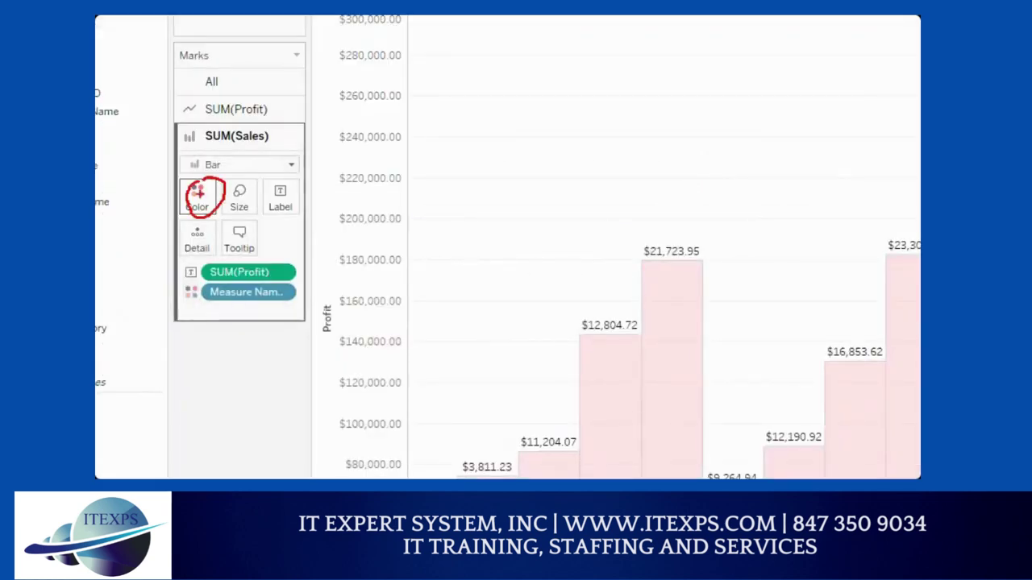
Step: Set the opacity of the Sales bars to 44% and give them a black border
click(196, 198)
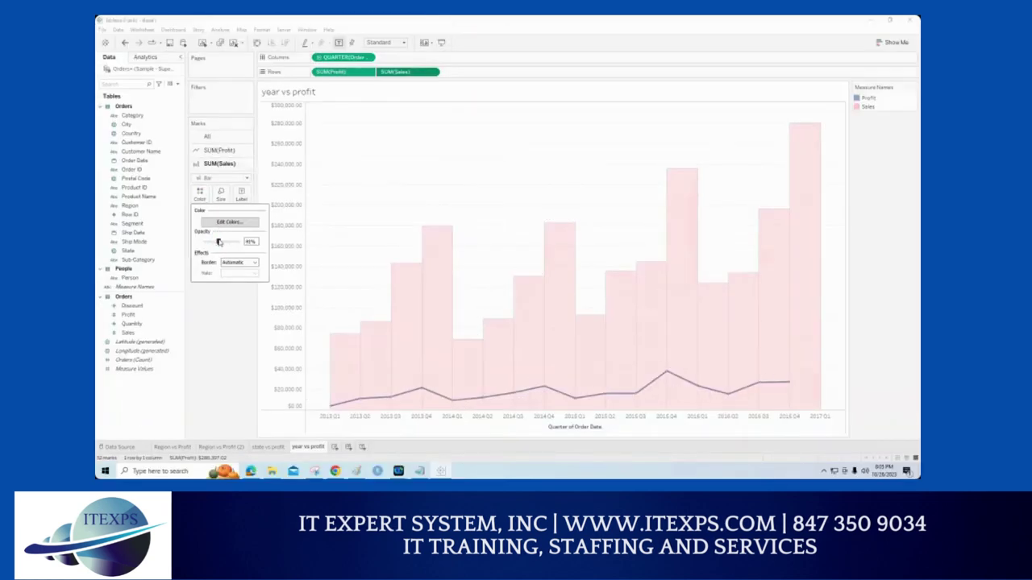
drag(218, 241, 222, 242)
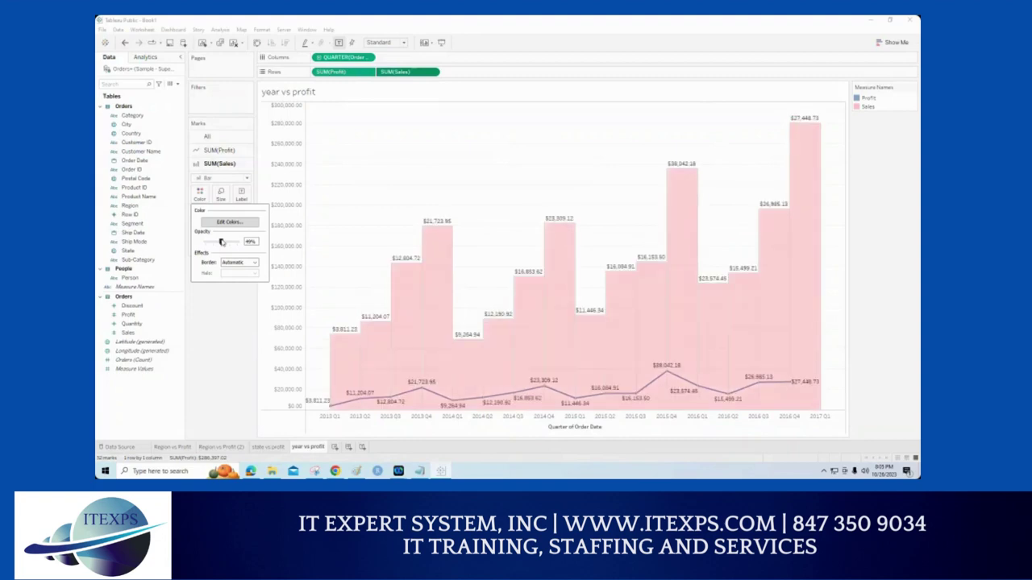
drag(222, 242, 218, 242)
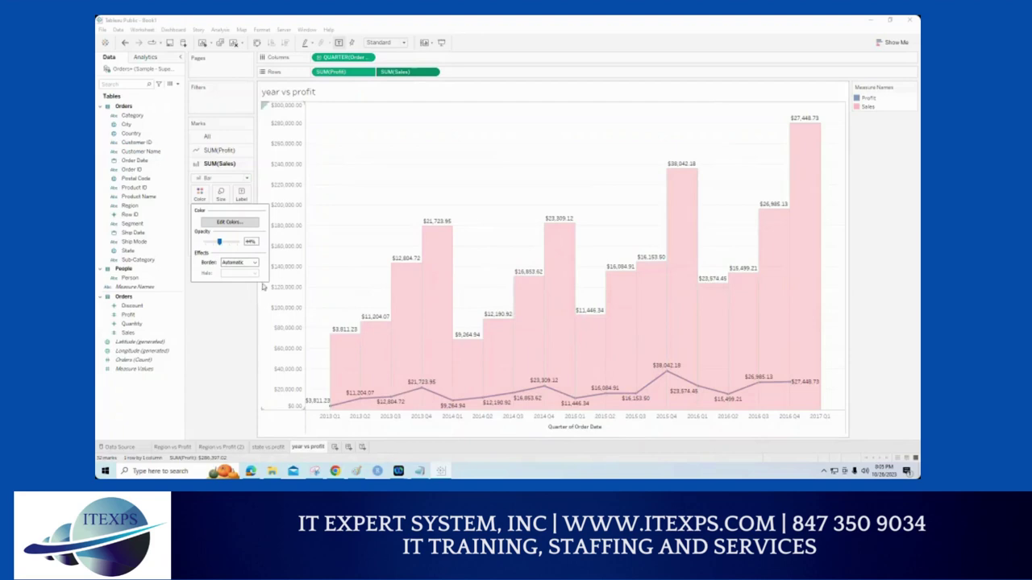
click(254, 263)
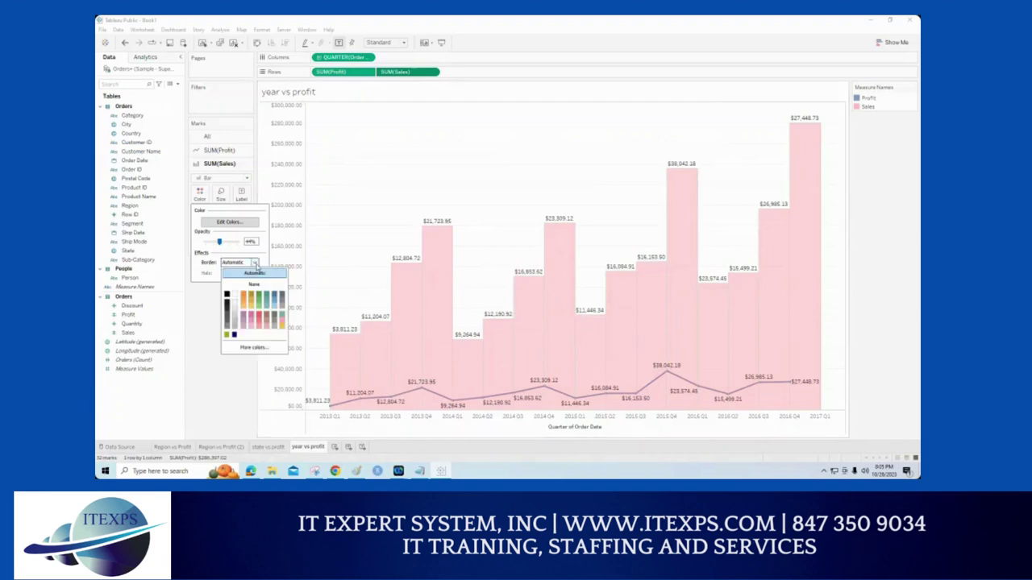
click(227, 295)
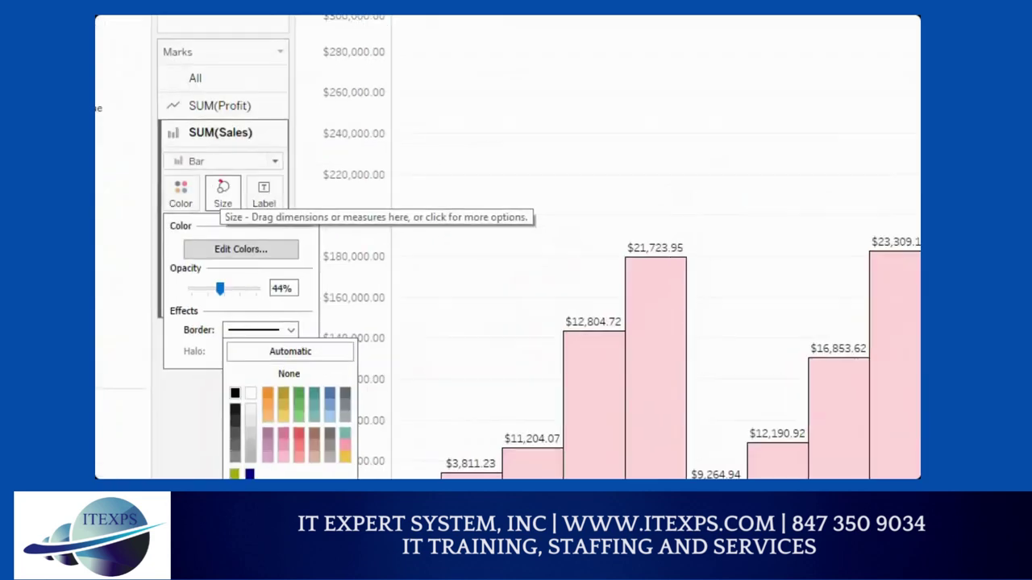
Step: Switch the Sales bars to manual sizing and widen them, leaving gaps between the quarters
mouse_move(220, 187)
mouse_down()
mouse_move(231, 187)
mouse_move(220, 191)
mouse_up()
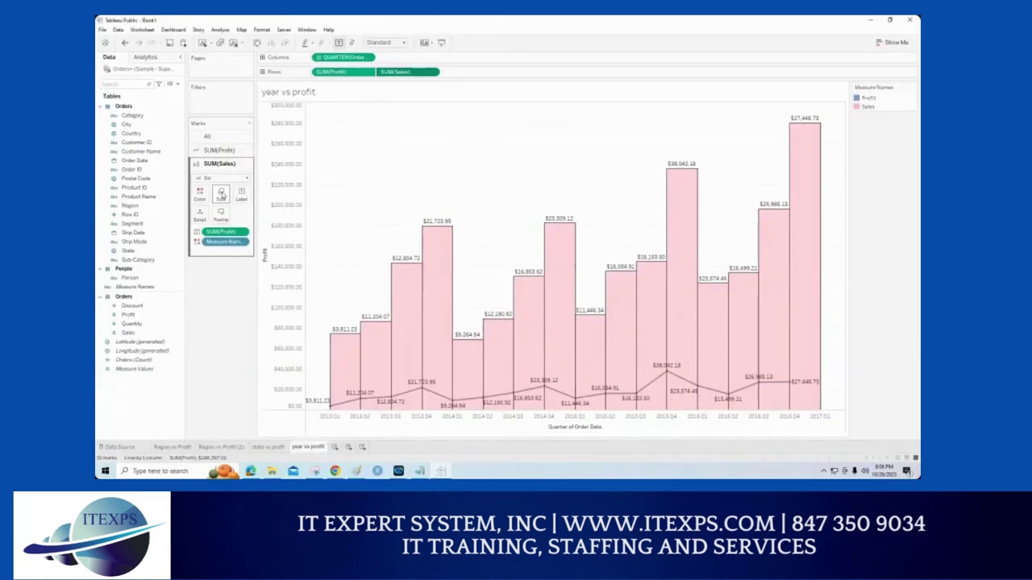
click(225, 194)
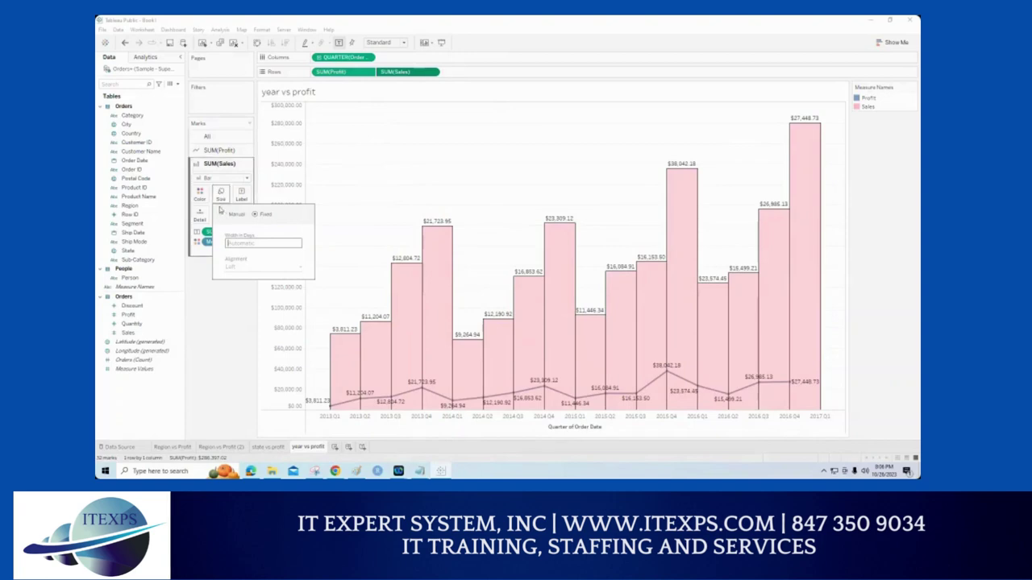
click(223, 215)
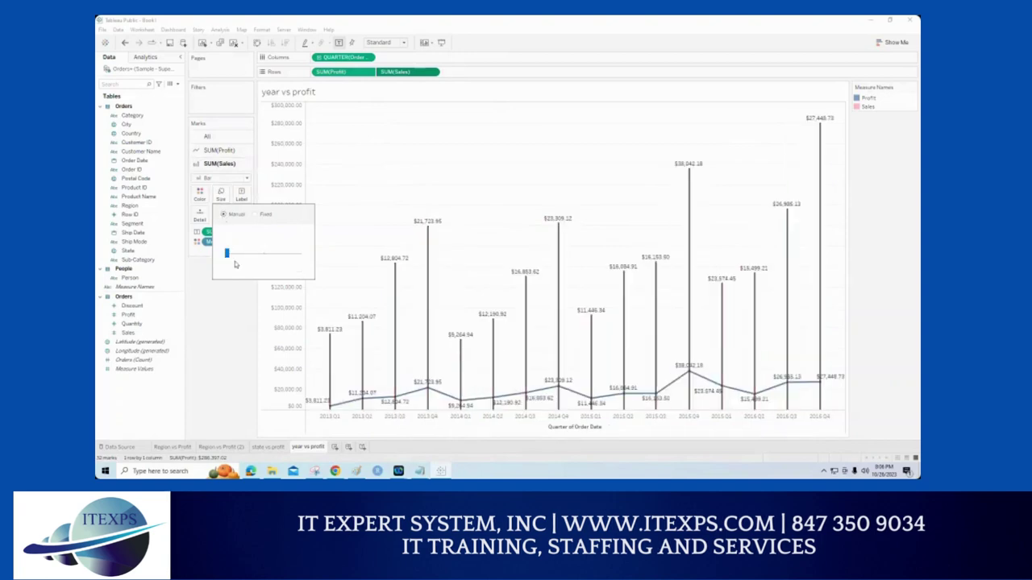
drag(233, 254, 286, 254)
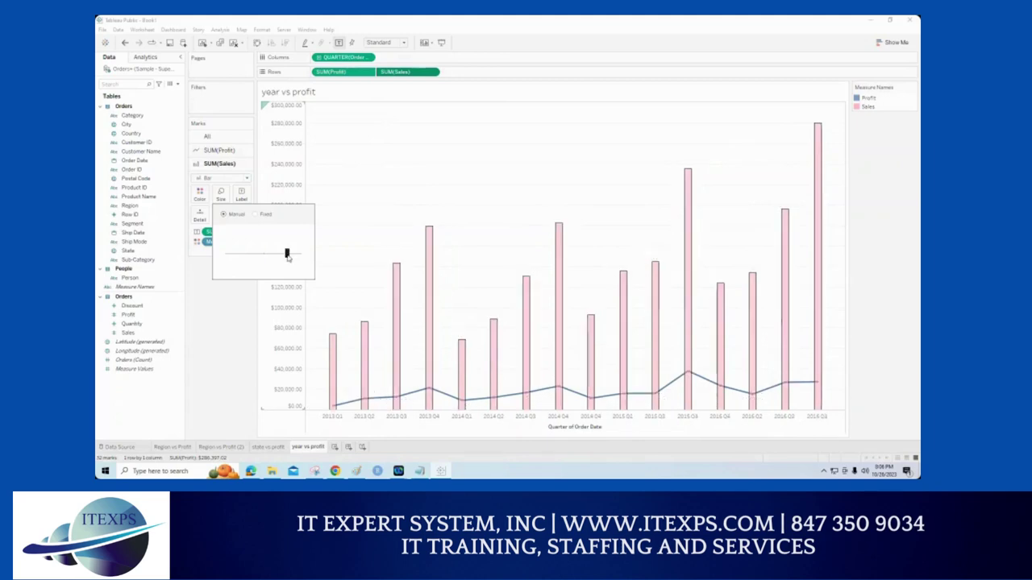
click(376, 224)
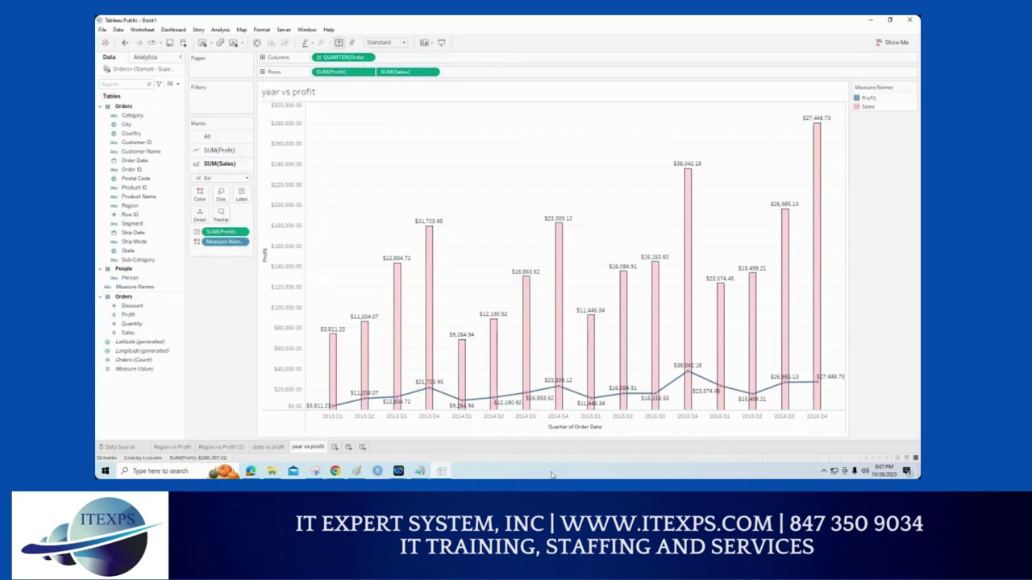
Step: Add a Region filter to the year vs profit sheet and apply it with only Central selected
click(135, 233)
click(131, 205)
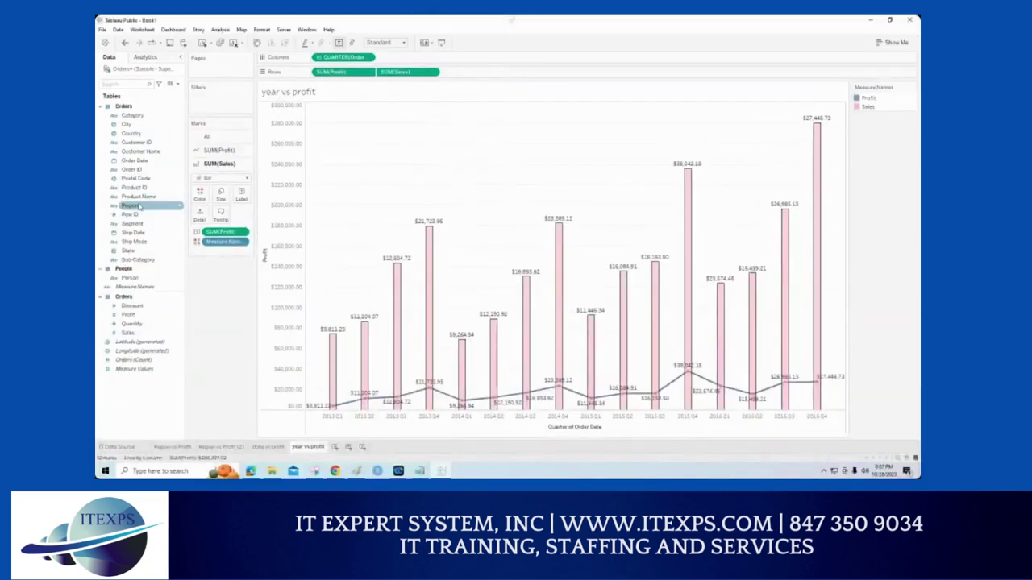
drag(139, 207, 218, 95)
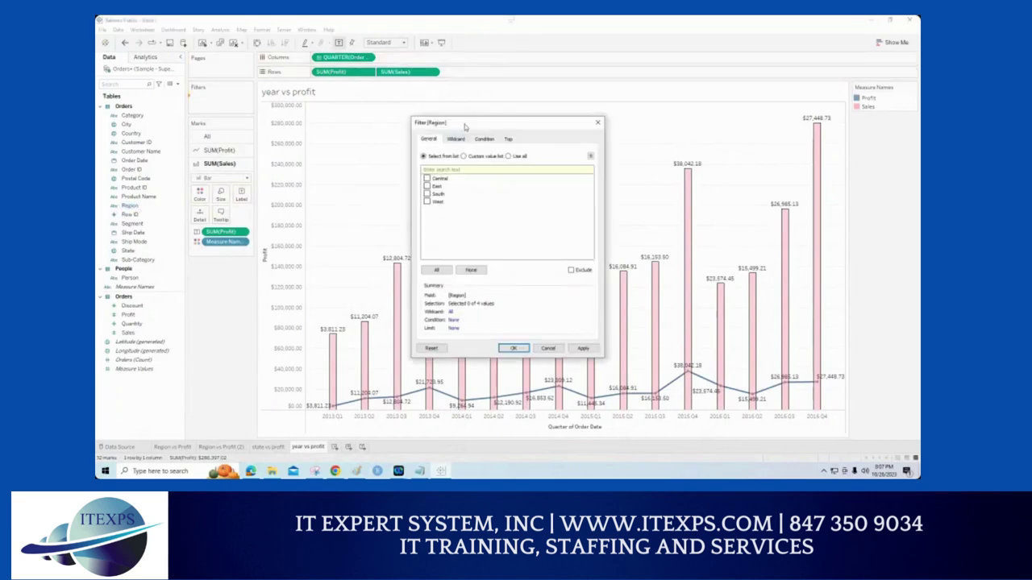
drag(468, 123, 319, 100)
click(278, 156)
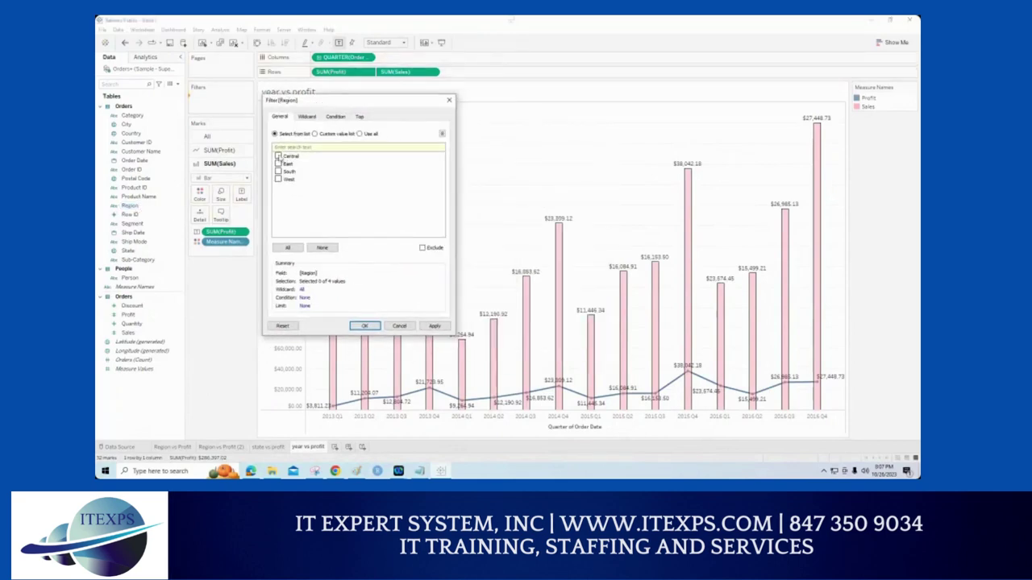
click(429, 327)
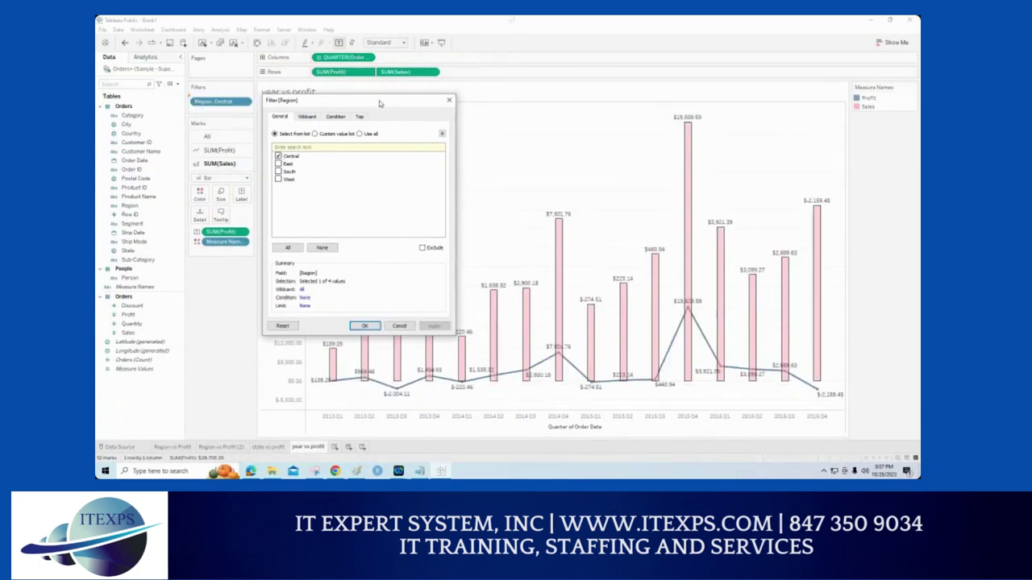
Step: Change the Region filter selection from Central to only East and apply it
drag(380, 102, 241, 180)
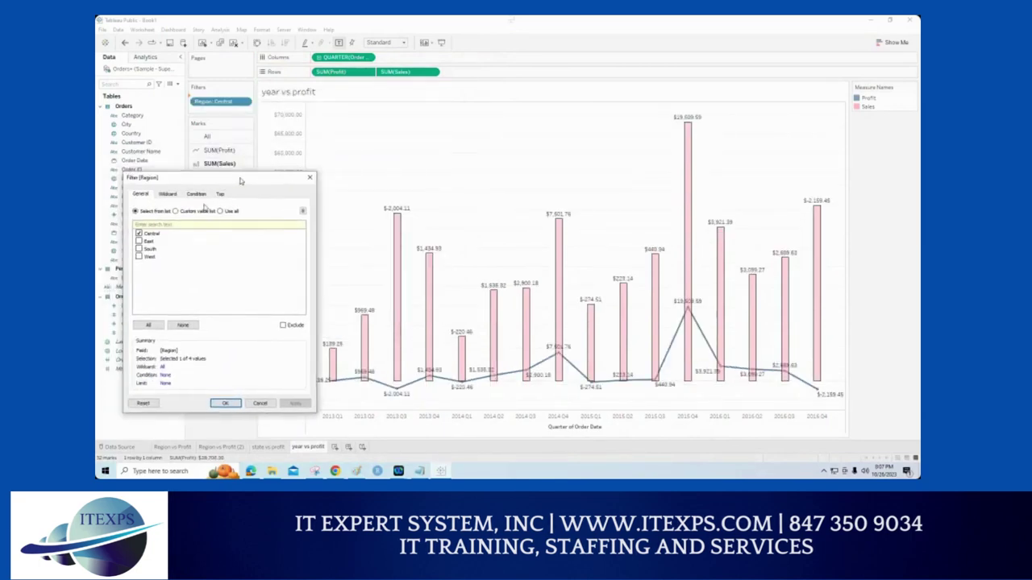
click(138, 233)
click(139, 241)
click(291, 403)
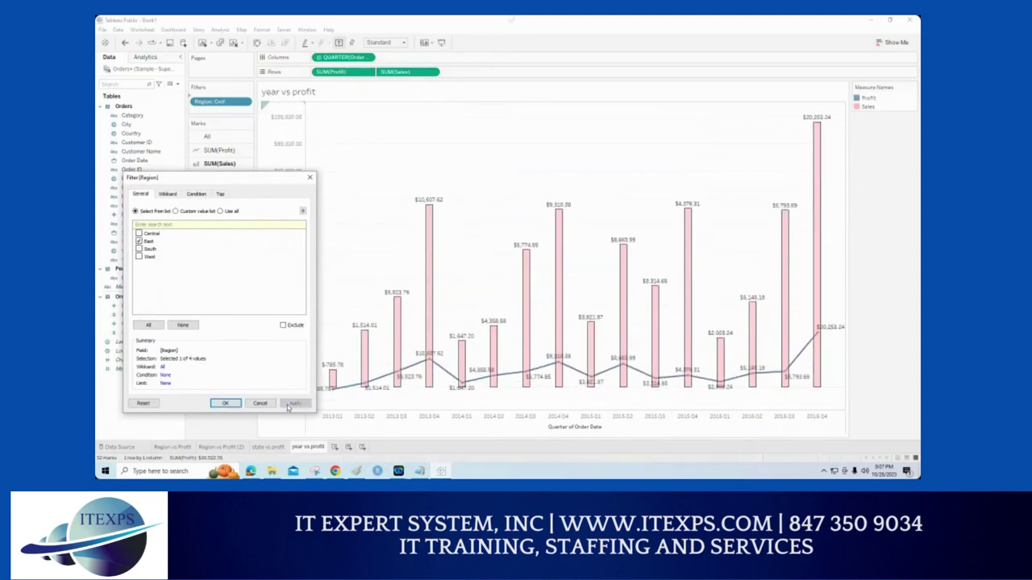
Step: Include Central alongside East in the Region filter and apply it, and extend the applied selection to South and West
click(139, 233)
click(295, 403)
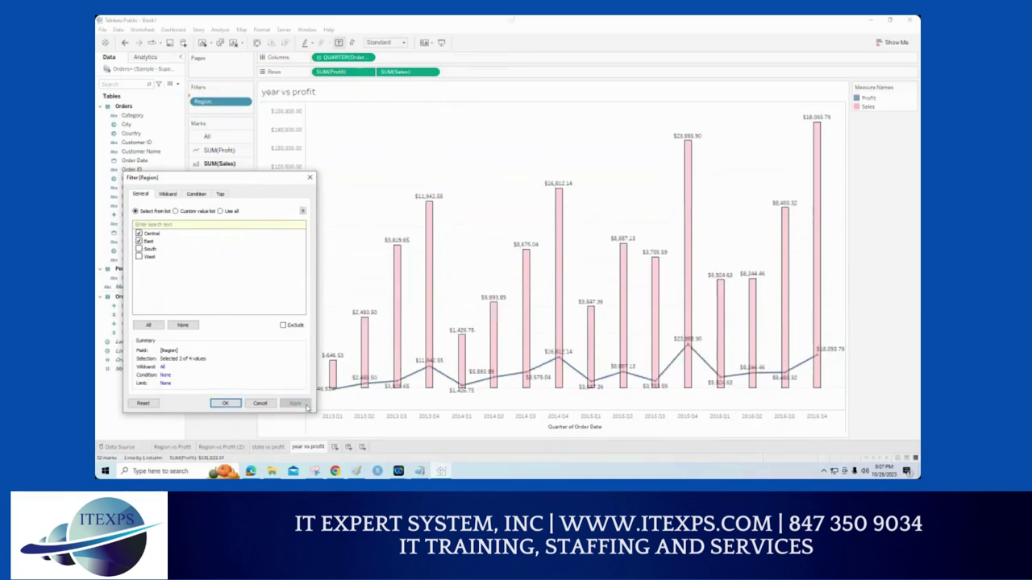
click(139, 249)
click(138, 257)
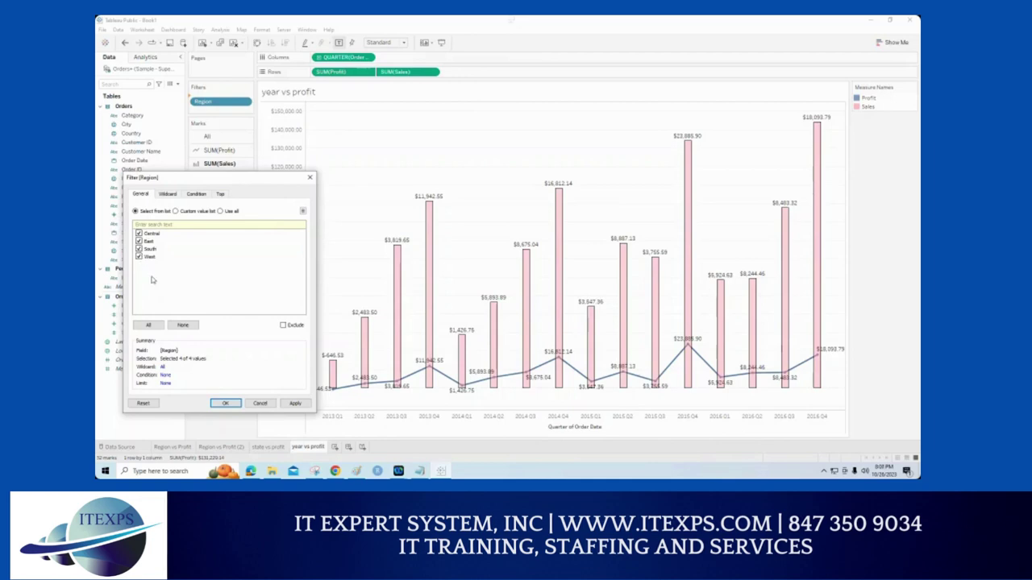
click(296, 404)
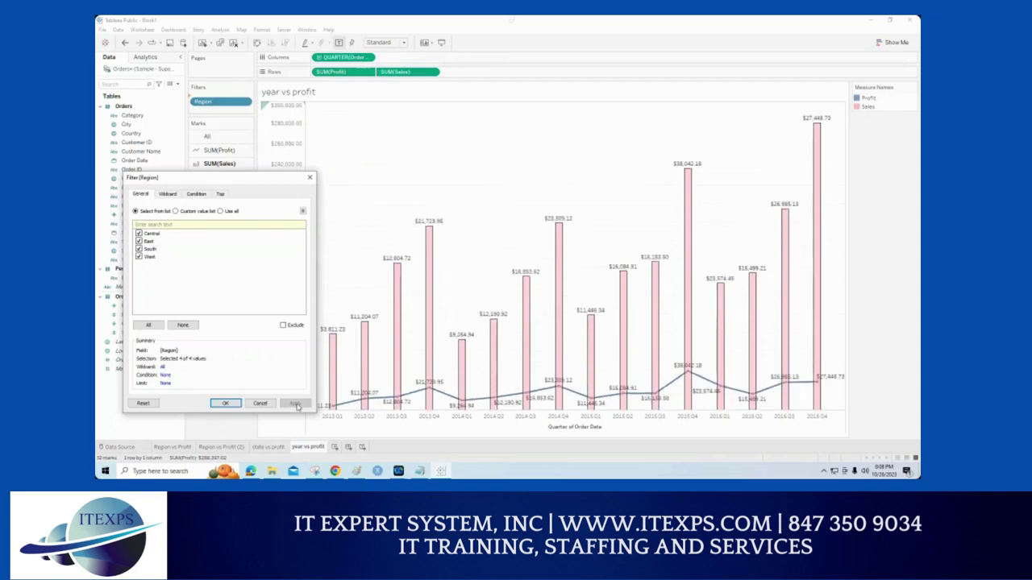
Step: Confirm the Region filter with Central, East, South and West selected
click(237, 406)
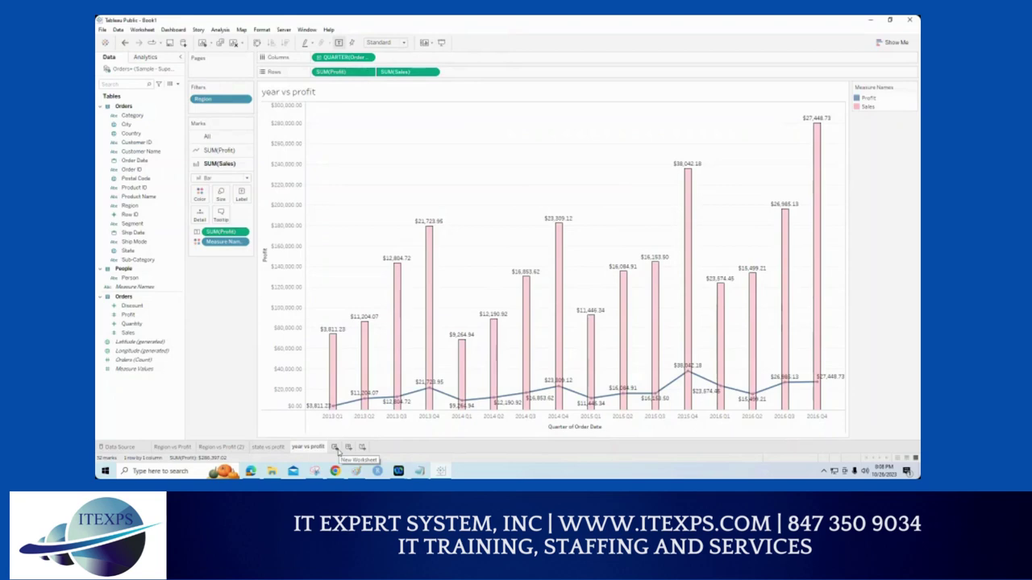
click(398, 470)
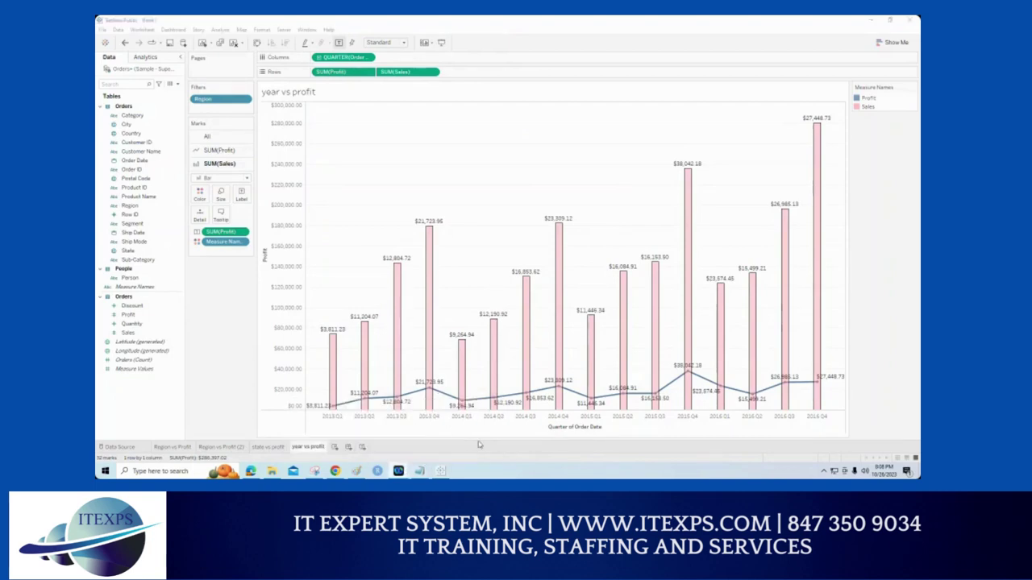
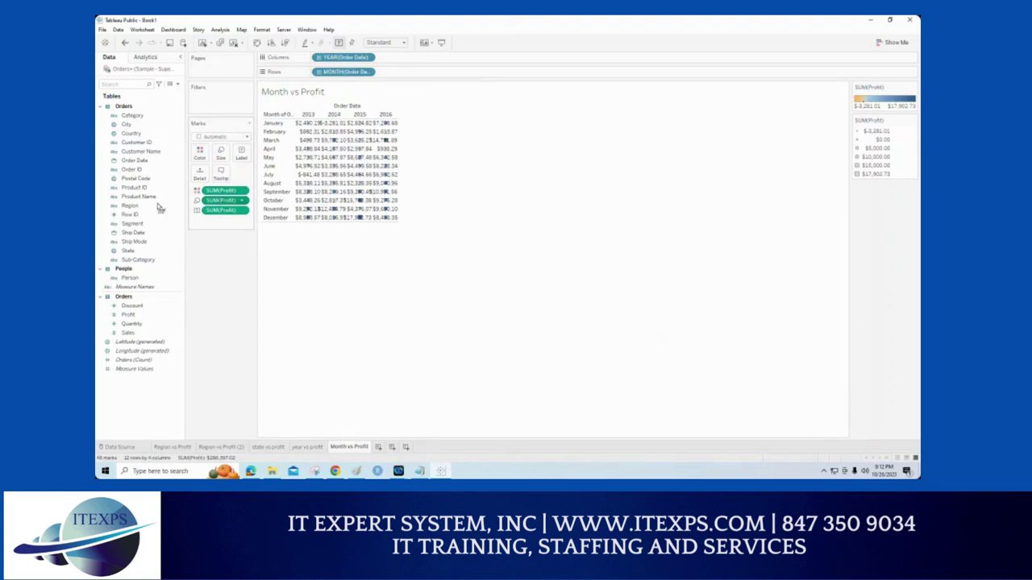
Step: Remove Profit from the Size mark on the Month vs Profit sheet and sort the months in ascending order of profit
drag(159, 208, 164, 216)
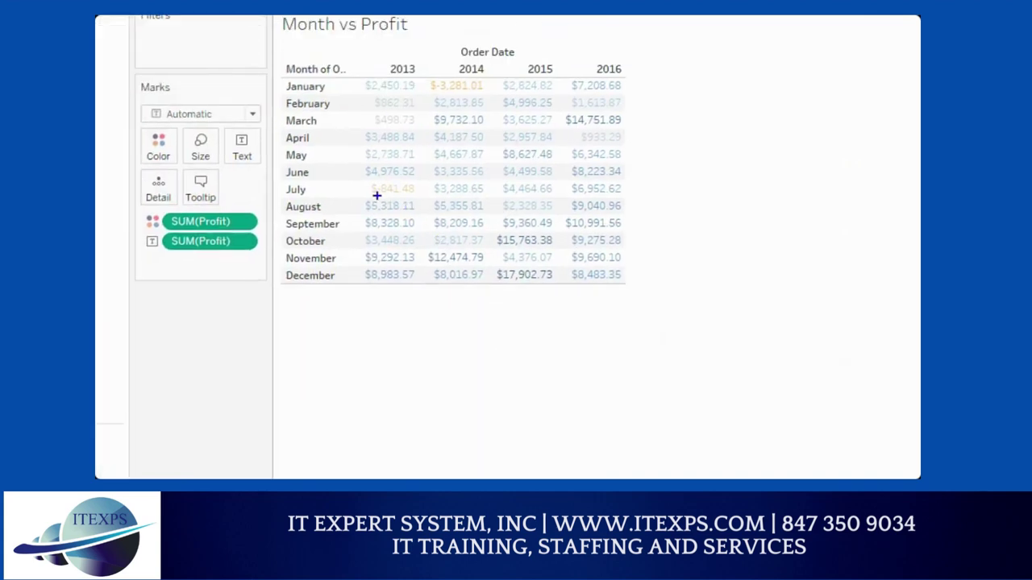
drag(376, 195, 403, 195)
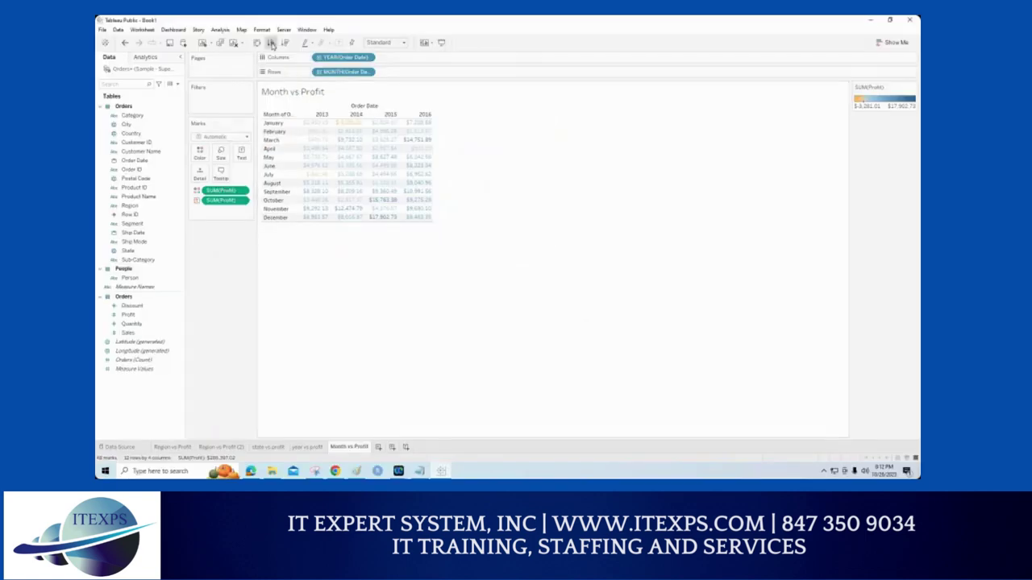
click(271, 43)
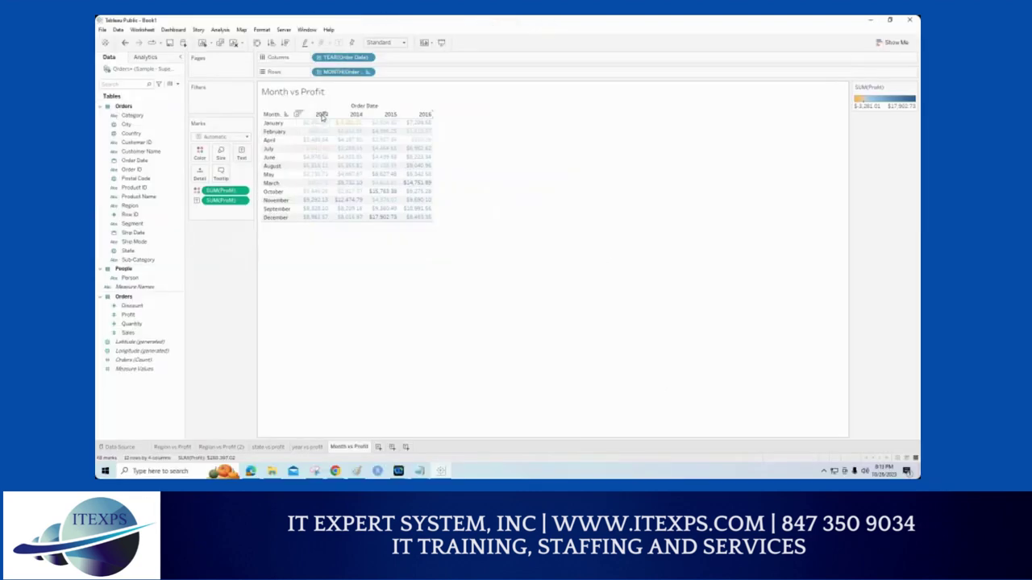
Step: Select the 2013 column to view its monthly profits, and clear the selection
click(321, 115)
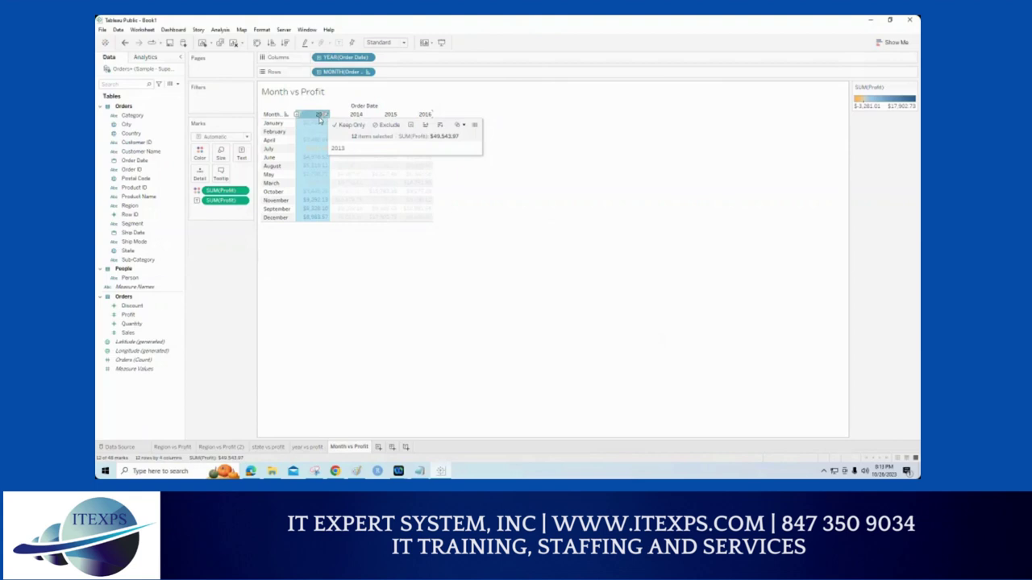
mouse_move(301, 117)
mouse_down()
mouse_move(302, 159)
mouse_move(312, 346)
mouse_up()
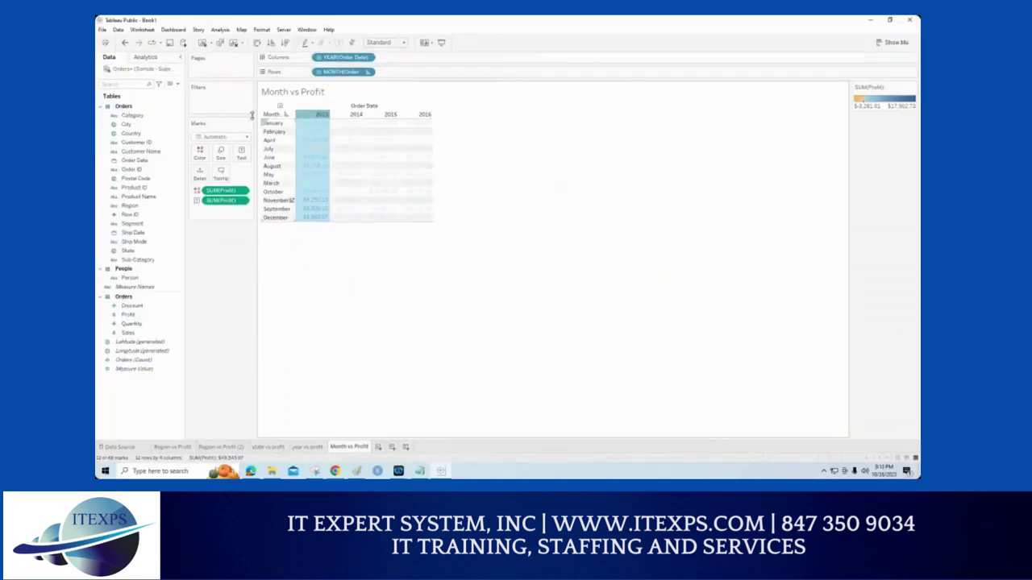
click(220, 30)
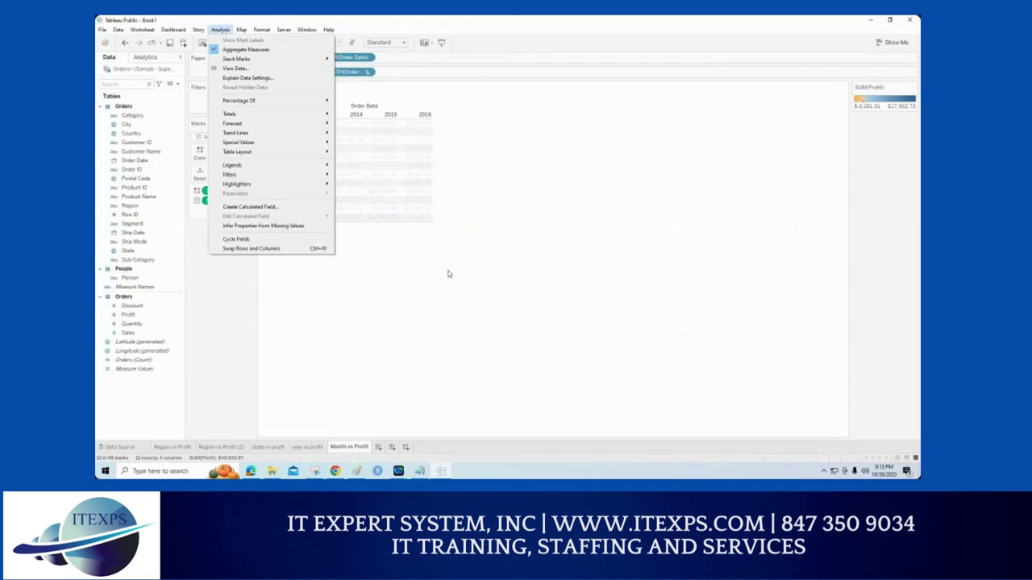
click(428, 211)
Step: Show the highlighter card for YEAR(Order Date) on the Month vs Profit sheet
click(432, 42)
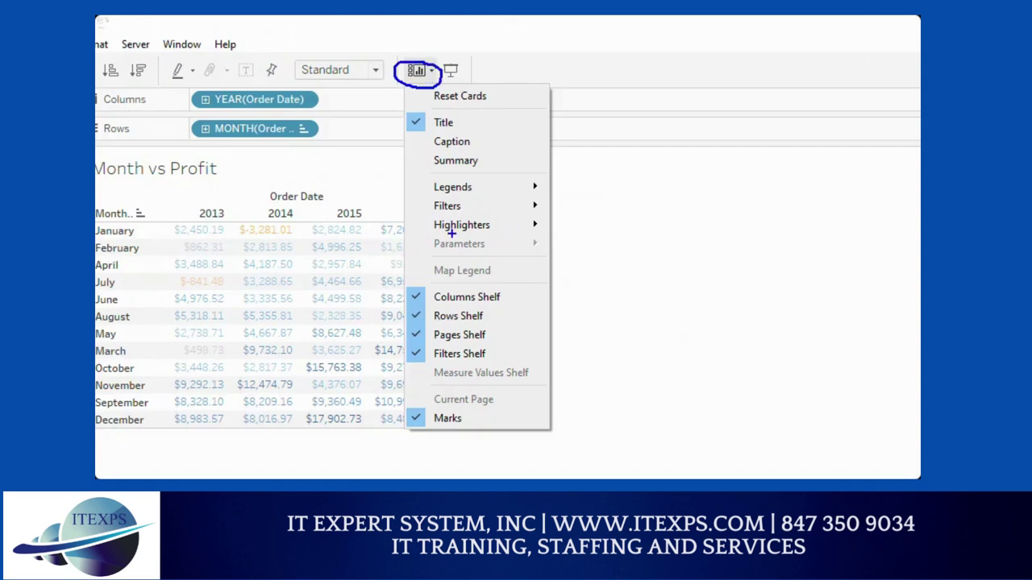
drag(428, 234, 485, 235)
mouse_move(541, 213)
mouse_down()
mouse_move(526, 229)
mouse_move(545, 218)
mouse_up()
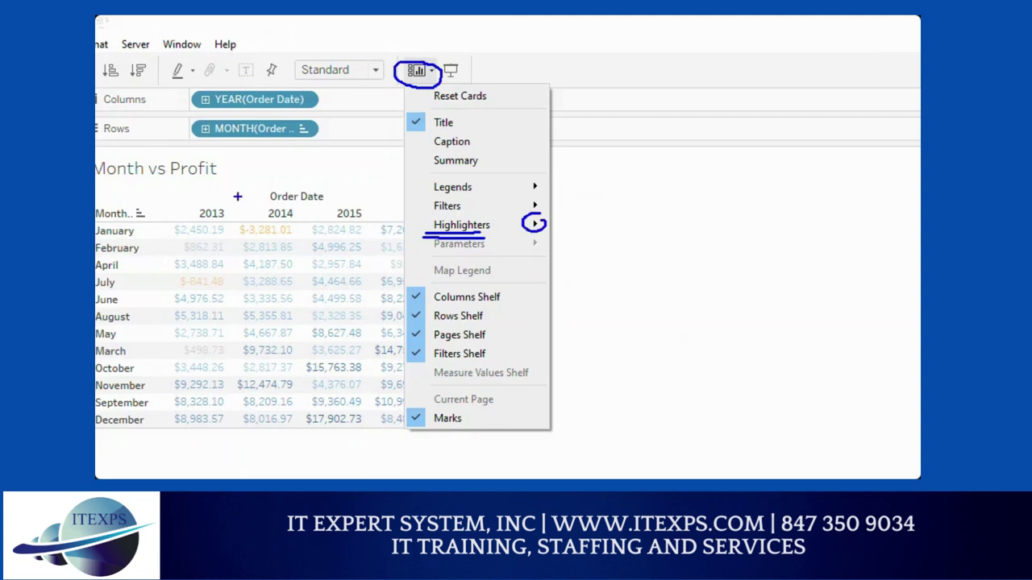
mouse_move(235, 163)
mouse_down()
mouse_move(229, 184)
mouse_move(245, 181)
mouse_up()
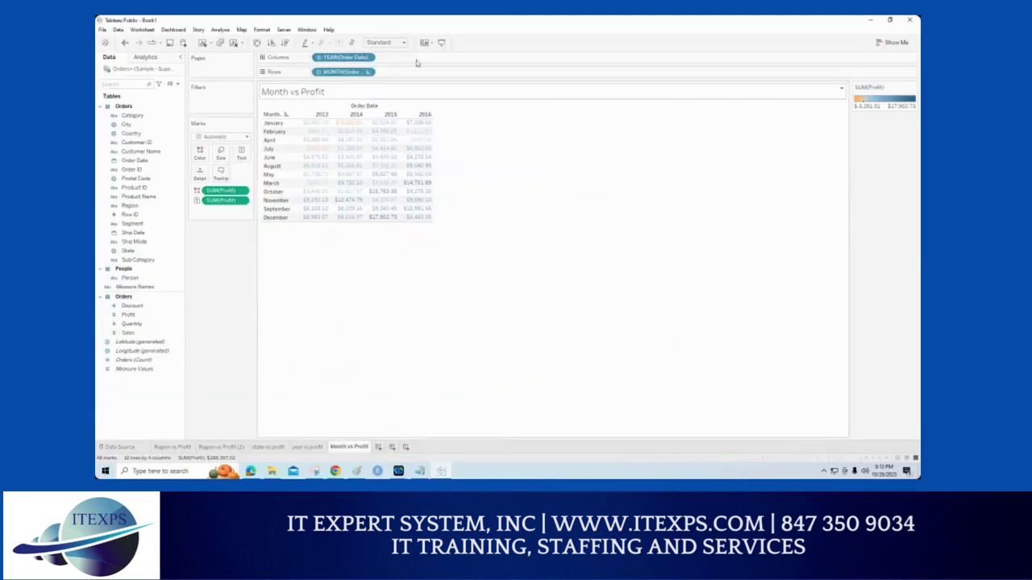
click(416, 70)
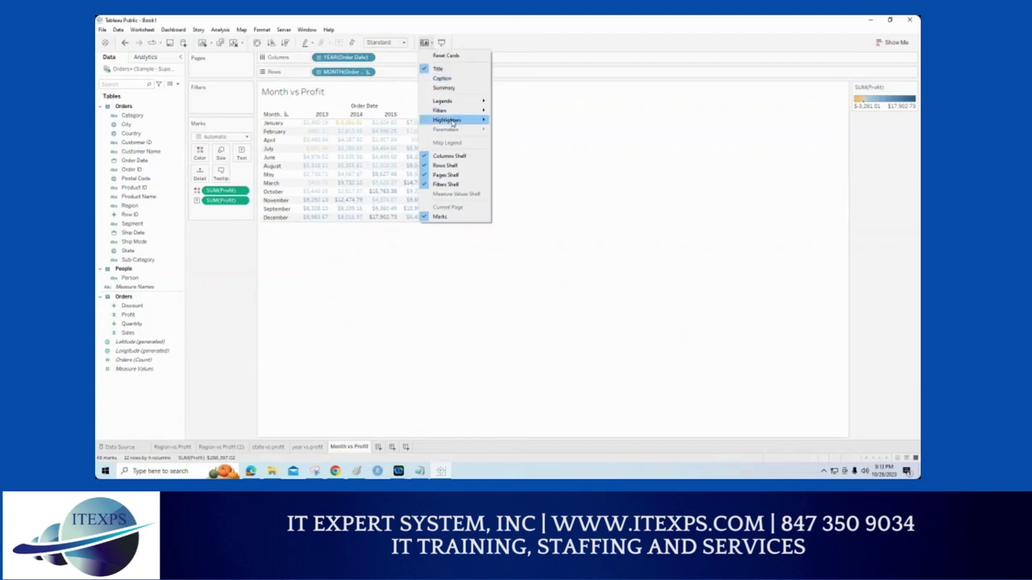
mouse_move(451, 119)
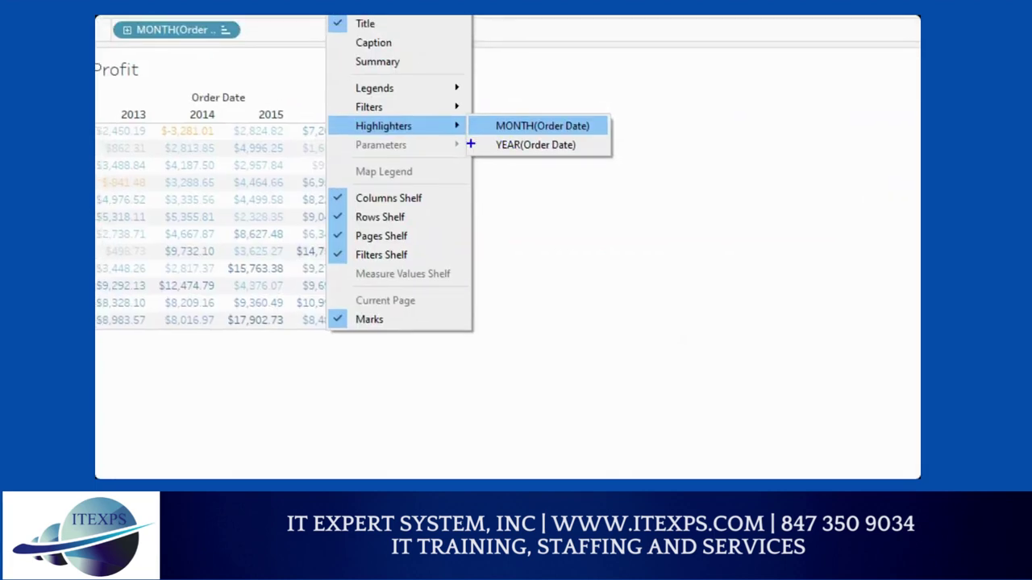
drag(470, 146, 495, 145)
key(Escape)
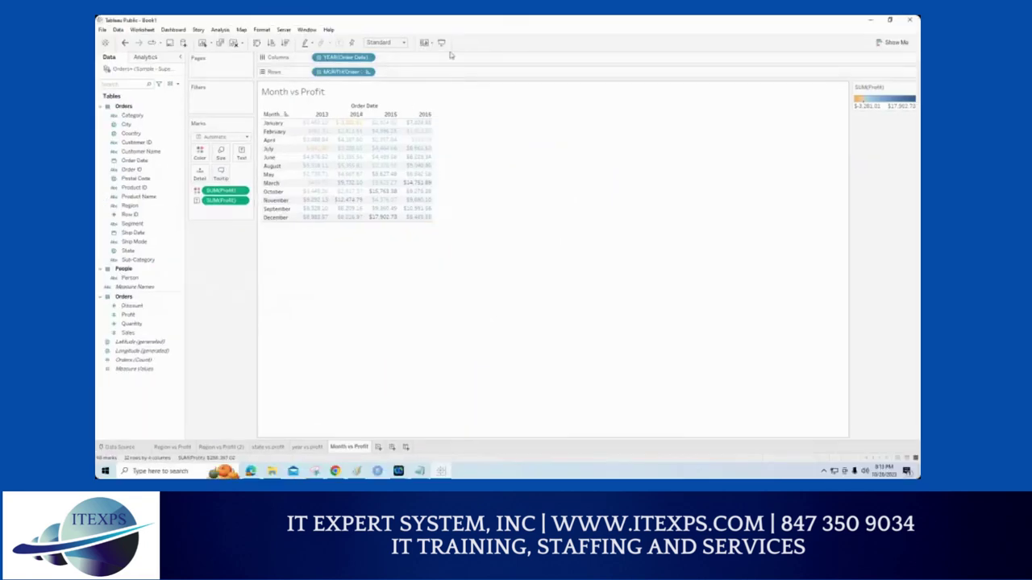
click(429, 42)
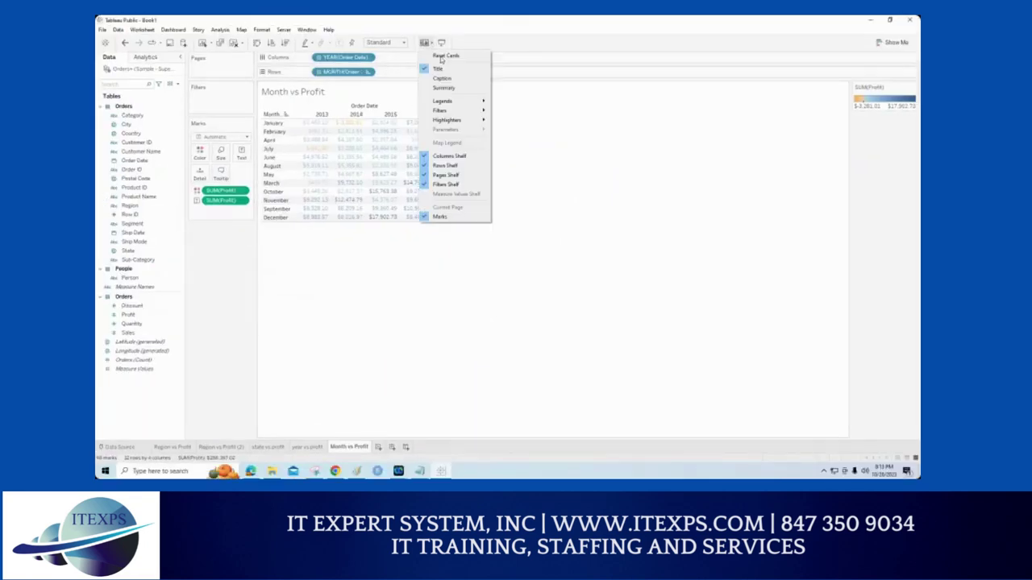
mouse_move(461, 121)
click(523, 117)
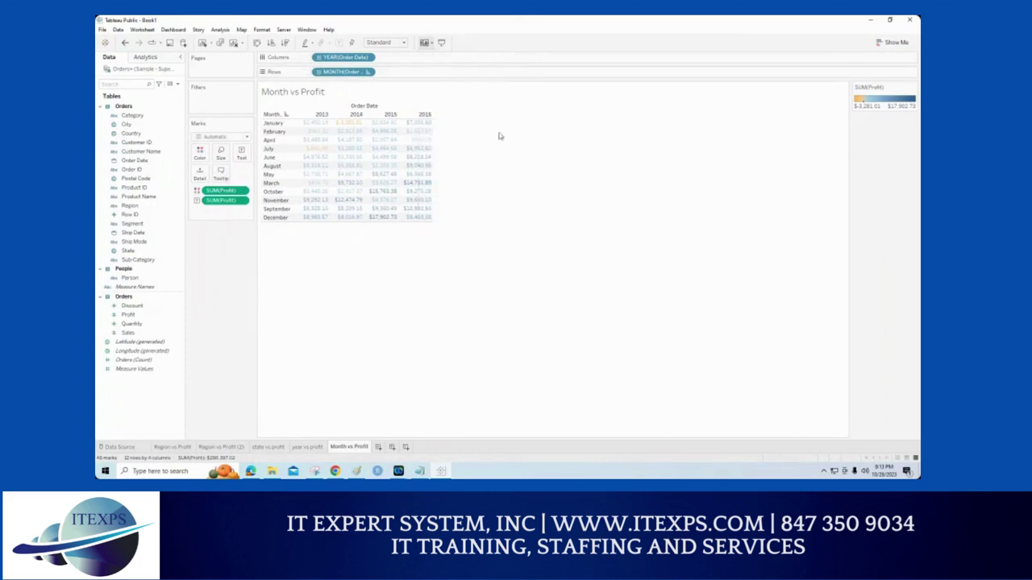
Step: Sort the months by 2015 profit in descending order, and highlight the 2015 and 2014 columns in turn
click(394, 118)
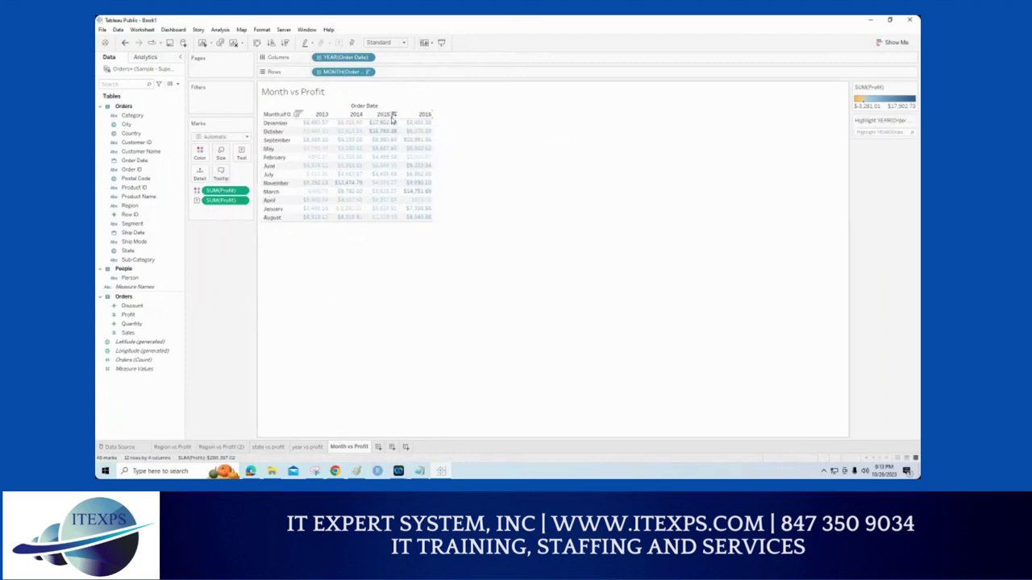
click(383, 114)
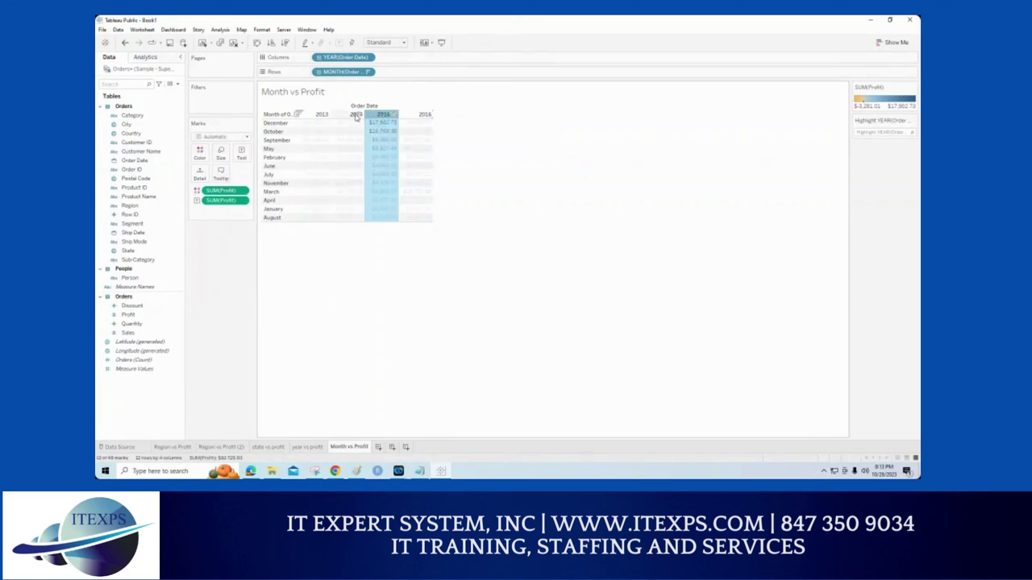
click(356, 114)
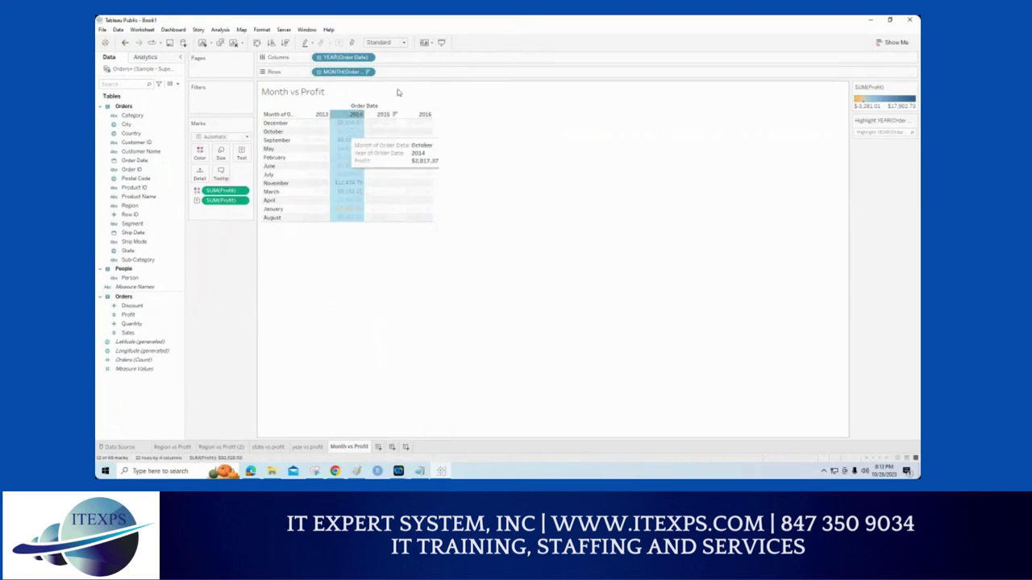
Step: Show the highlighter card for MONTH(Order Date) as well
click(432, 45)
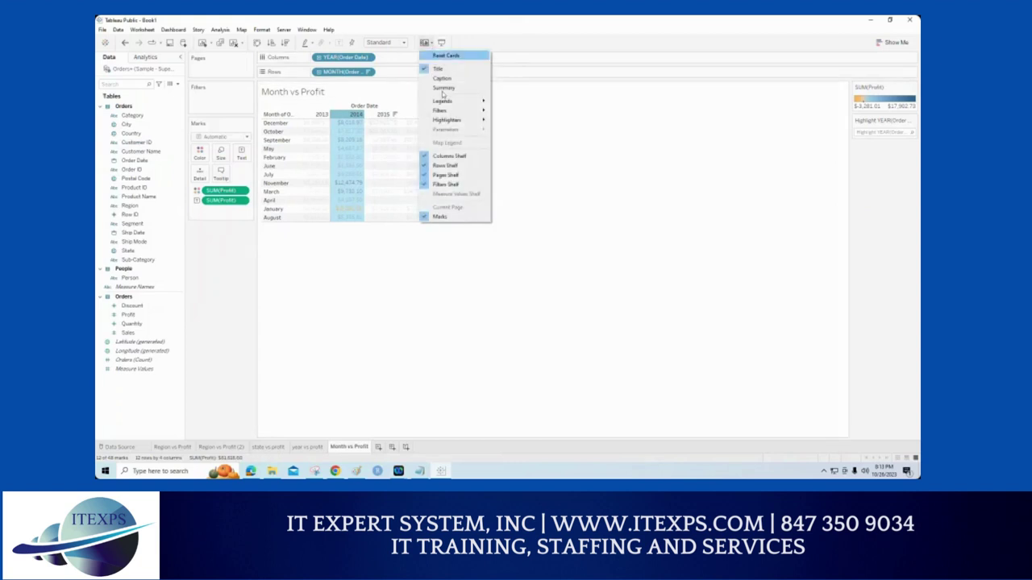
mouse_move(453, 120)
click(514, 121)
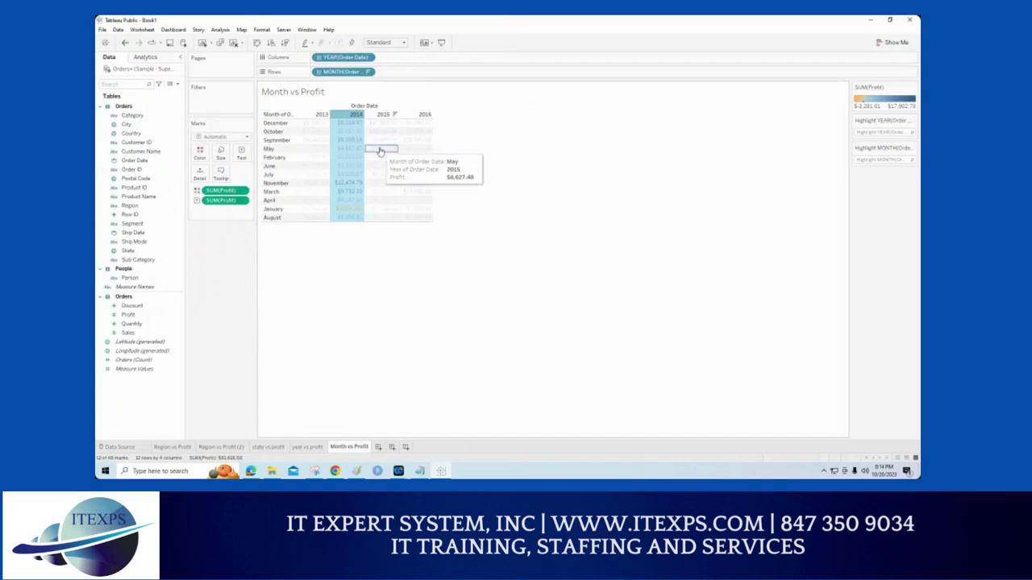
Step: Examine the May 2015 profit value and the individual month rows of the table, one at a time
click(378, 150)
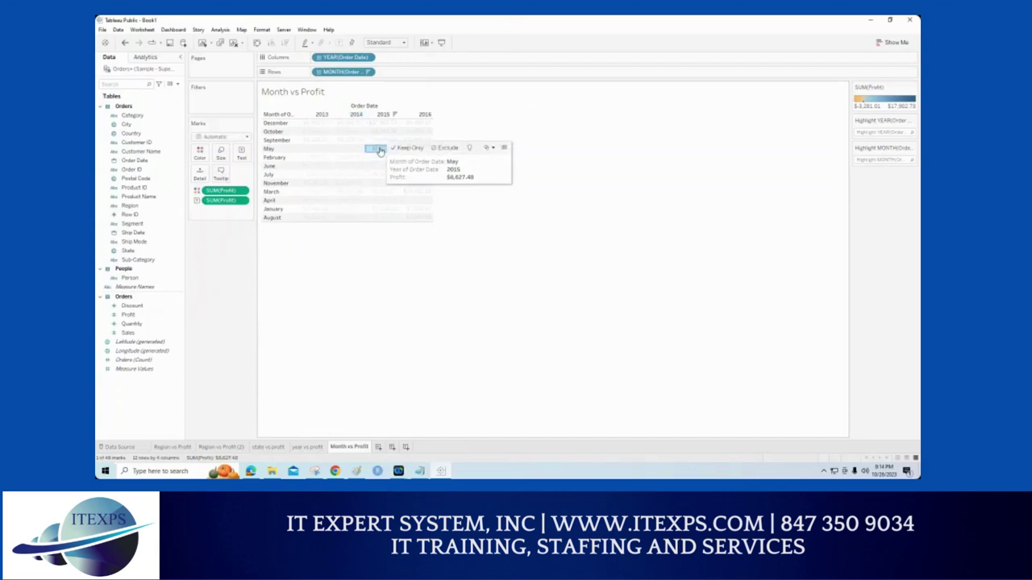
click(271, 158)
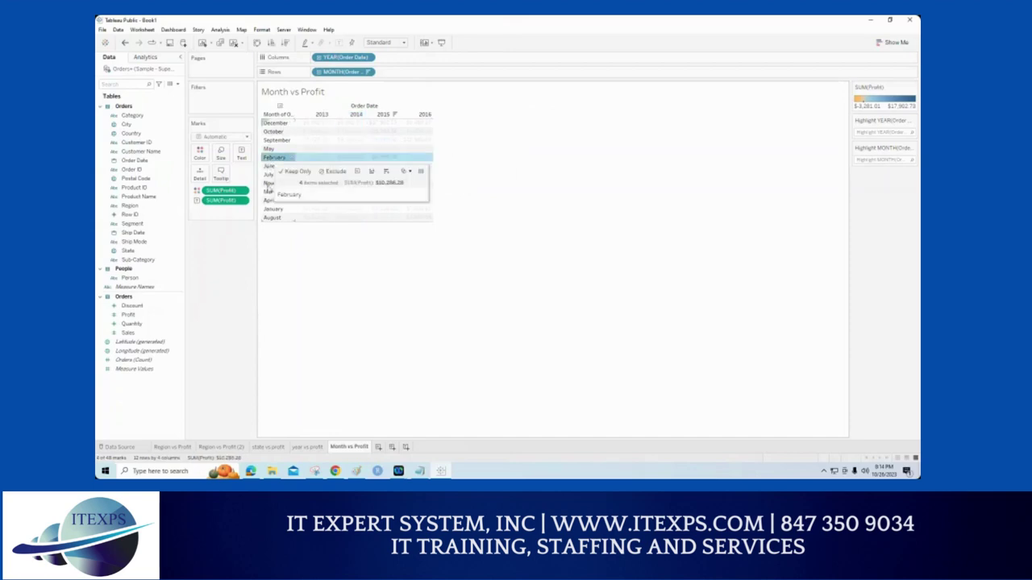
key(Down)
key(Down)
key(Down)
key(Down)
key(Down)
key(Down)
key(Down)
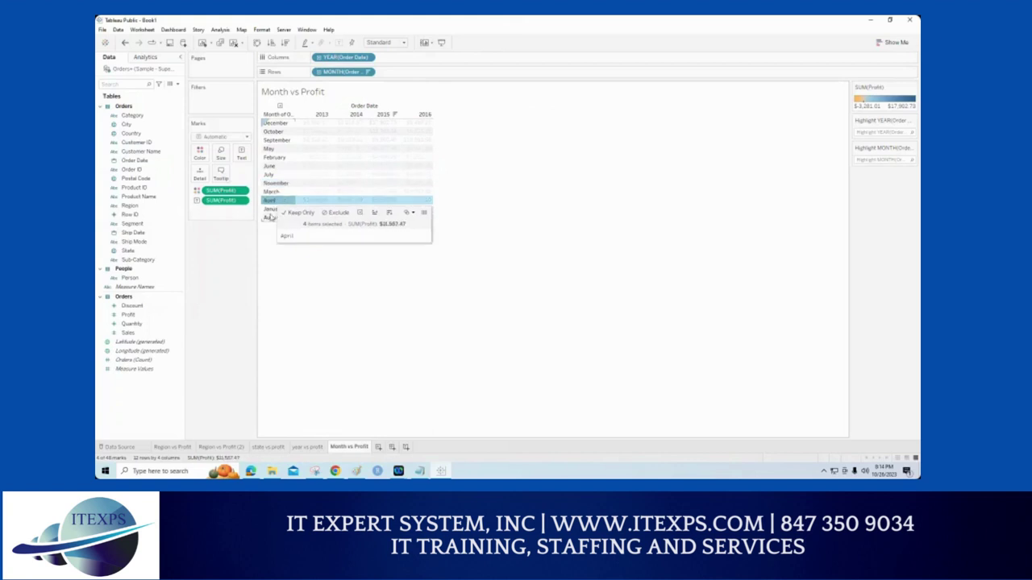
key(Up)
key(Up)
key(Up)
key(Up)
key(Up)
key(Up)
key(Up)
key(Up)
key(Up)
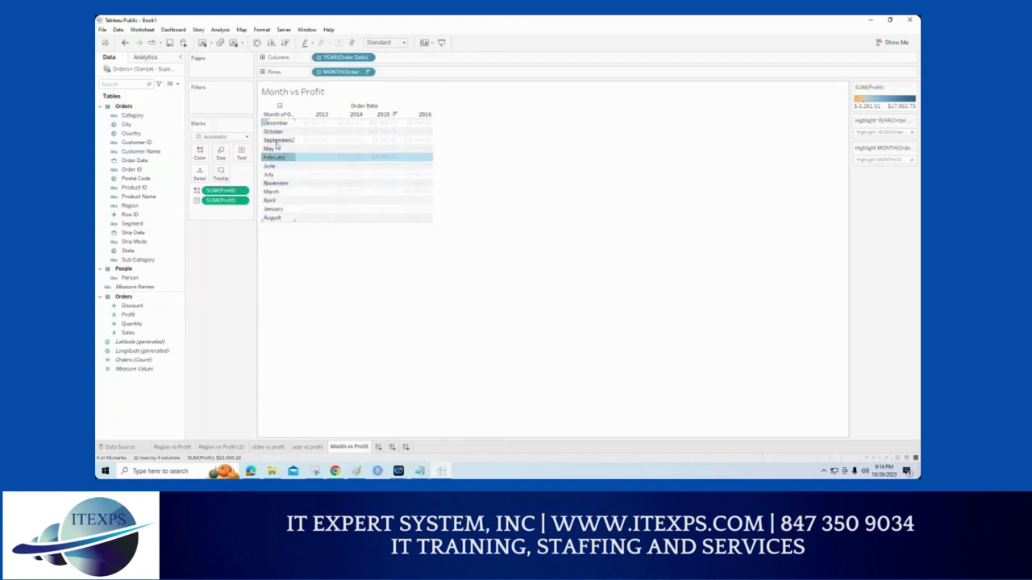
Step: Highlight the 2014 column and the May row in turn to compare profits, and clear the selection
click(356, 115)
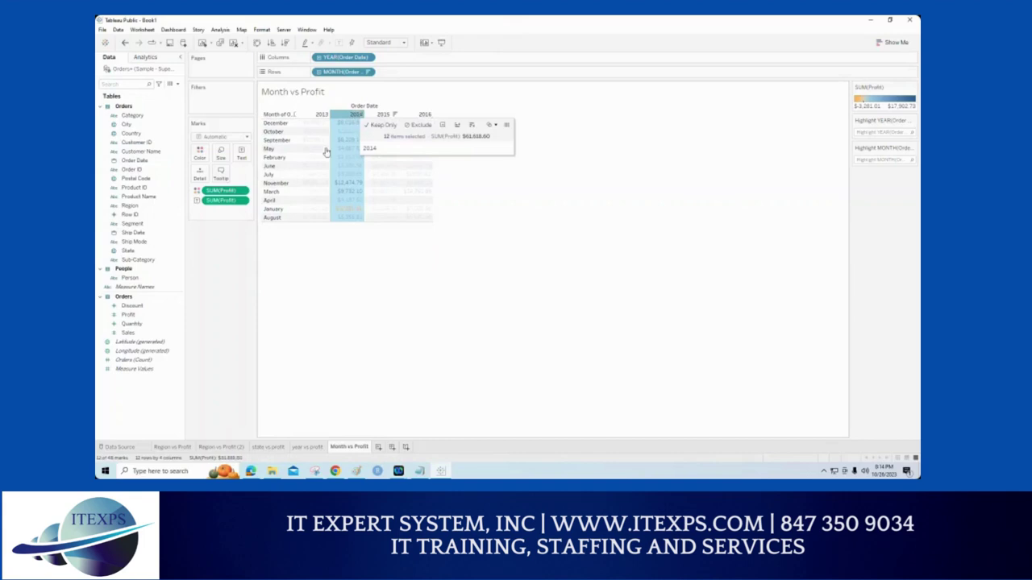
click(272, 149)
click(457, 235)
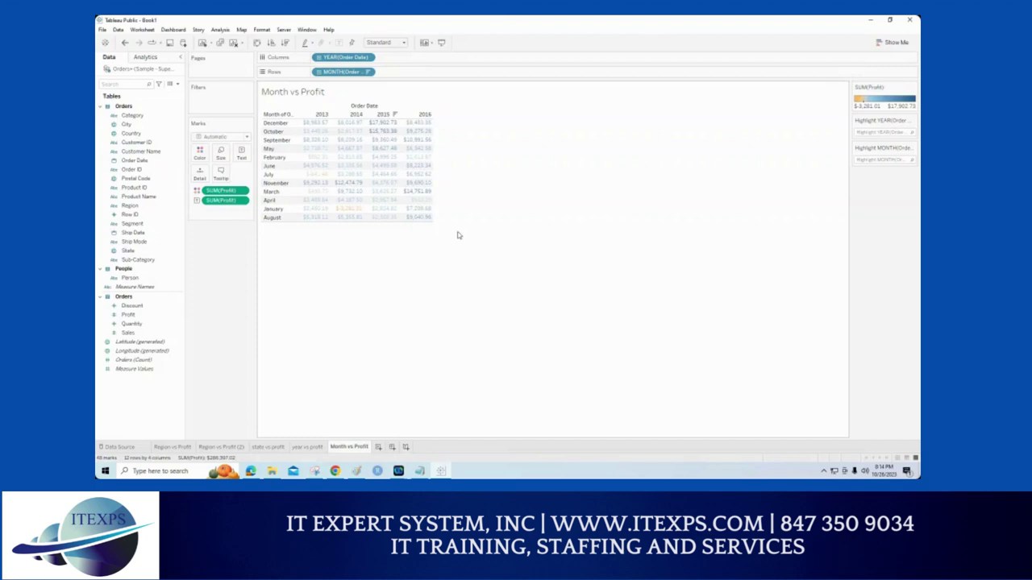
click(271, 149)
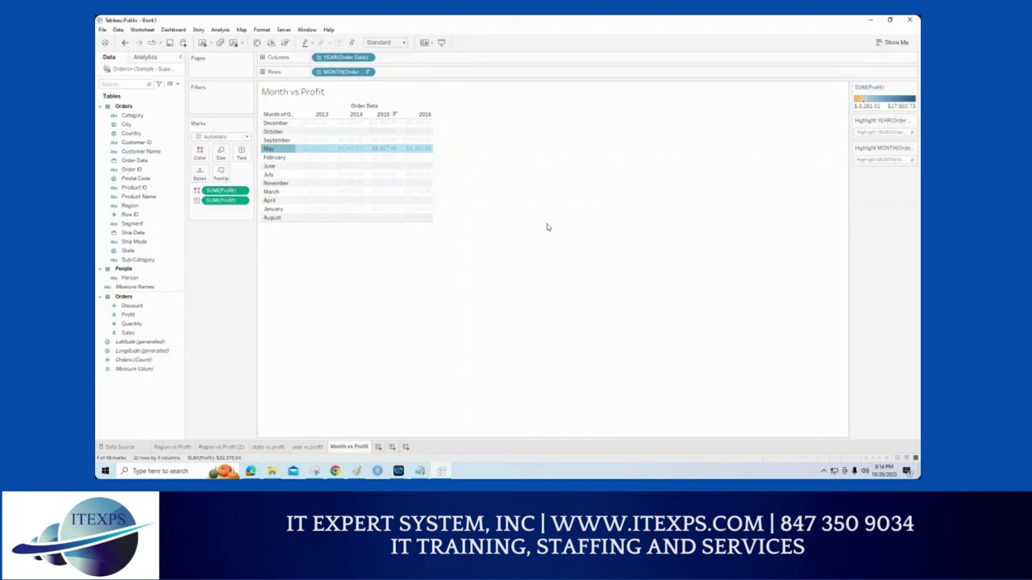
click(547, 227)
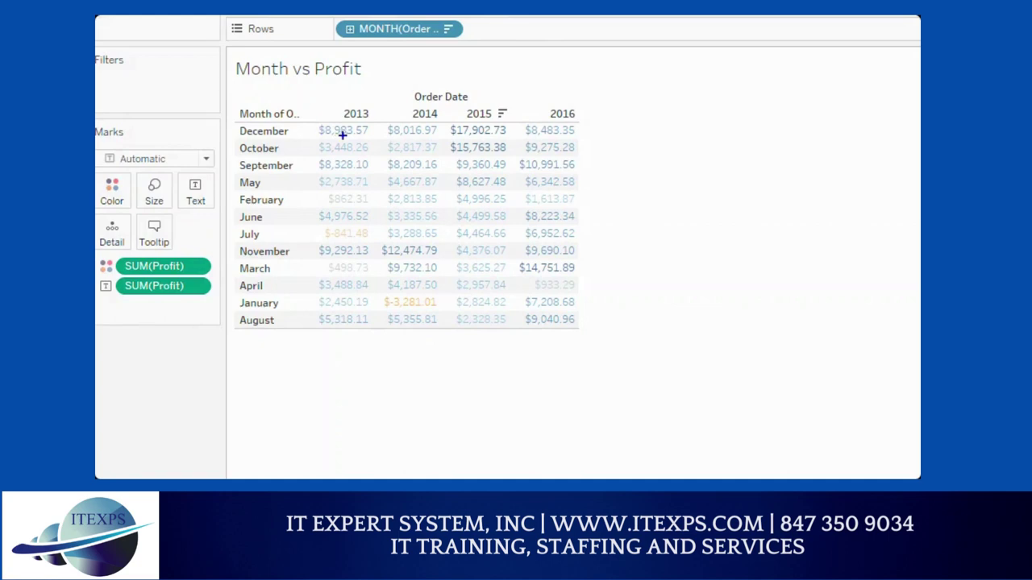
mouse_move(349, 133)
mouse_down()
mouse_move(397, 115)
mouse_move(404, 124)
mouse_up()
drag(431, 126, 456, 166)
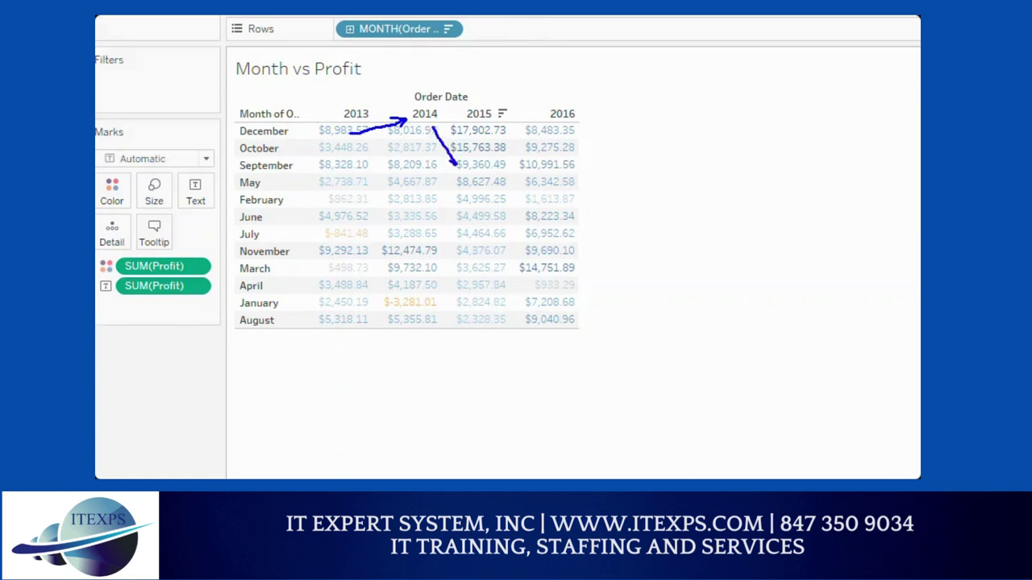
mouse_move(510, 139)
mouse_down()
mouse_move(538, 124)
mouse_move(537, 134)
mouse_up()
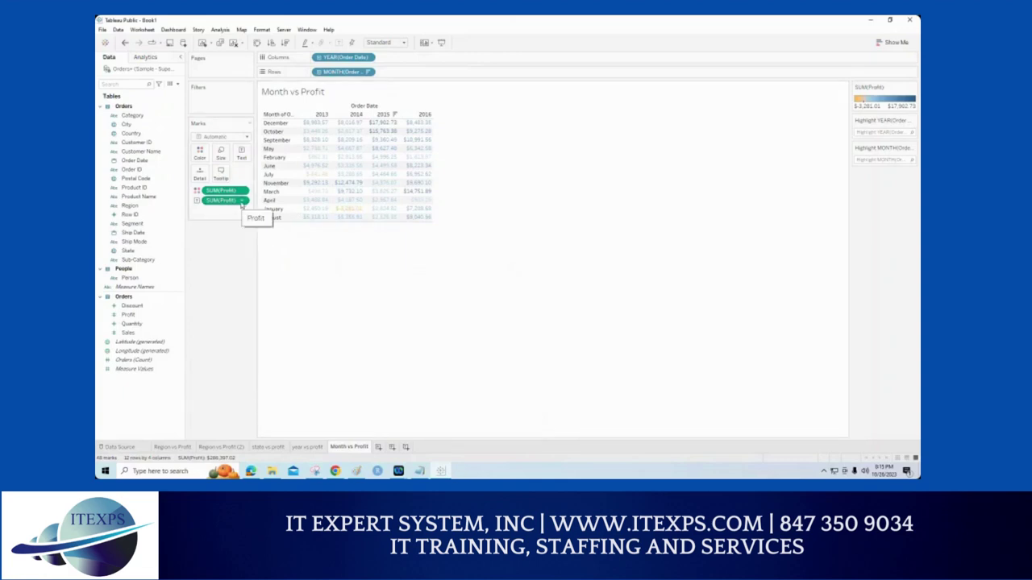
Step: Apply the Year Over Year Growth quick table calculation to the SUM(Profit) text values
click(241, 203)
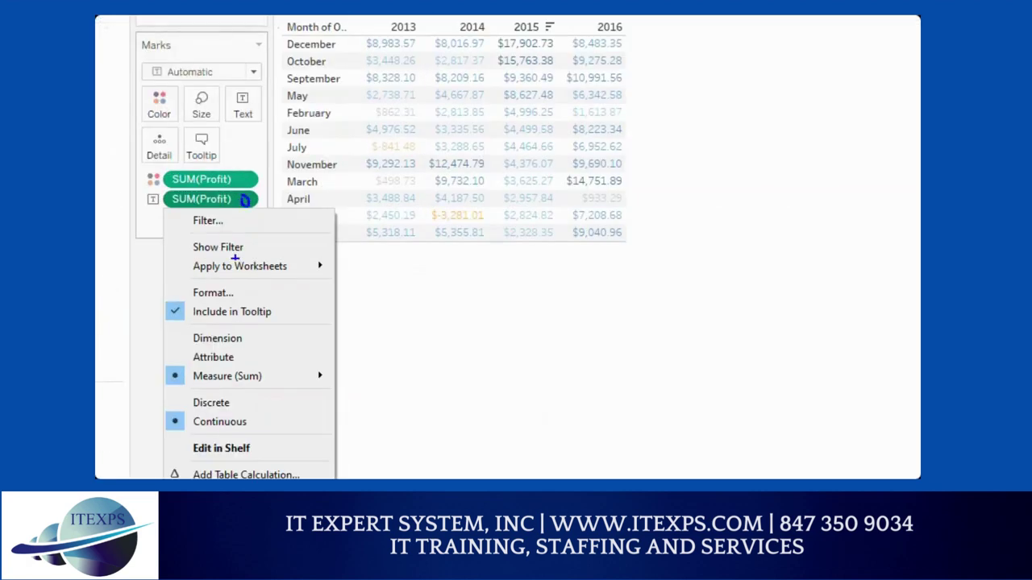
click(244, 200)
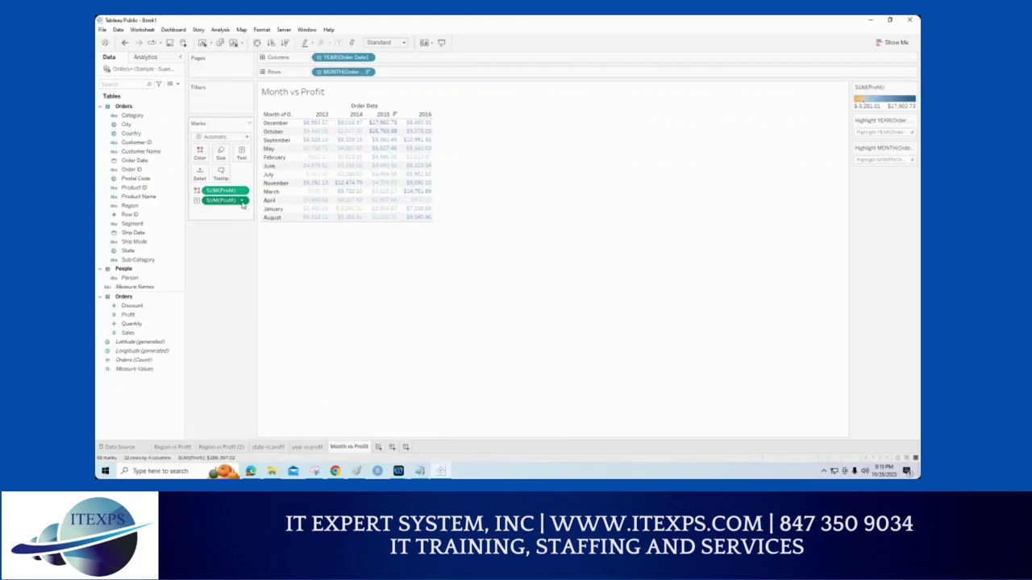
click(241, 202)
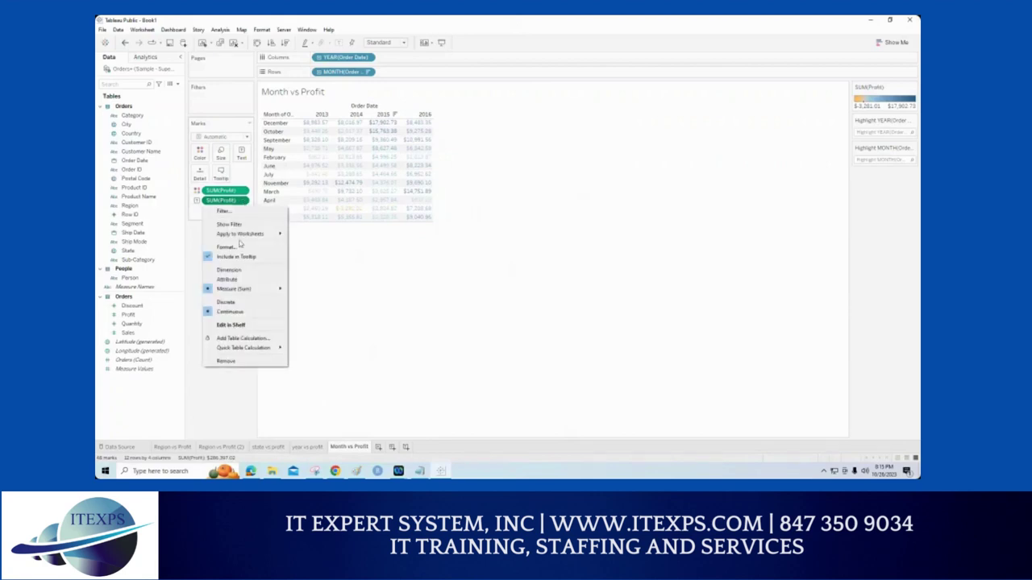
mouse_move(239, 349)
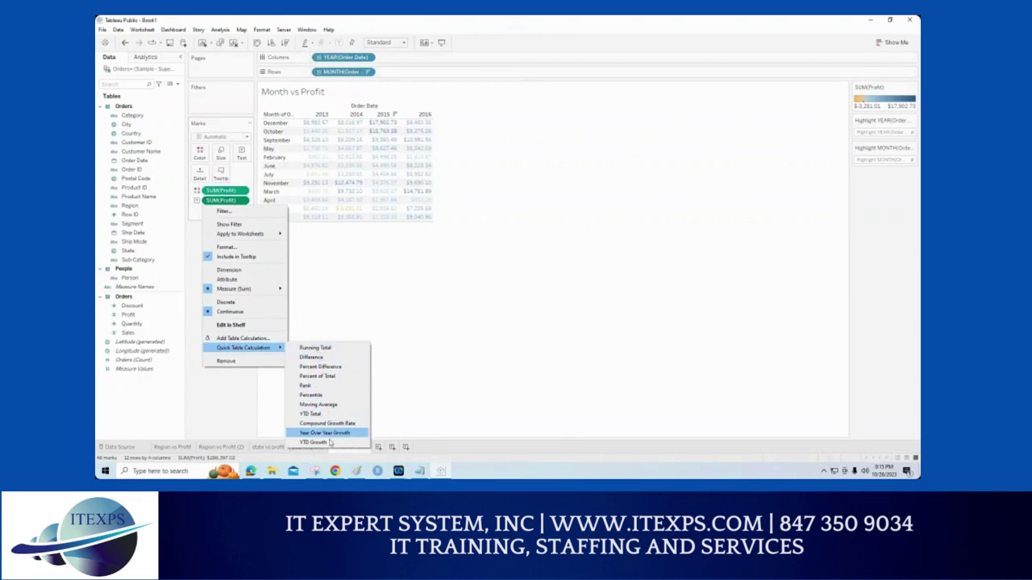
click(449, 318)
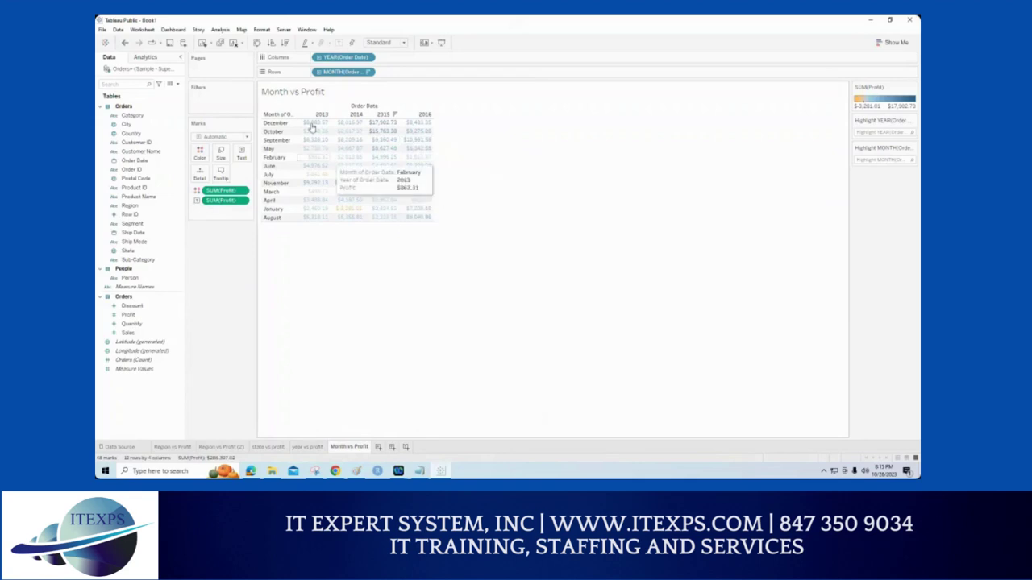
click(243, 202)
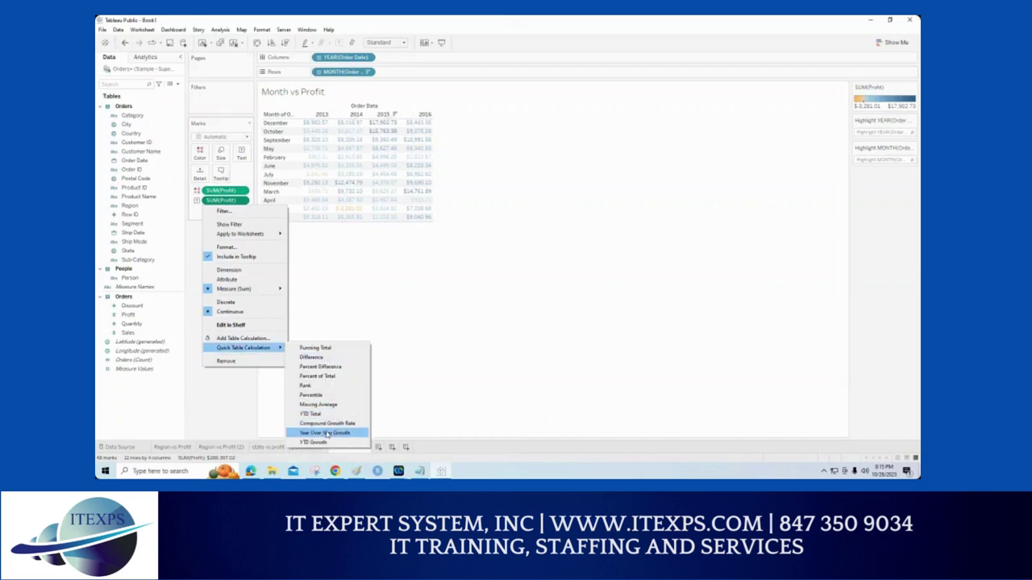
click(327, 434)
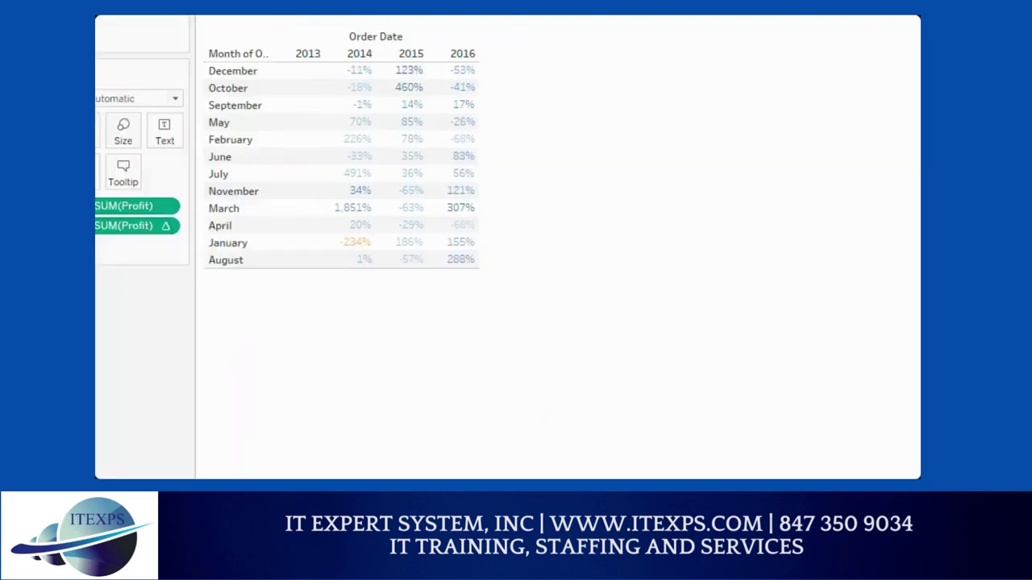
Step: Examine the year-over-year growth percentages of individual months, comparing the 2014 and 2015 columns against the 2013 base year
drag(346, 113, 347, 331)
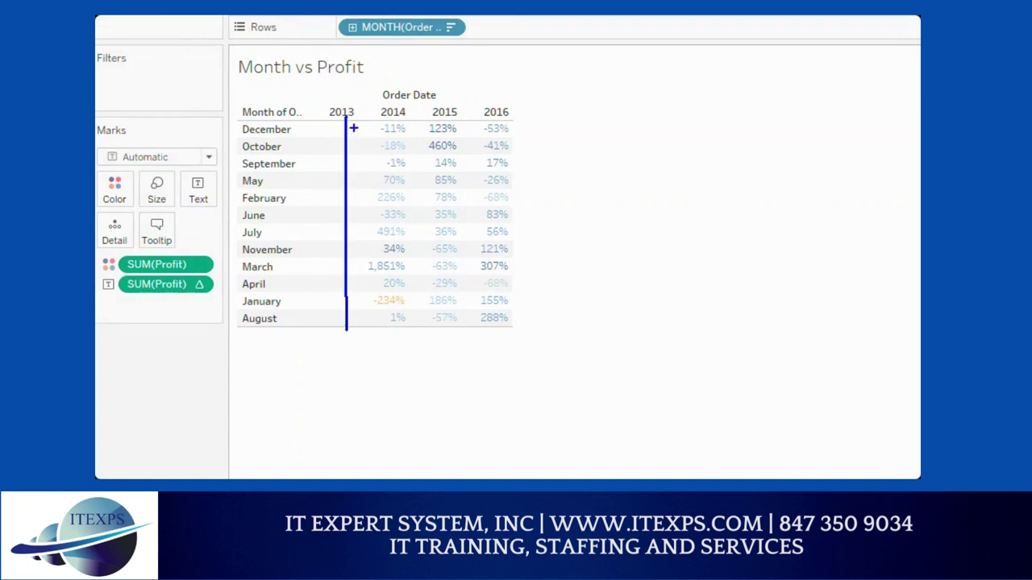
mouse_move(352, 129)
mouse_down()
mouse_move(377, 127)
mouse_move(368, 132)
mouse_up()
mouse_move(391, 258)
mouse_down()
mouse_move(371, 259)
mouse_move(375, 272)
mouse_move(407, 264)
mouse_move(384, 256)
mouse_up()
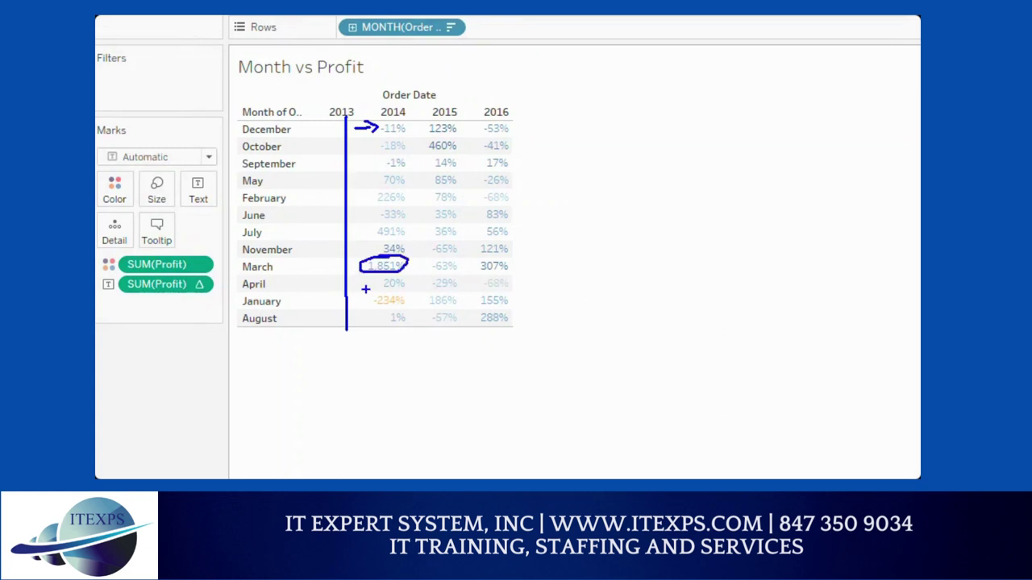
drag(368, 308, 387, 308)
mouse_move(341, 257)
mouse_down()
mouse_move(370, 257)
mouse_move(348, 279)
mouse_up()
mouse_move(458, 134)
mouse_down()
mouse_move(424, 136)
mouse_move(456, 150)
mouse_move(450, 136)
mouse_up()
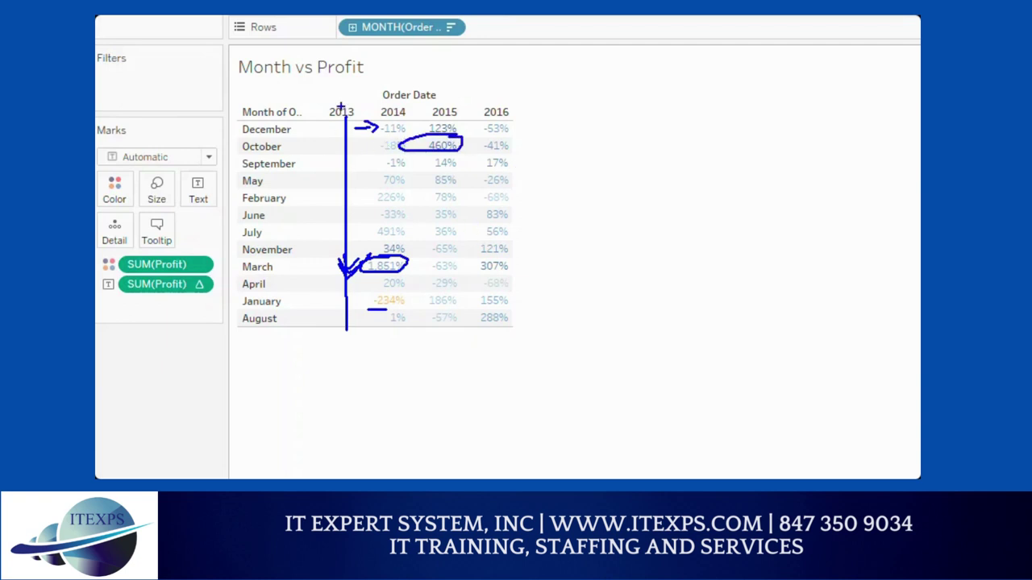
drag(341, 107, 346, 326)
drag(341, 104, 342, 329)
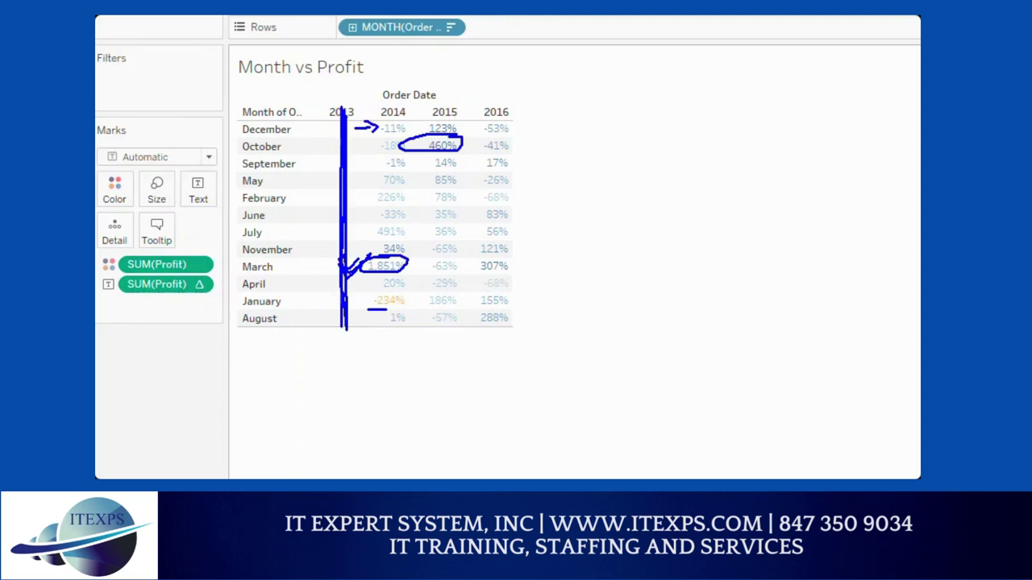
drag(342, 139, 339, 310)
key(Escape)
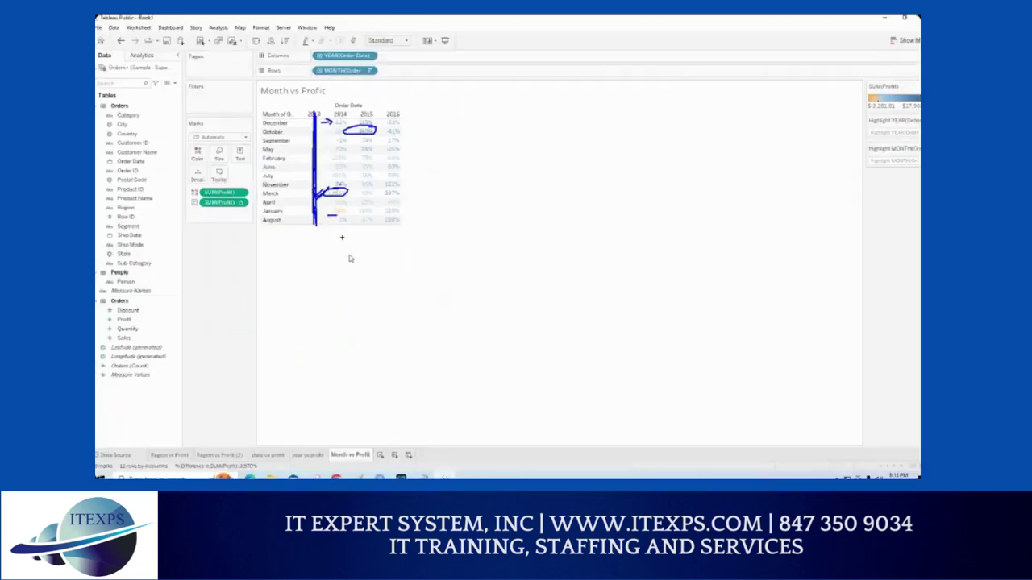
key(ctrl+1)
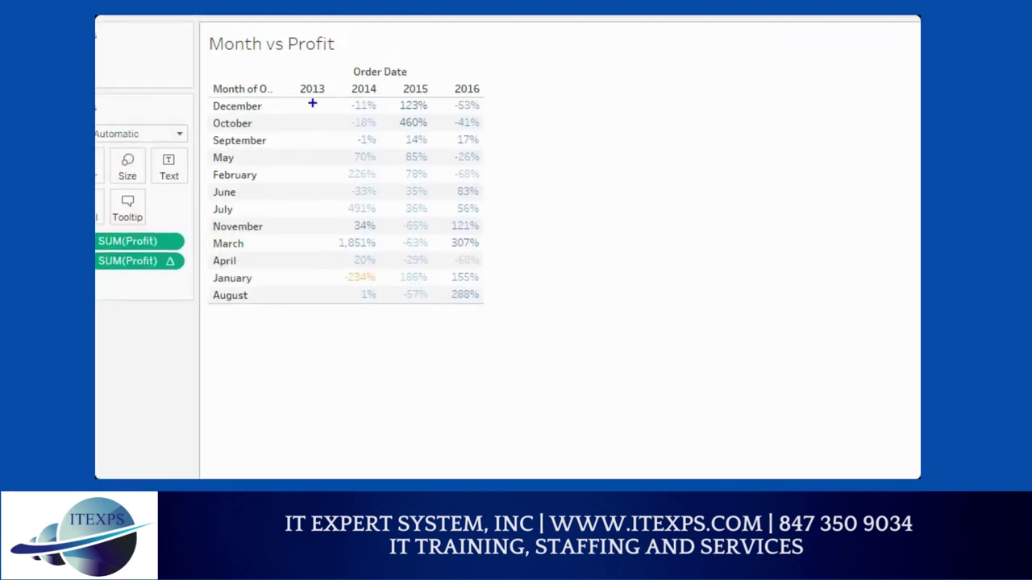
drag(312, 120, 312, 212)
mouse_move(313, 115)
mouse_down()
mouse_move(357, 98)
mouse_move(315, 99)
mouse_move(367, 113)
mouse_up()
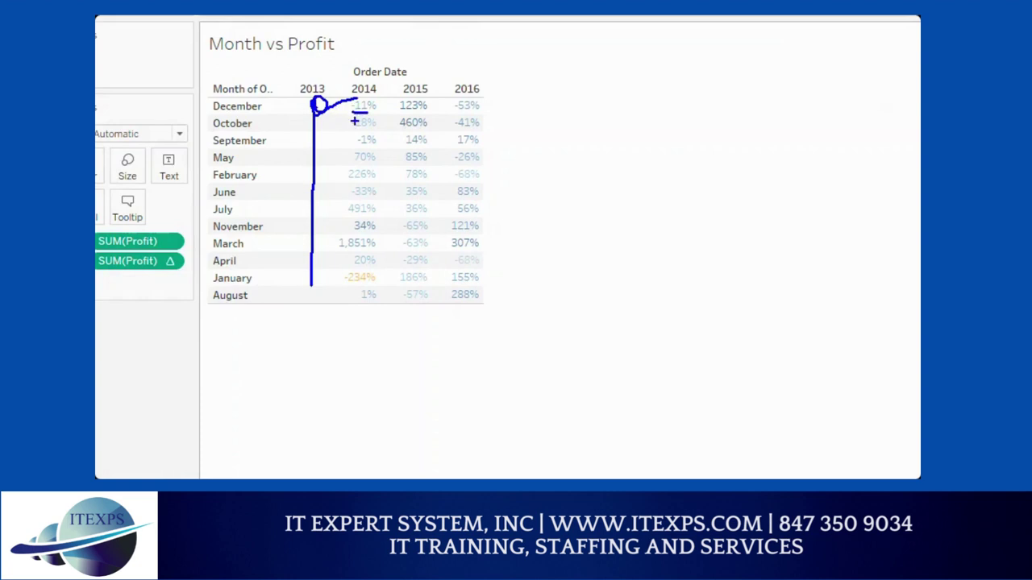
key(Escape)
Step: Clear the table calculation from the SUM(Profit) text values and compare the 2013 and 2014 profits for December, January and July
right_click(243, 204)
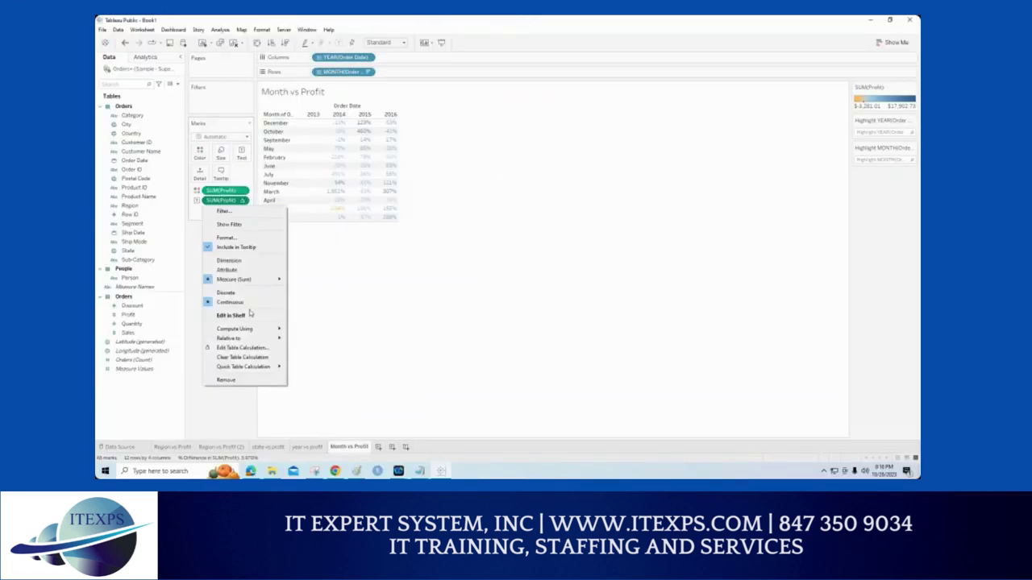
click(244, 357)
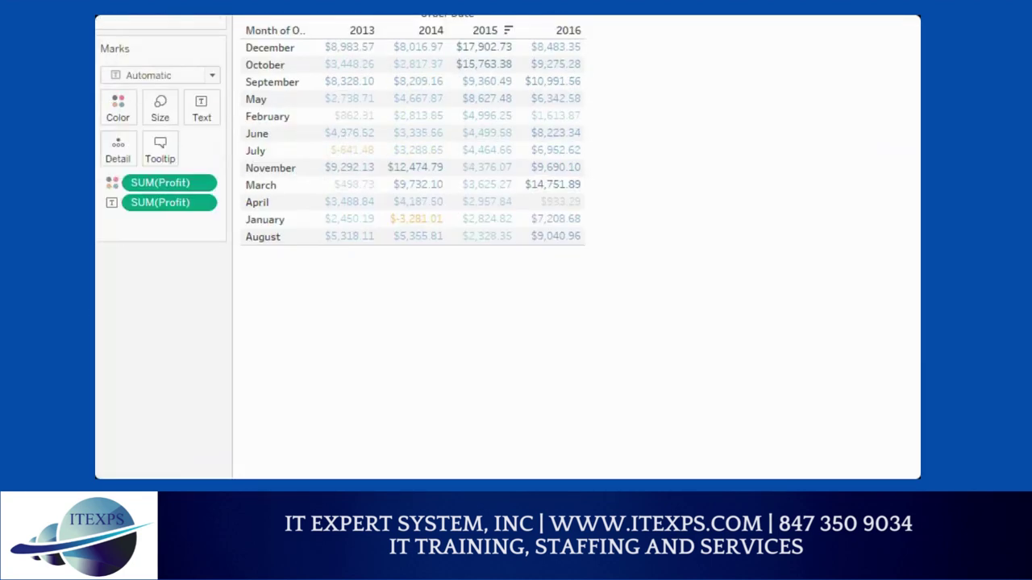
drag(336, 83, 315, 84)
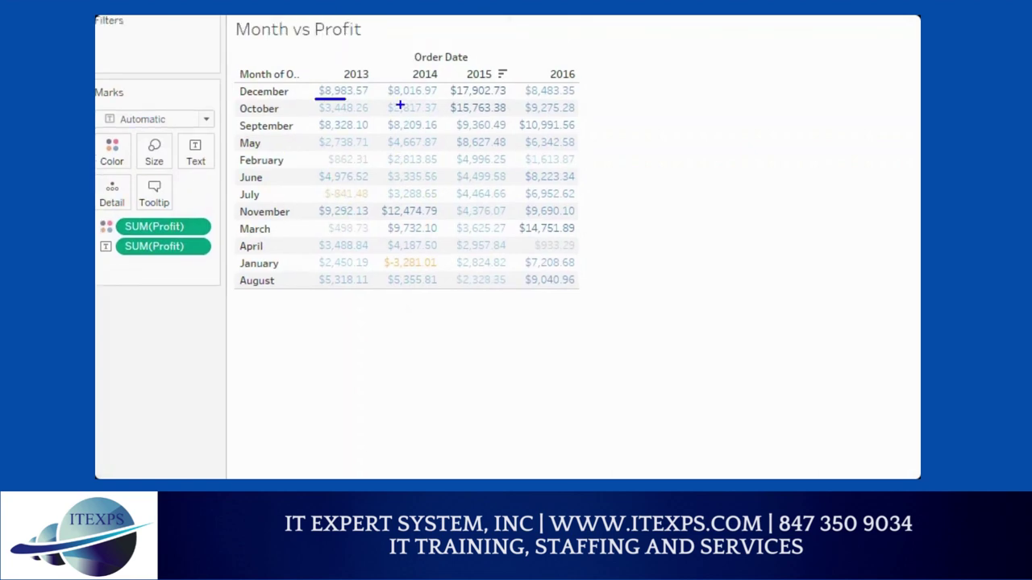
mouse_move(389, 98)
mouse_down()
mouse_move(407, 99)
mouse_move(394, 98)
mouse_up()
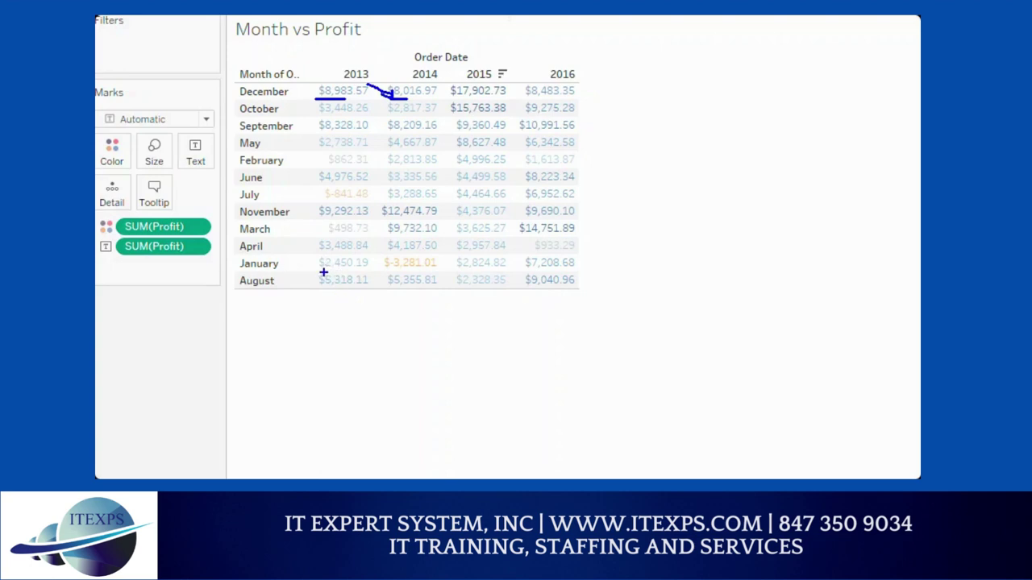
mouse_move(323, 273)
mouse_down()
mouse_move(314, 273)
mouse_move(367, 268)
mouse_move(470, 363)
mouse_move(419, 365)
mouse_up()
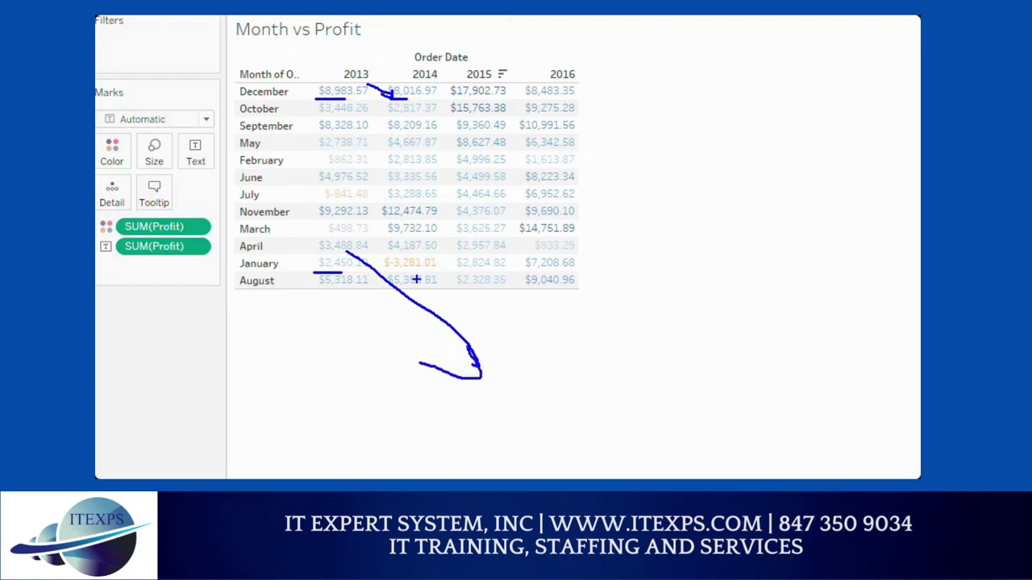
drag(400, 273, 426, 273)
mouse_move(337, 182)
mouse_down()
mouse_move(321, 194)
mouse_move(377, 194)
mouse_up()
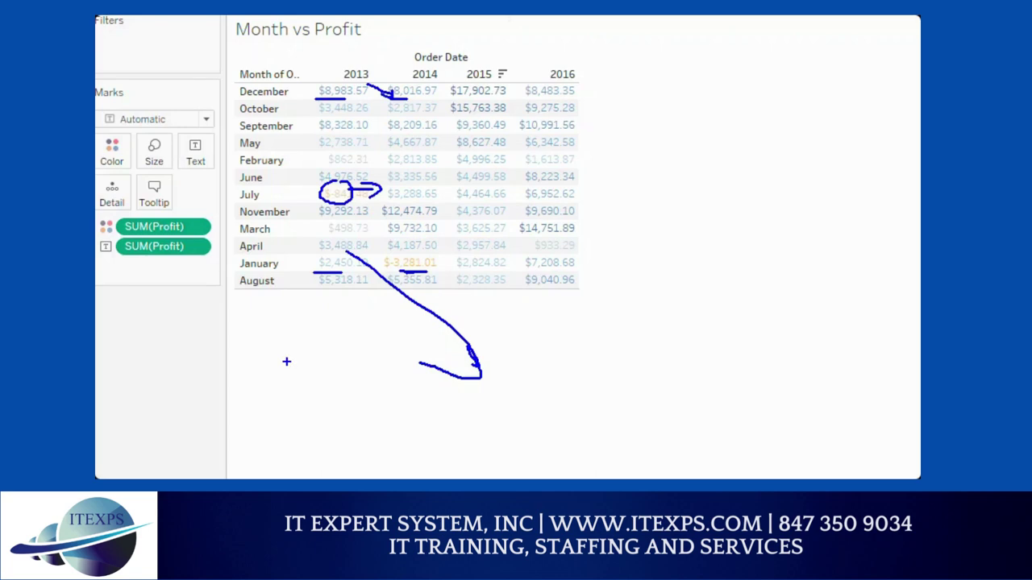
Step: Reapply Year Over Year Growth to the SUM(Profit) text values and examine the 2014 growth for January, December and March
right_click(163, 246)
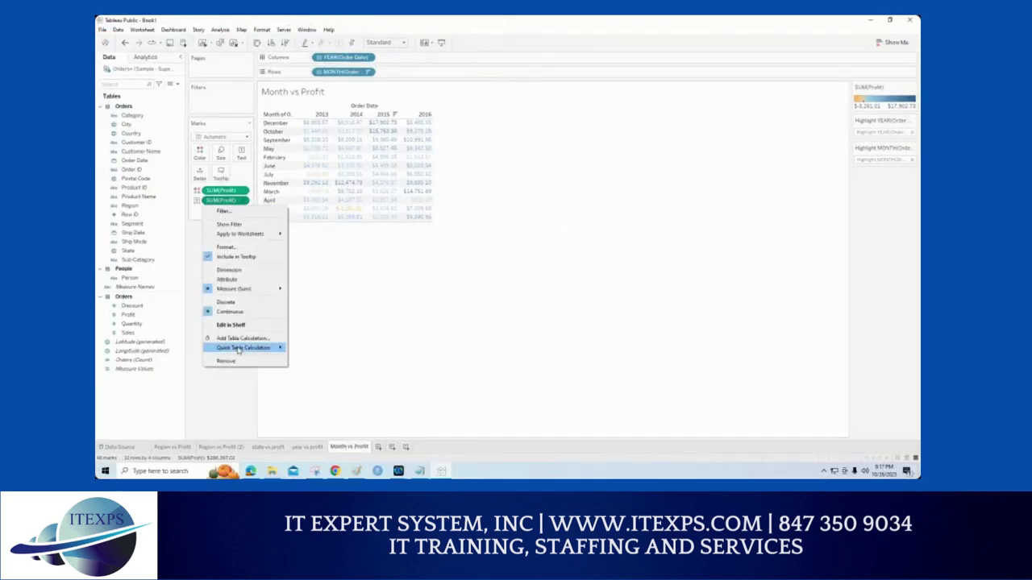
mouse_move(242, 347)
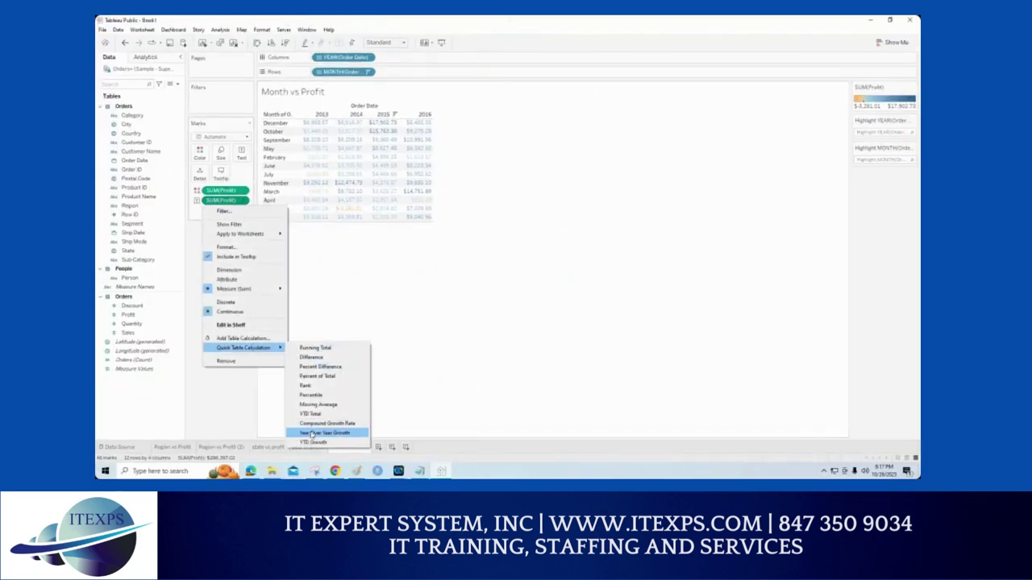
click(311, 433)
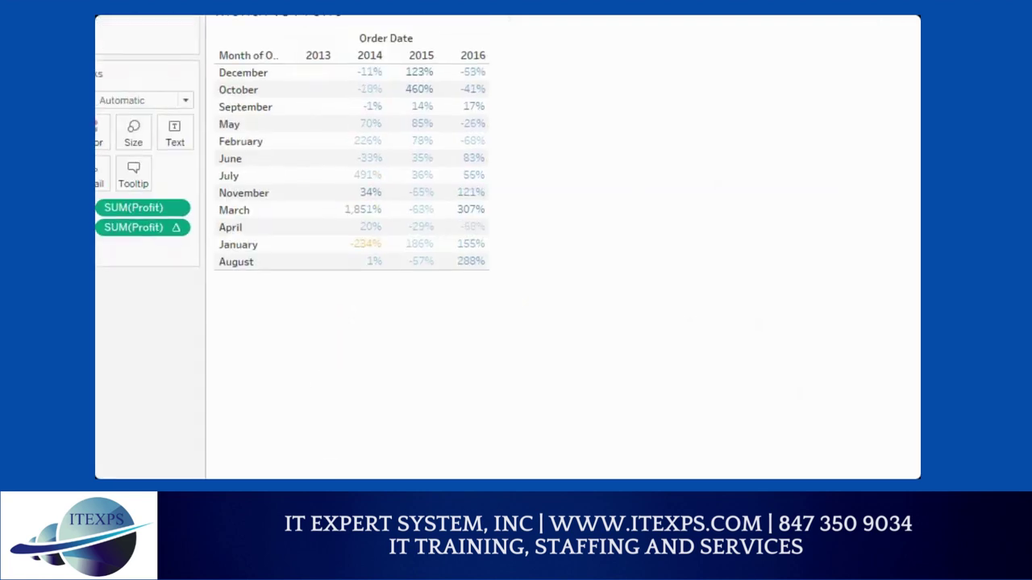
drag(316, 64, 316, 289)
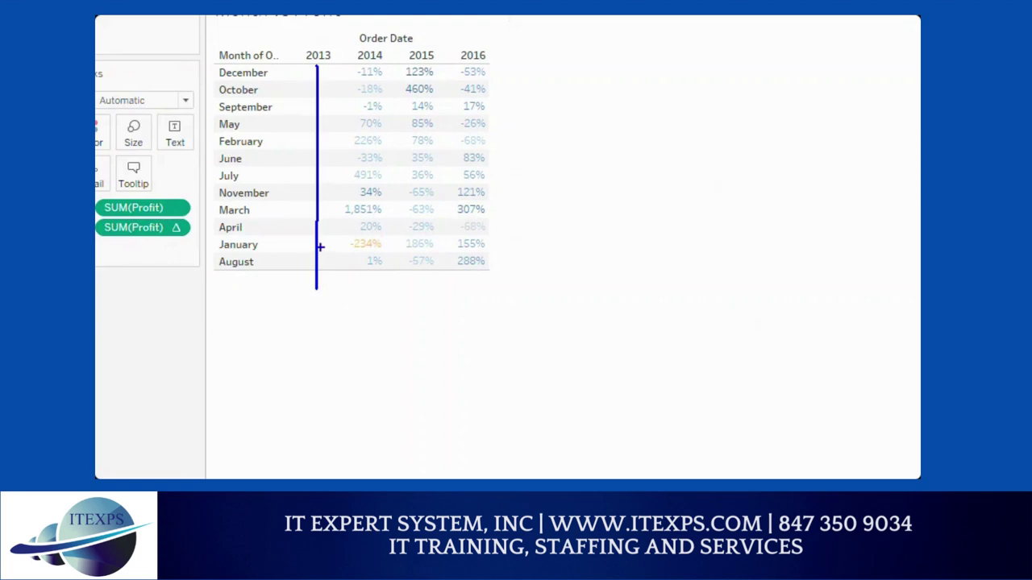
mouse_move(320, 248)
mouse_down()
mouse_move(343, 247)
mouse_move(338, 255)
mouse_up()
drag(325, 70, 358, 60)
drag(320, 211, 331, 211)
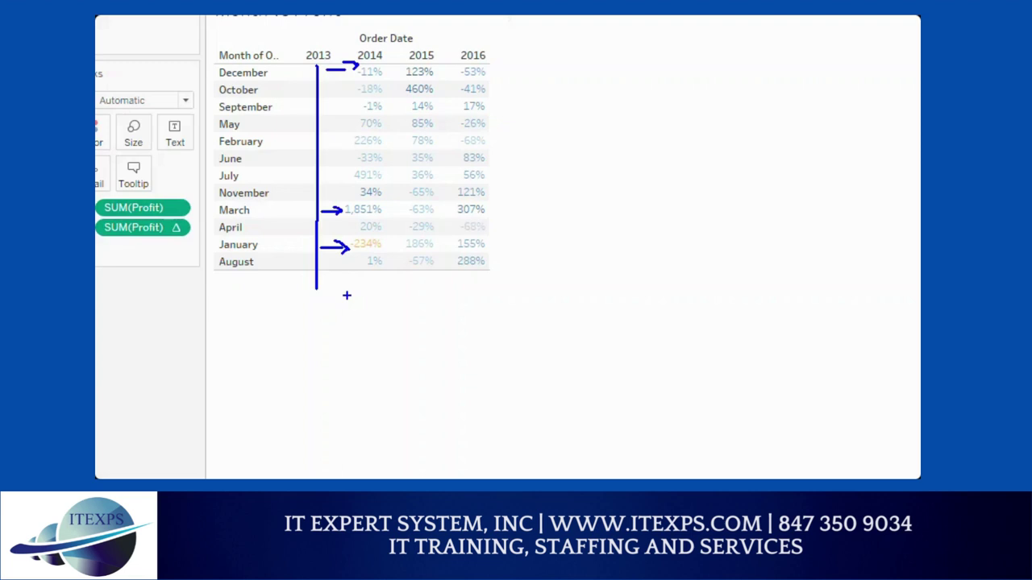
Step: Remove the growth calculation from the SUM(Profit) text values and trace across the December row and down the 2013 column
right_click(127, 228)
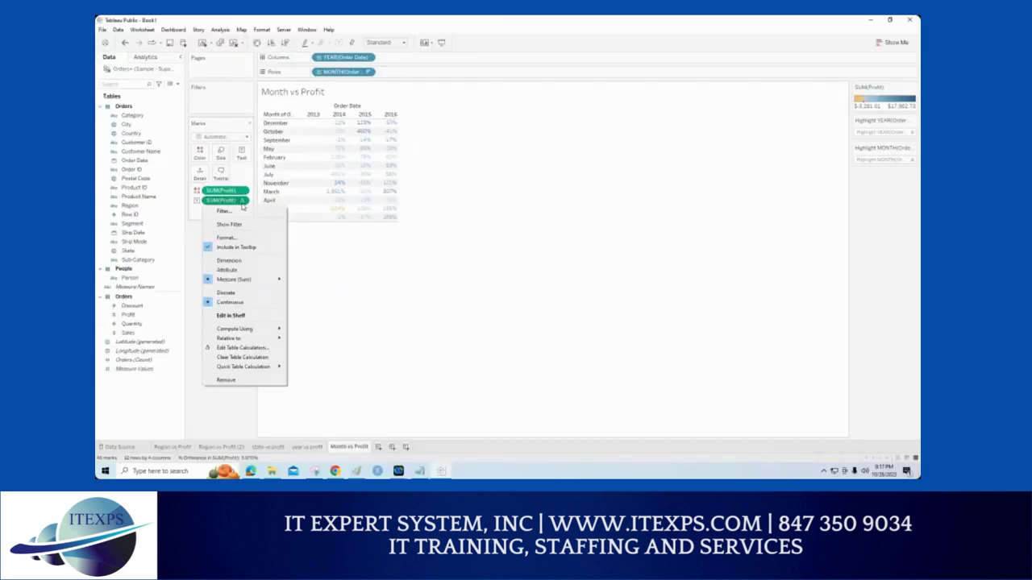
click(245, 358)
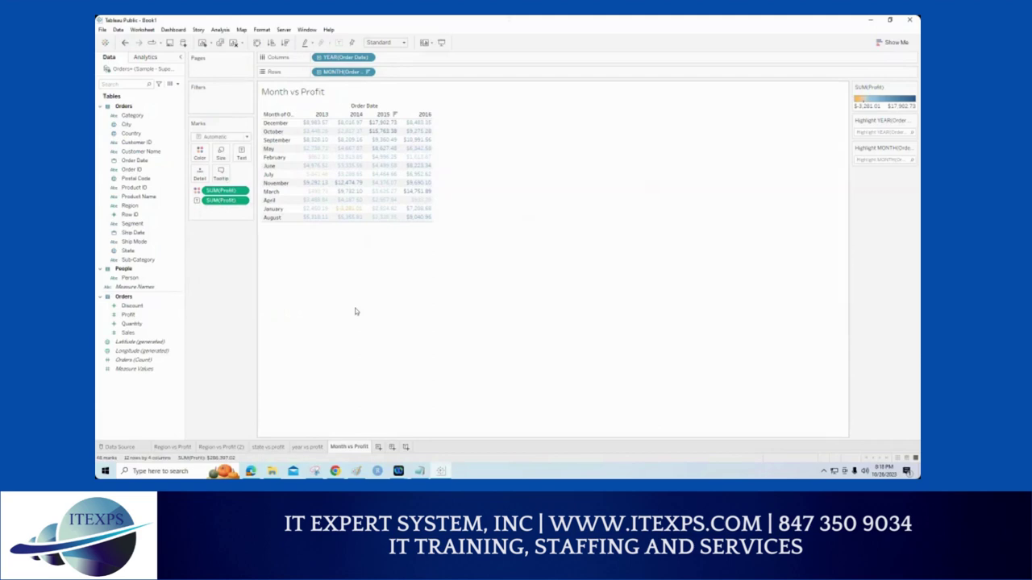
drag(308, 122, 399, 124)
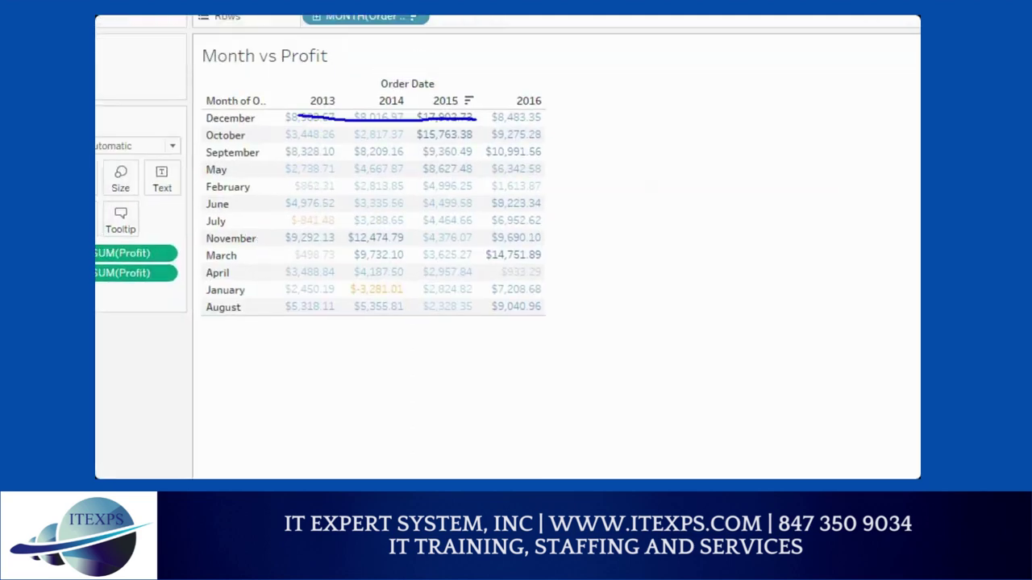
drag(476, 120, 597, 121)
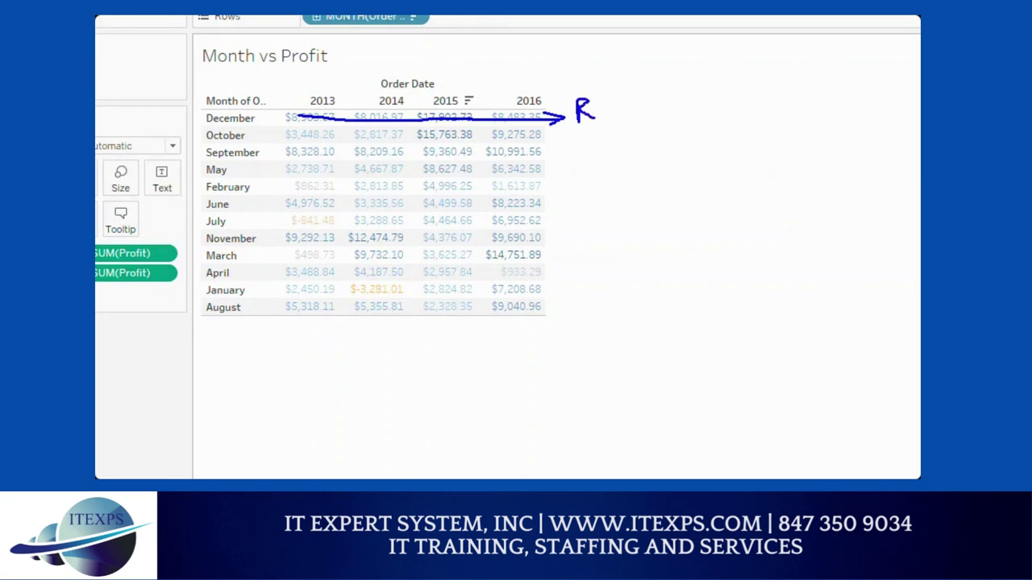
mouse_move(316, 113)
mouse_down()
mouse_move(307, 322)
mouse_move(319, 312)
mouse_move(298, 317)
mouse_move(282, 345)
mouse_move(313, 315)
mouse_up()
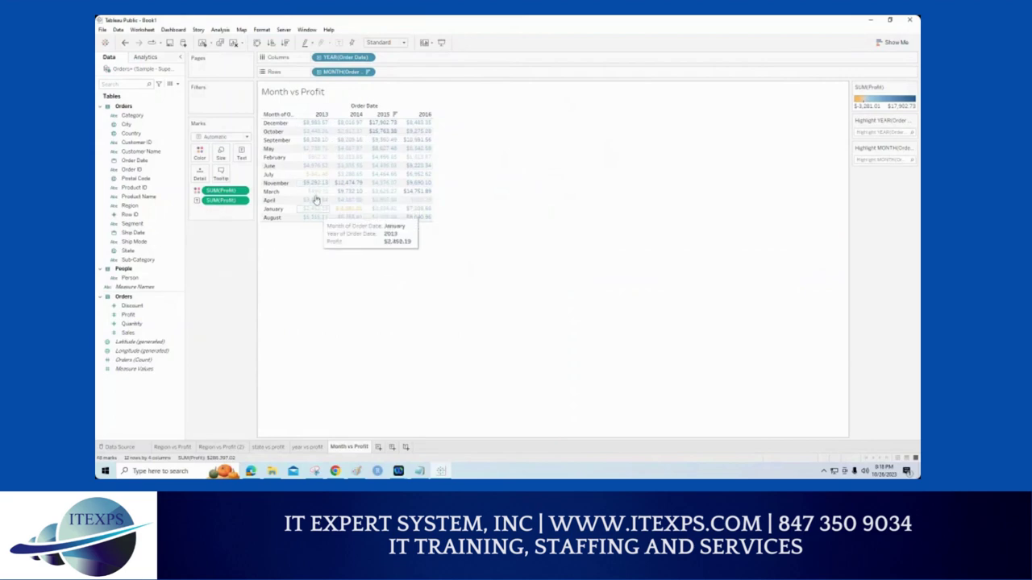
Step: Show row grand totals in the Month vs Profit table
click(221, 29)
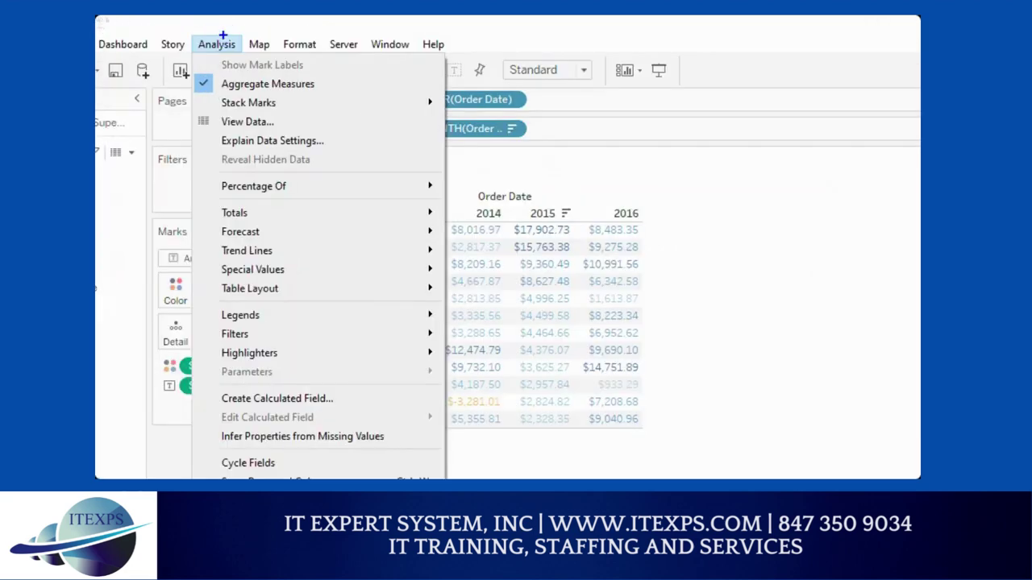
drag(231, 227, 258, 225)
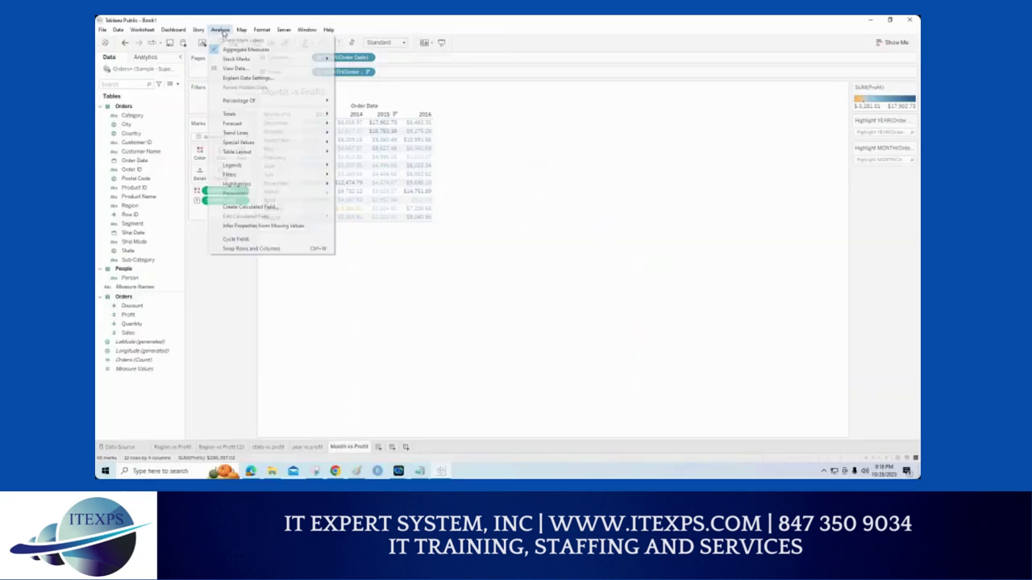
mouse_move(234, 213)
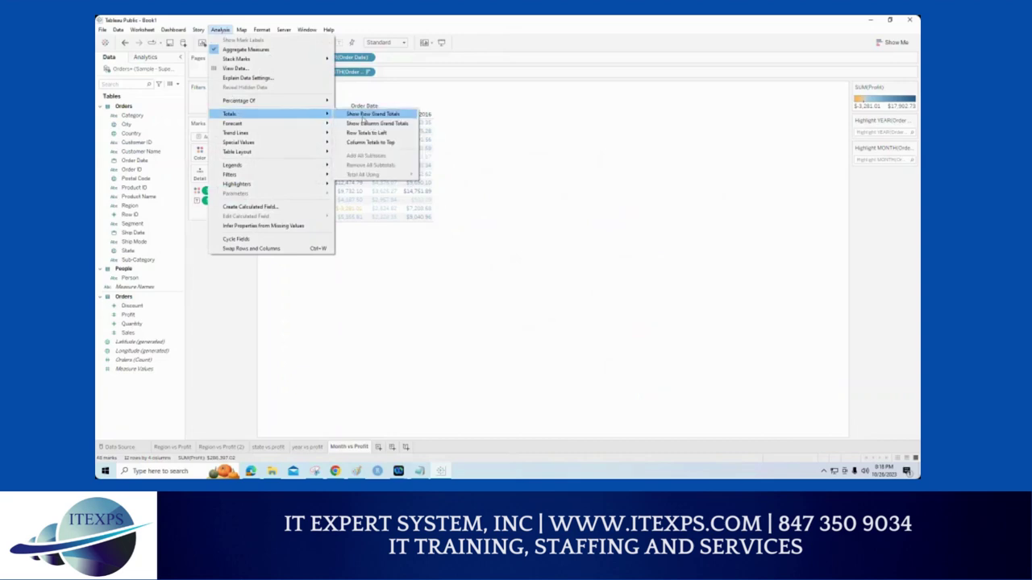
click(363, 117)
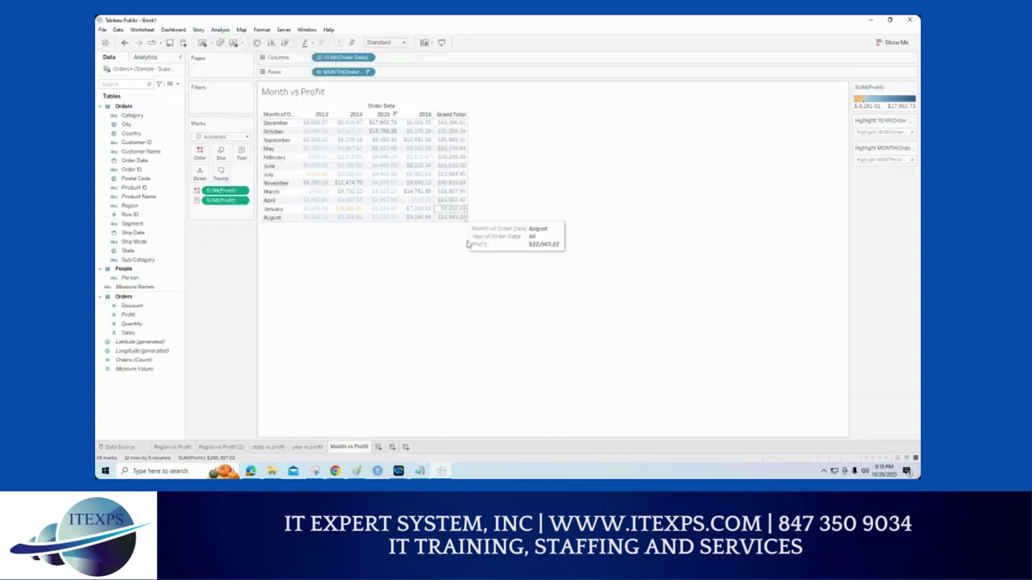
Step: Show column grand totals in the Month vs Profit table
click(220, 29)
mouse_move(225, 113)
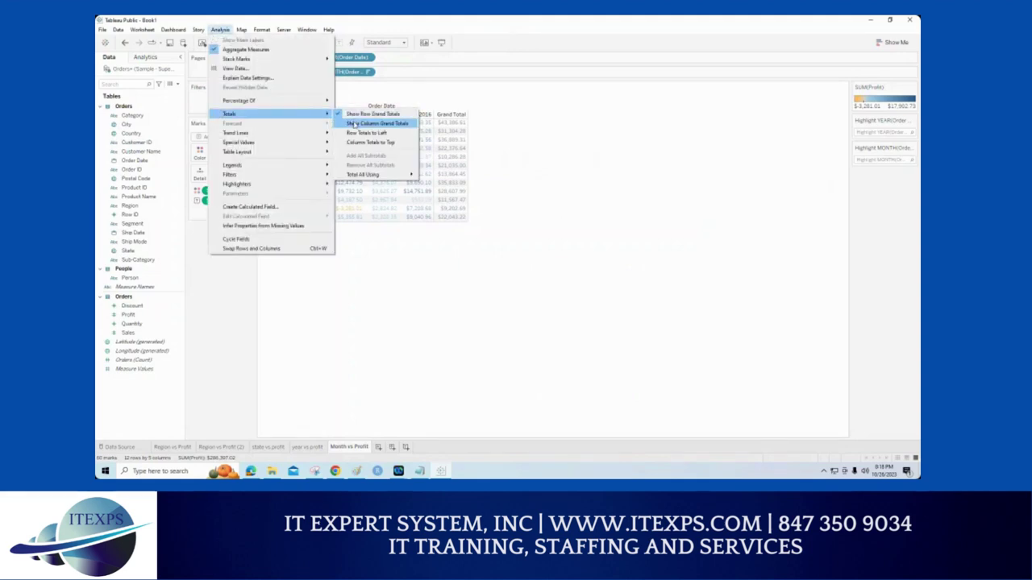
click(354, 123)
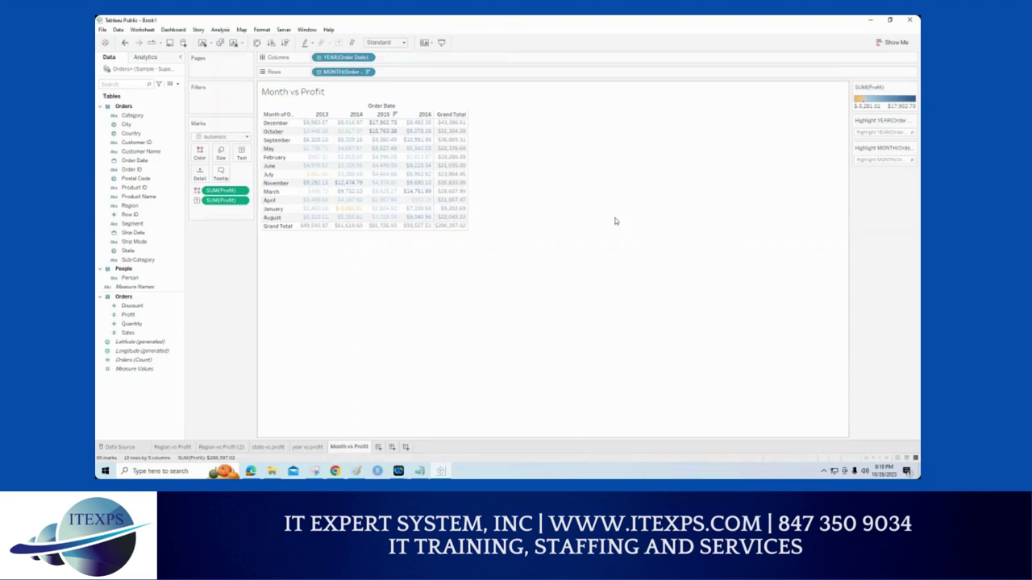
Step: Apply the YTD Growth quick table calculation to the SUM(Profit) text values
click(242, 202)
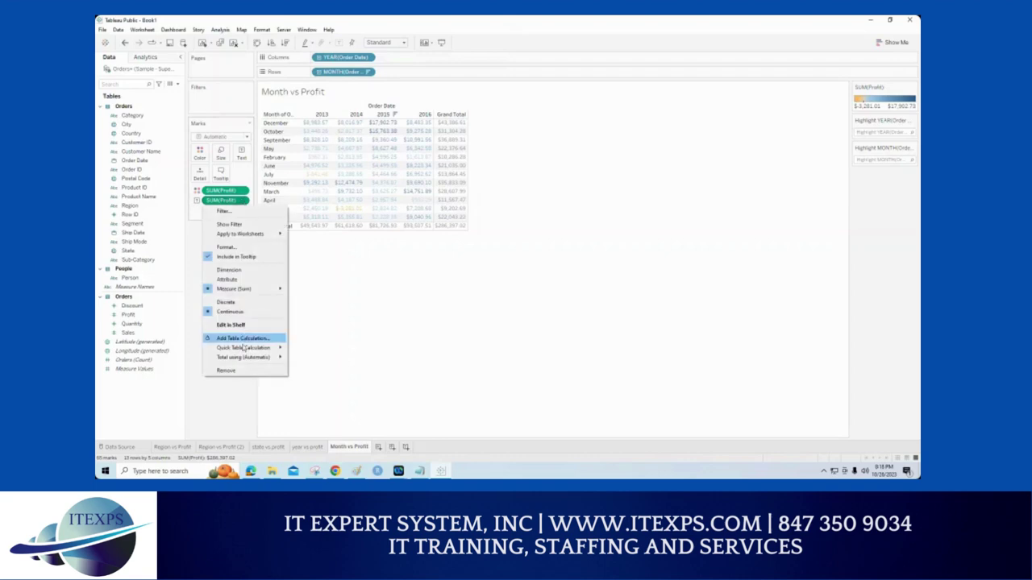
mouse_move(244, 349)
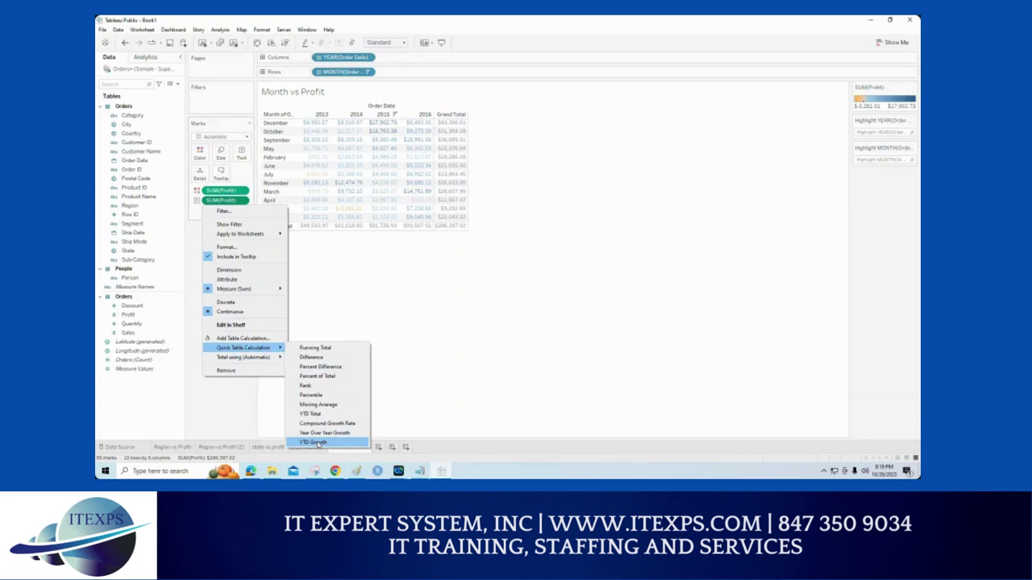
click(318, 443)
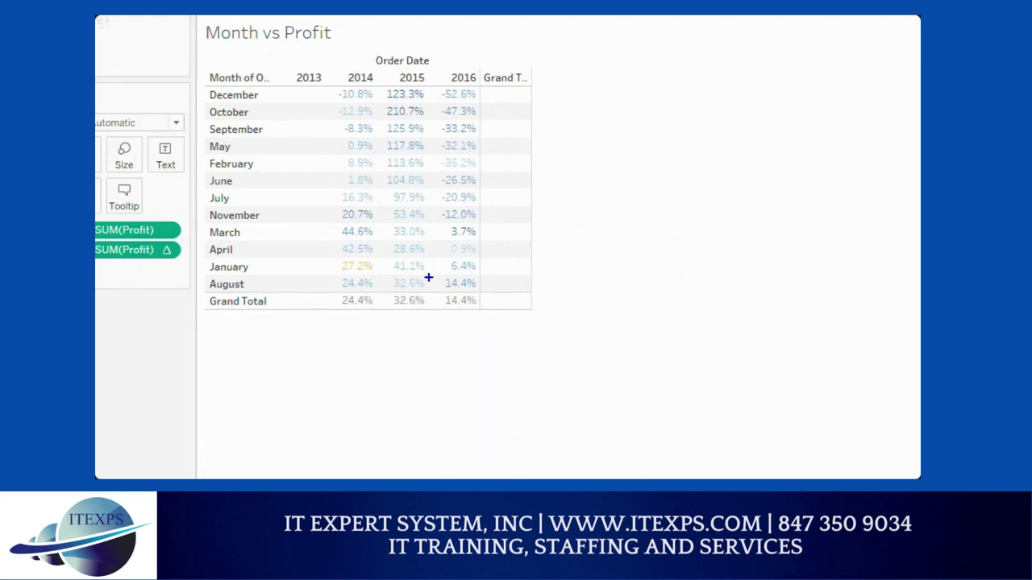
Step: Clear the YTD Growth table calculation from the SUM(Profit) text values
right_click(117, 250)
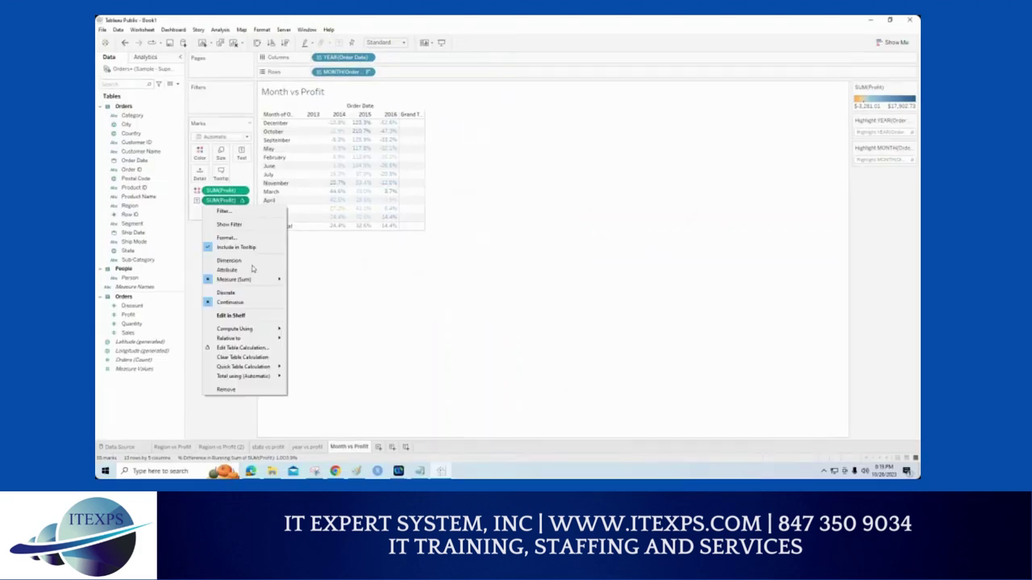
mouse_move(250, 376)
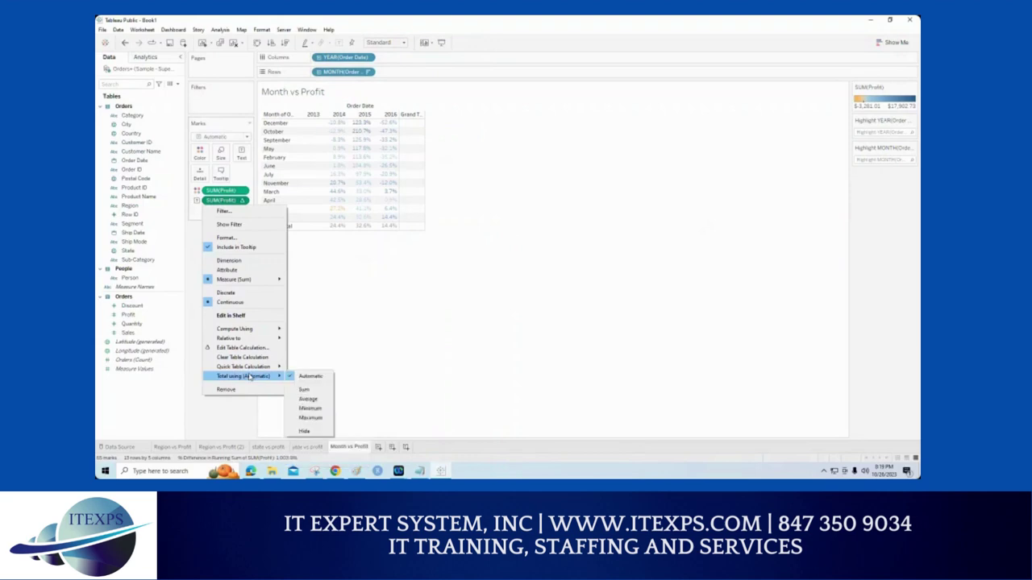
click(242, 358)
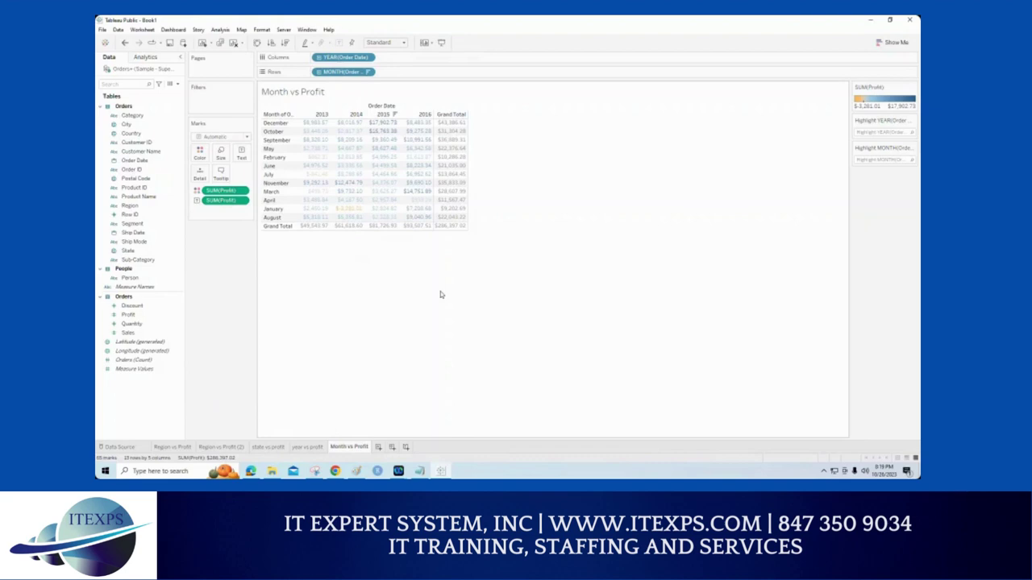
Step: Switch to the Notepad topic list, review items 1 to 6 and insert a blank line before item 7
click(420, 471)
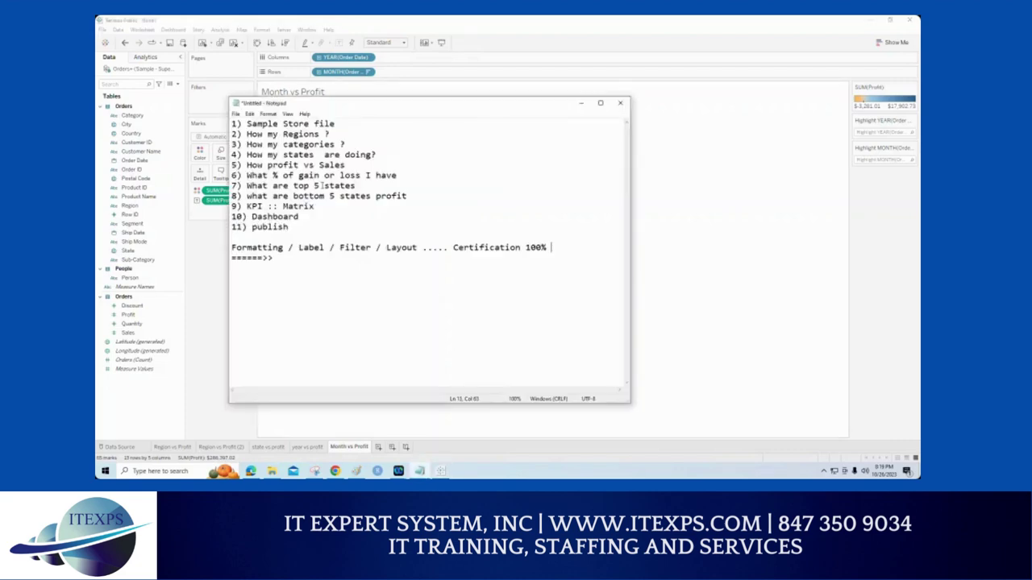
drag(345, 145, 251, 124)
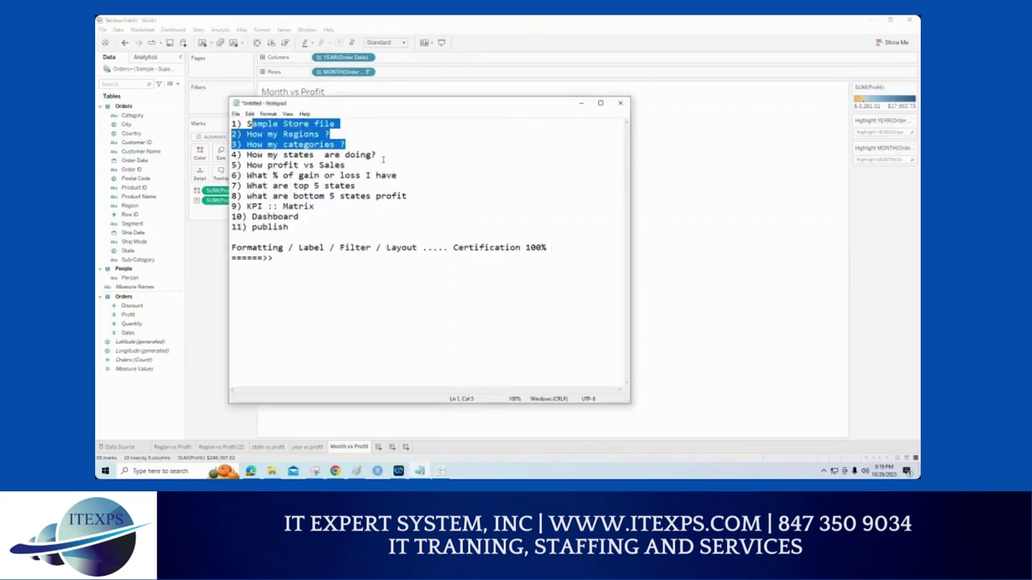
drag(377, 155, 231, 134)
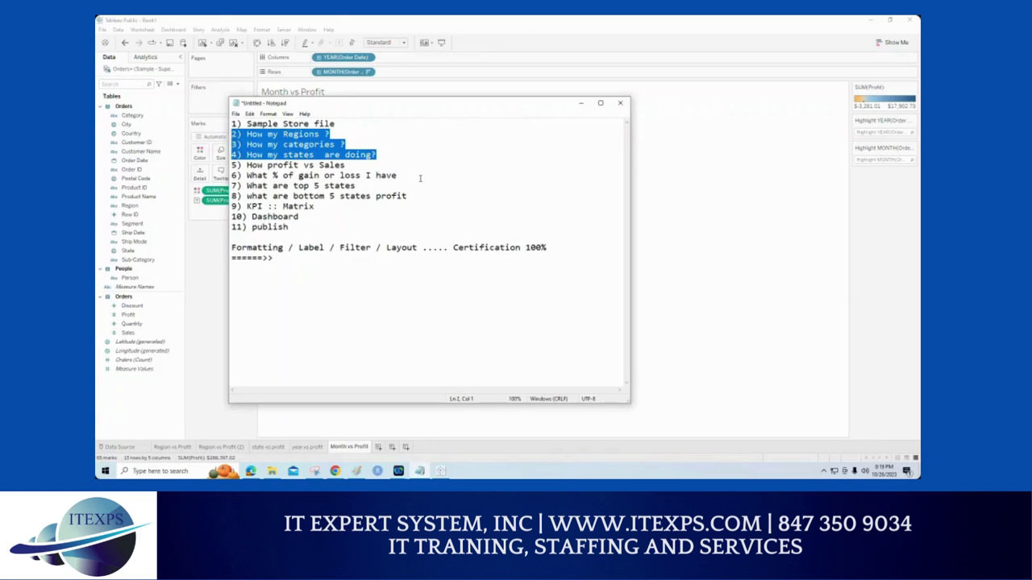
drag(420, 178, 232, 123)
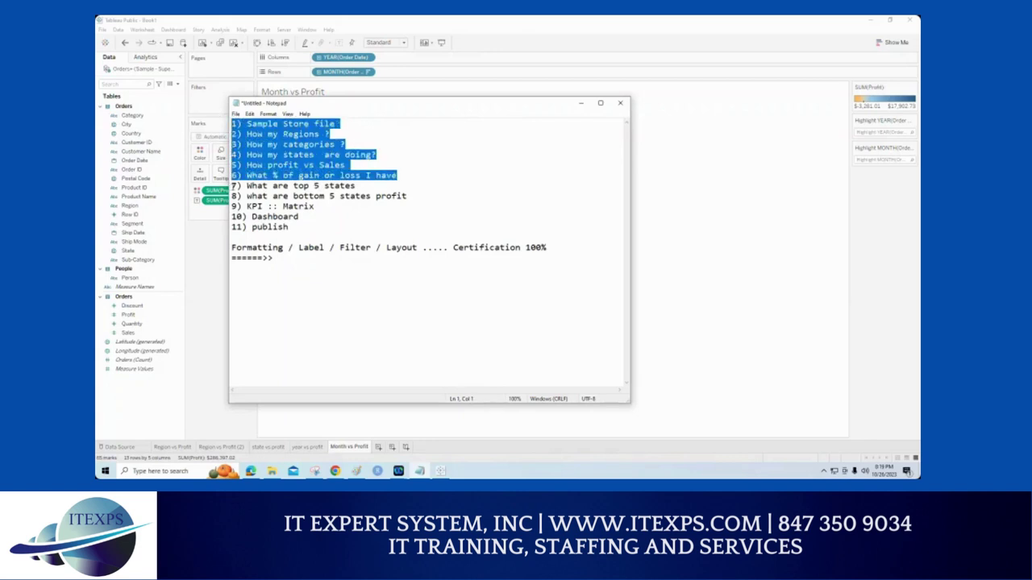
click(233, 186)
key(Return)
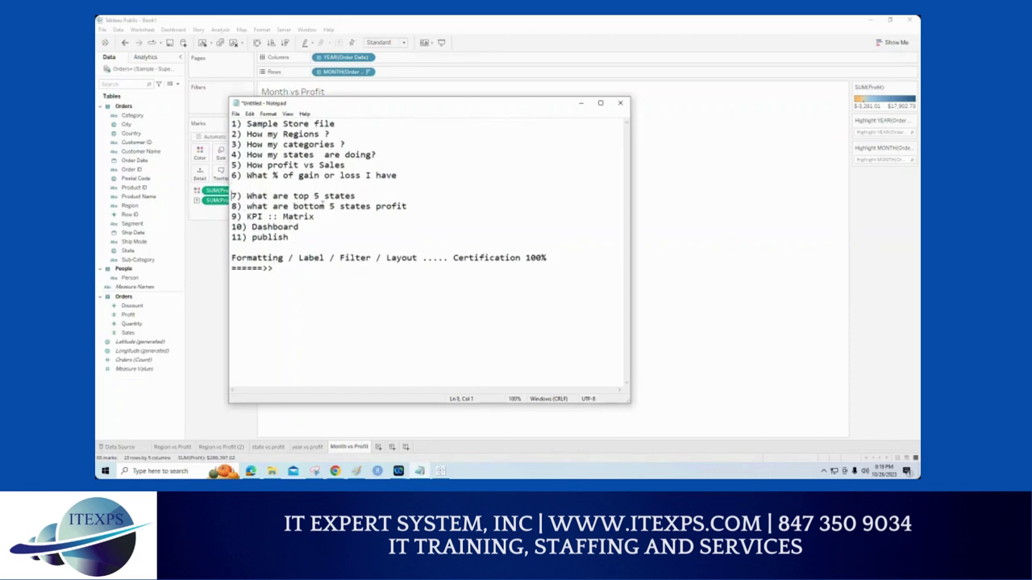
Step: Highlight items 7 to 11 of the topic list, from the top 5 states to publish, for review
drag(232, 175, 232, 195)
click(355, 204)
drag(289, 237, 232, 196)
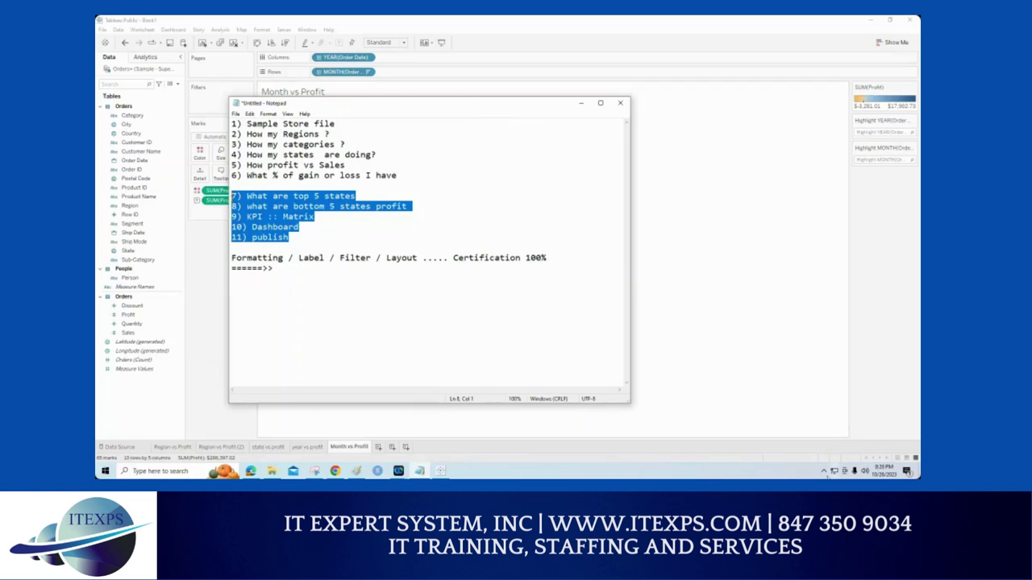
click(823, 470)
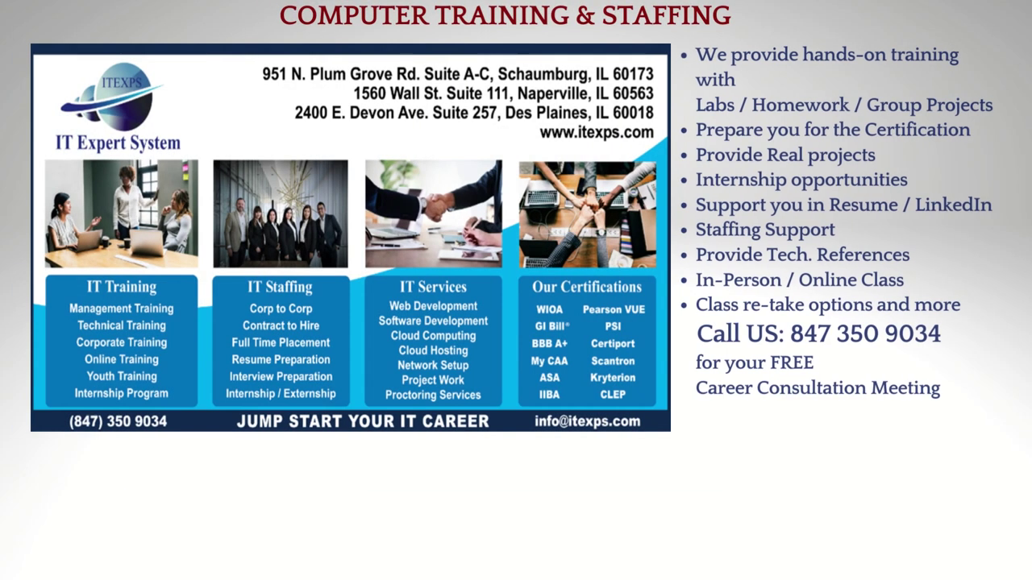